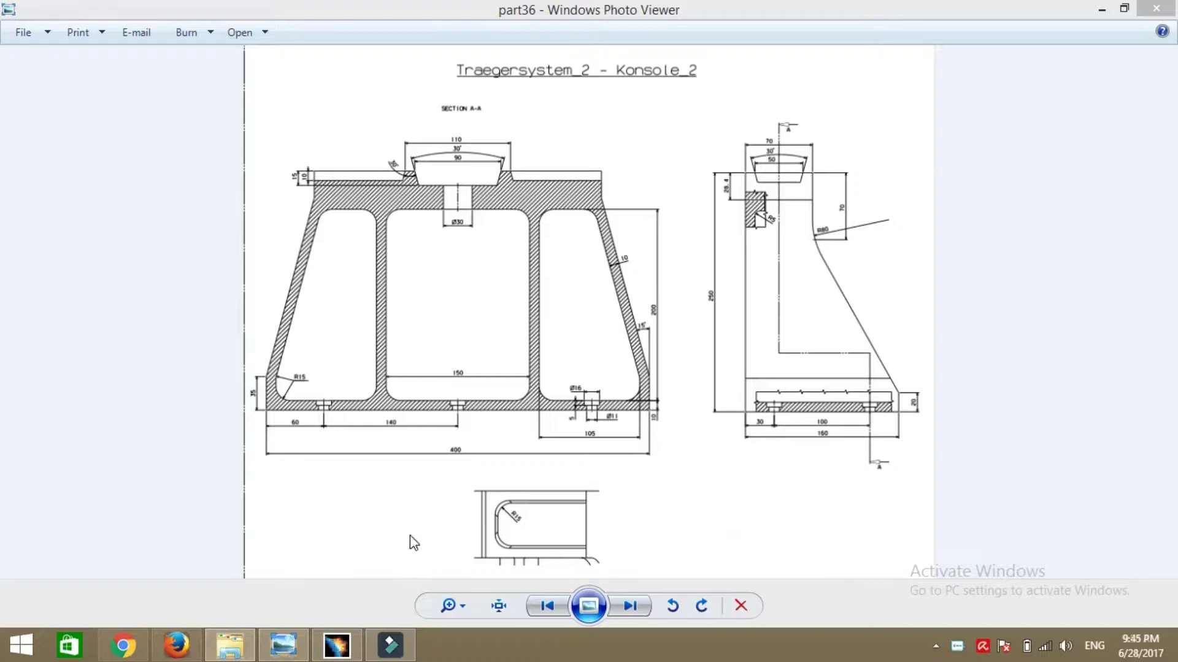
- Bring the empty CATIA Part1 window to the front
left_click(337, 645)
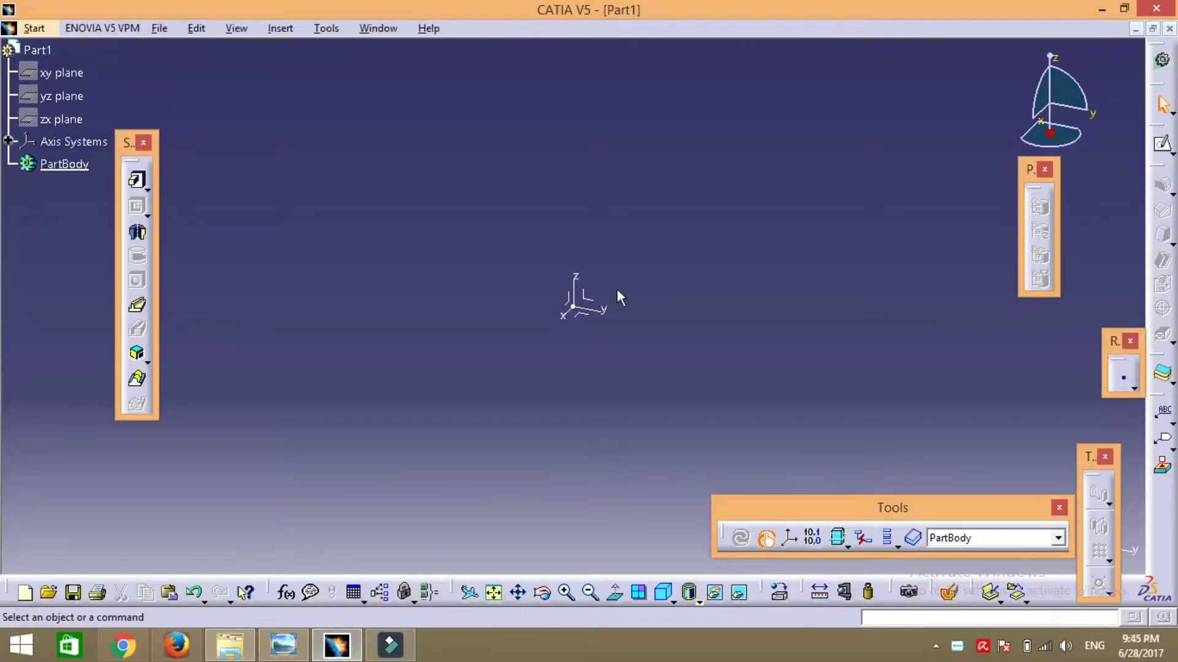
- Start a sketch on the yz plane of Part1 and pan the origin lower in view
left_click(584, 300)
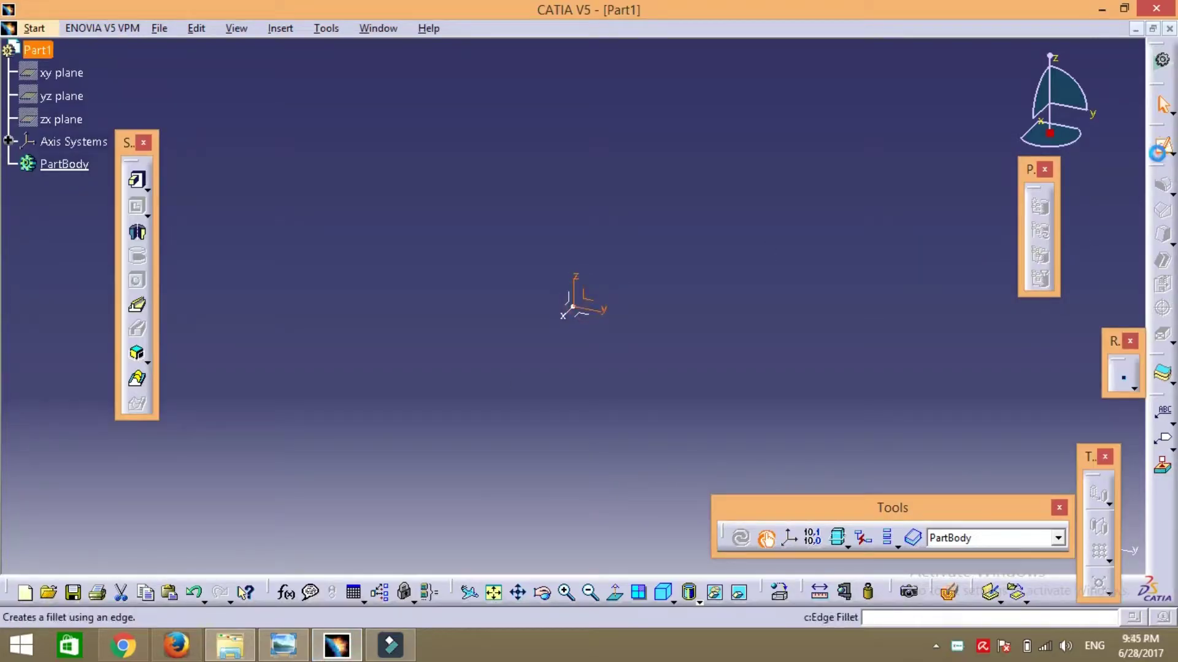
left_click(1162, 143)
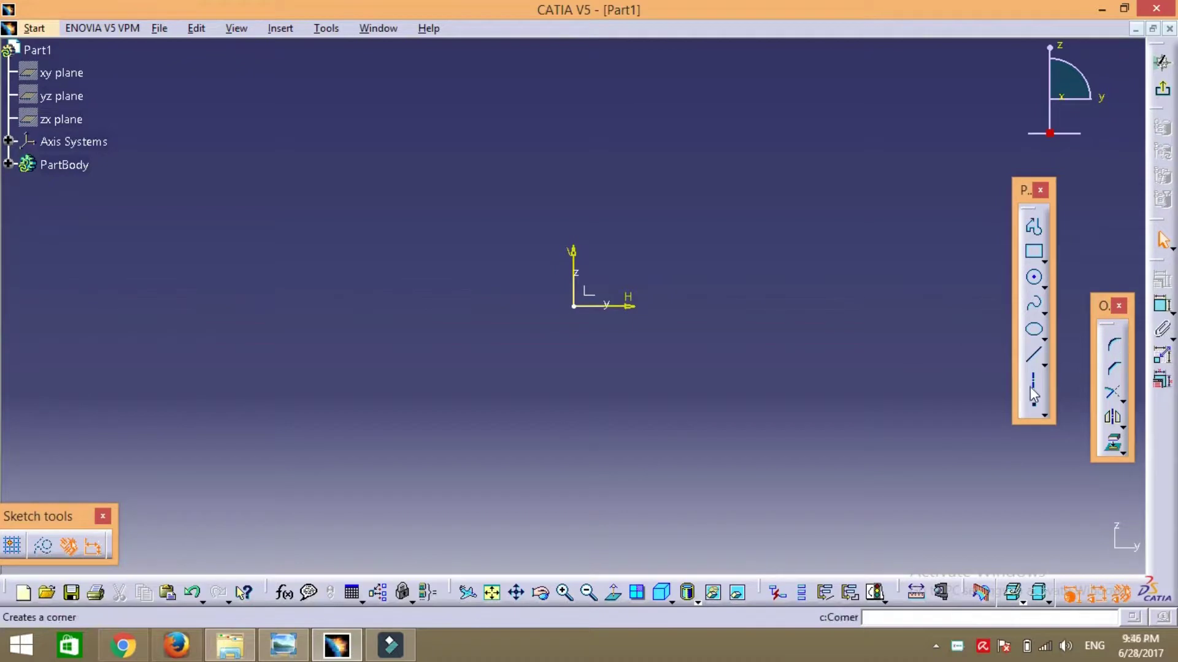
left_click(516, 592)
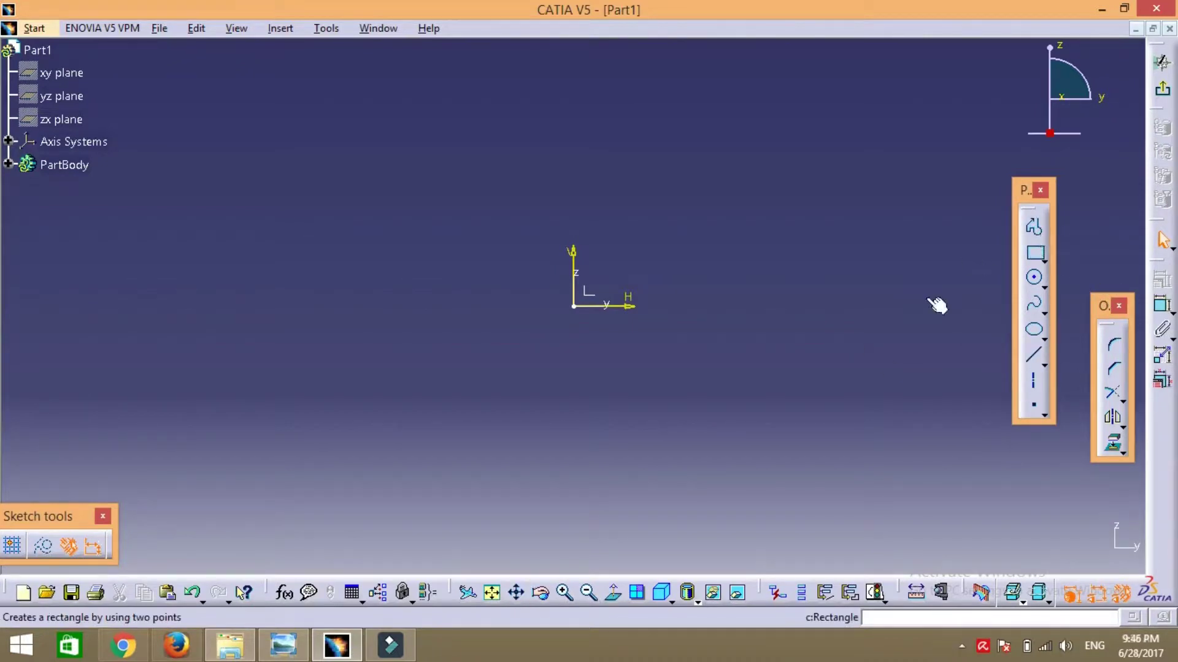
left_click_drag(679, 402, 694, 539)
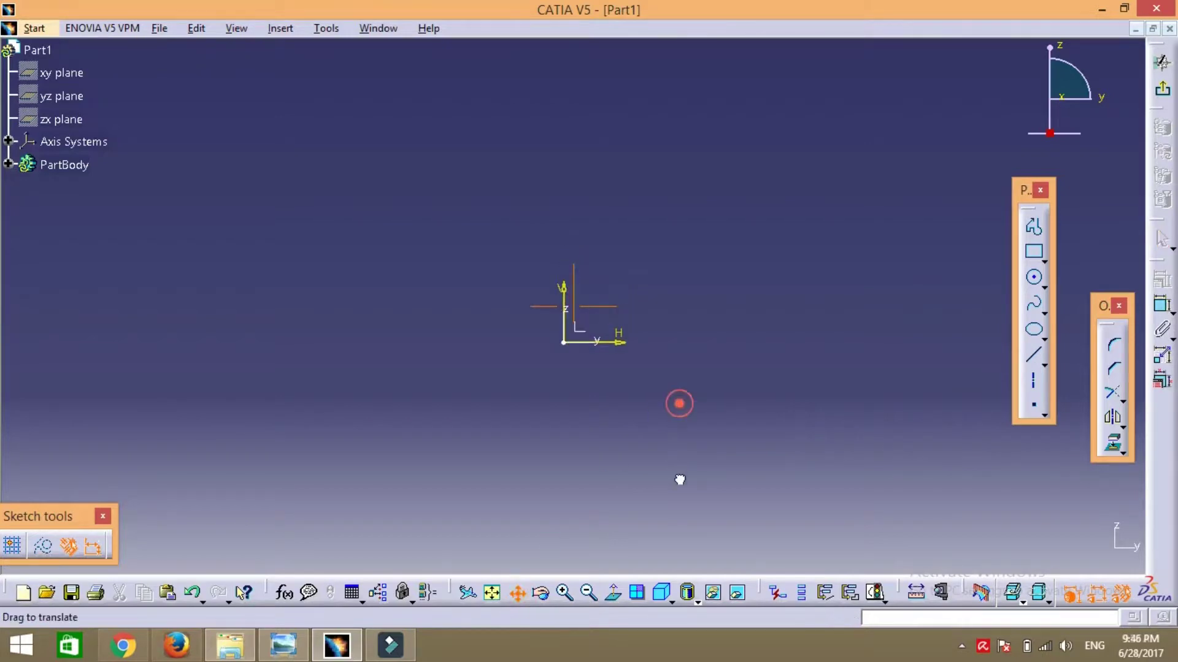
- Draw a closed flat rectangle above the origin with the Profile tool
left_click(1034, 227)
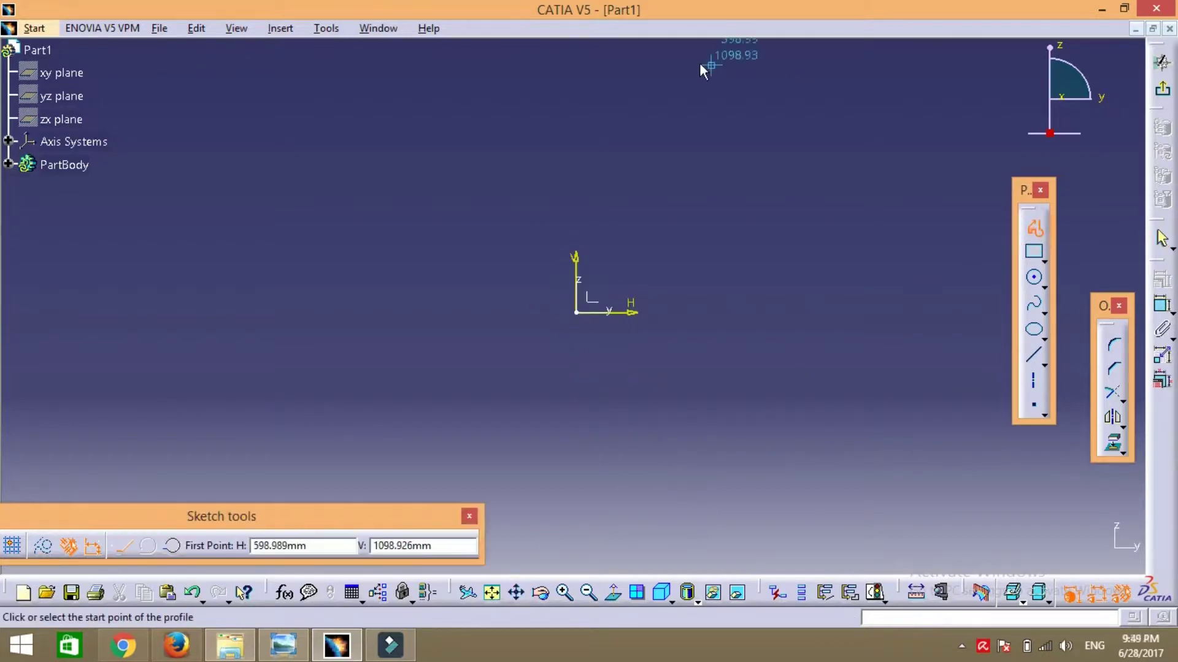
left_click(695, 72)
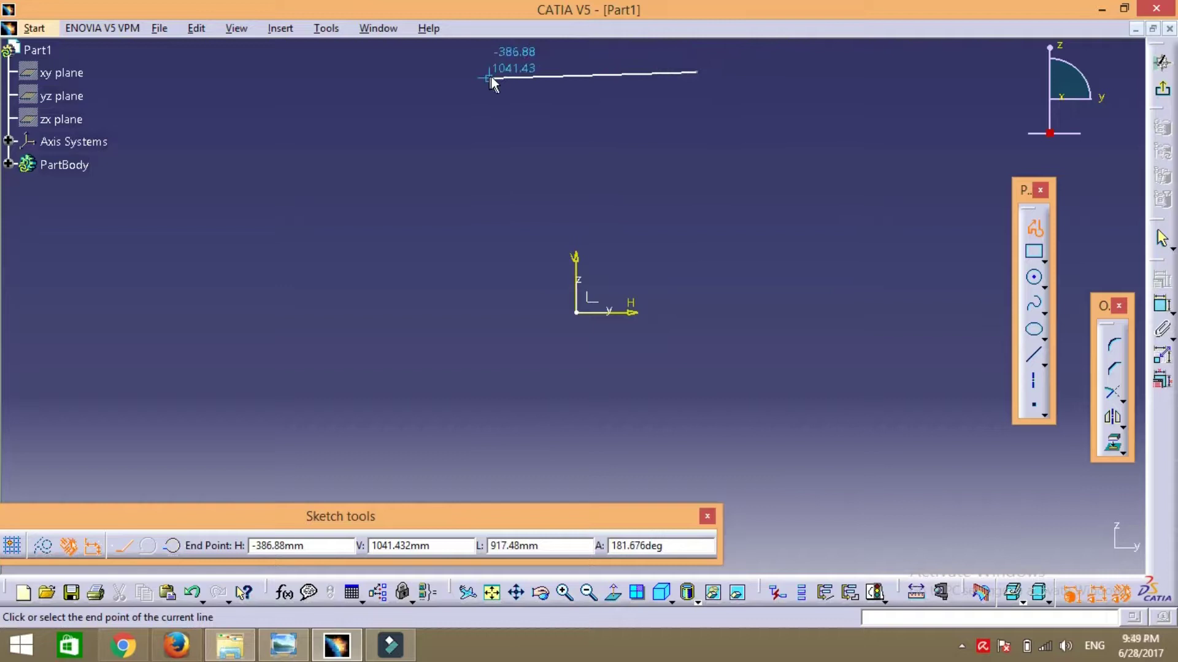
left_click(503, 70)
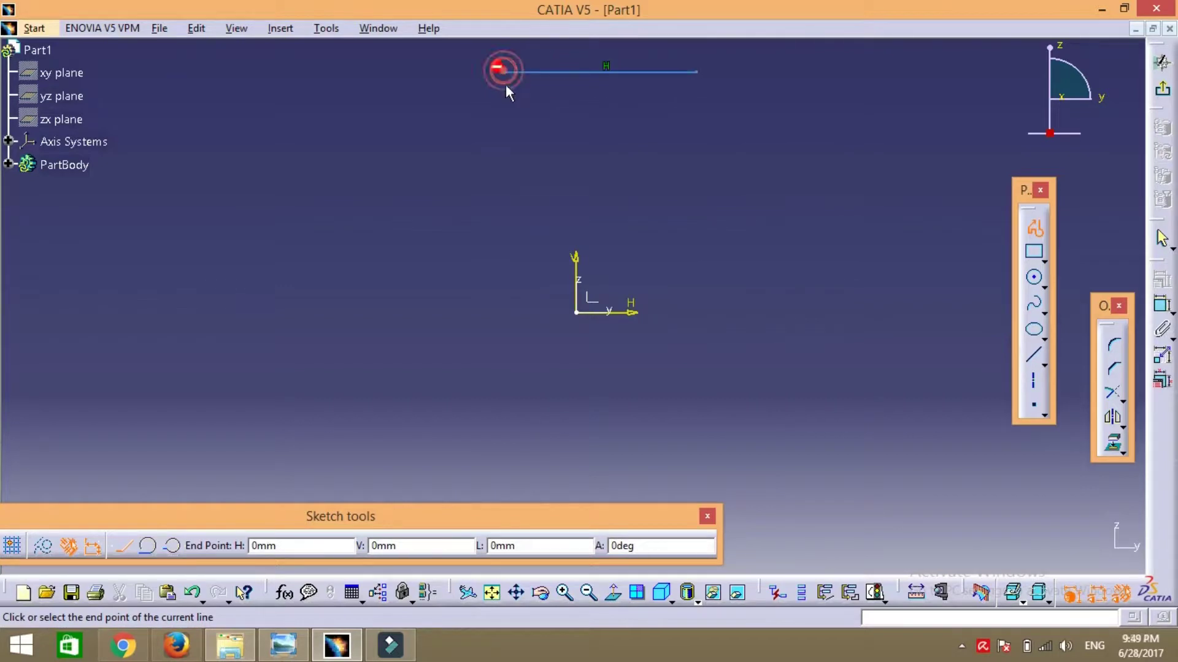
left_click(502, 107)
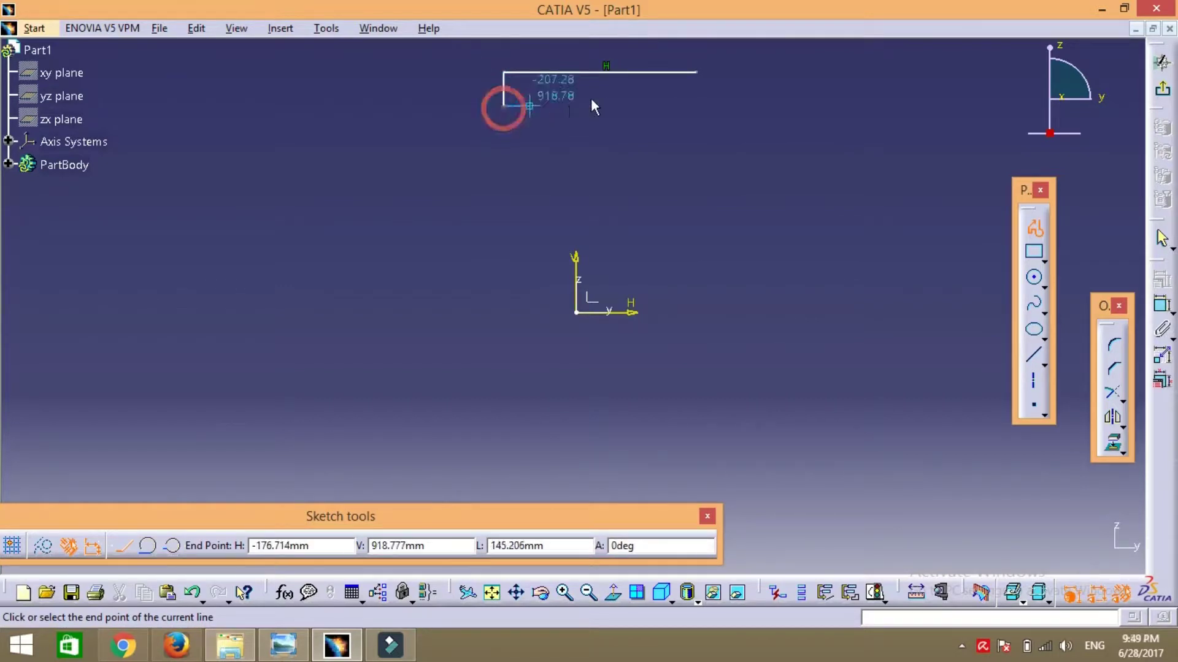
left_click(695, 105)
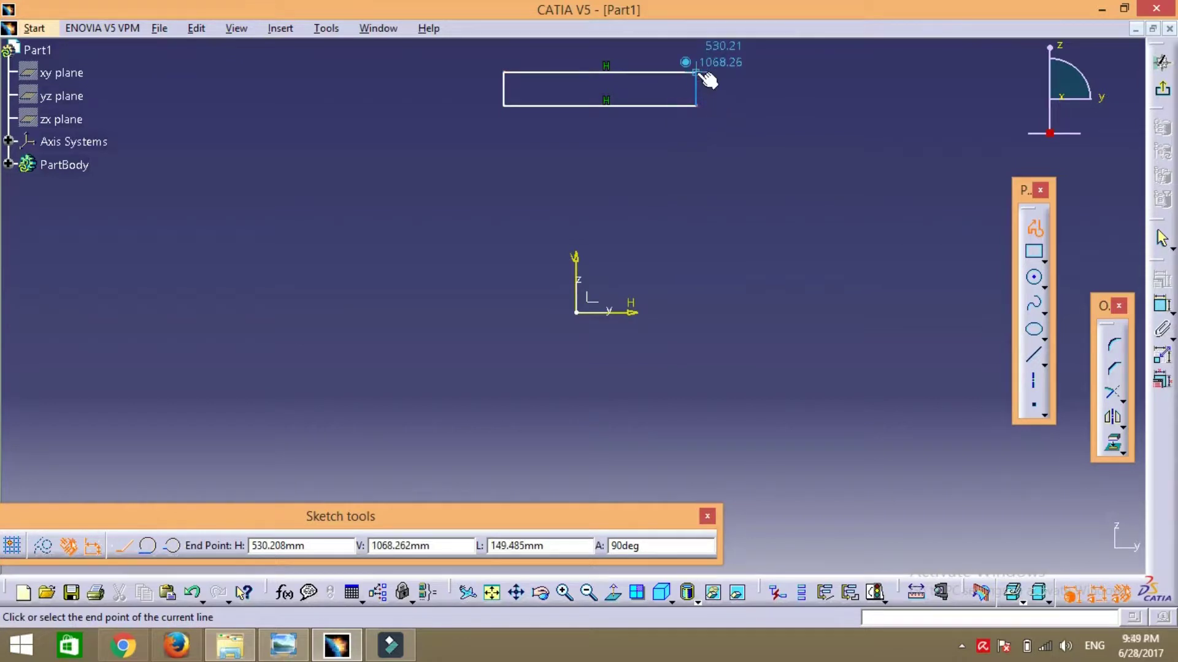
left_click(696, 73)
left_click(867, 345)
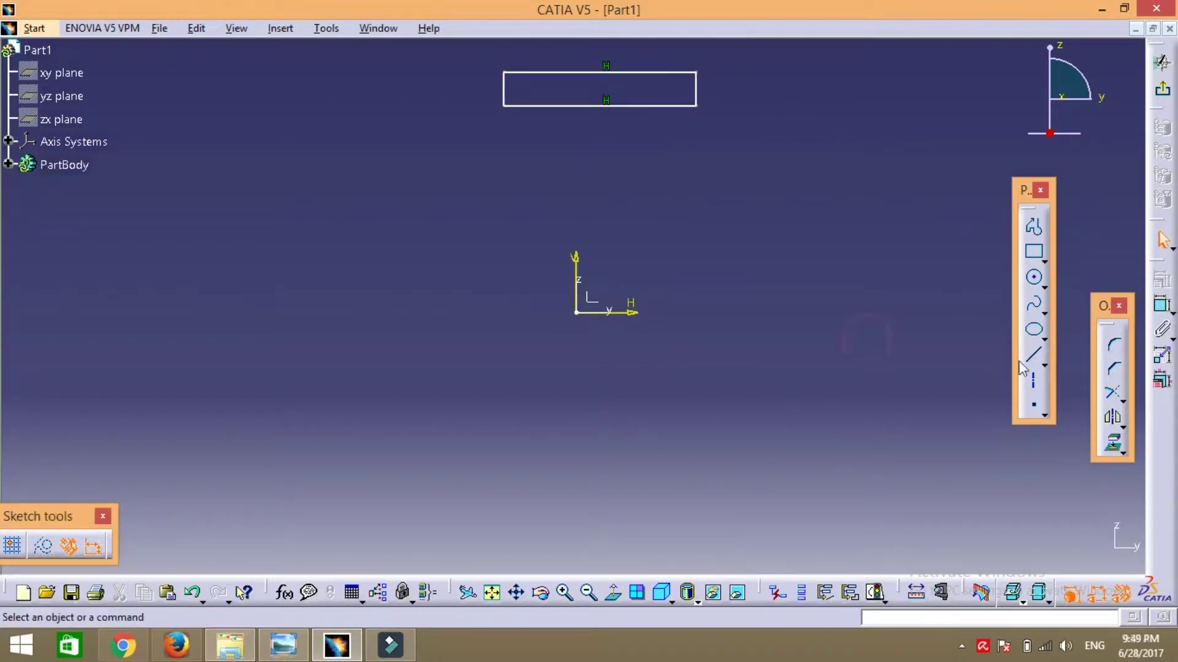
- Draw the base line, a short right vertical, and a slant to the rectangle's bottom-right corner
left_click(1034, 227)
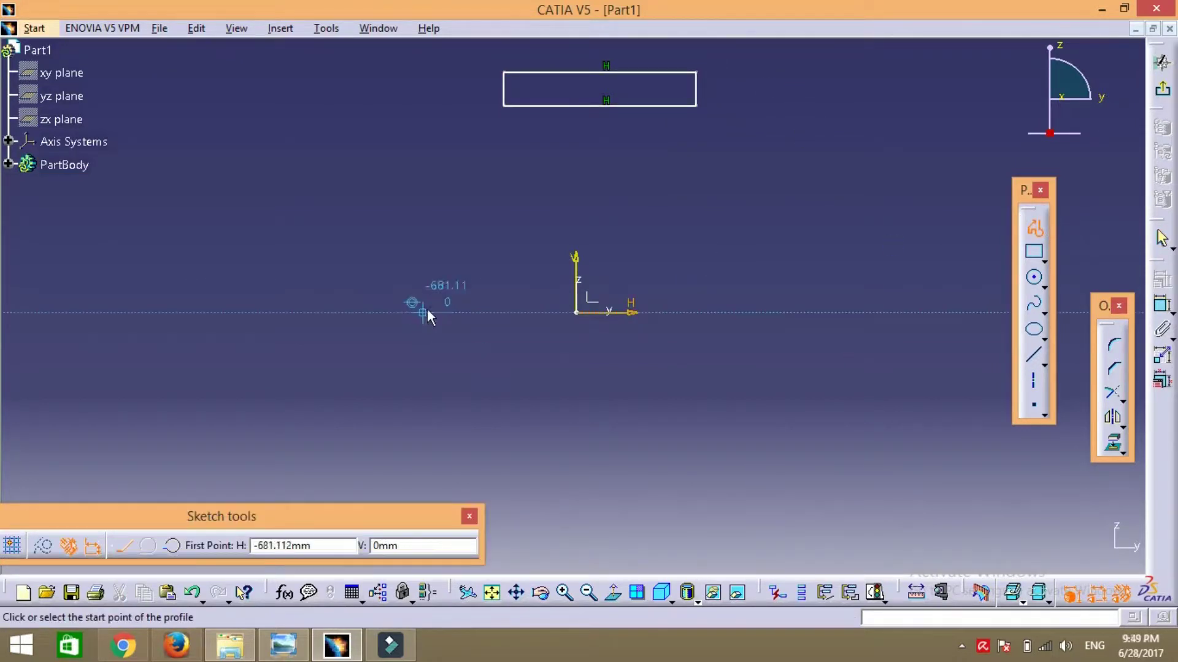
left_click(428, 312)
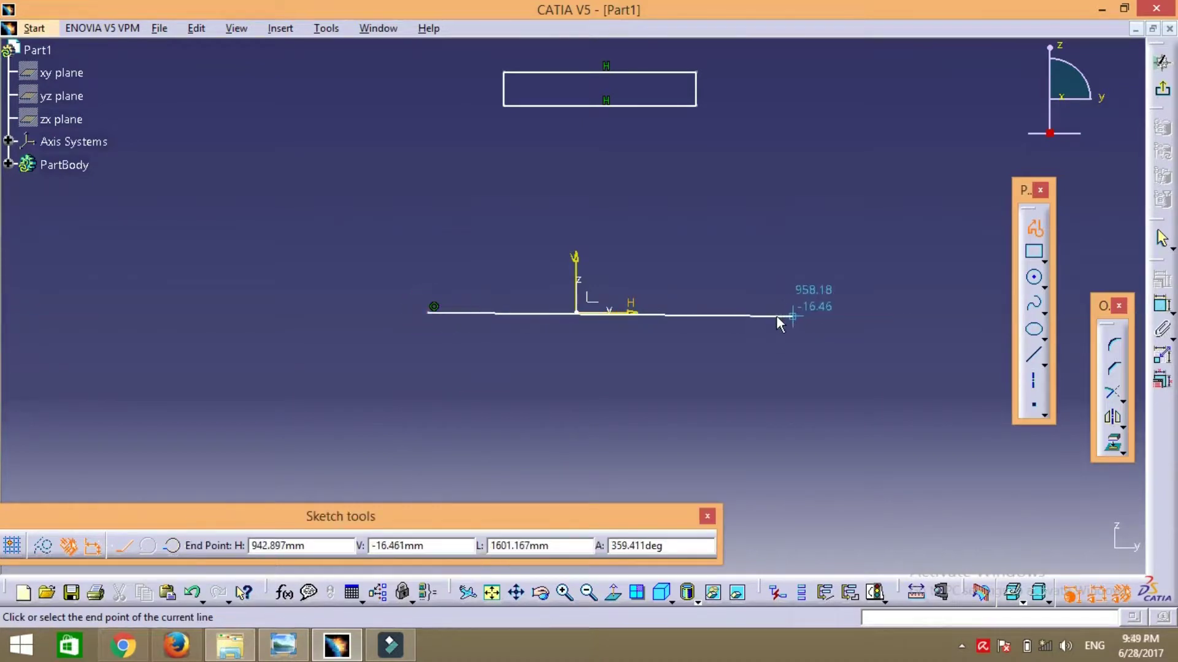
left_click(747, 313)
left_click(745, 264)
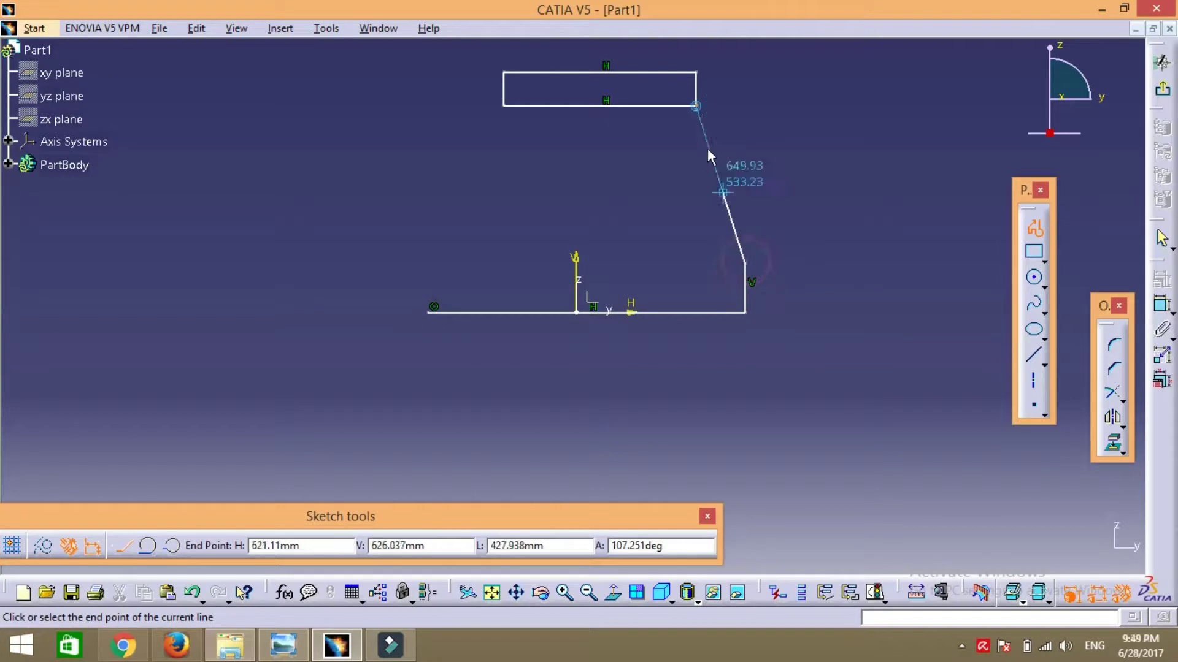
left_click(696, 107)
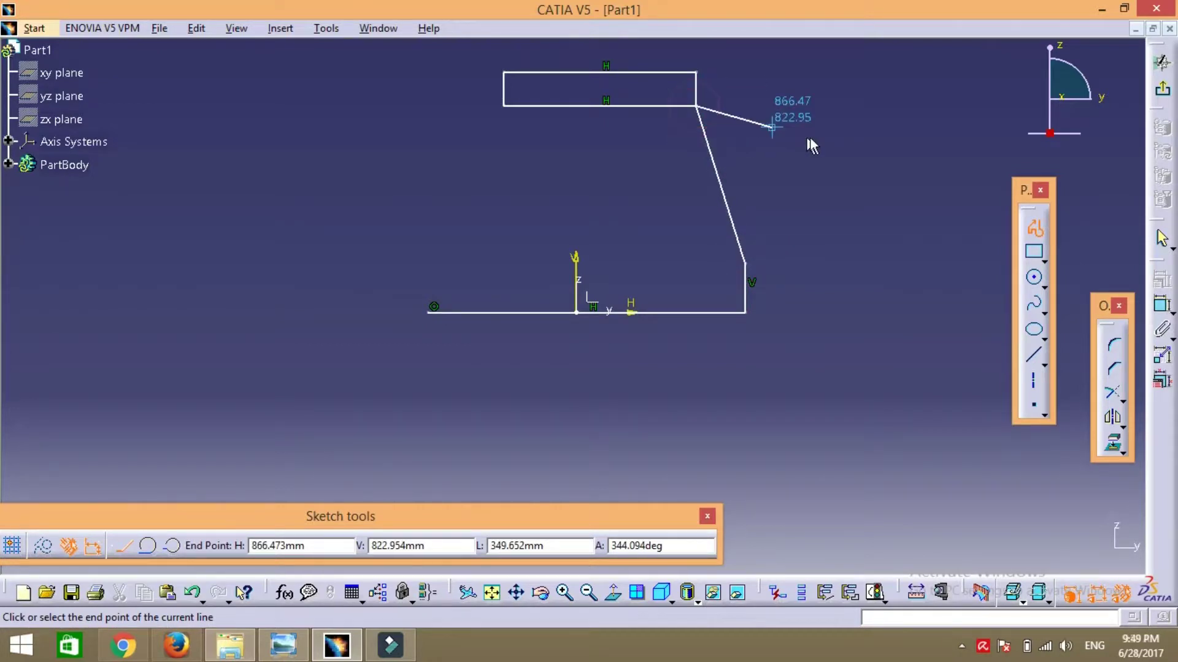
key("Escape")
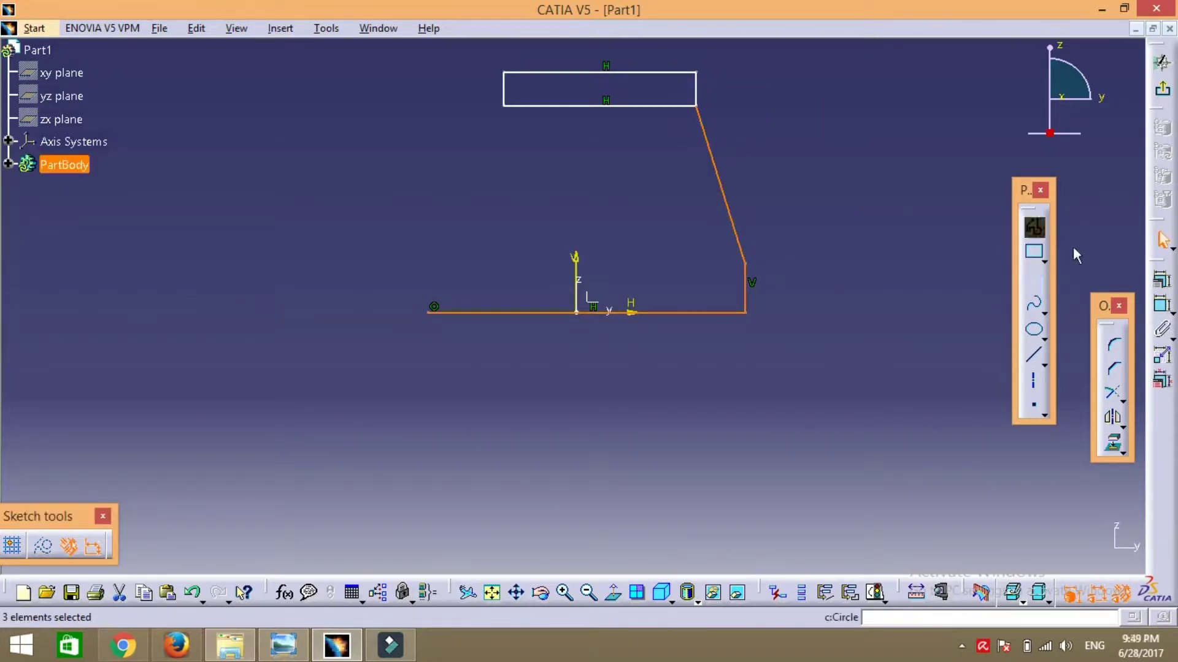
- Draw the short left vertical and a slant to the rectangle's bottom-left corner
left_click(1034, 228)
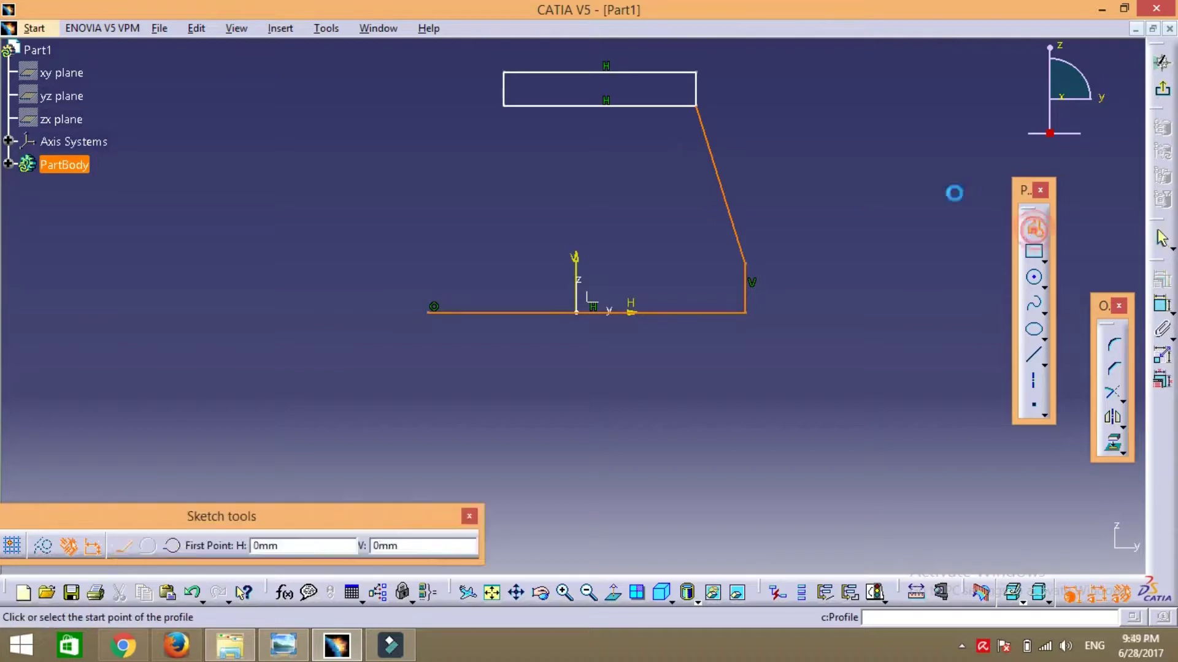
left_click(433, 307)
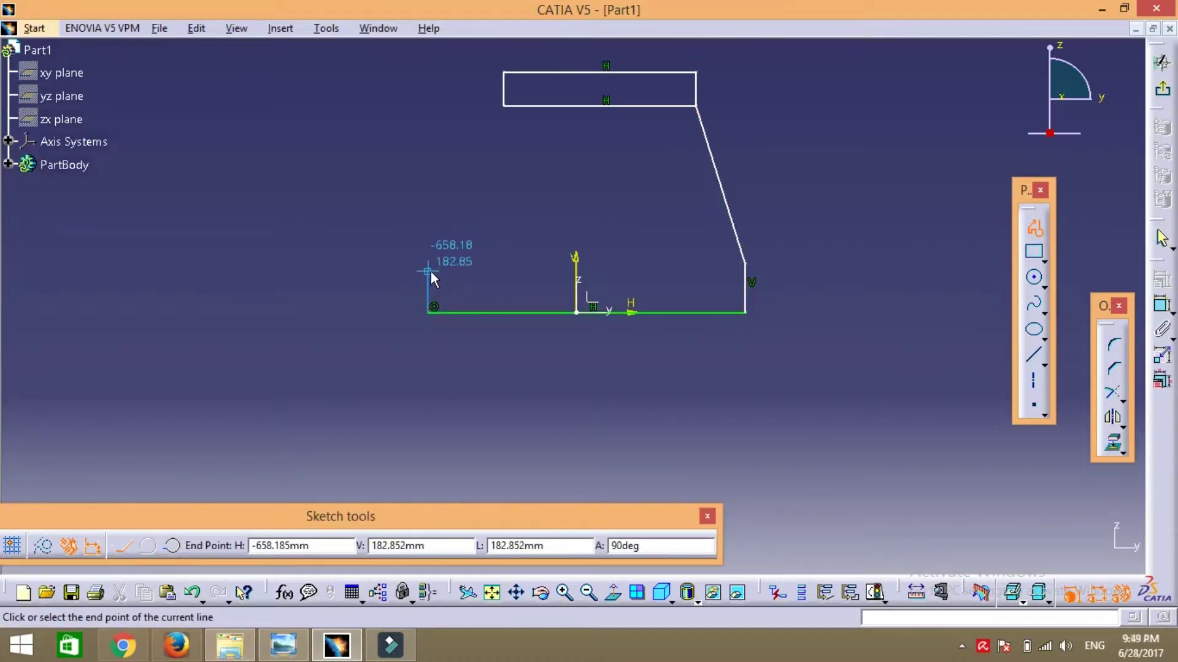
left_click(429, 257)
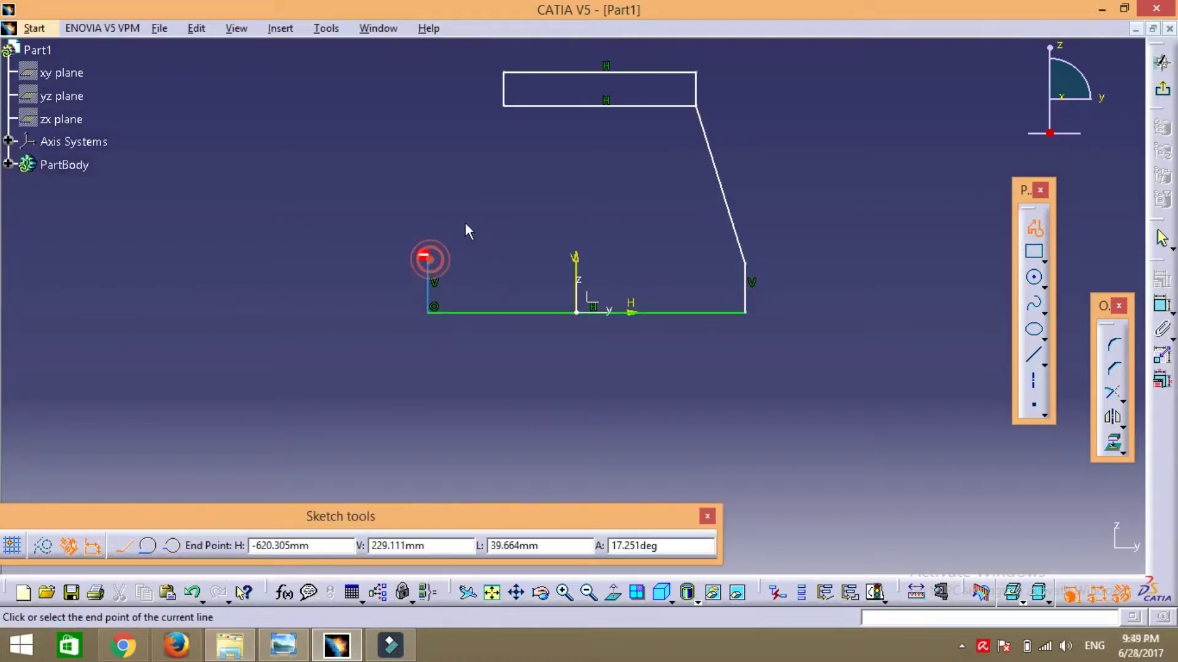
left_click(503, 105)
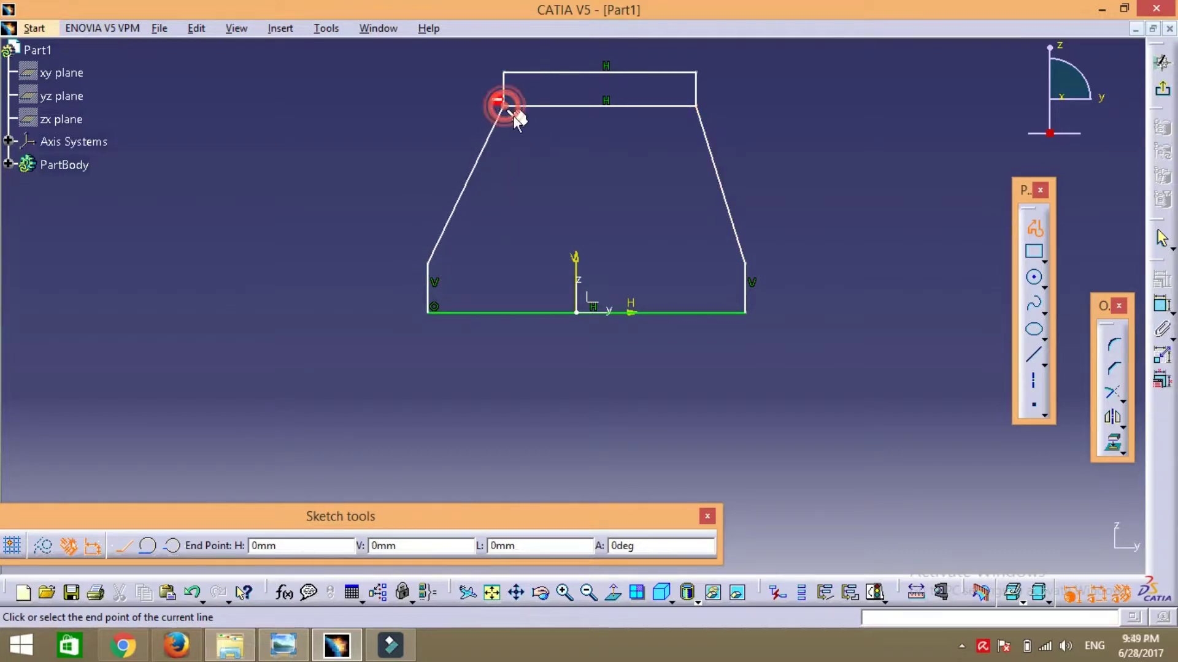
key("Escape")
- Make the two short vertical sides symmetric about the V axis
left_click(887, 347)
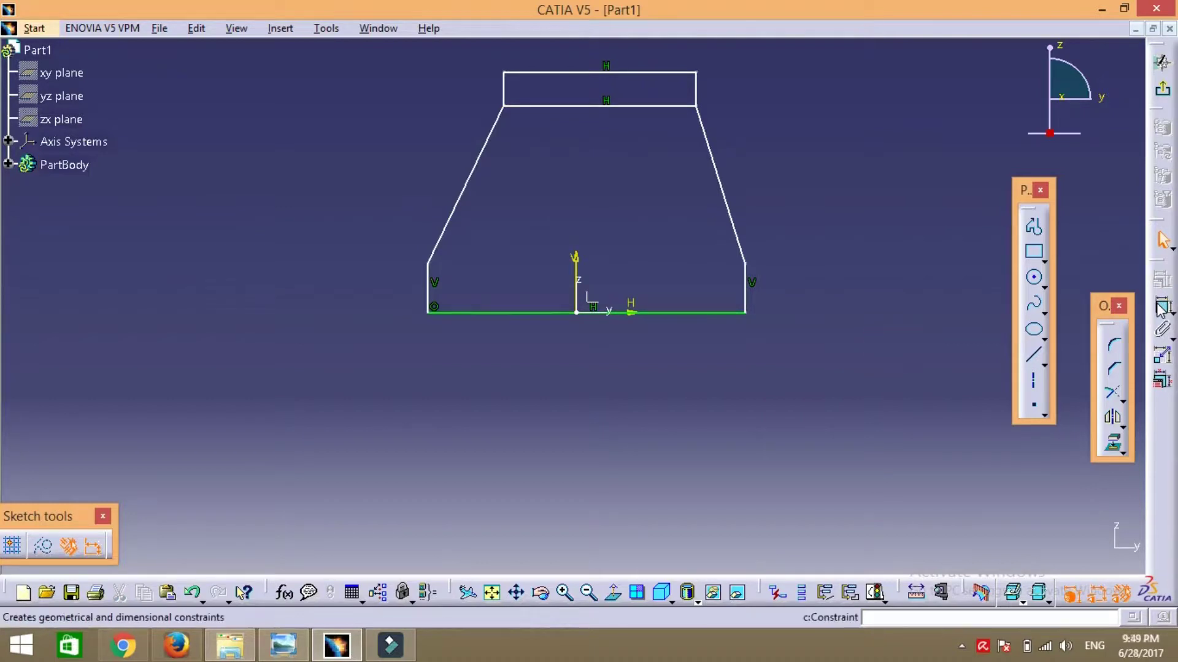
left_click(1163, 305)
left_click(432, 290)
left_click(745, 291)
right_click(596, 213)
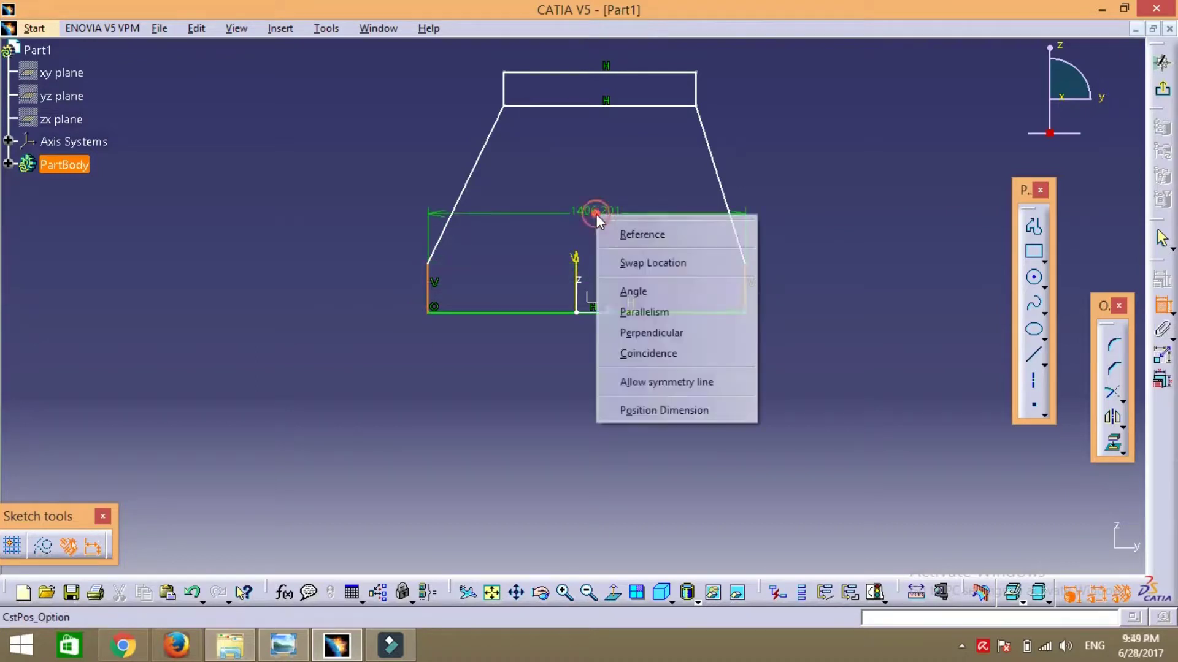
left_click(643, 382)
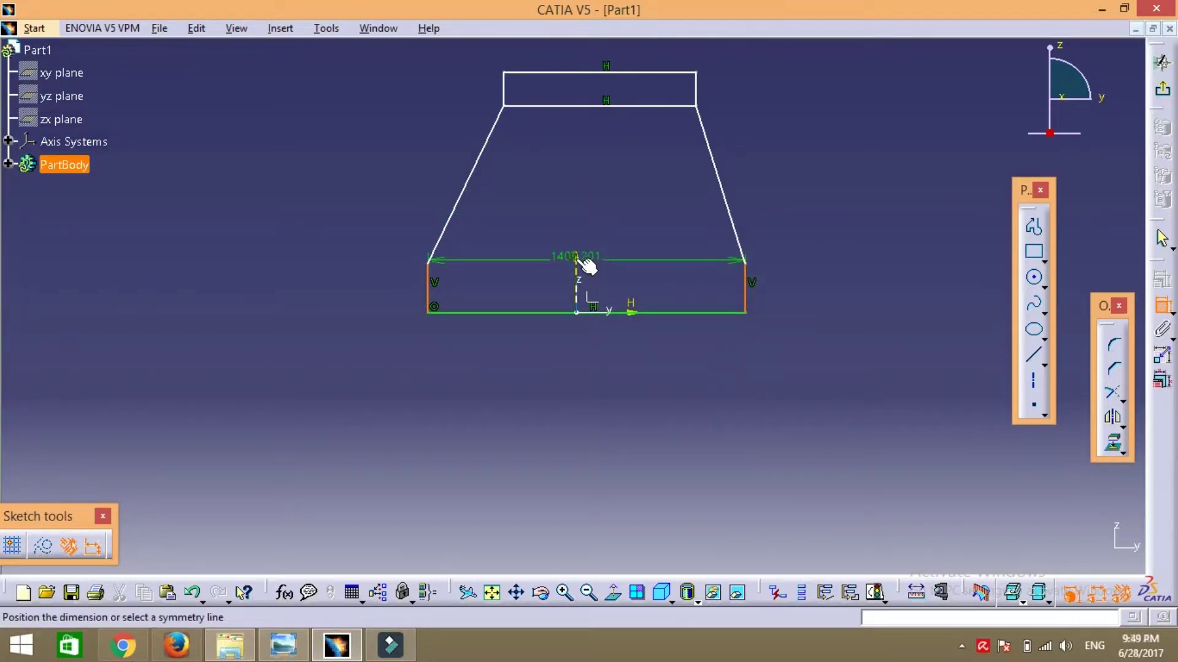
left_click(577, 262)
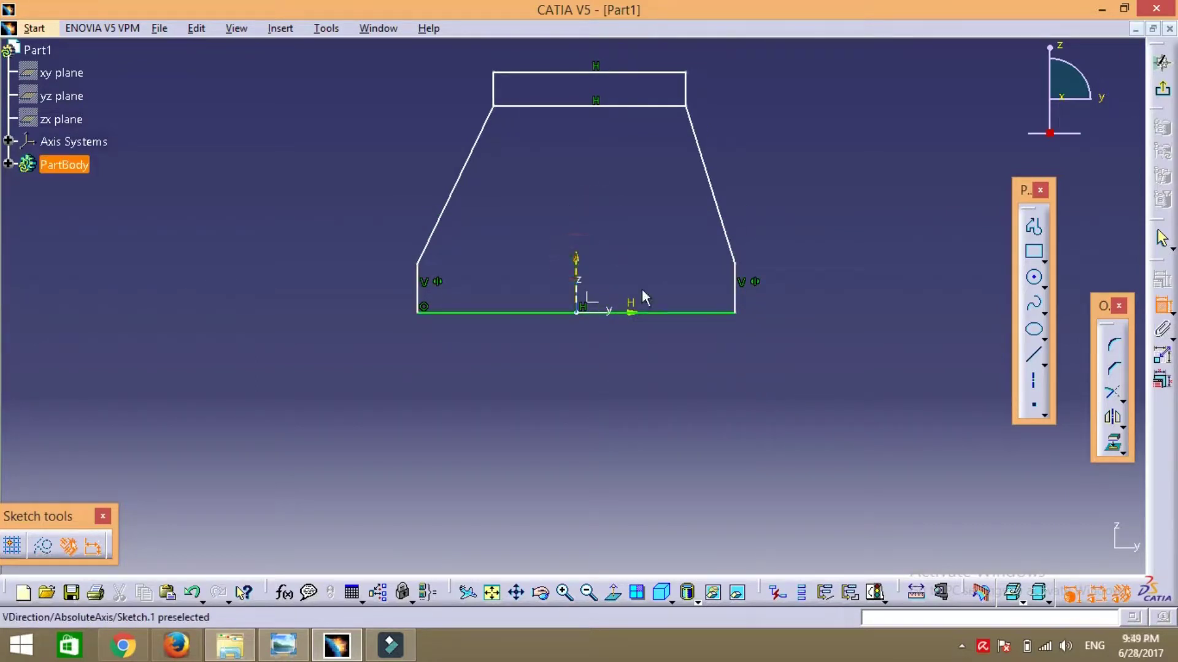
- Make the two slanted sides symmetric about the V axis
left_click(473, 187)
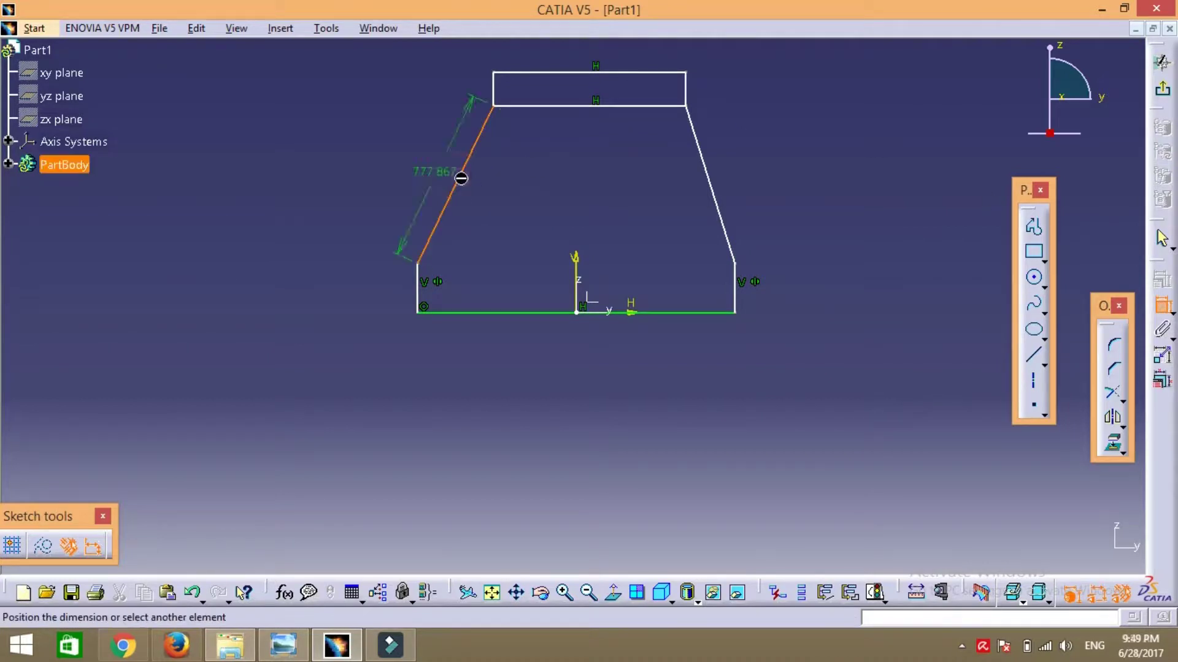
left_click(718, 179)
right_click(579, 181)
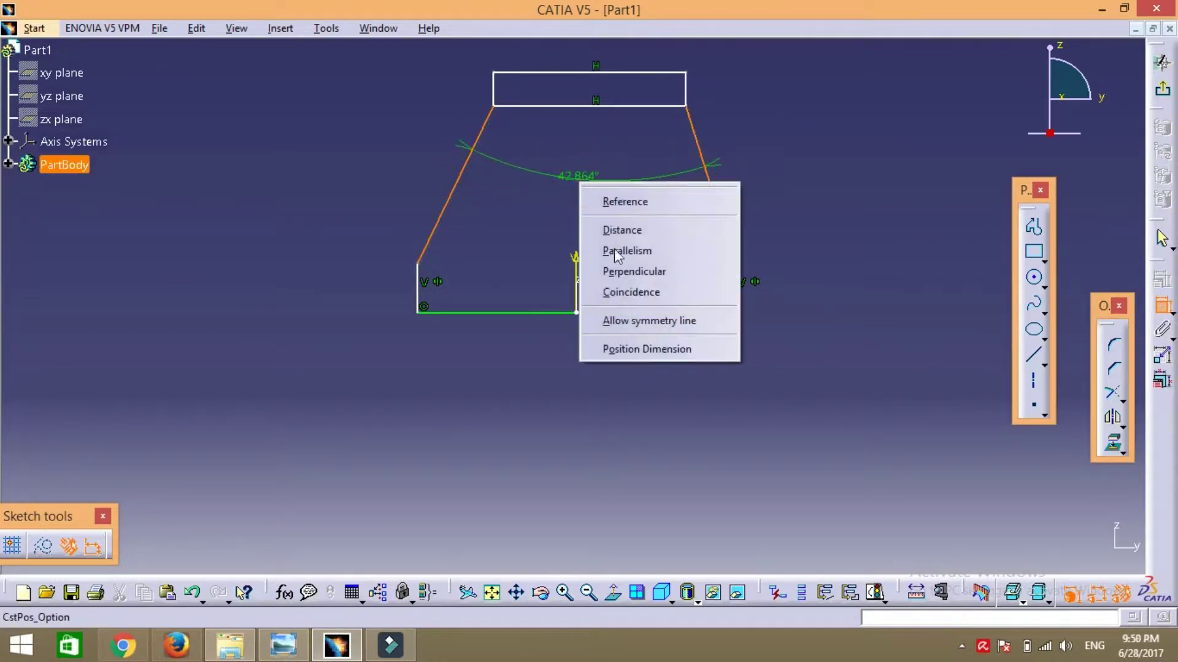
left_click(631, 329)
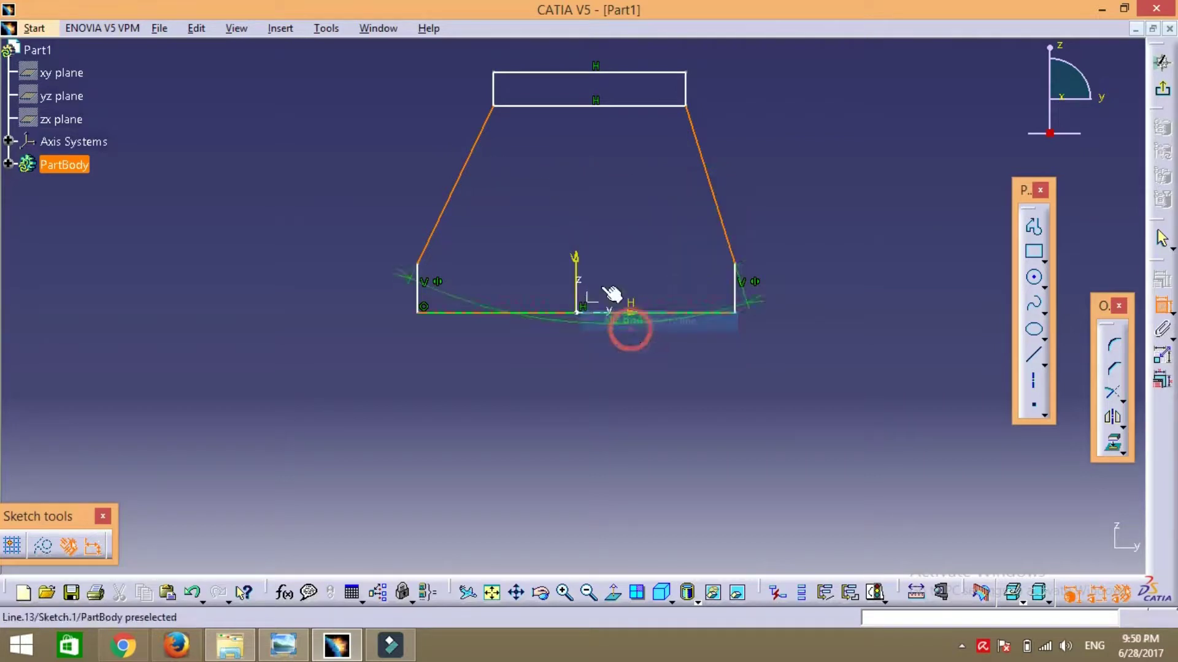
left_click(578, 261)
- Make the rectangle's short sides symmetric about the V axis
left_click(482, 77)
left_click(673, 80)
right_click(606, 137)
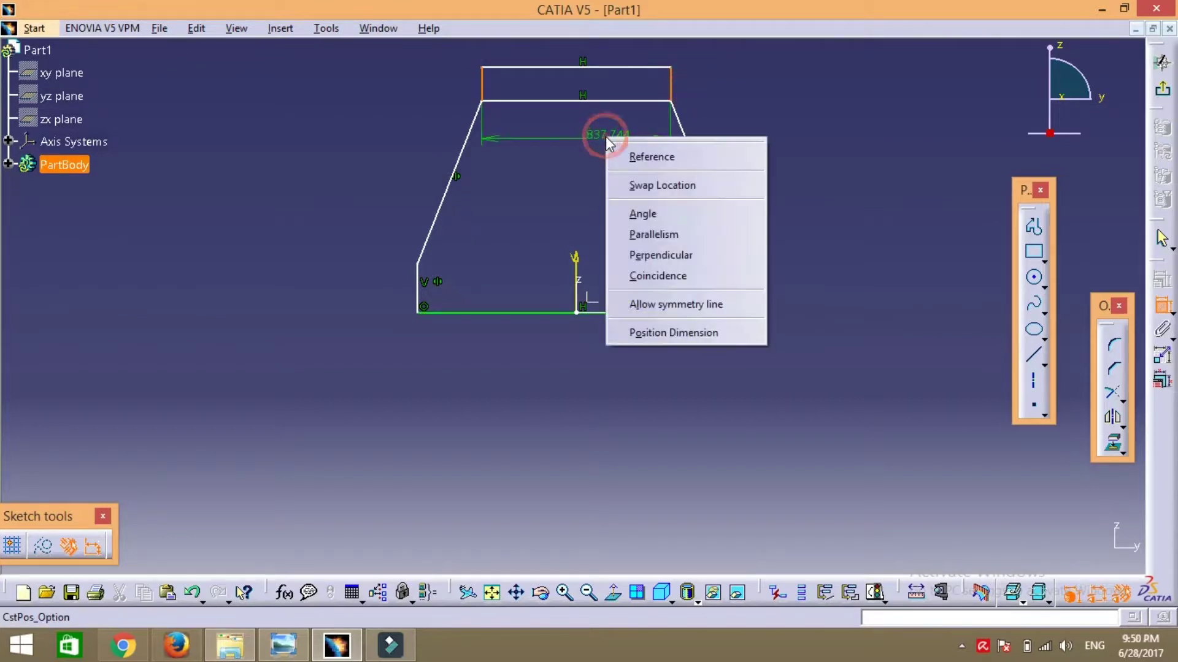
left_click(651, 304)
left_click(575, 260)
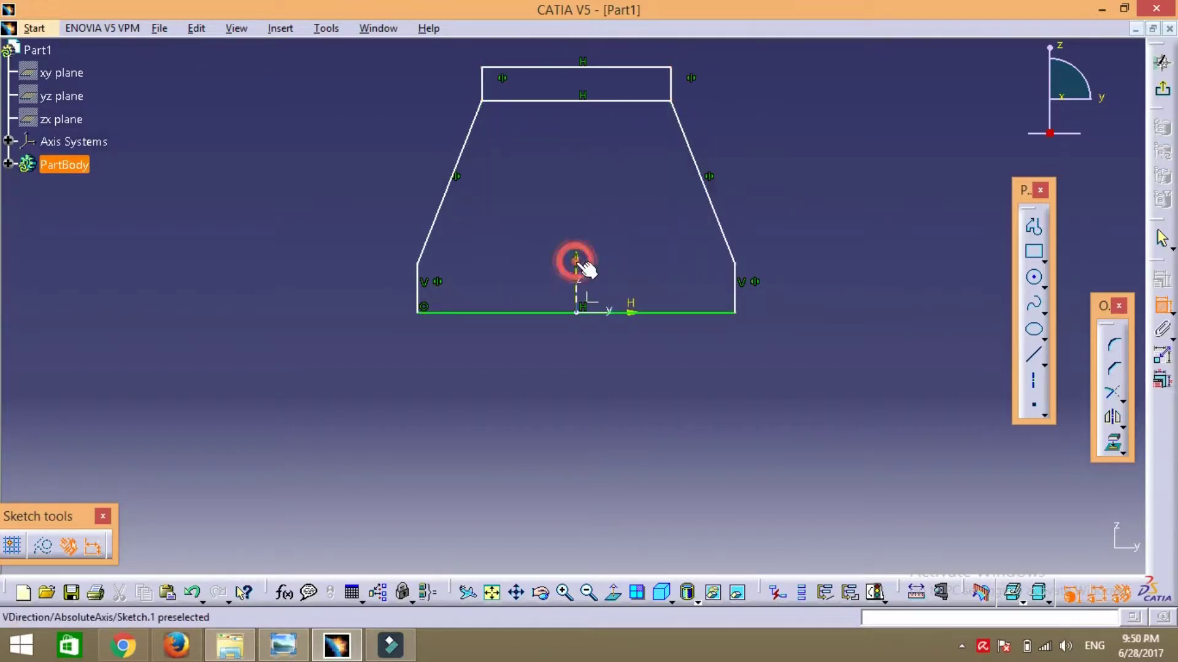
left_click(516, 593)
left_click_drag(598, 423, 625, 556)
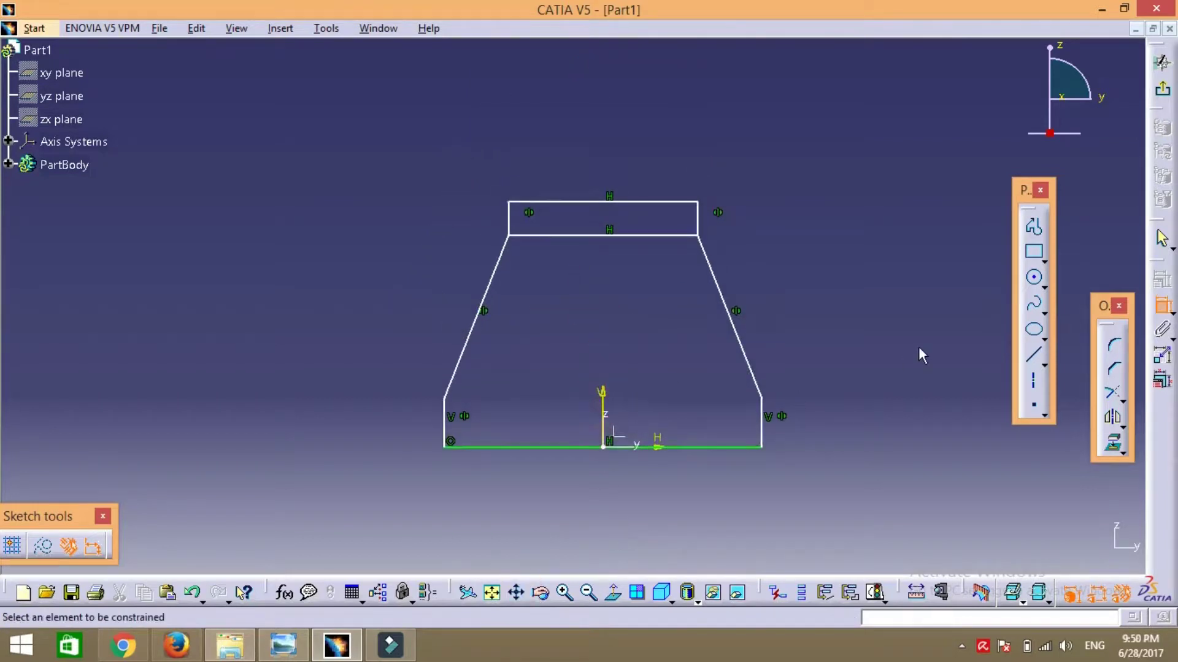
- Quick-trim away the rectangle's lower edge
left_click(1120, 398)
left_click(1114, 413)
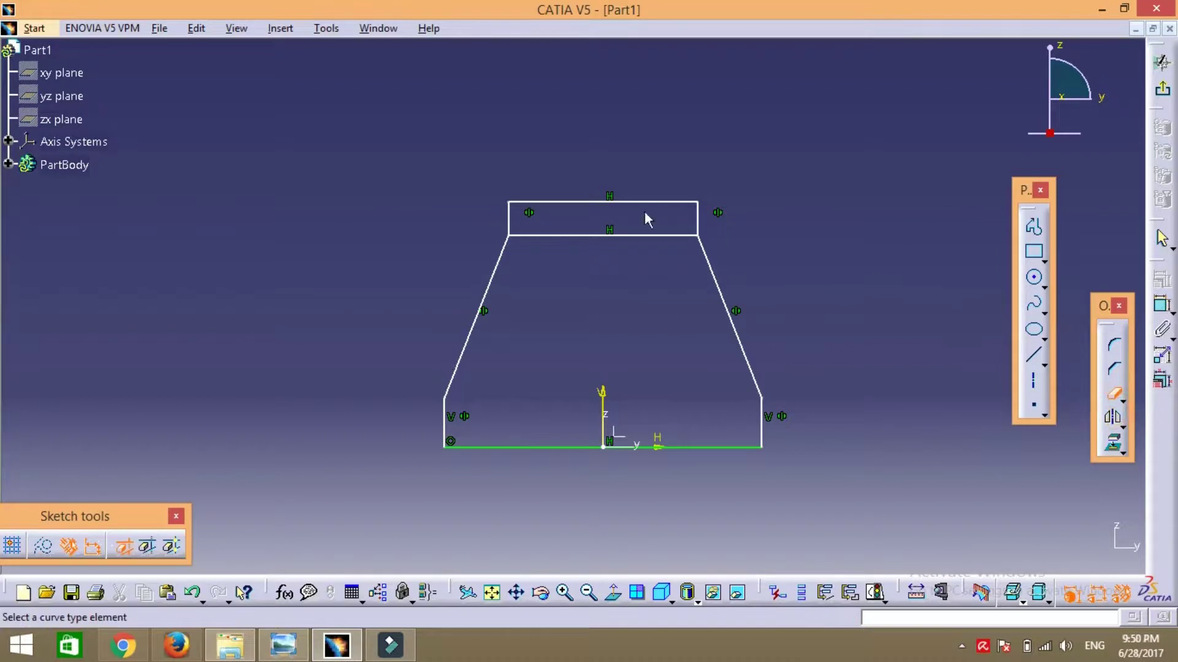
left_click(627, 236)
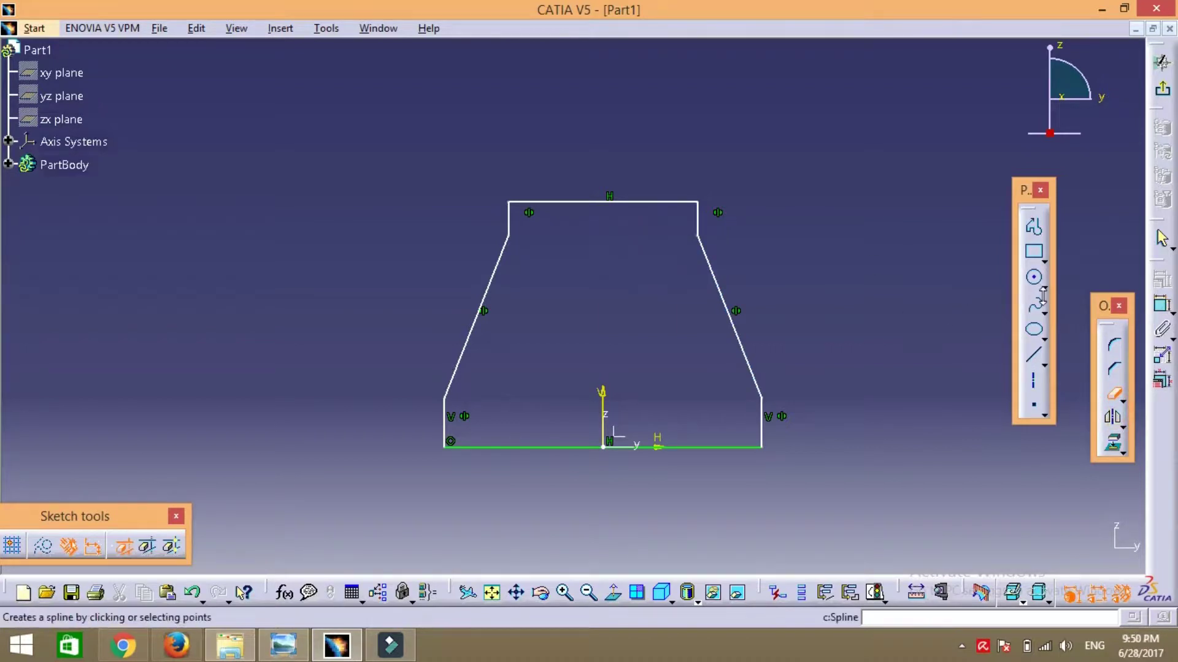
- Dimension the right step height (217.849), the bottom width, and the overall height (1090.913)
left_click(1162, 304)
left_click(760, 425)
left_click(843, 412)
left_click(673, 450)
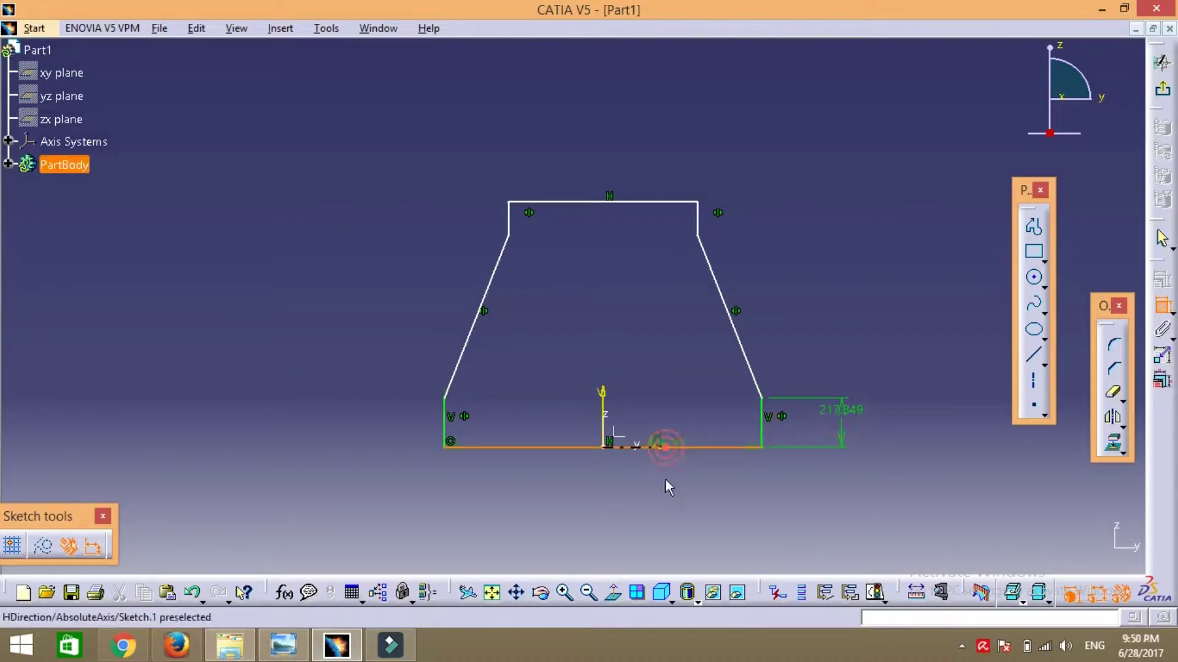
left_click(608, 515)
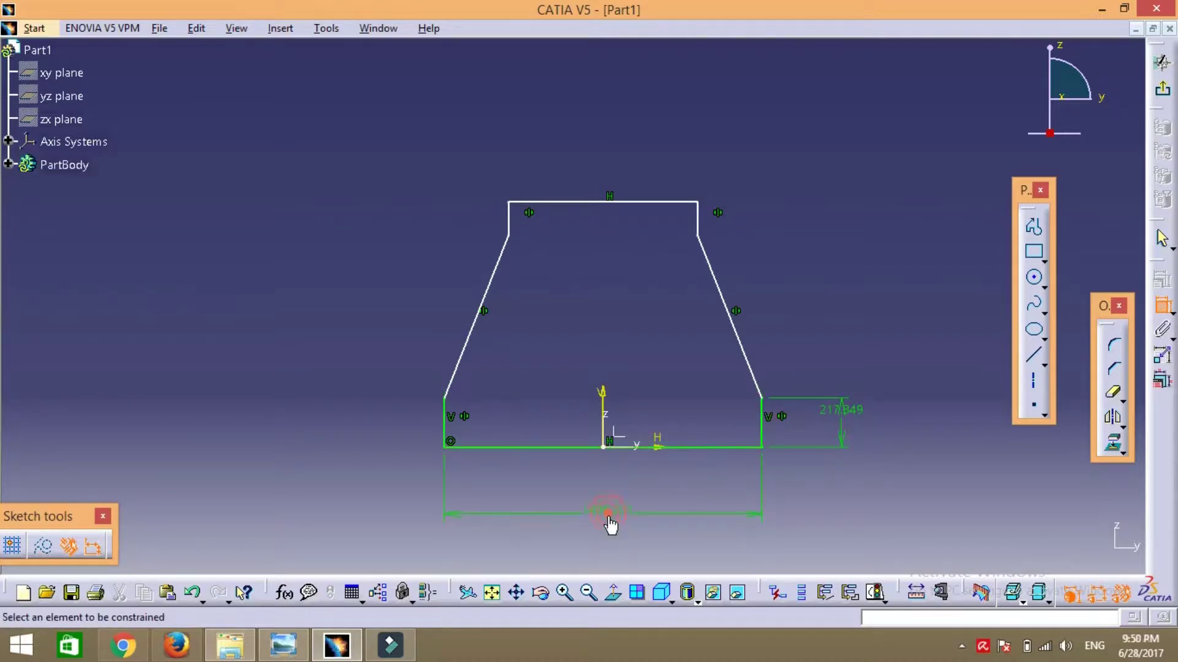
left_click(612, 202)
left_click(559, 448)
left_click(301, 376)
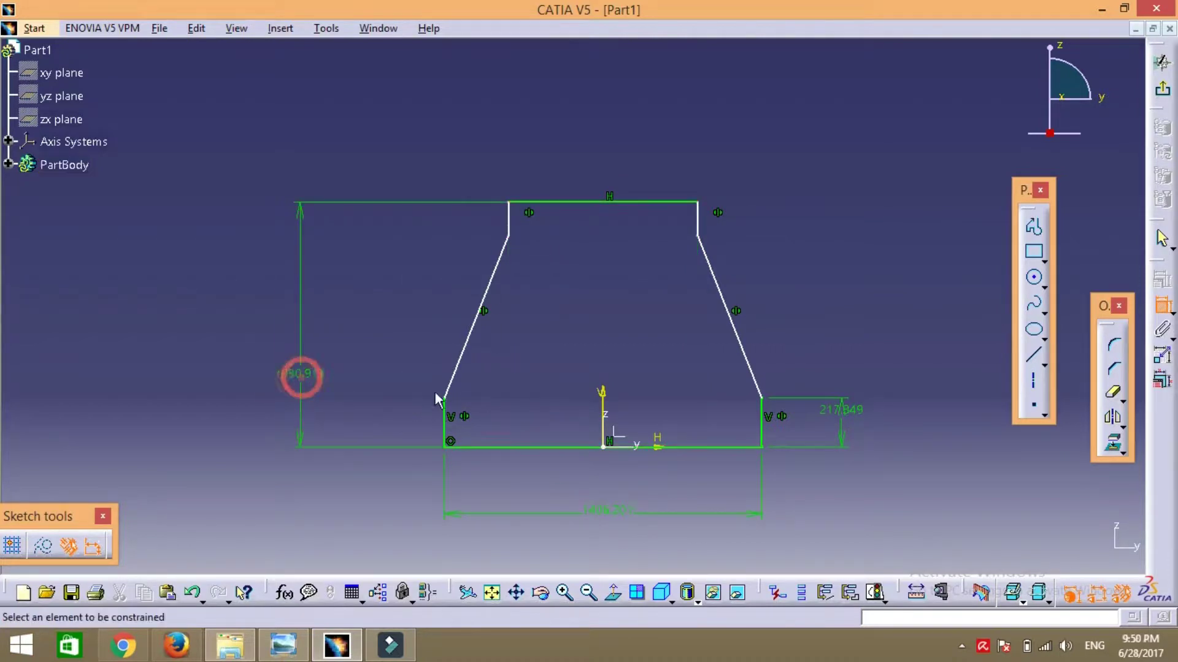
- Dimension the left slant angle (21.432°) and the slant-top height (941.428)
left_click(444, 420)
left_click(477, 319)
left_click(459, 315)
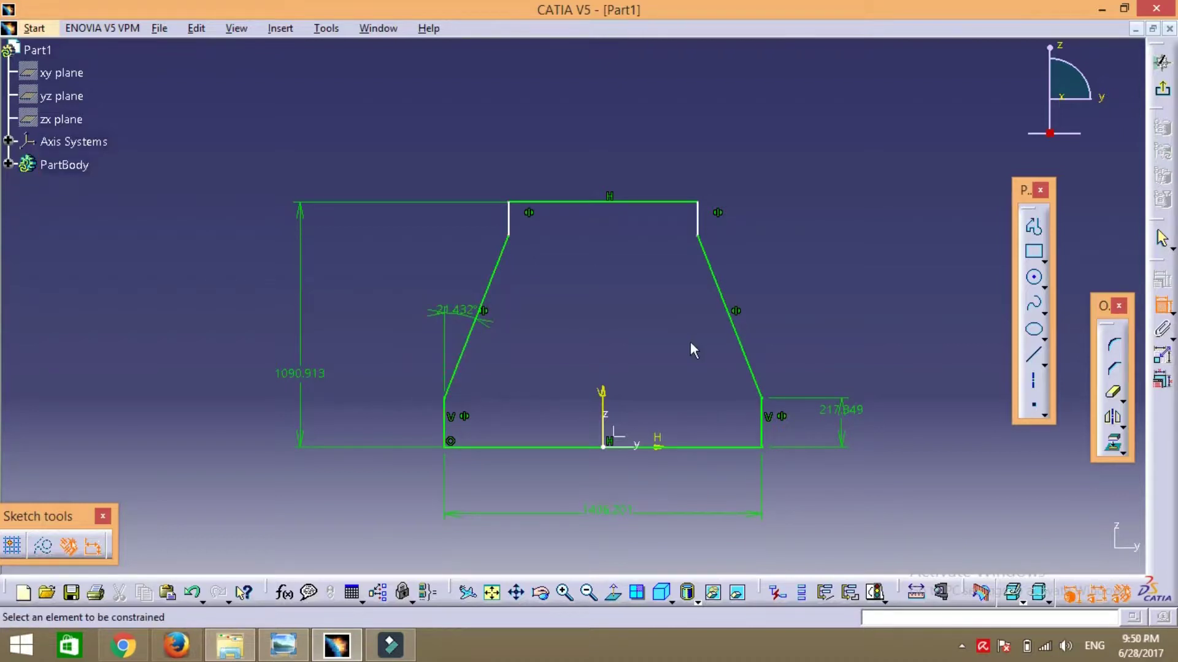
left_click(697, 233)
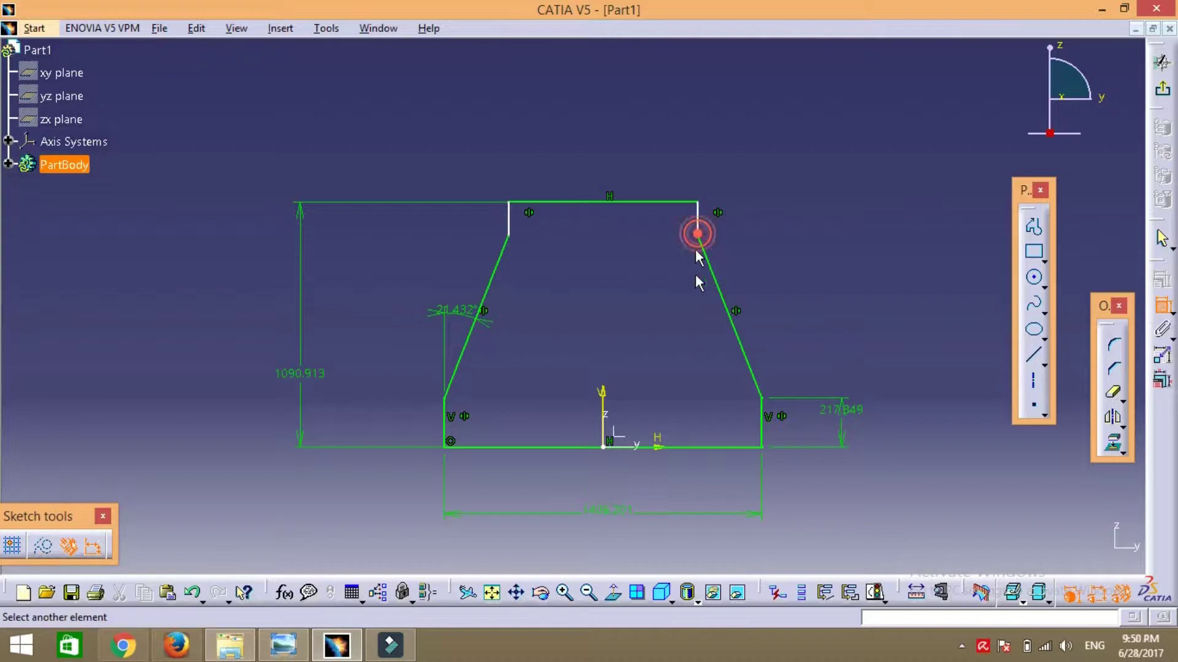
left_click(713, 448)
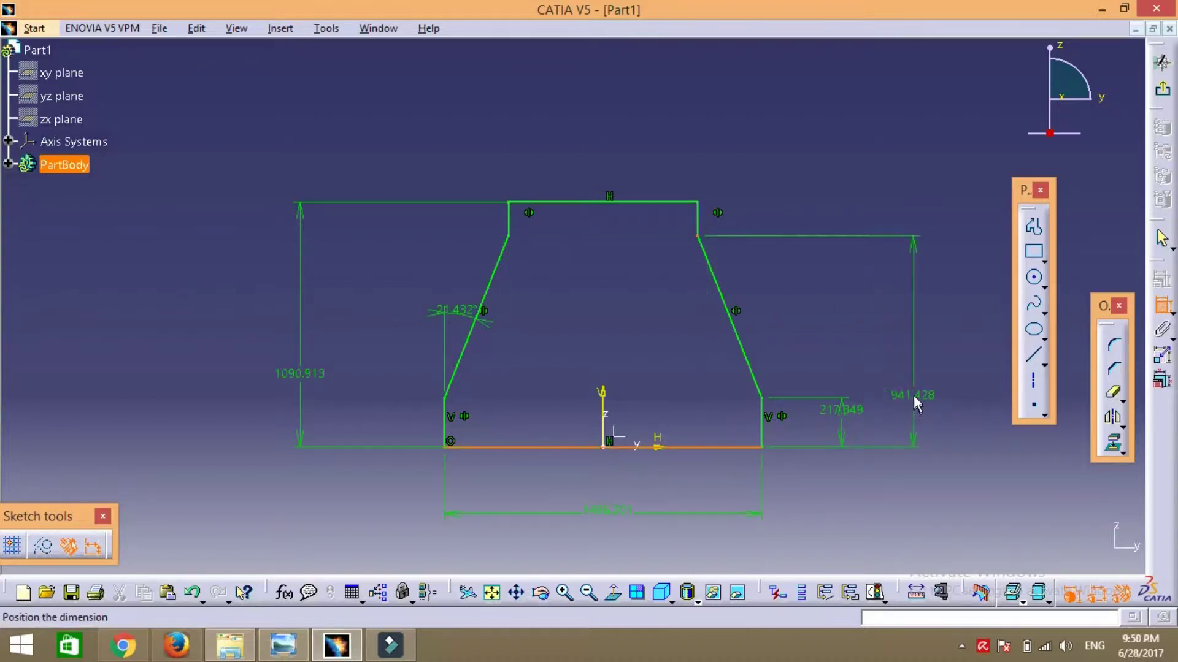
left_click(905, 375)
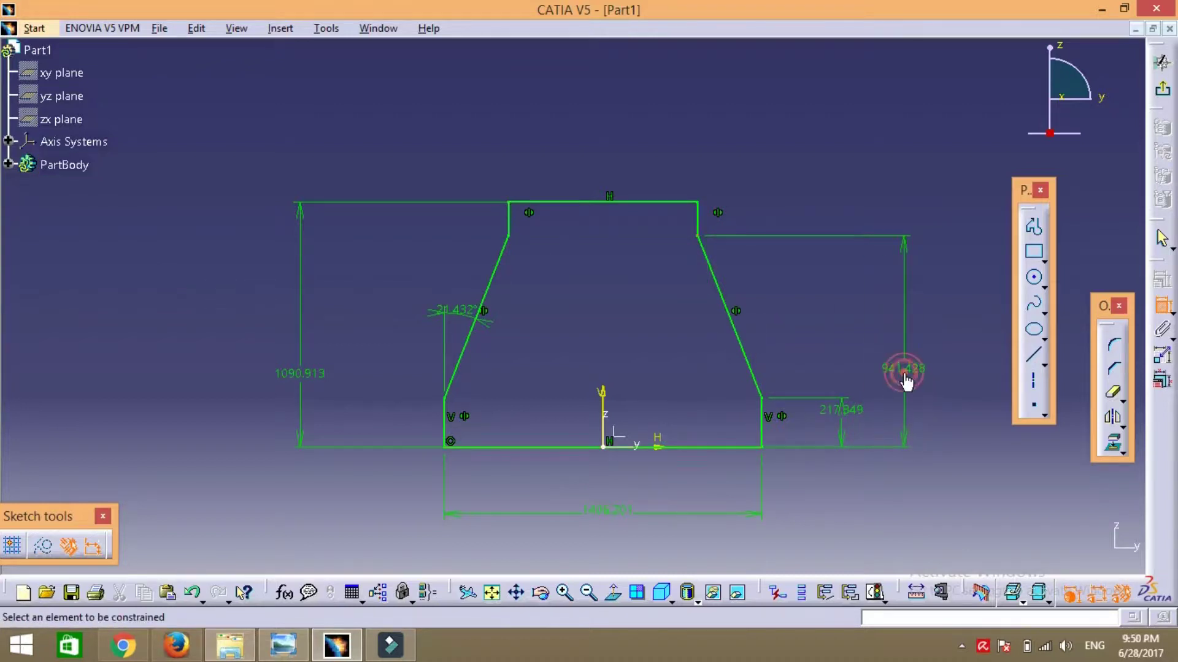
- Set the step height to 30 mm and the slanted side height to 200 mm
double_click(846, 412)
type("30mm")
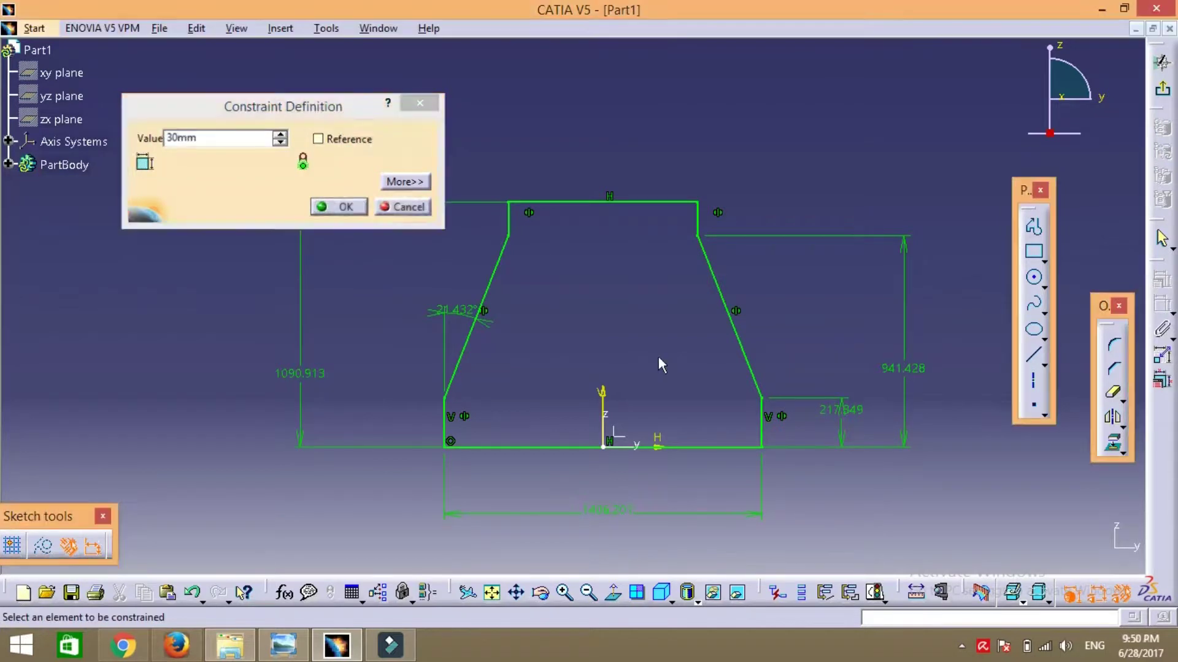
key("Return")
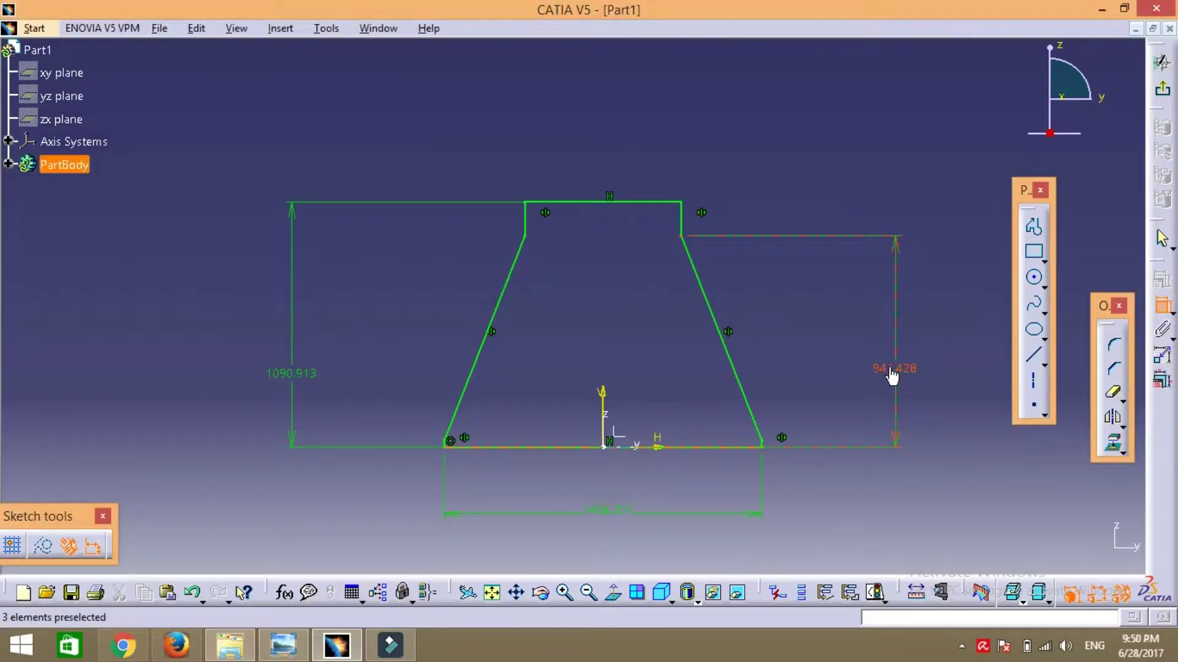
double_click(891, 376)
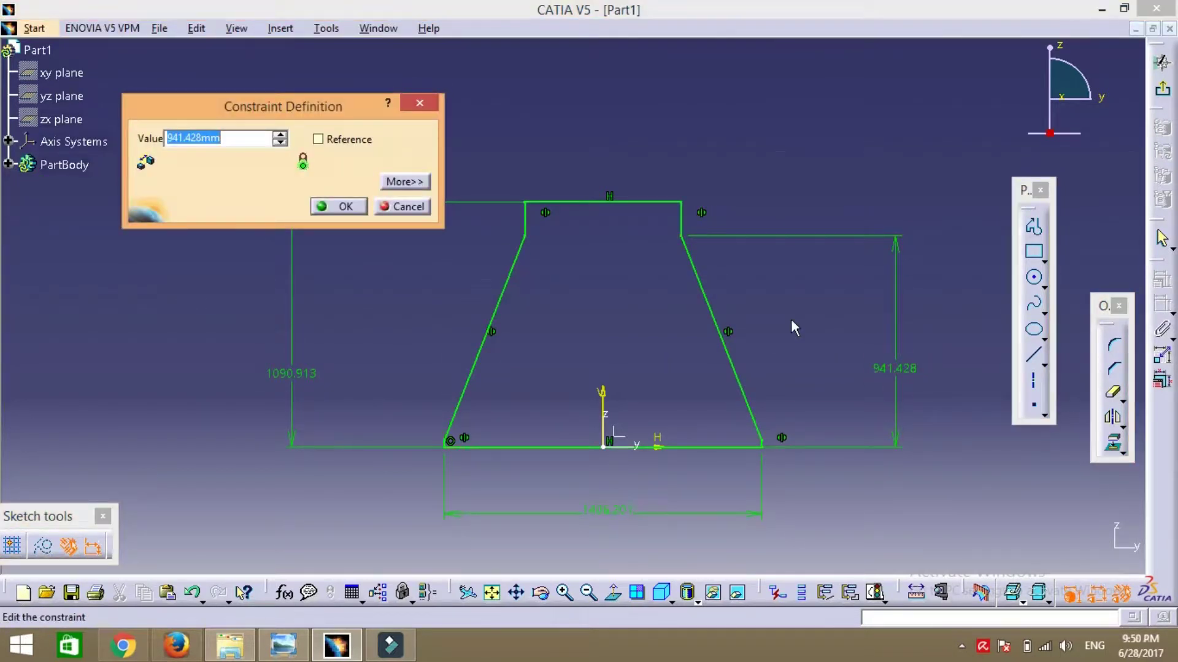
type("200mm")
key("Return")
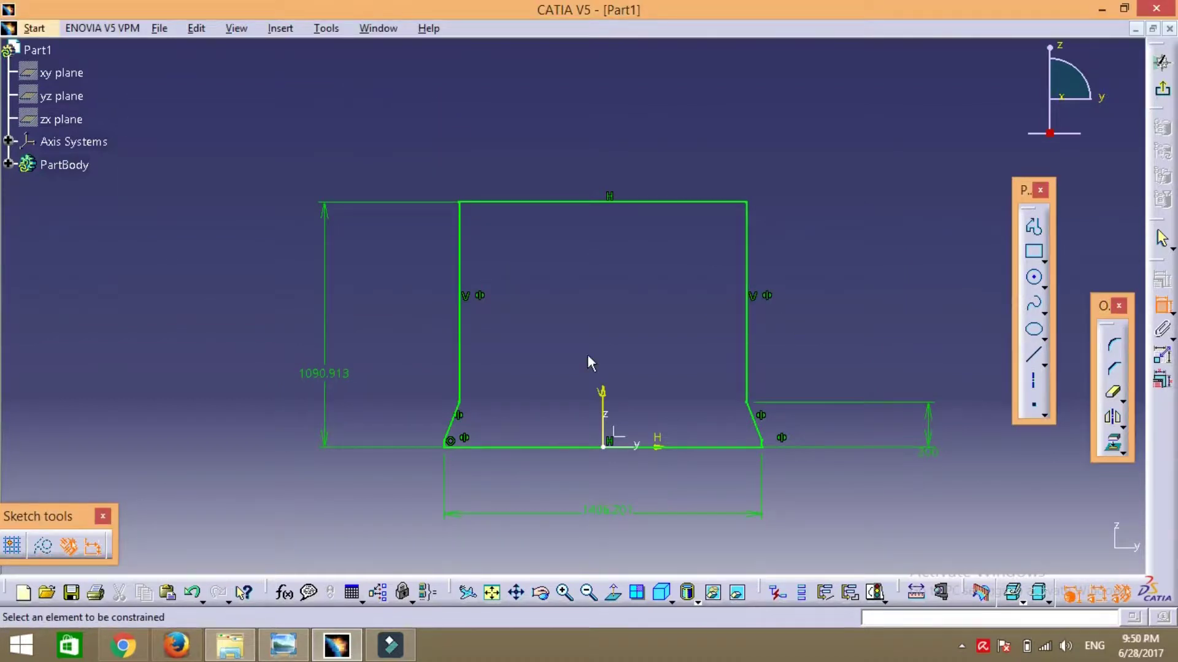
- Set the overall height to 250 and the bottom width to 400
double_click(348, 377)
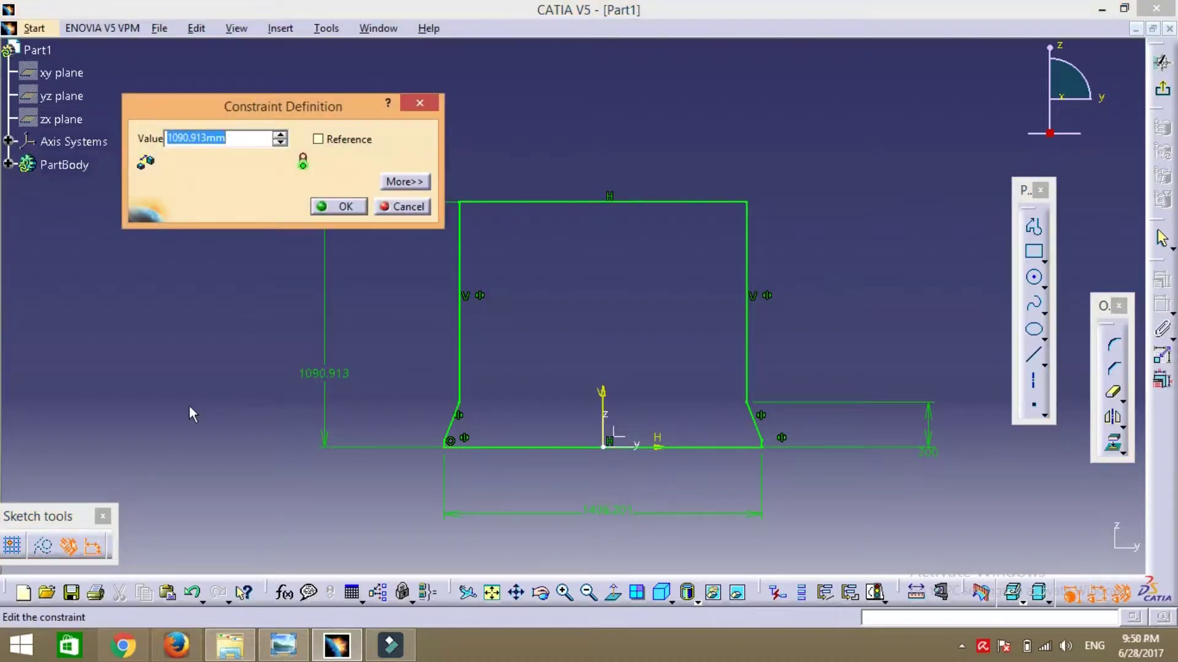
type("250")
key("Return")
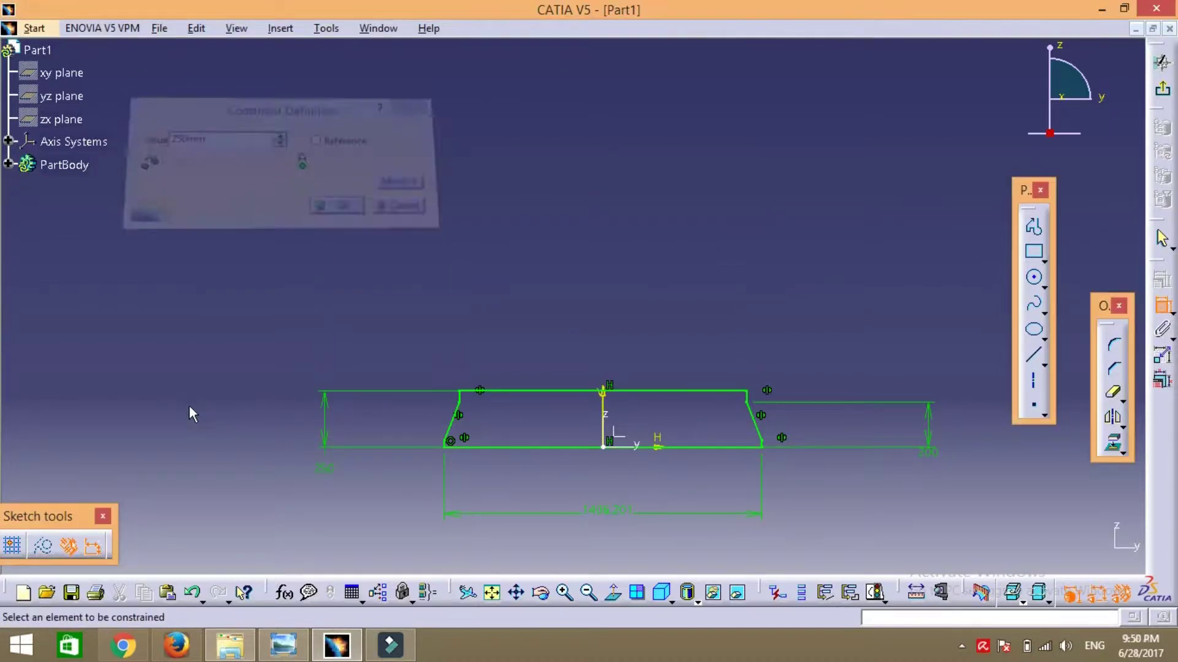
double_click(609, 509)
type("40")
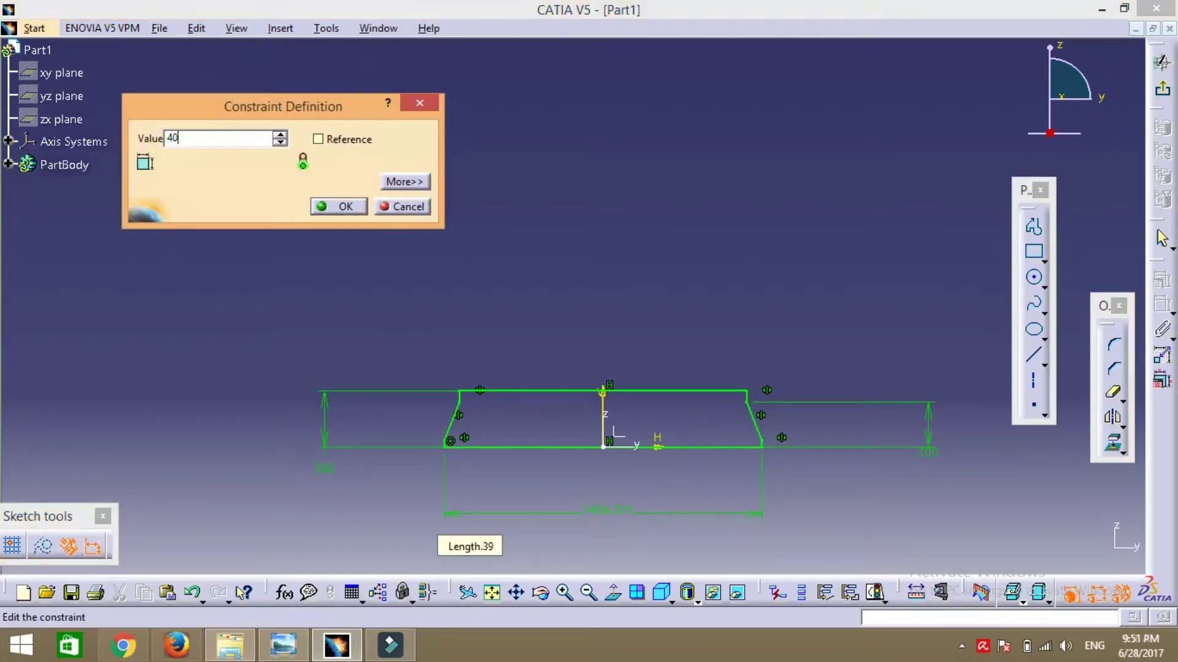
type("0")
key("Return")
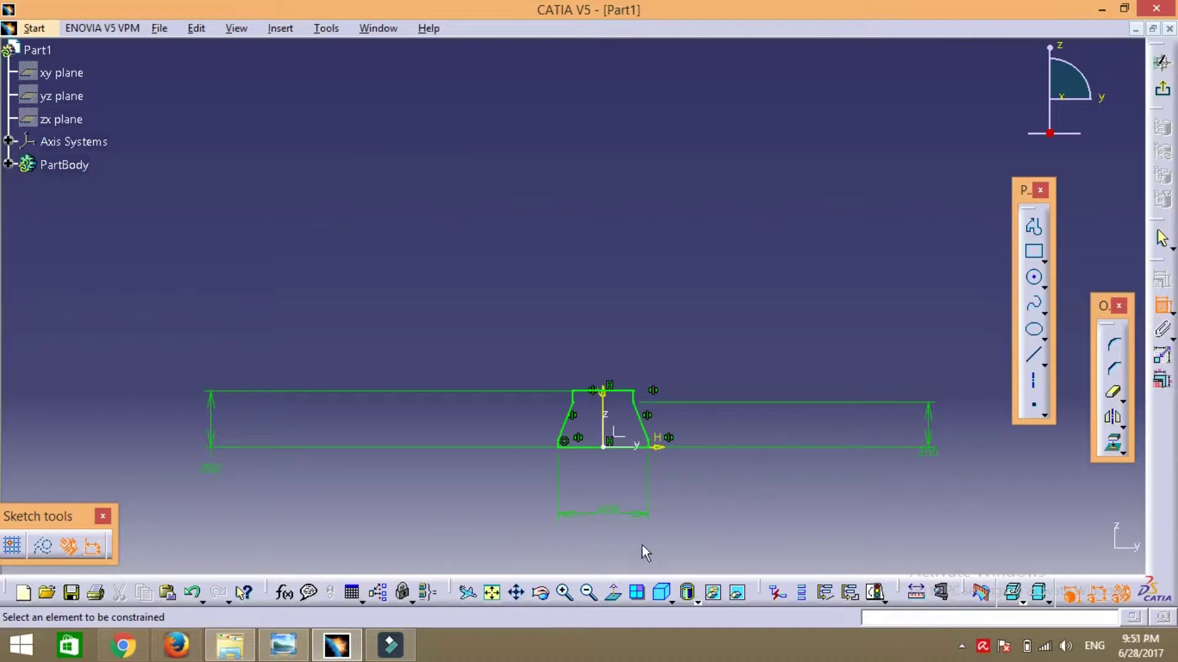
- Fit and zoom the view, set the side angle to 15°, then show the reference drawing
left_click(541, 593)
left_click(491, 593)
left_click(573, 596)
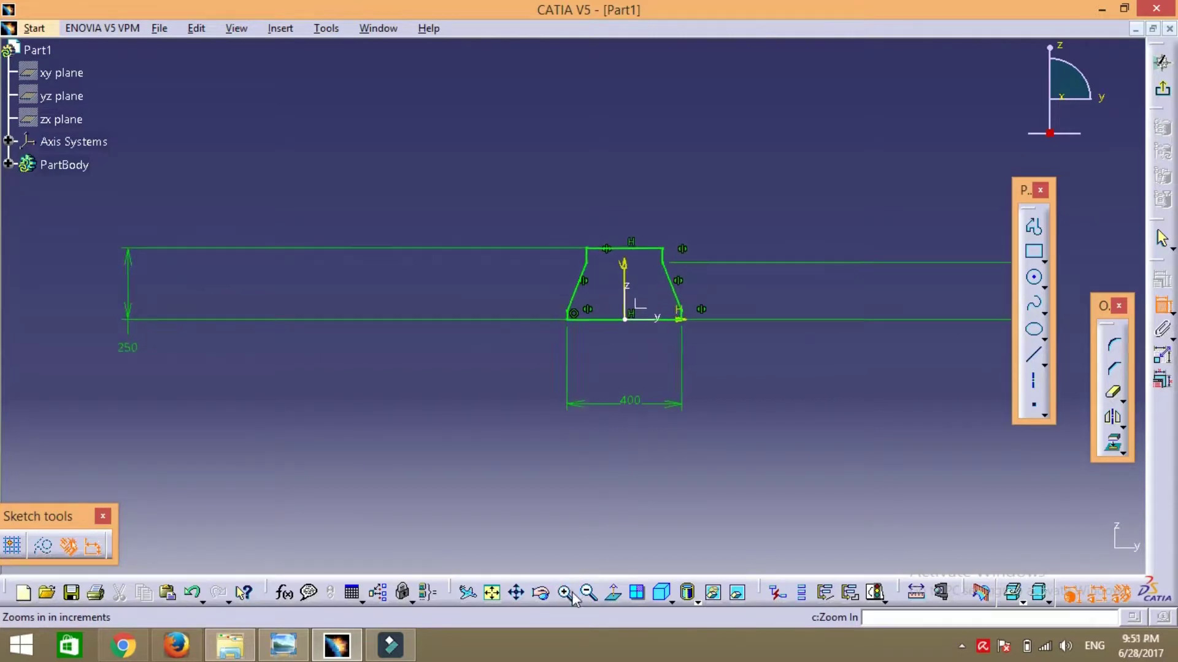
left_click(573, 596)
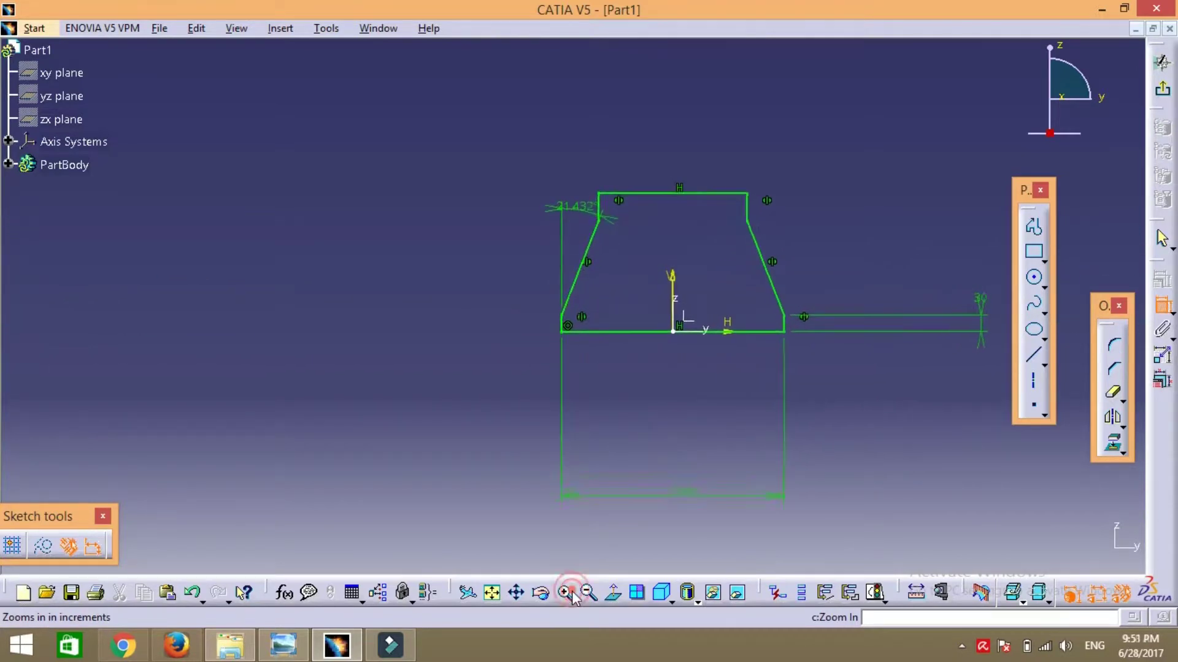
left_click(573, 596)
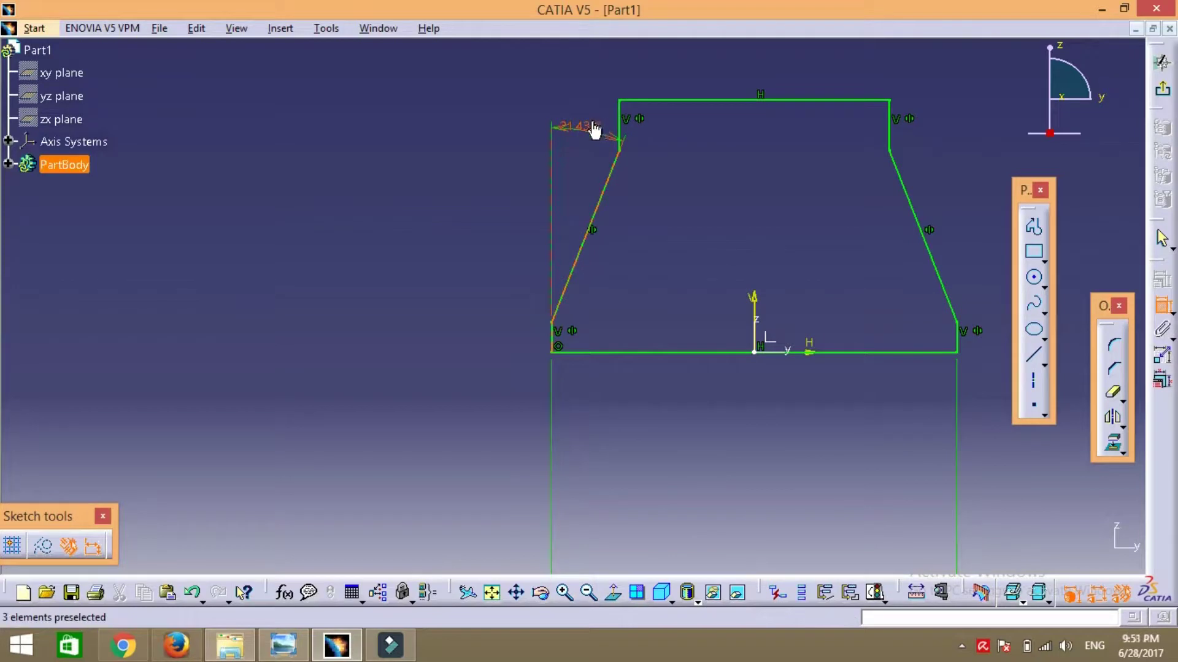
double_click(593, 126)
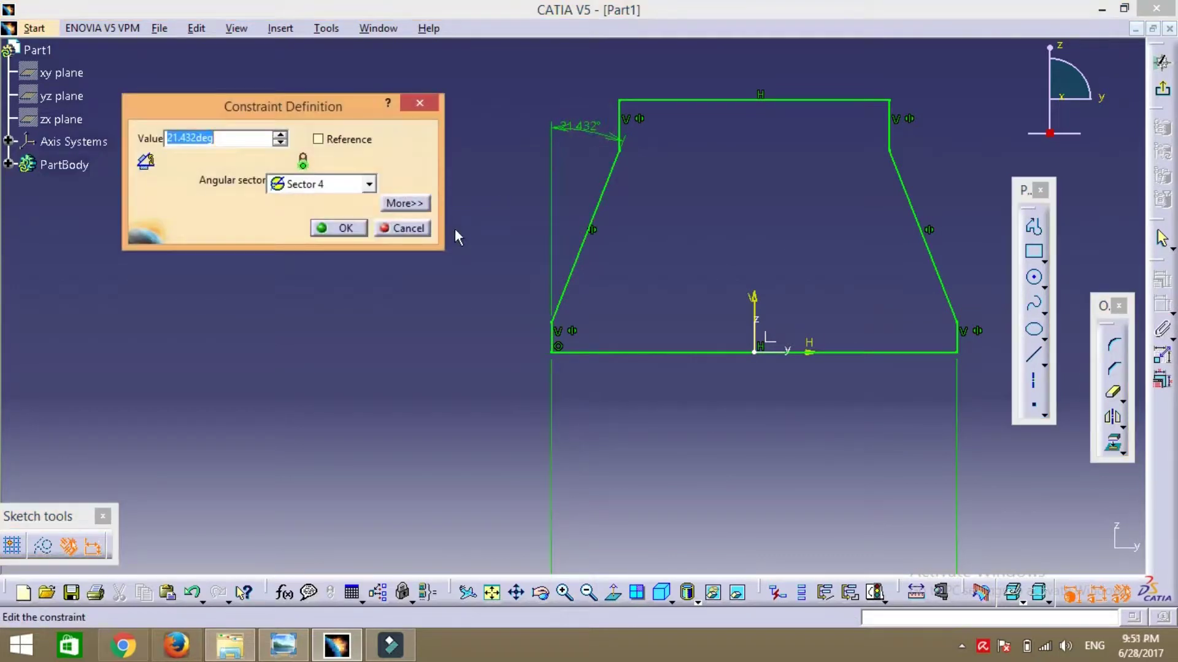
type("15")
left_click(455, 228)
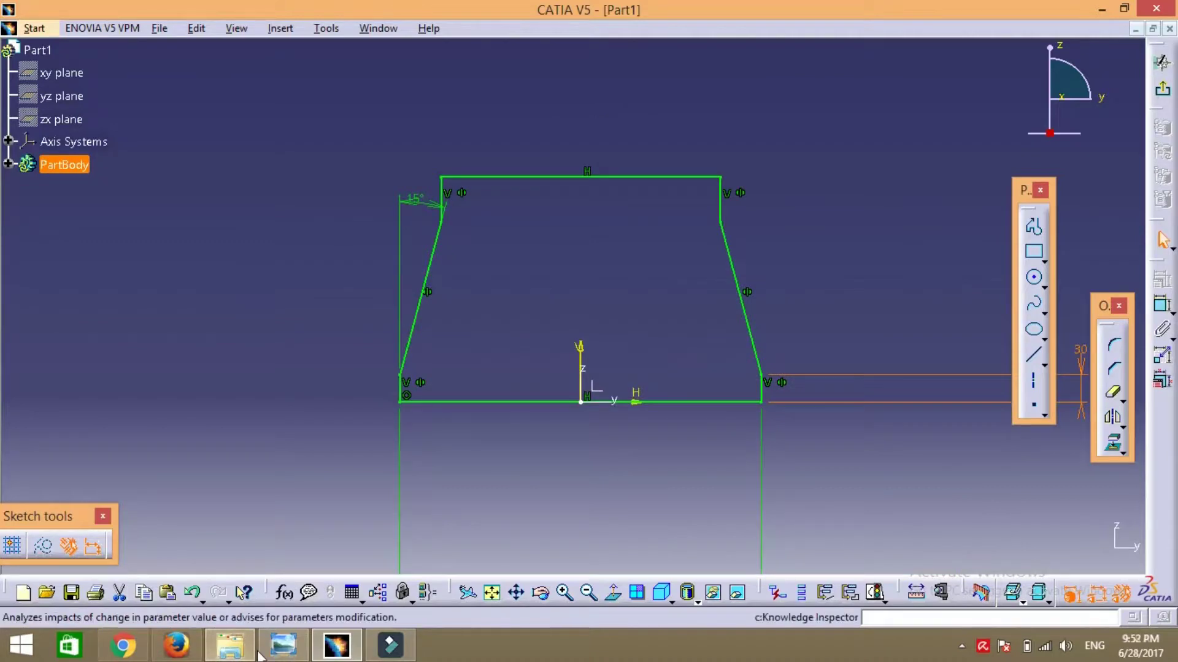
key("alt+Tab")
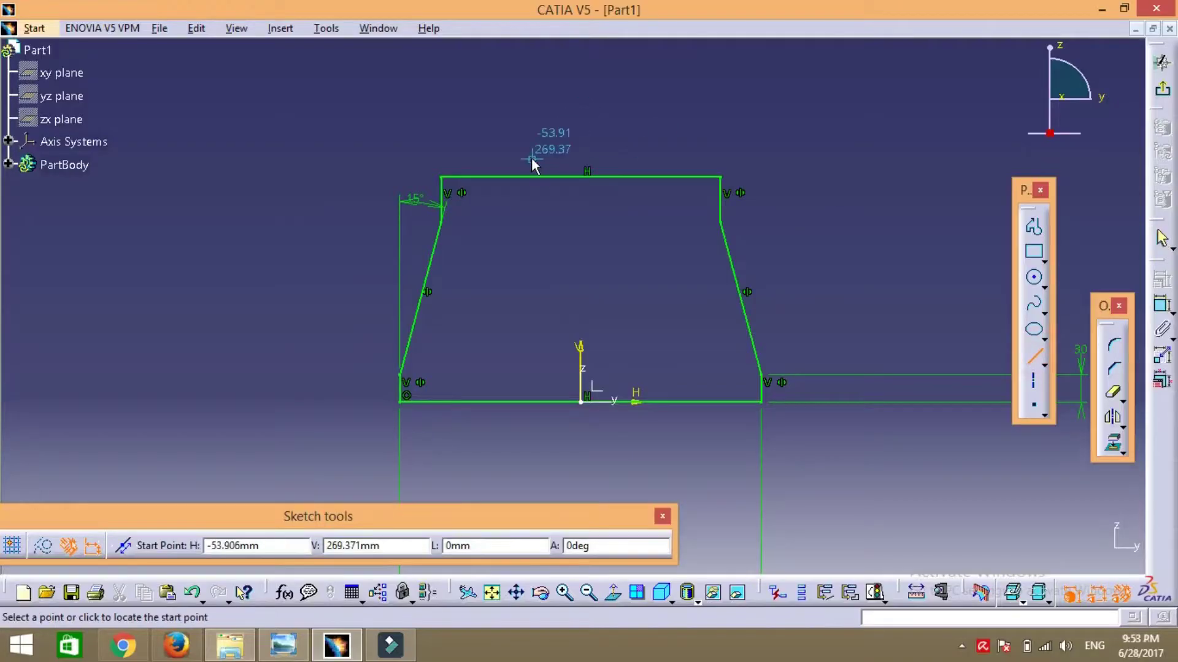
- Draw a slanted line at the top edge and mirror it about the V axis
left_click(531, 159)
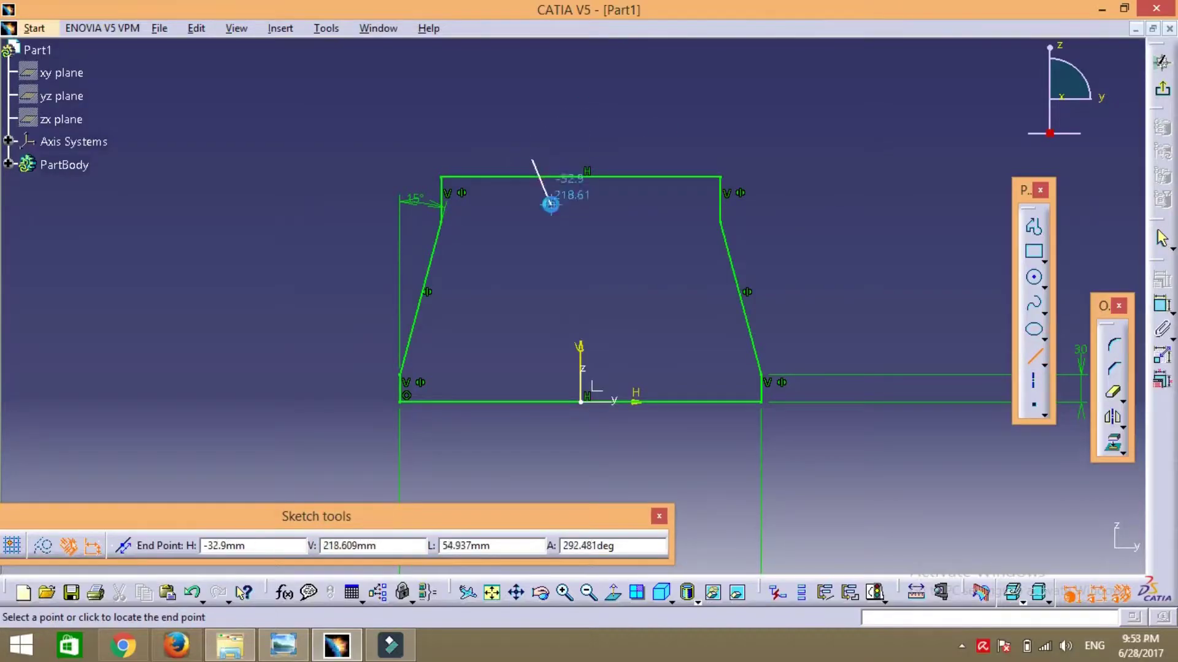
left_click(552, 204)
left_click(1112, 417)
left_click(579, 351)
left_click(912, 486)
- Set the angle between the two slanted lines to 30° and return to the reference drawing
left_click(1162, 305)
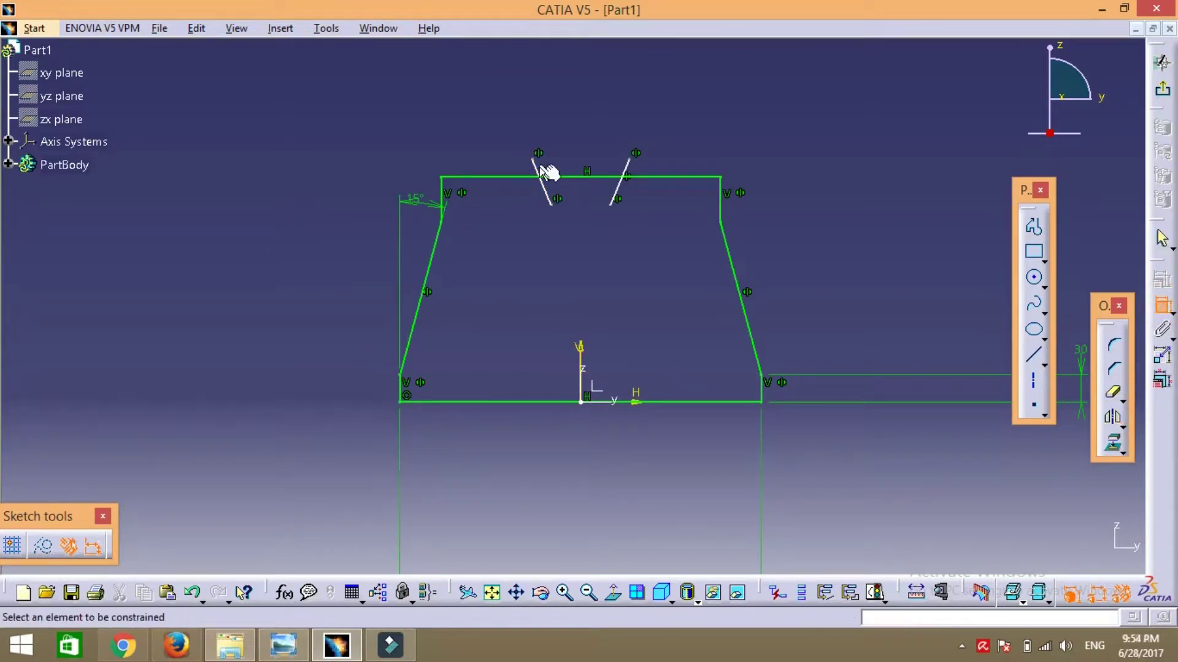
left_click(539, 178)
left_click(623, 172)
left_click(577, 100)
double_click(580, 93)
type("30")
key("Return")
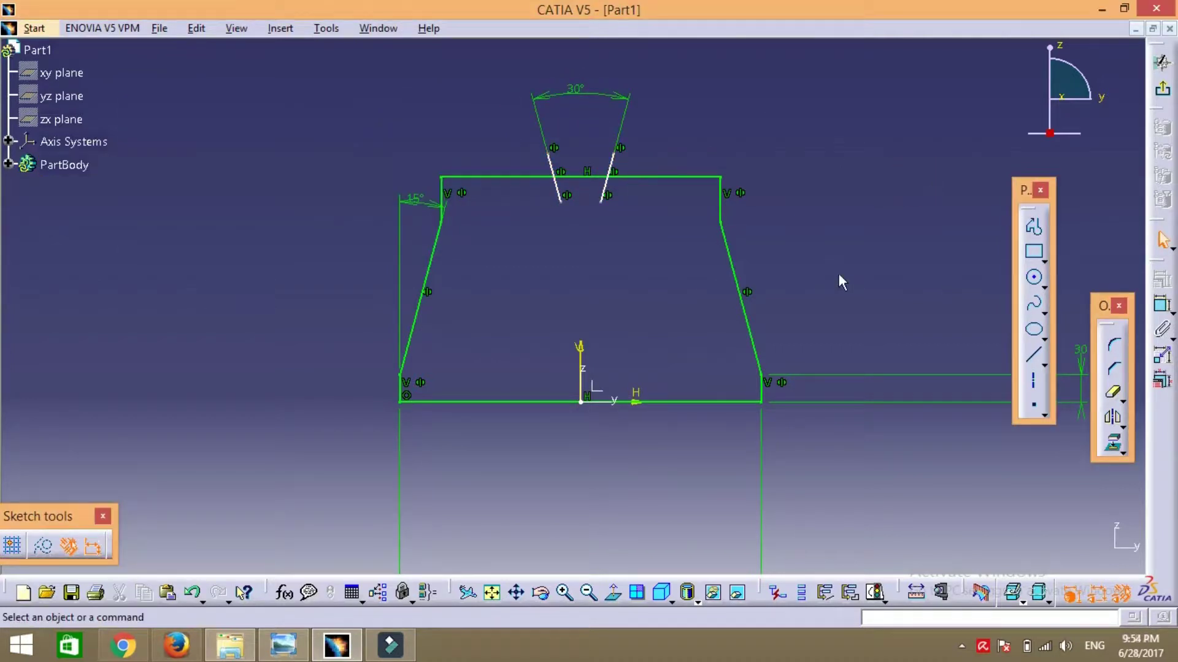
left_click(288, 650)
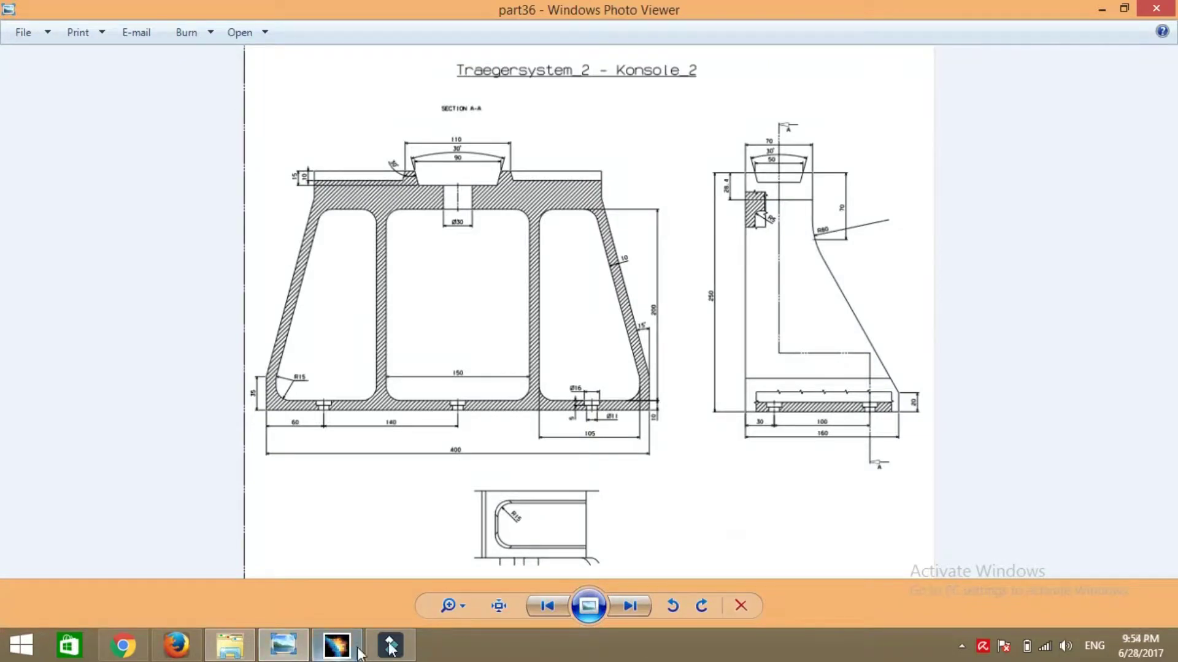
- Draw a horizontal line across the profile just below its top edge
left_click(336, 645)
left_click(1036, 357)
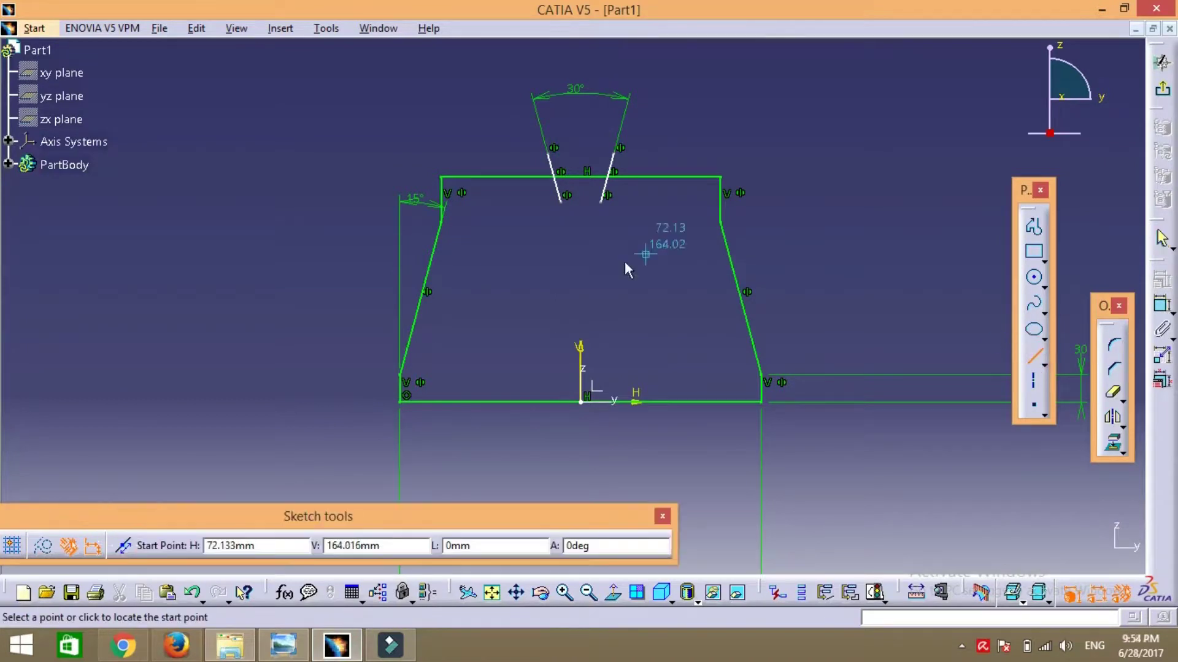
left_click(304, 214)
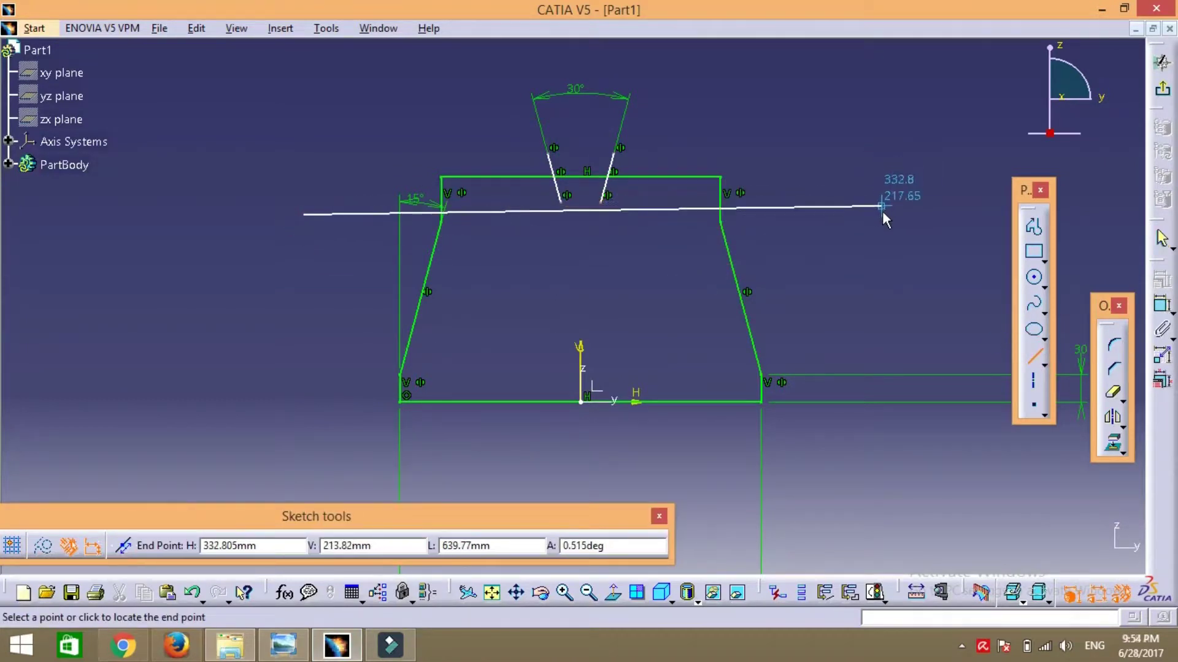
left_click(882, 214)
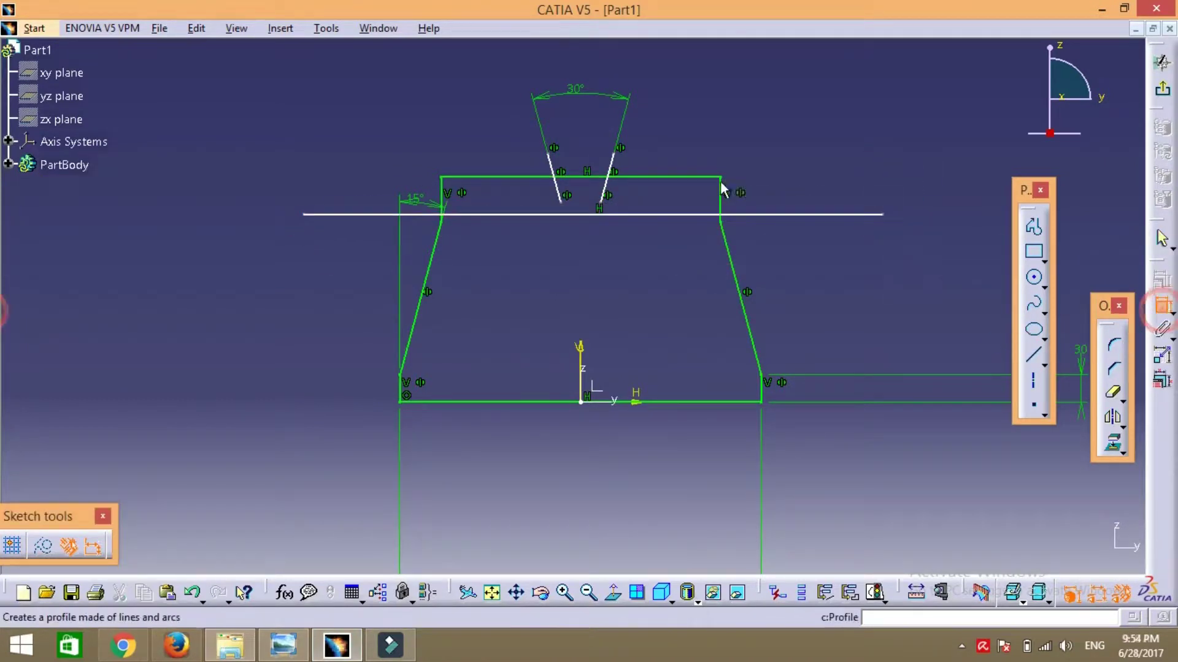
- Constrain the horizontal line 15 mm below the profile's top edge
left_click(1161, 305)
left_click(666, 177)
left_click(689, 214)
left_click(806, 179)
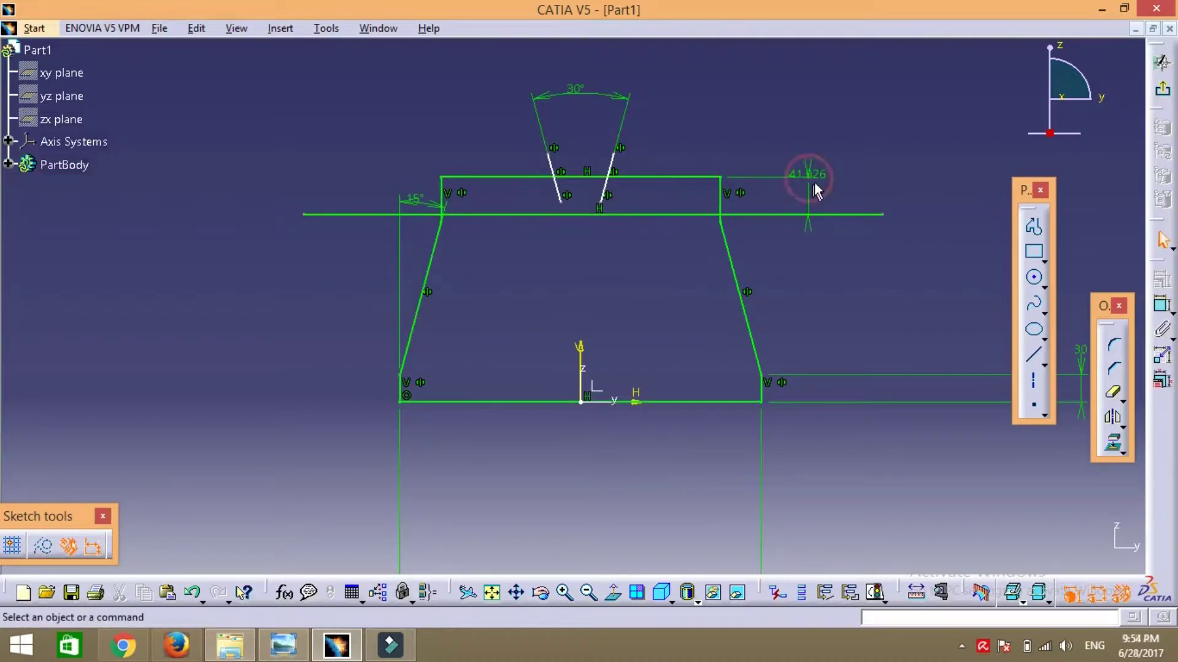
double_click(808, 175)
type("1")
key("Return")
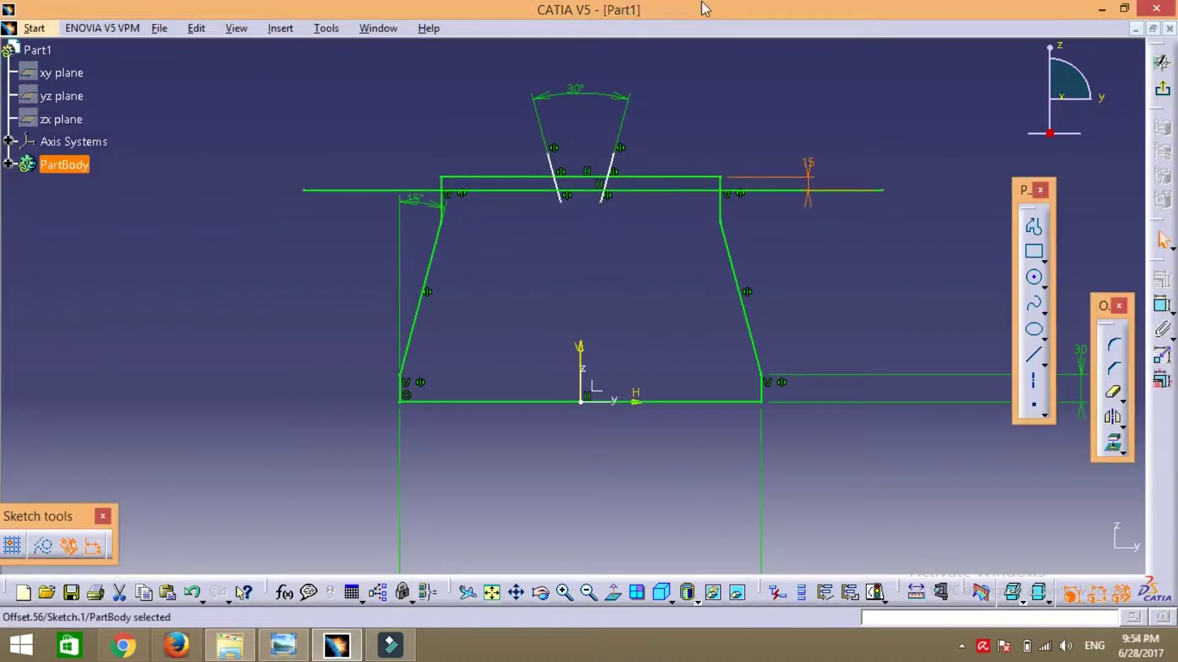
- Constrain the 30° angle between the two wedge lines and recheck the reference drawing
left_click(564, 598)
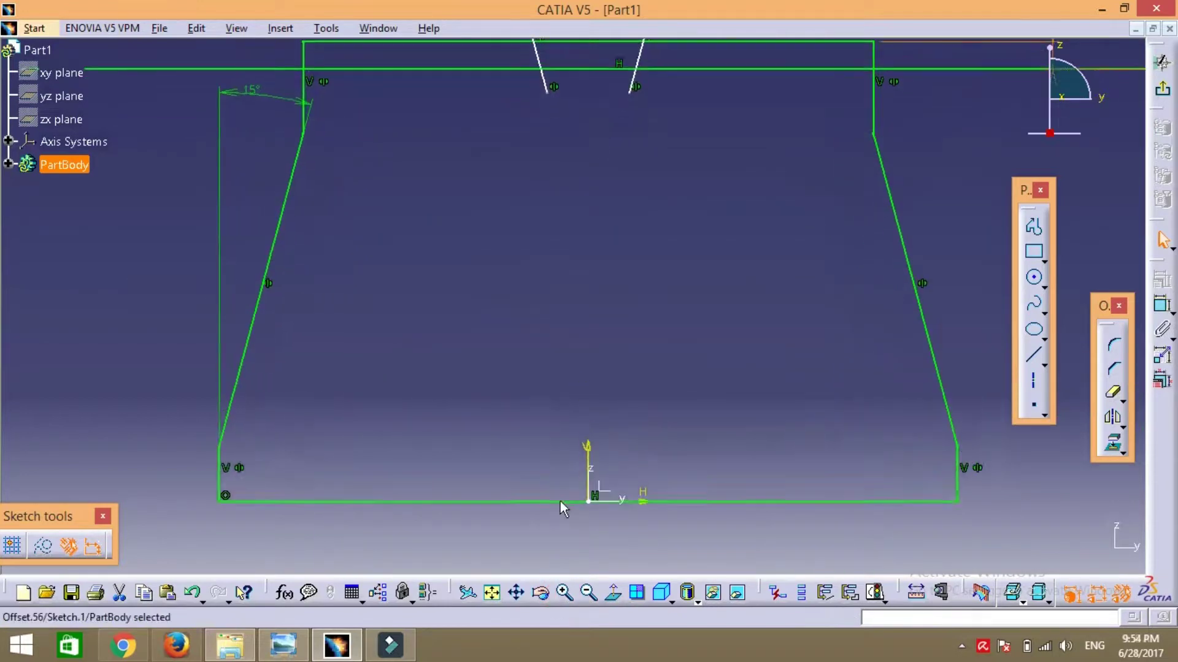
left_click(517, 593)
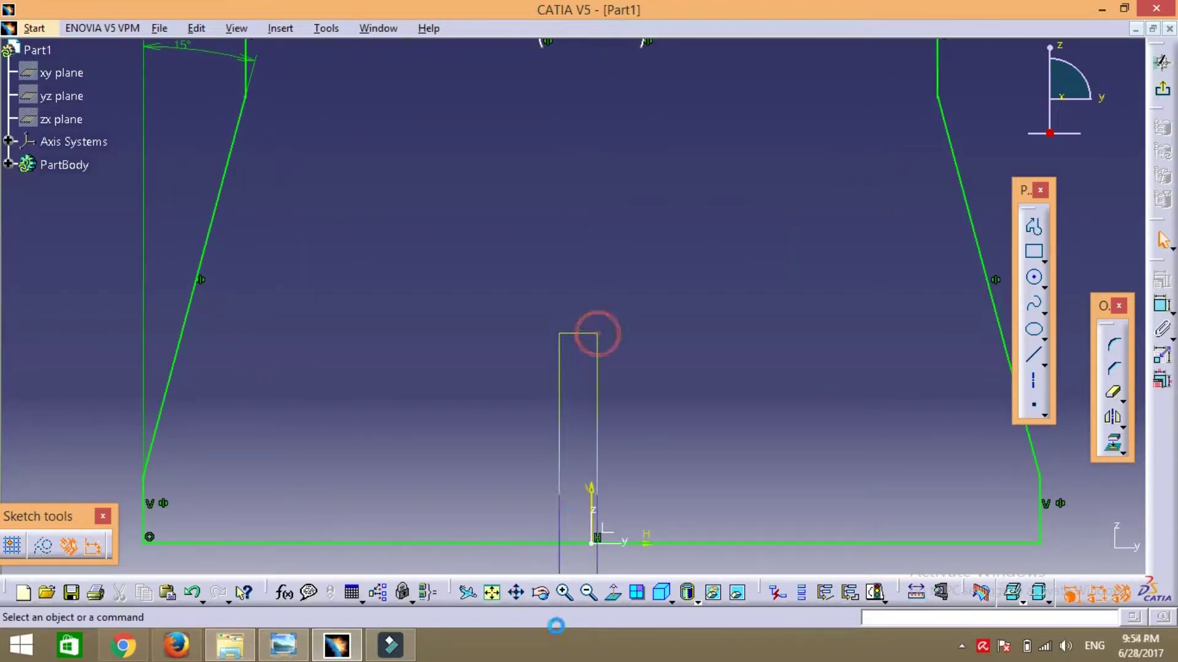
left_click_drag(596, 232, 544, 528)
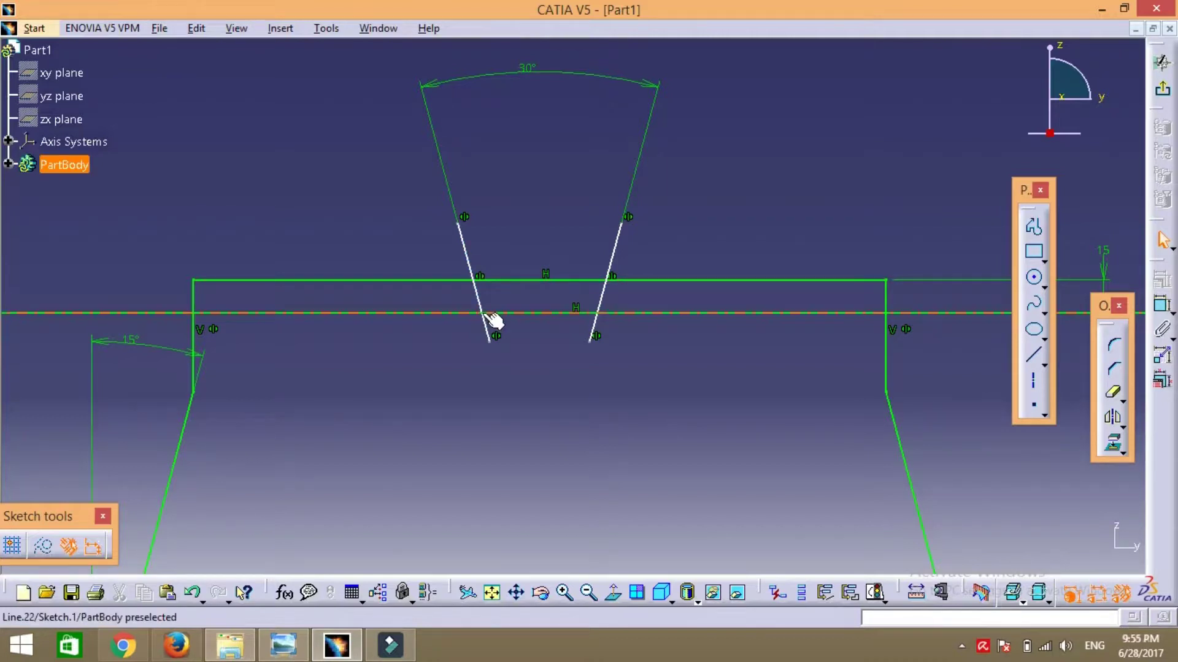
left_click(477, 279)
left_click(607, 285)
left_click(1162, 305)
left_click(476, 288)
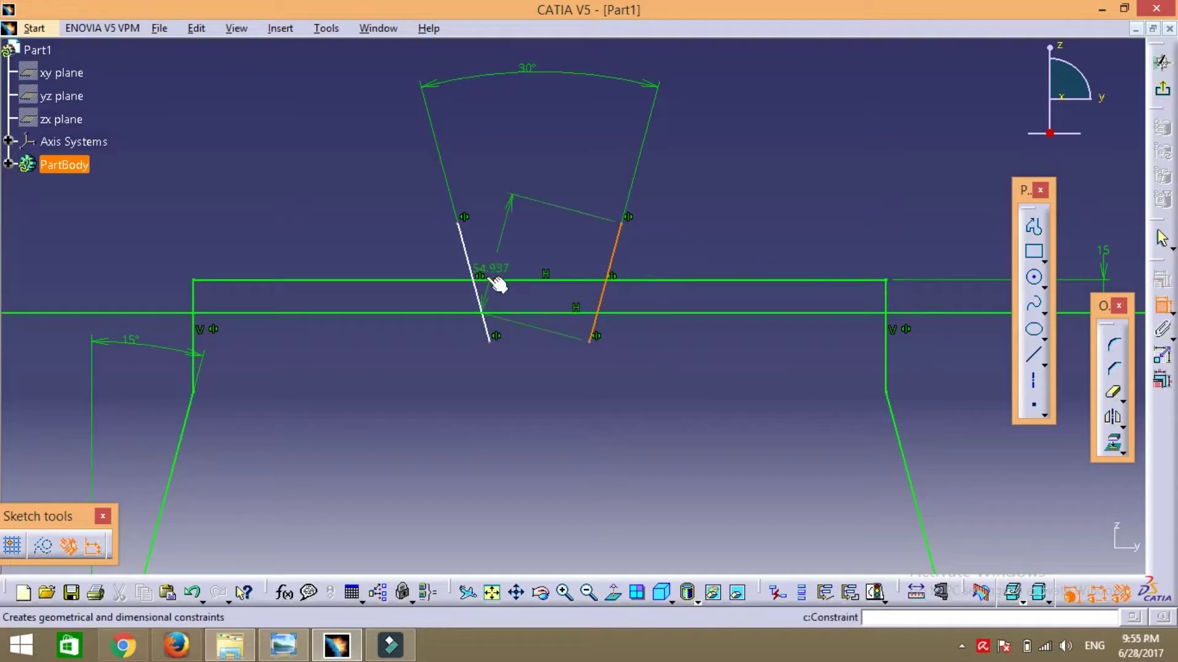
right_click(542, 200)
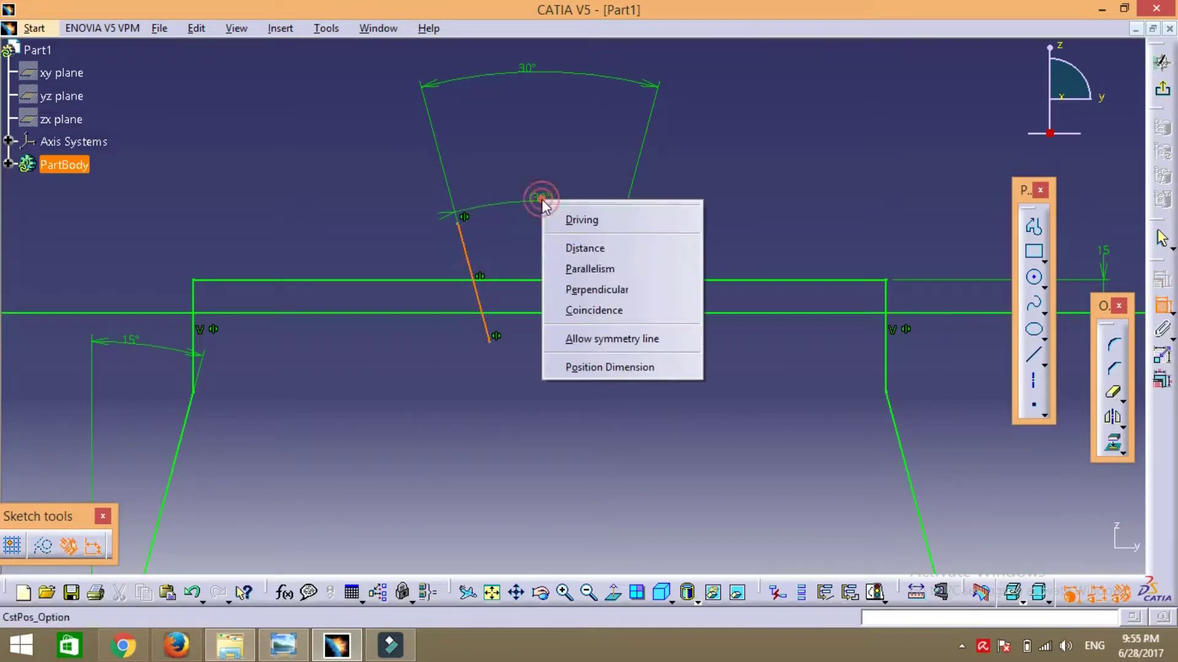
left_click(574, 248)
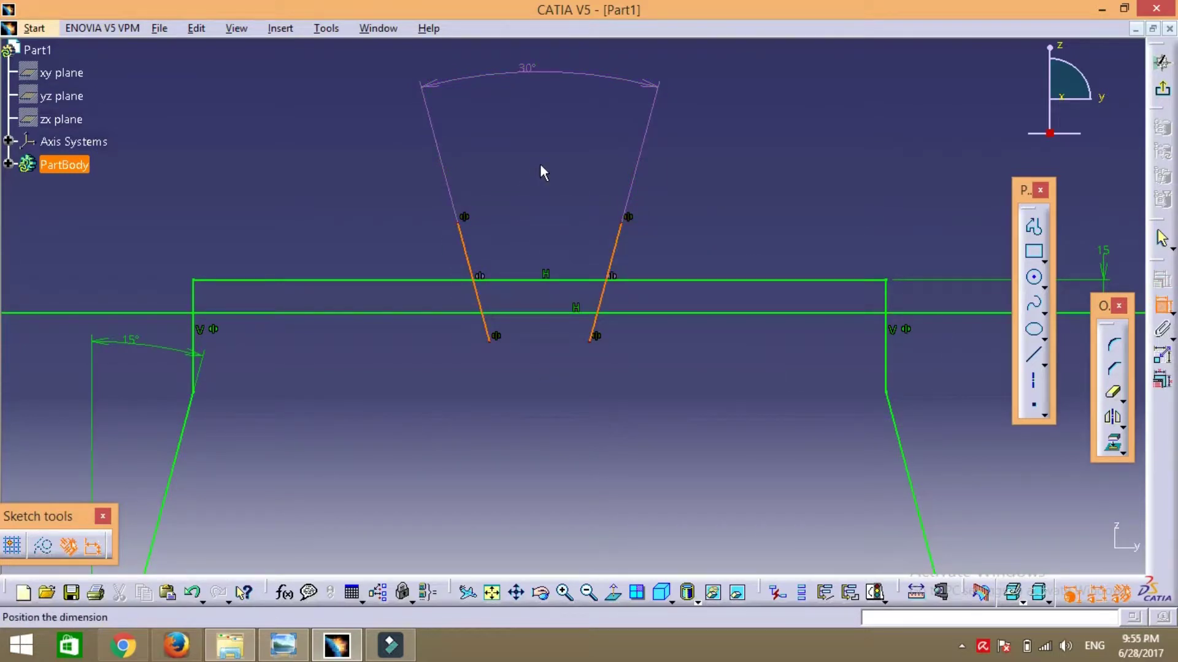
left_click(529, 69)
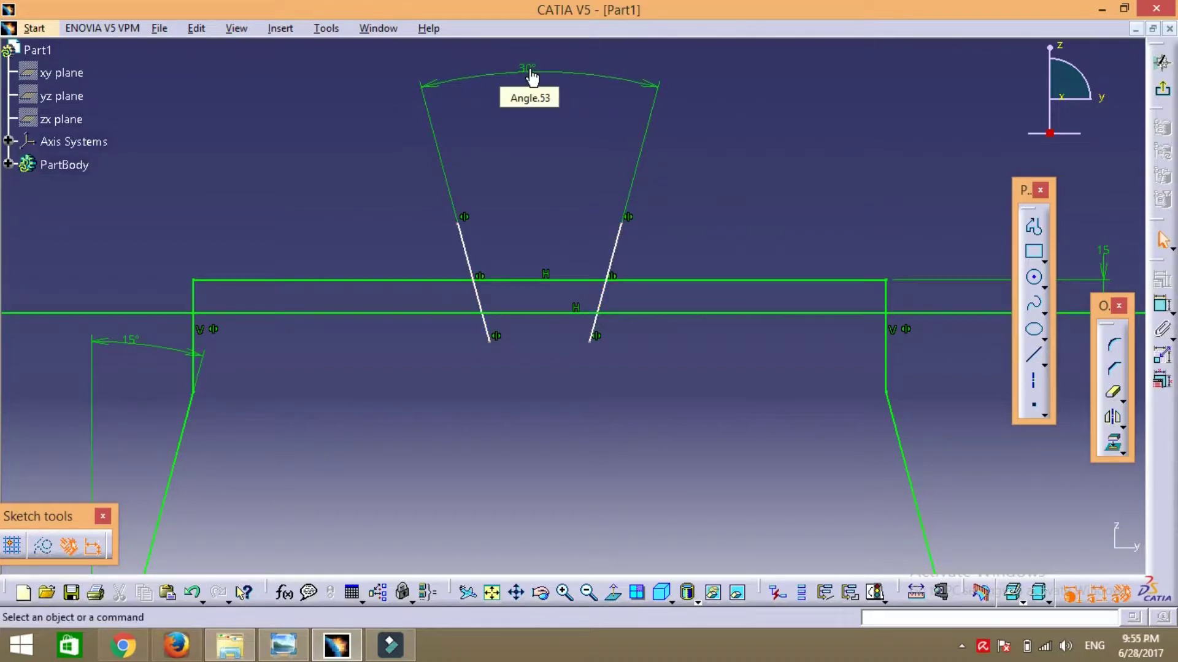
left_click(528, 68)
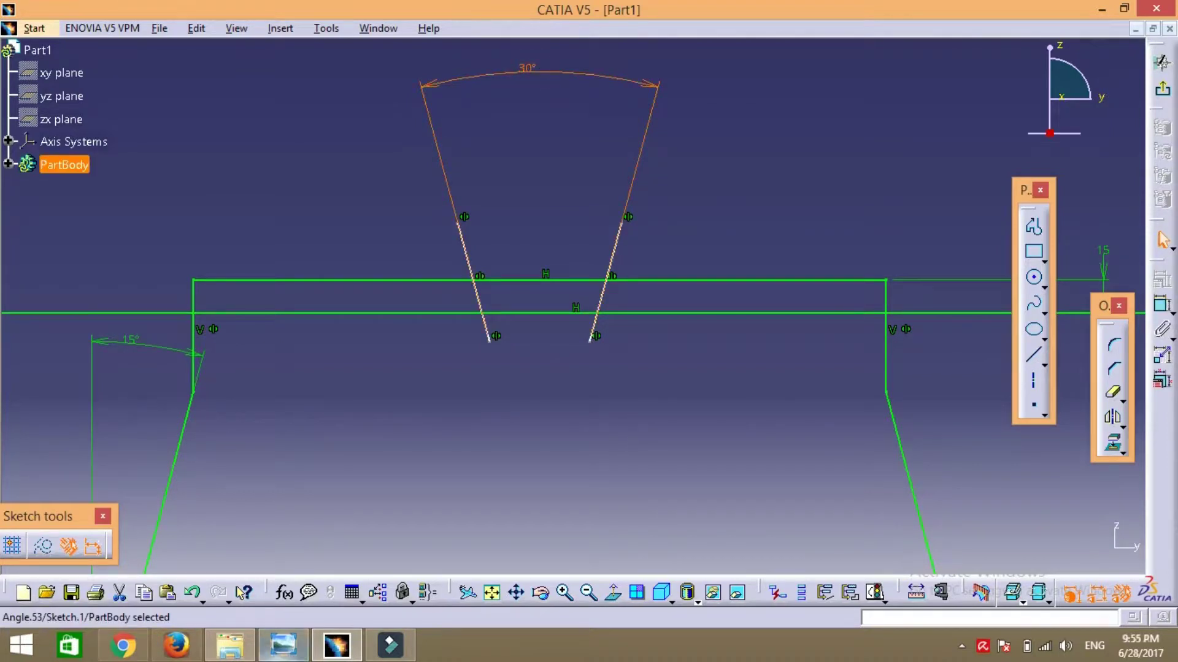
left_click(283, 645)
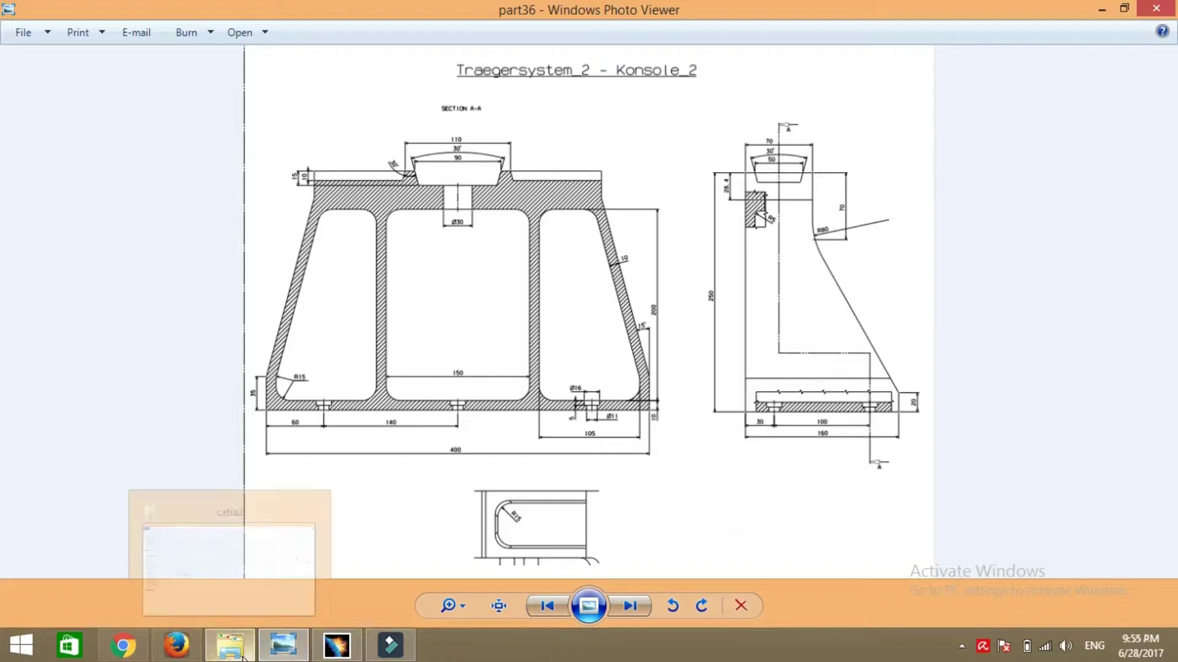
left_click(336, 645)
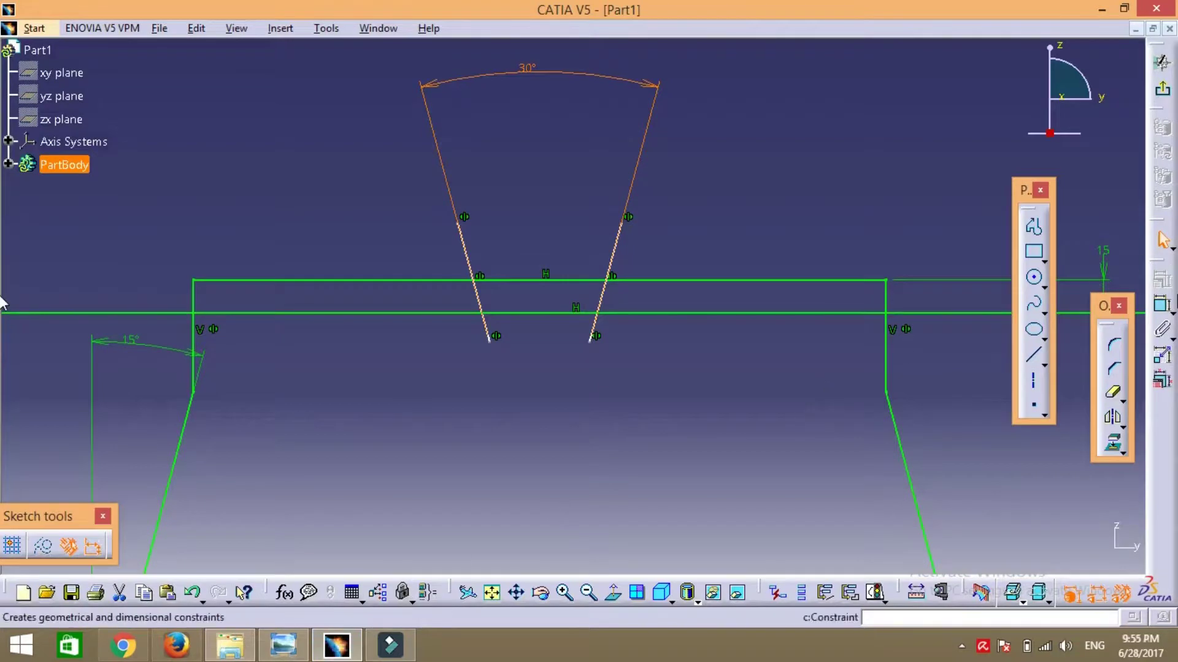
- Trim the wedge lines below the horizontal line and the top edge between them
left_click(1110, 397)
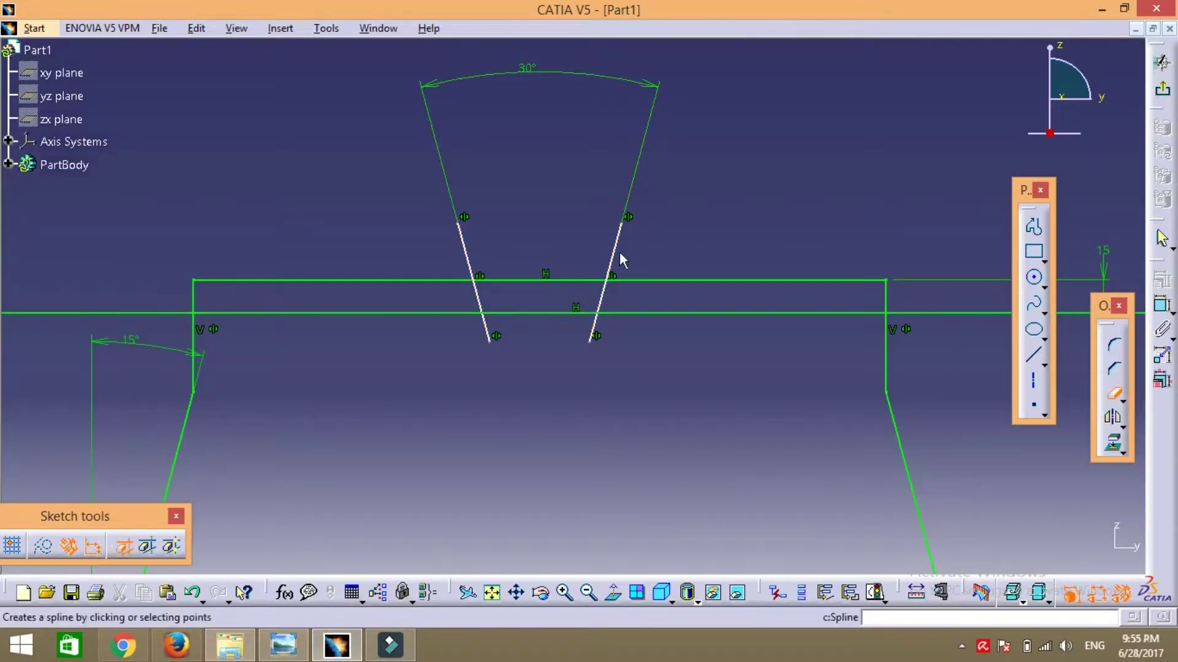
left_click(461, 243)
left_click(484, 328)
left_click(593, 329)
left_click(547, 283)
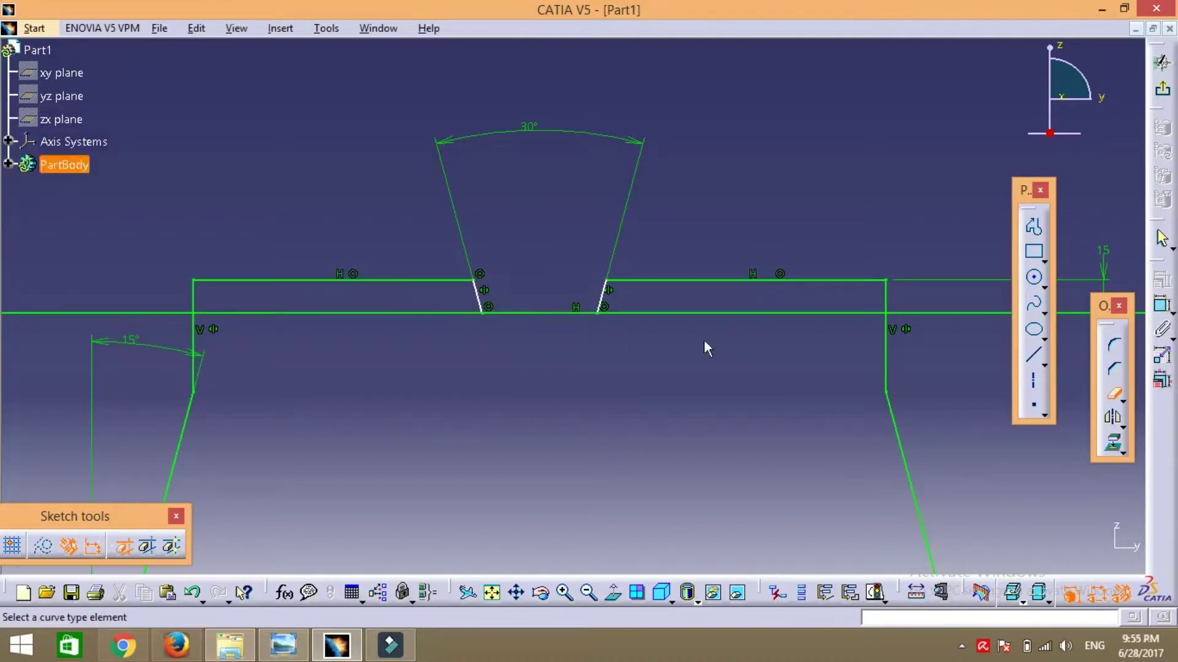
- Set the slot's top width to 90
left_click(1163, 305)
left_click(474, 281)
left_click(606, 282)
left_click(536, 186)
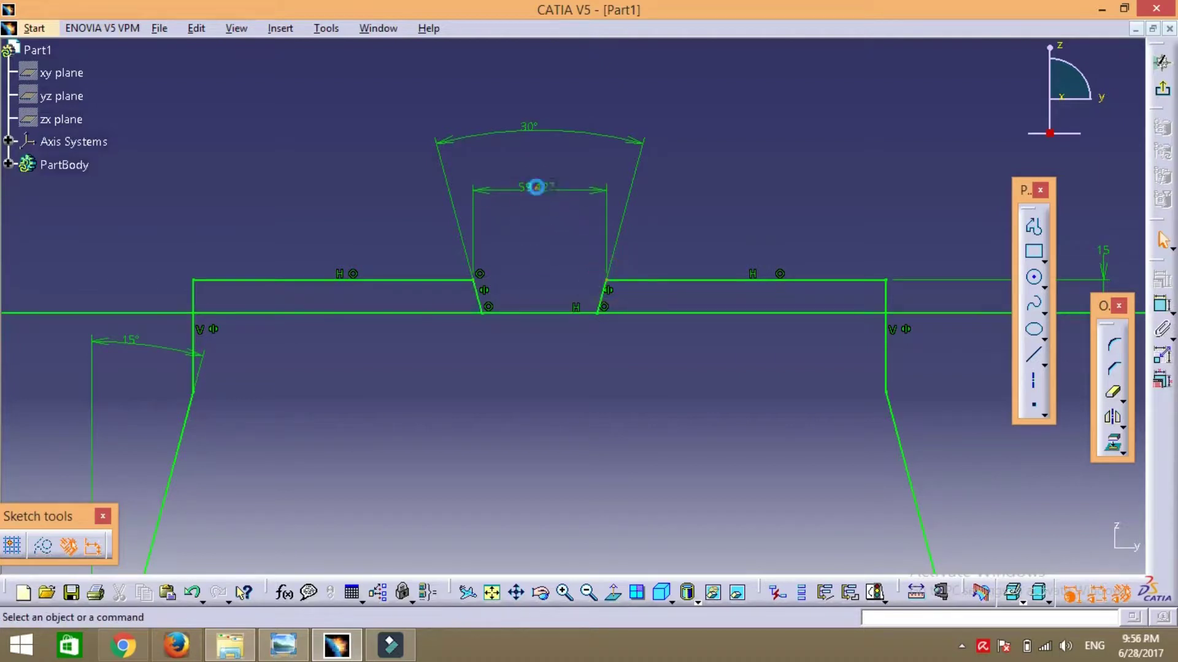
double_click(536, 186)
type("90")
key("Return")
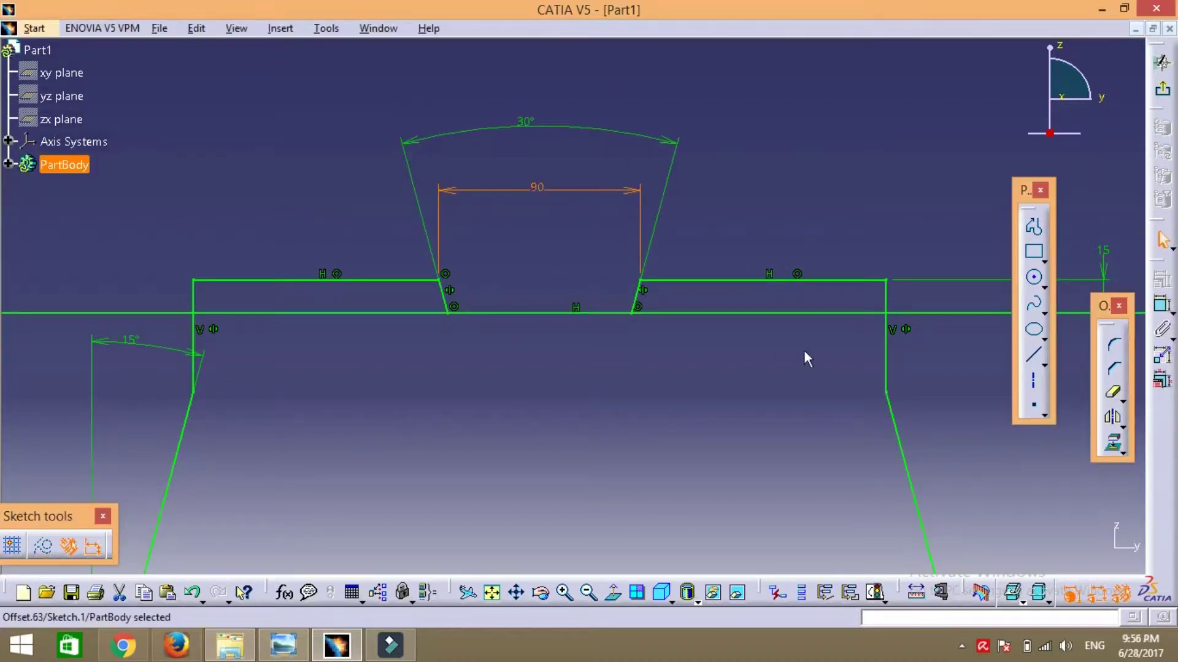
- Trim the horizontal line away outside the slot on both sides
left_click(1112, 392)
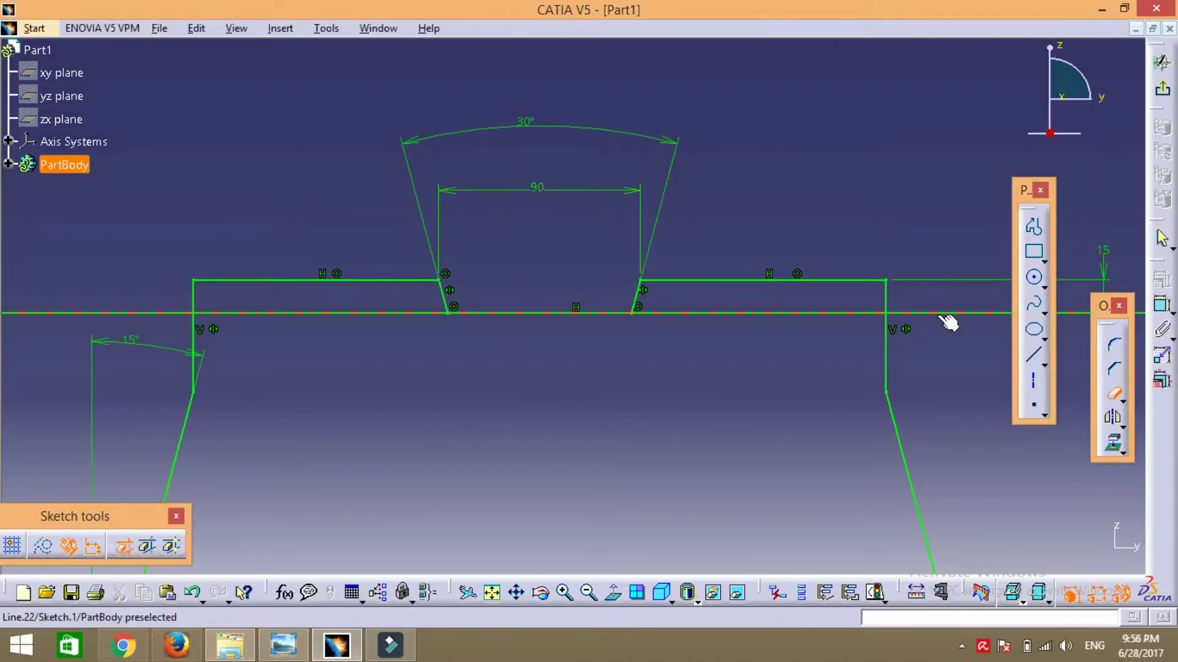
left_click(785, 314)
left_click(371, 314)
left_click(163, 314)
- Dimension the slot depth as 15, zoom out, and bring up the reference drawing
left_click(1162, 305)
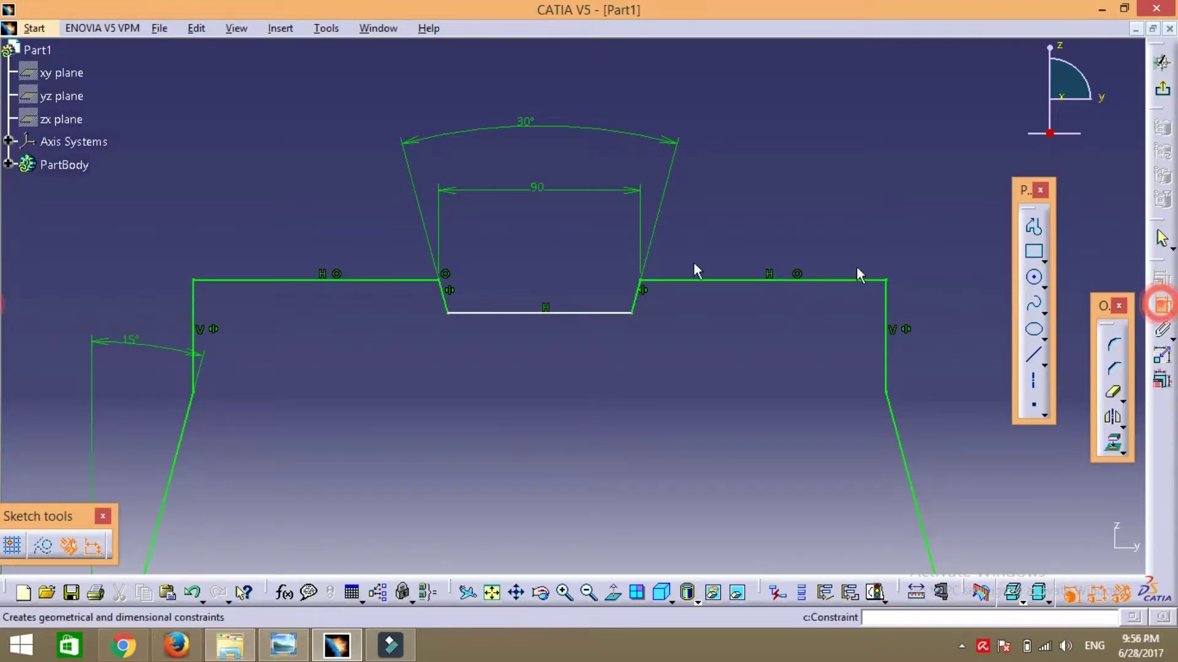
left_click(589, 313)
left_click(729, 281)
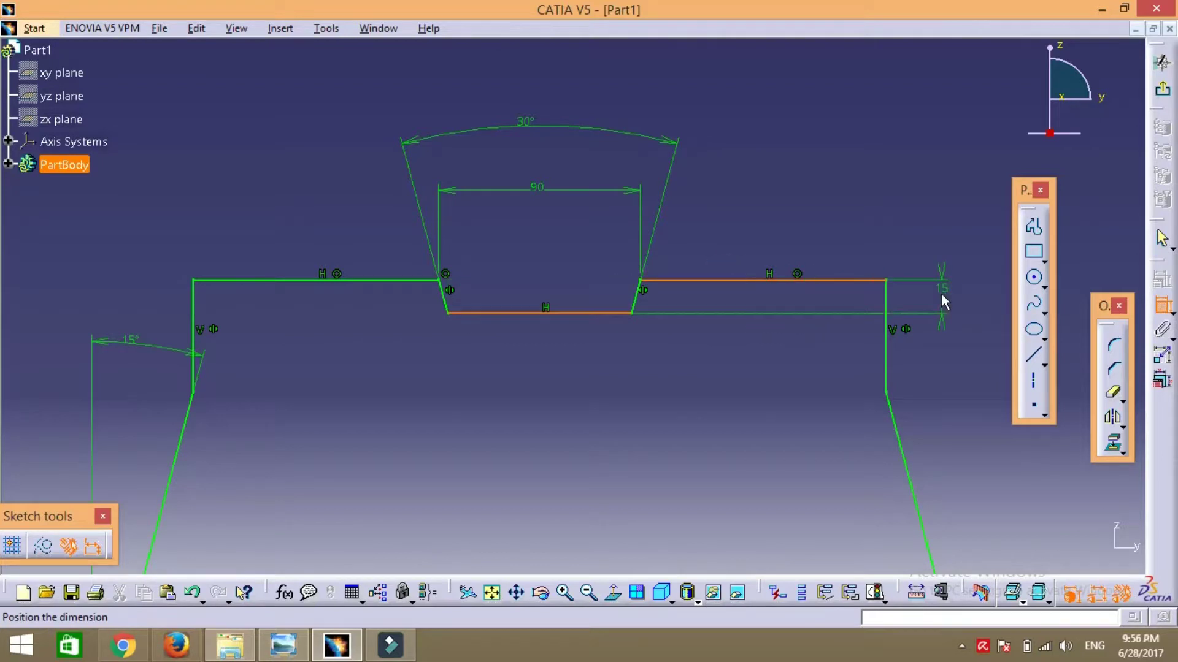
left_click(941, 293)
left_click(598, 598)
left_click(596, 599)
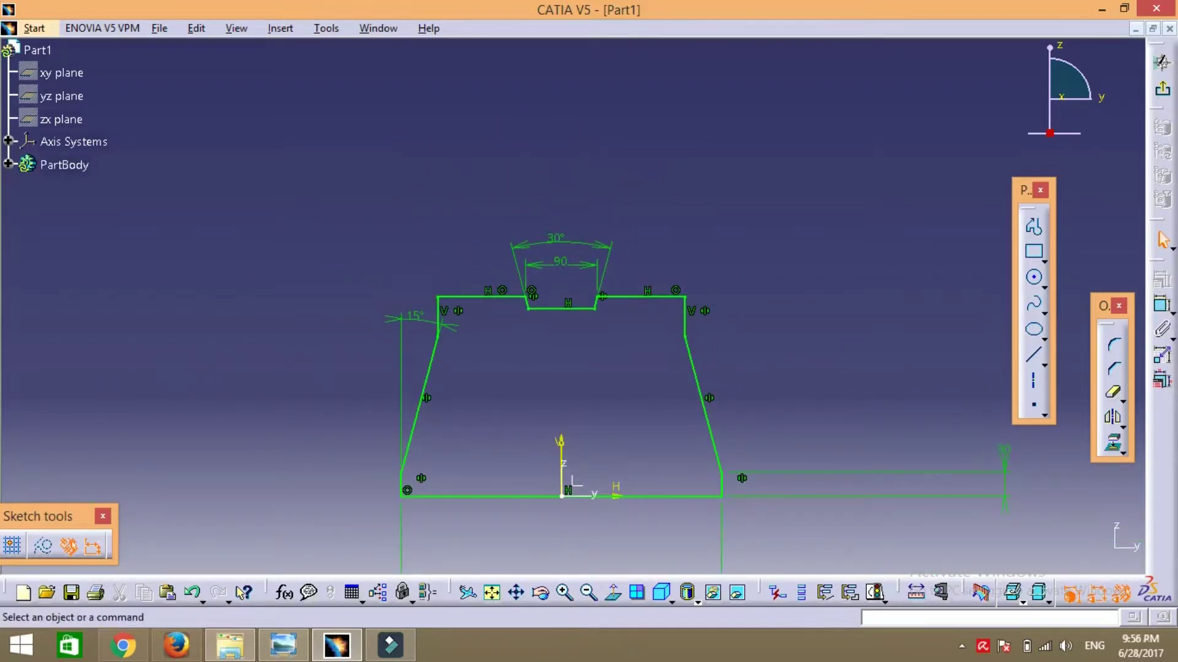
left_click(282, 645)
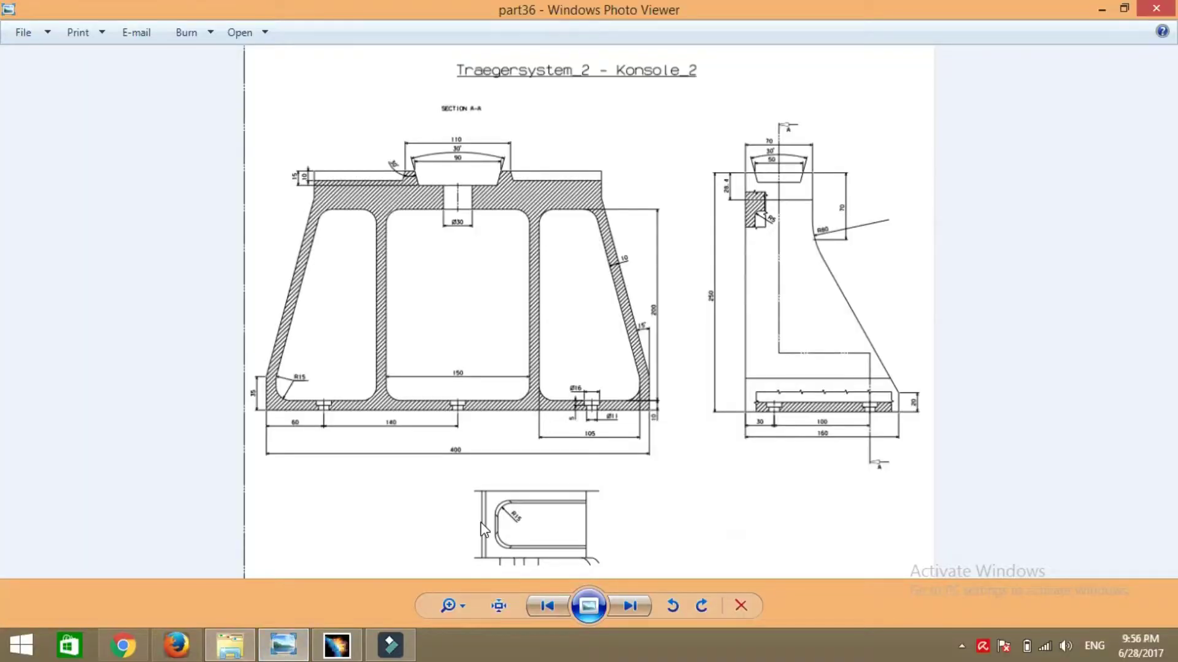
- Pad the notched trapezoid sketch to an 80 mm solid with mirrored extent
left_click(336, 645)
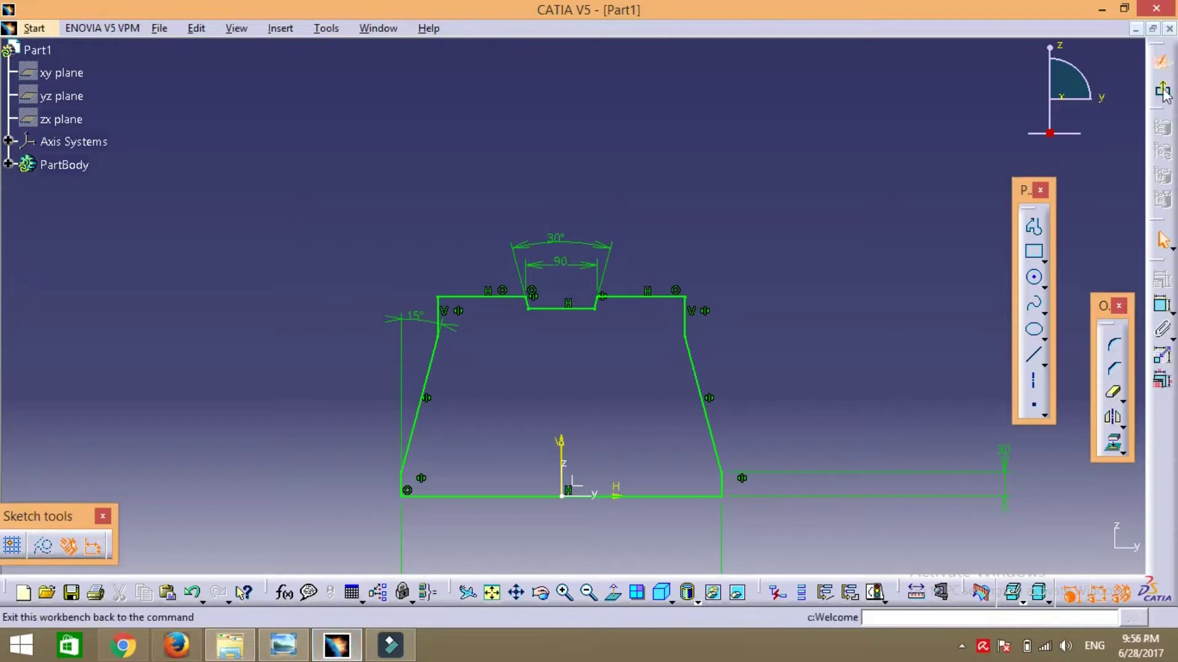
left_click(1159, 52)
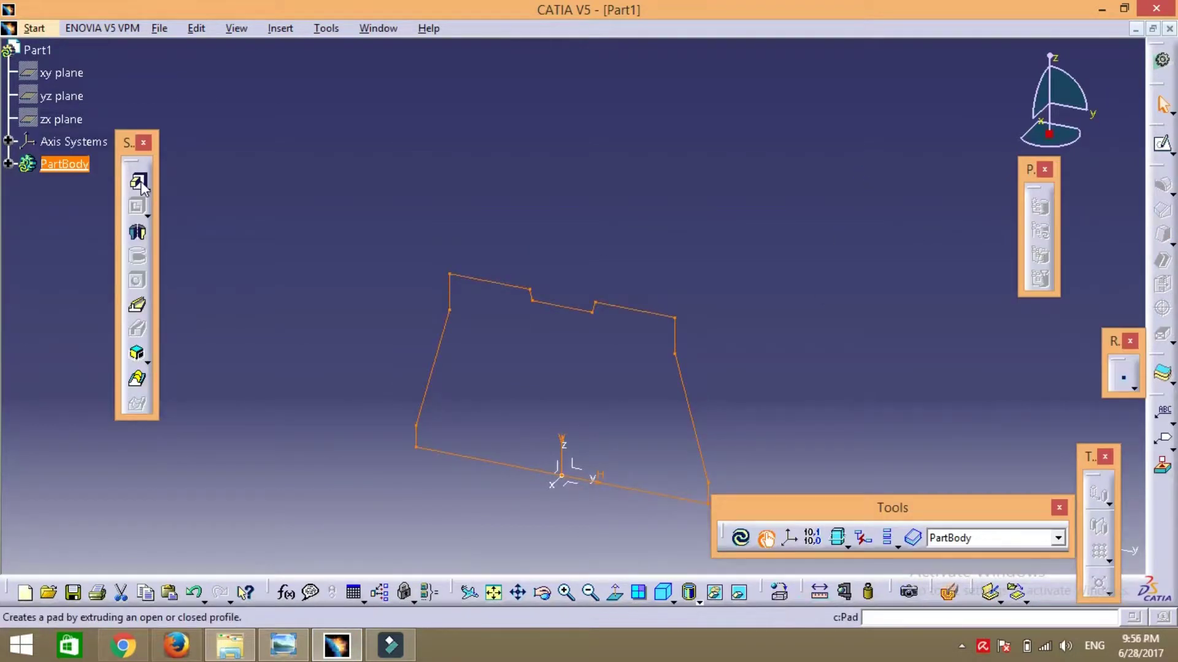
left_click(139, 182)
type("80")
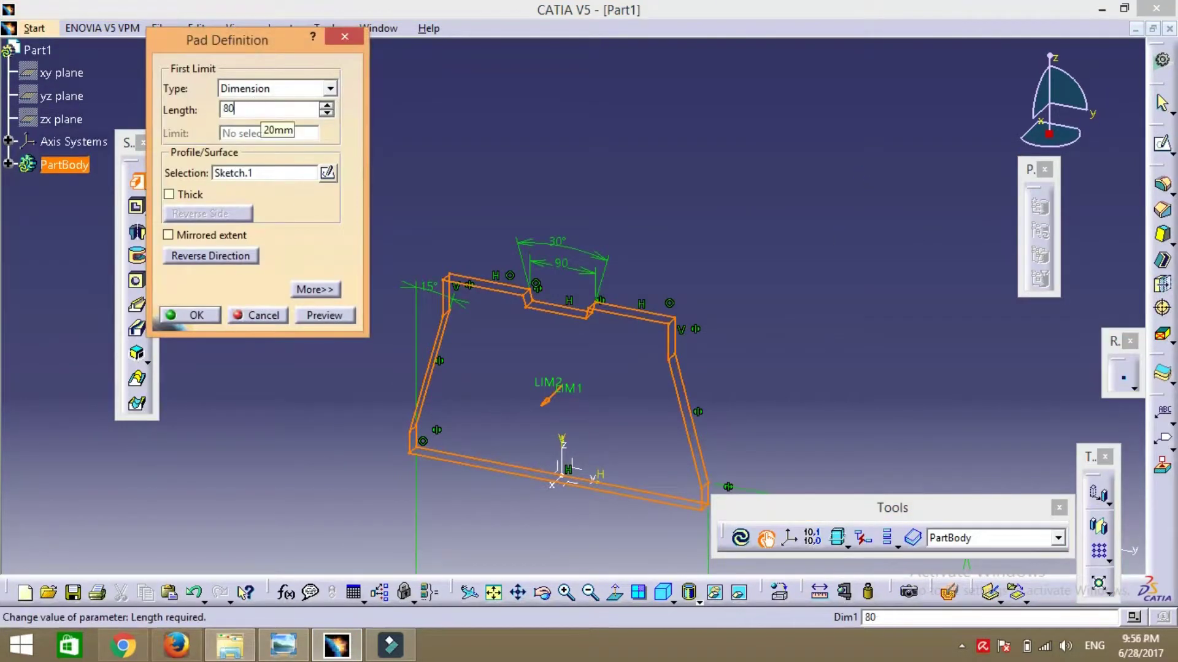
left_click(203, 235)
left_click(319, 316)
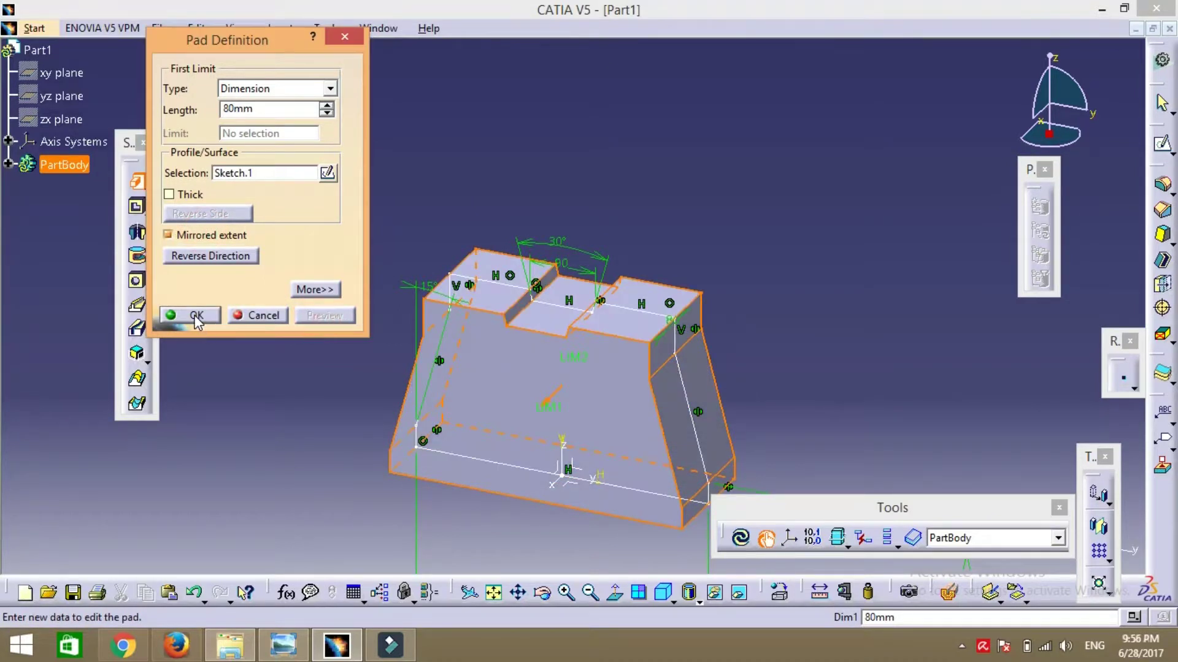
left_click(194, 315)
left_click(517, 593)
left_click_drag(491, 562, 486, 437)
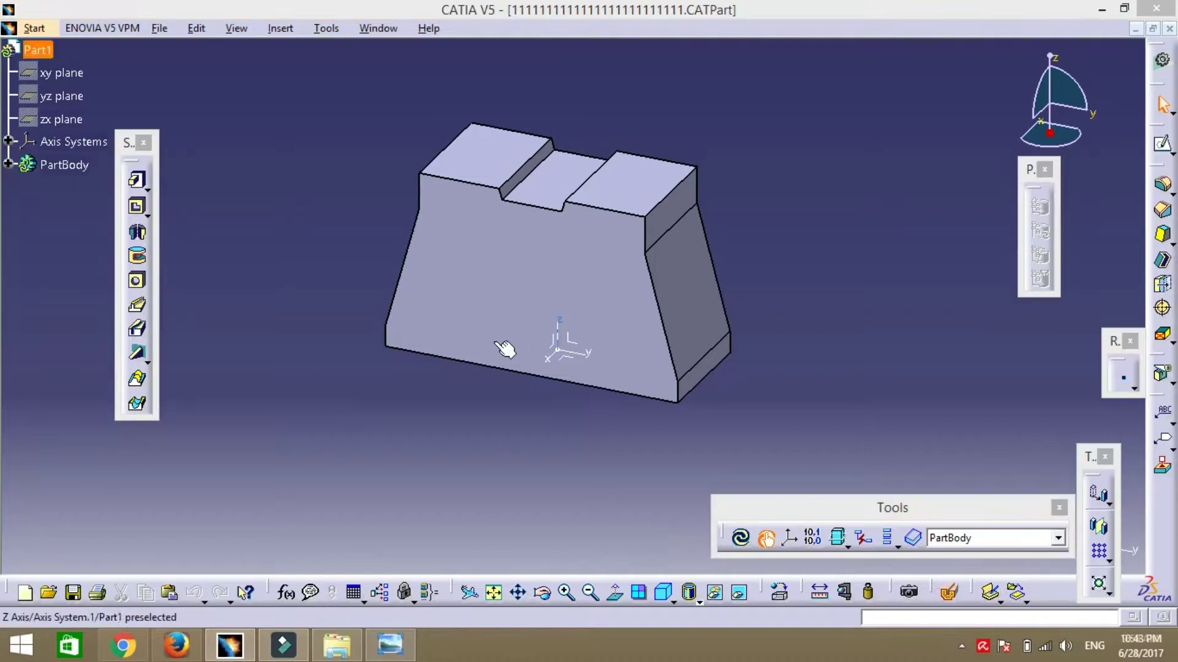
- Start a new sketch on the pad and project its outline edges into it
left_click(553, 342)
left_click(1164, 147)
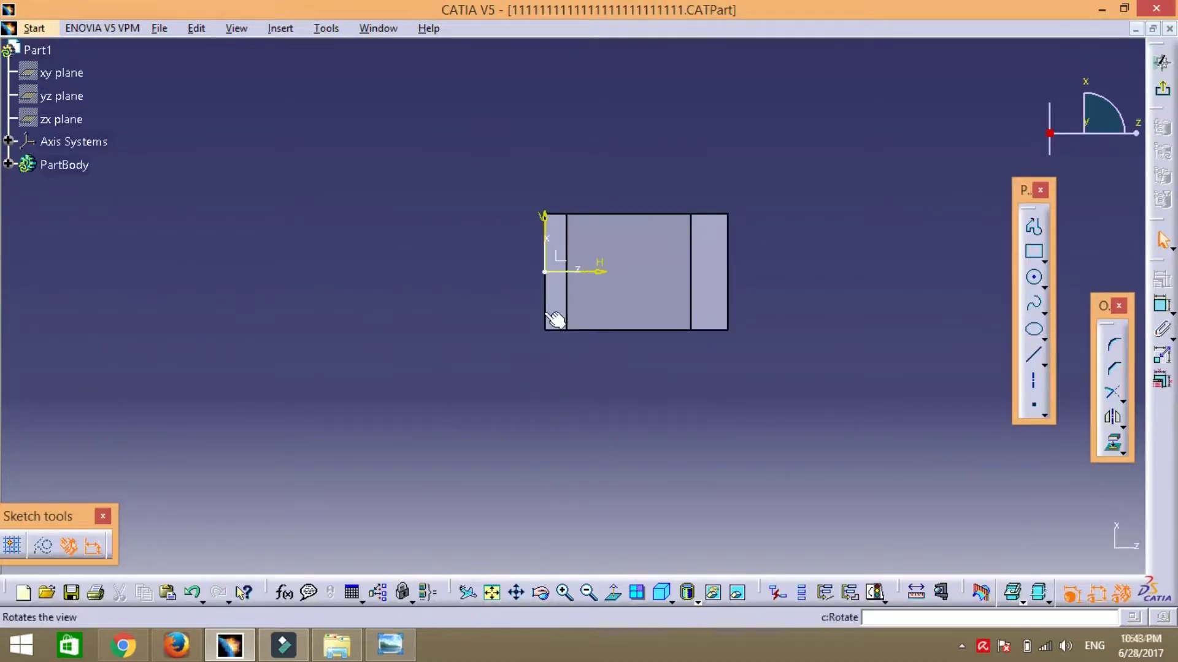
left_click(545, 314)
left_click(729, 286, "ctrl")
left_click(634, 331, "ctrl")
left_click(558, 331, "ctrl")
left_click(1112, 443)
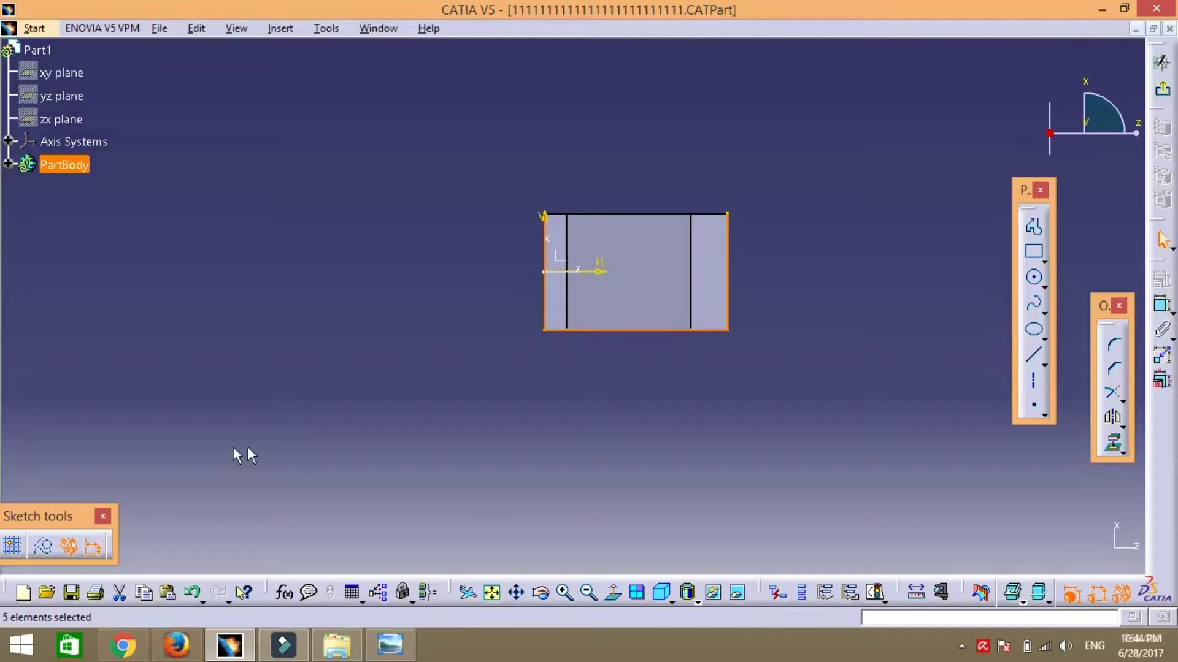
left_click(457, 531)
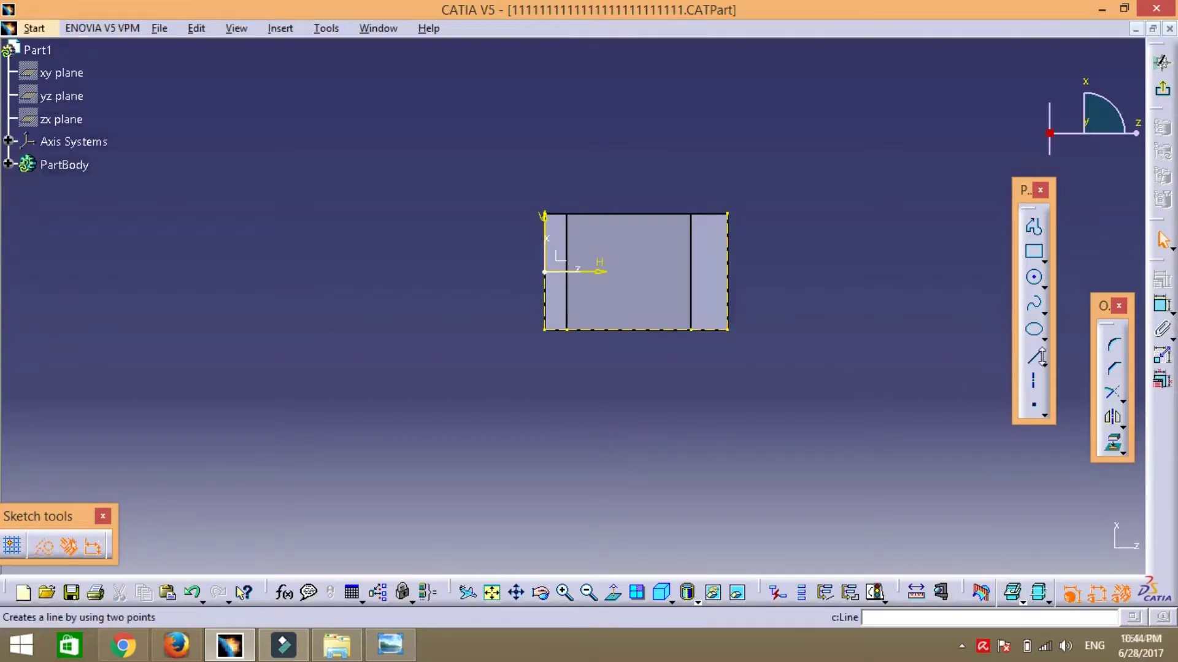
- Draw a closed side profile with a sloped edge over the projected outline
left_click(1034, 227)
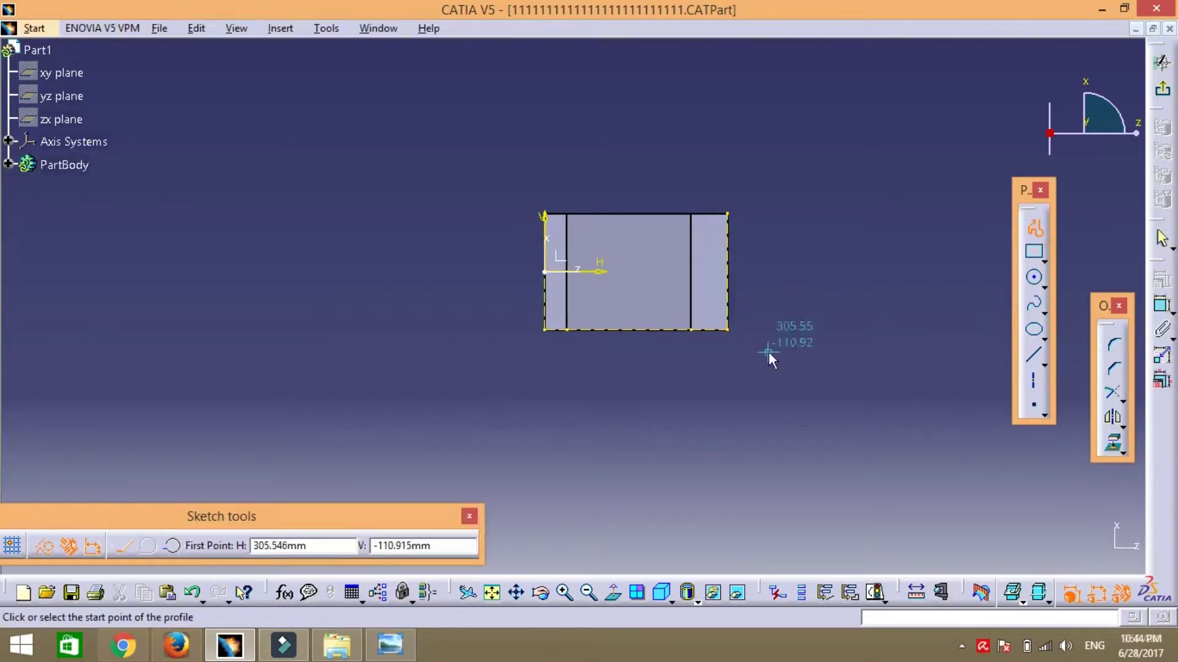
left_click(728, 281)
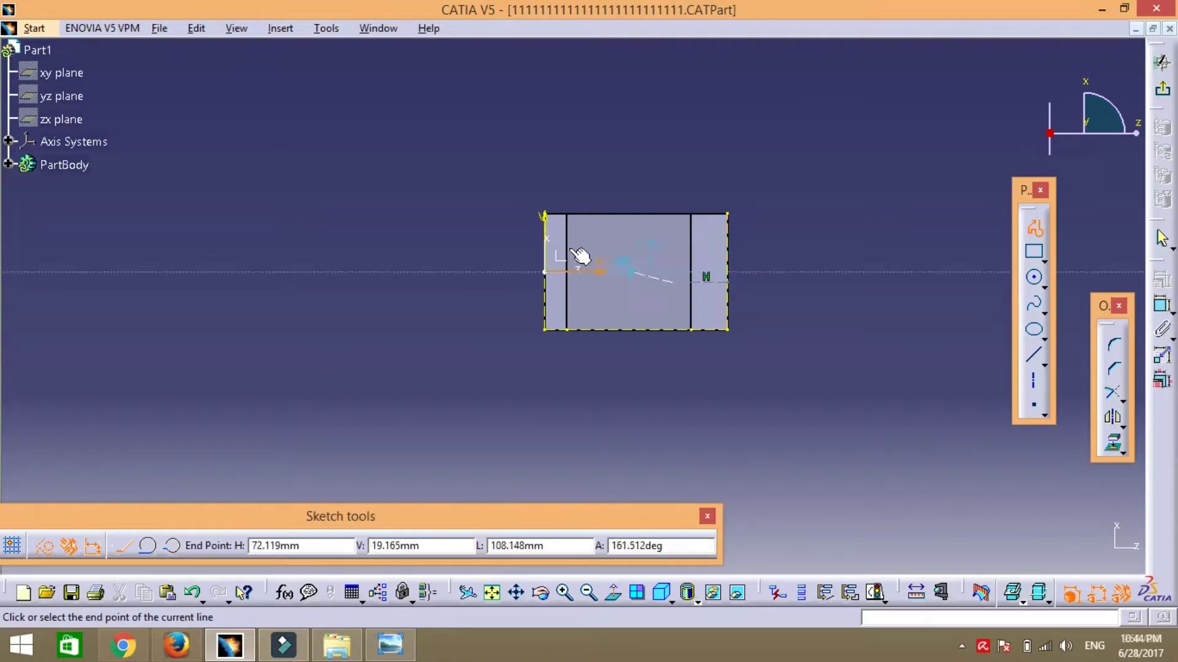
left_click(553, 235)
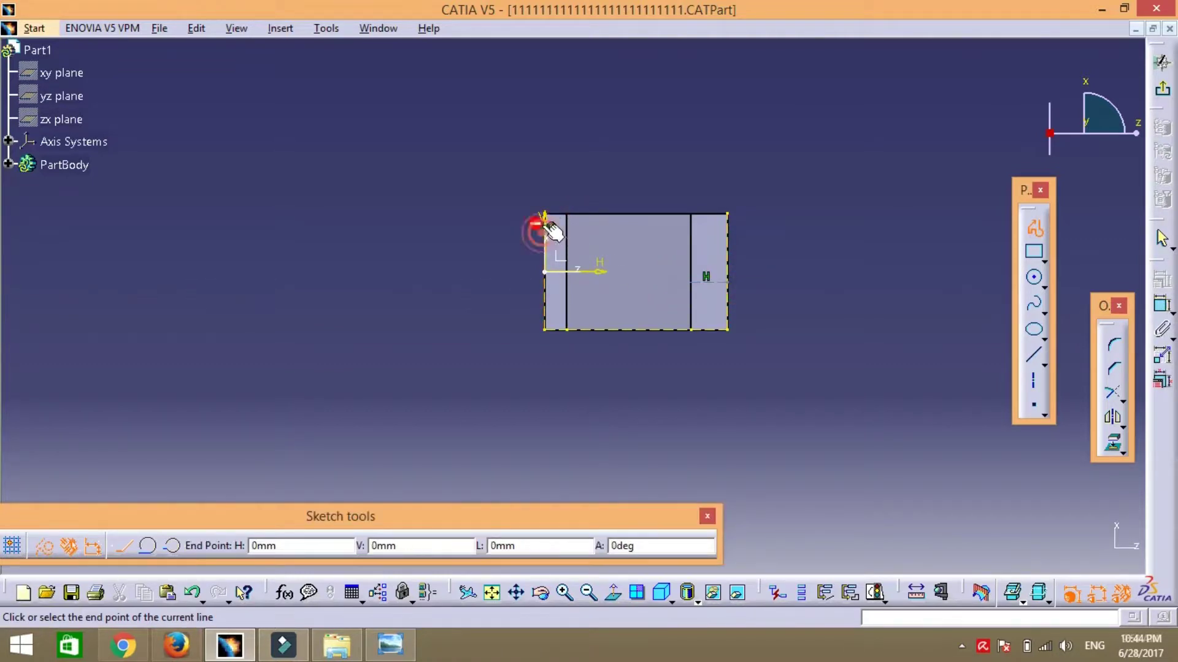
left_click(544, 161)
left_click(727, 161)
left_click(728, 282)
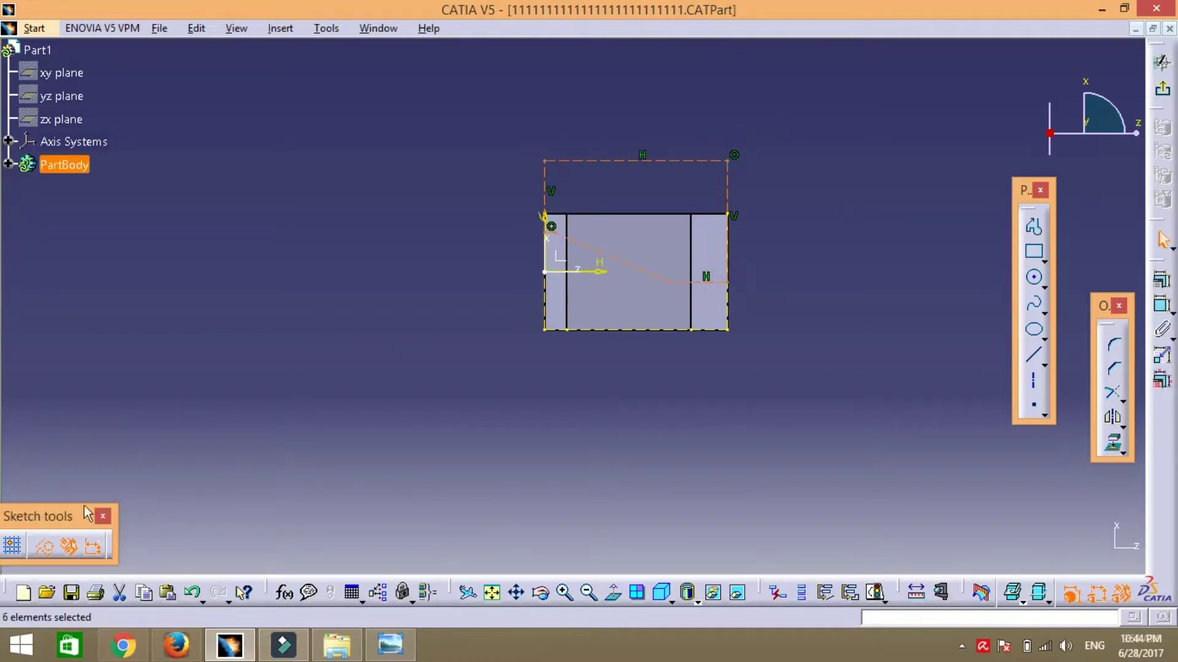
left_click(903, 396)
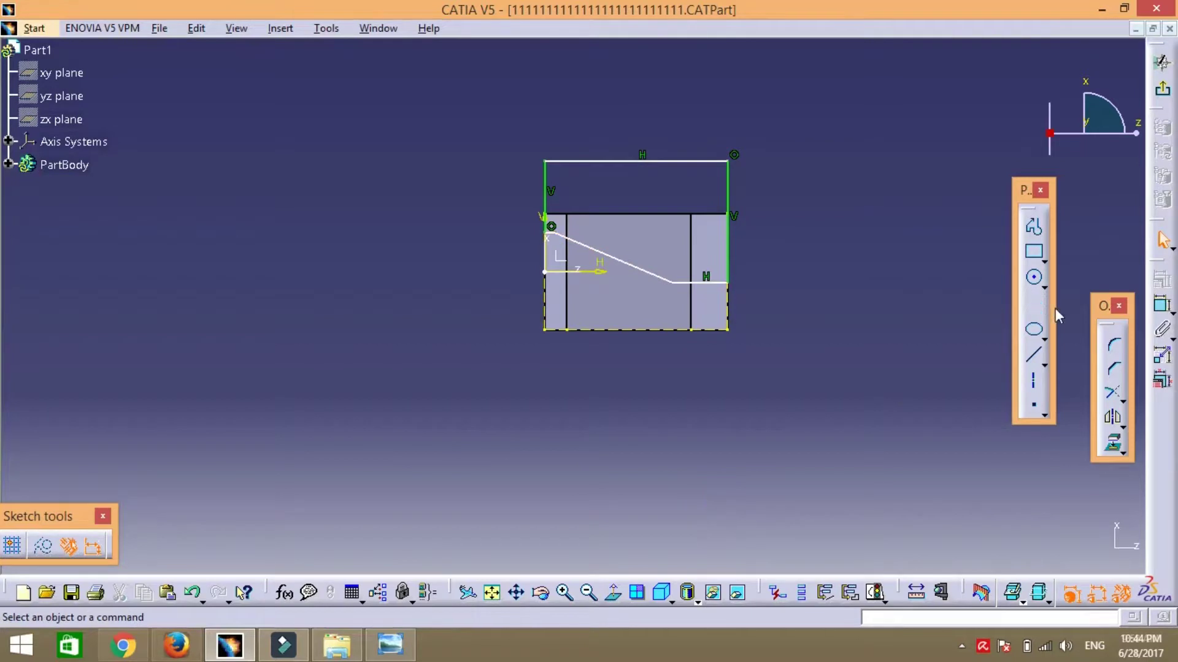
- Dimension the top width at 70 and the left top segment at 20, checking the reference drawing
left_click(713, 284)
left_click(705, 116)
double_click(698, 111)
type("7")
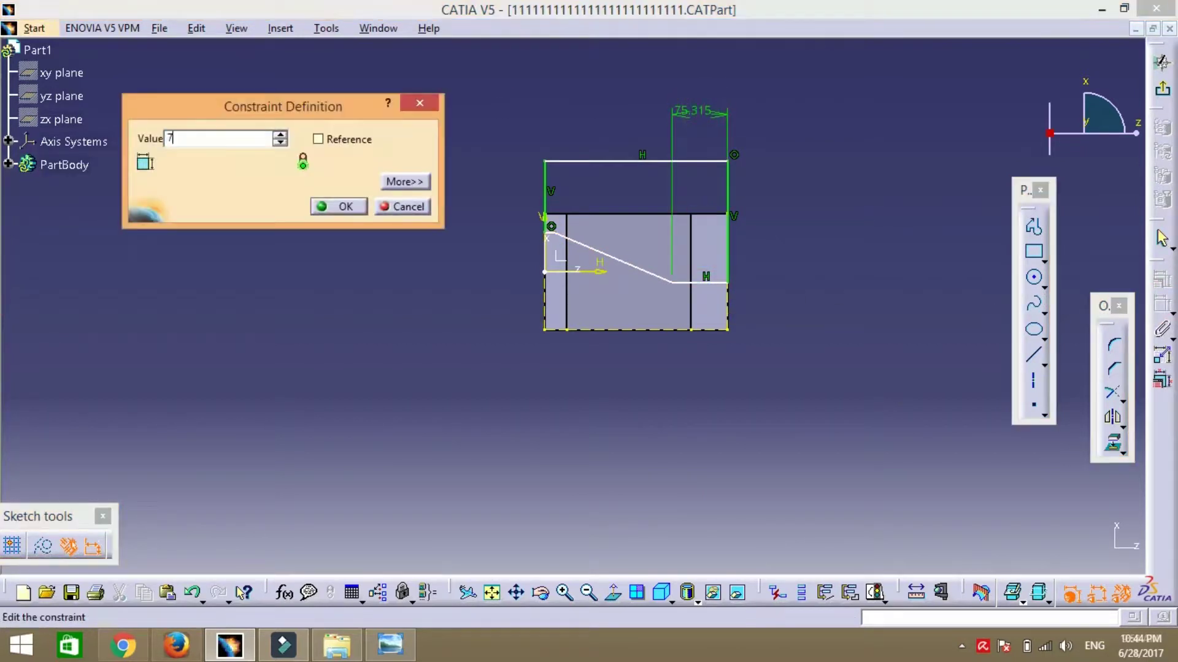
type("0")
key("Return")
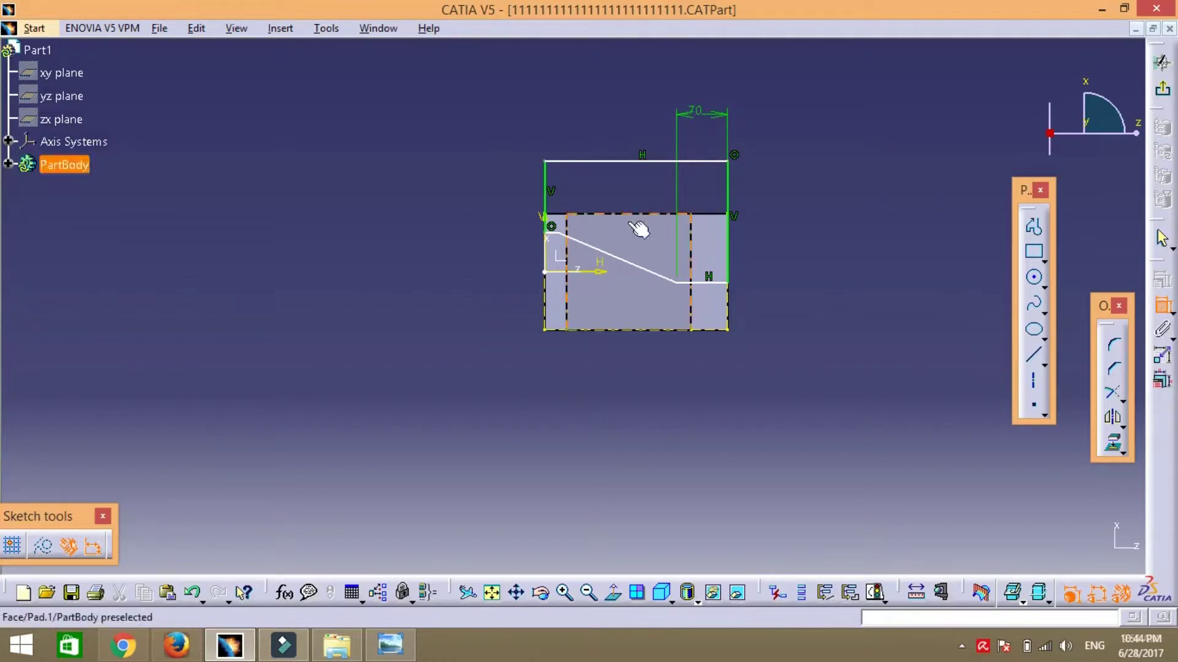
left_click(561, 237)
left_click(579, 100)
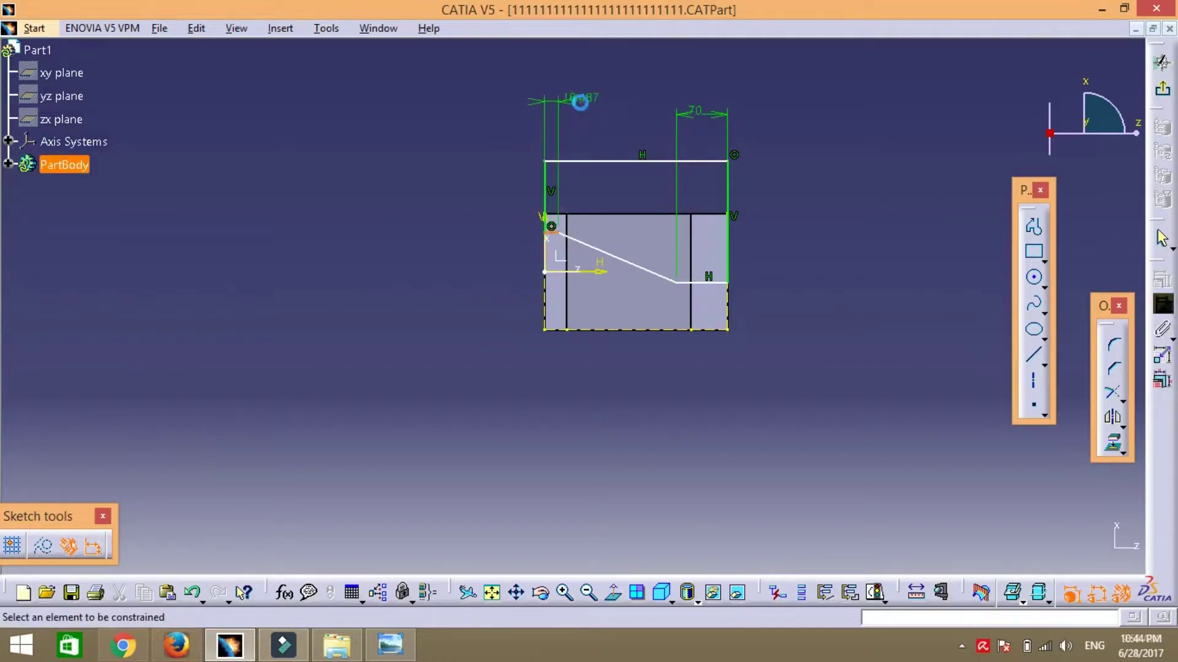
double_click(586, 98)
type("20")
key("Return")
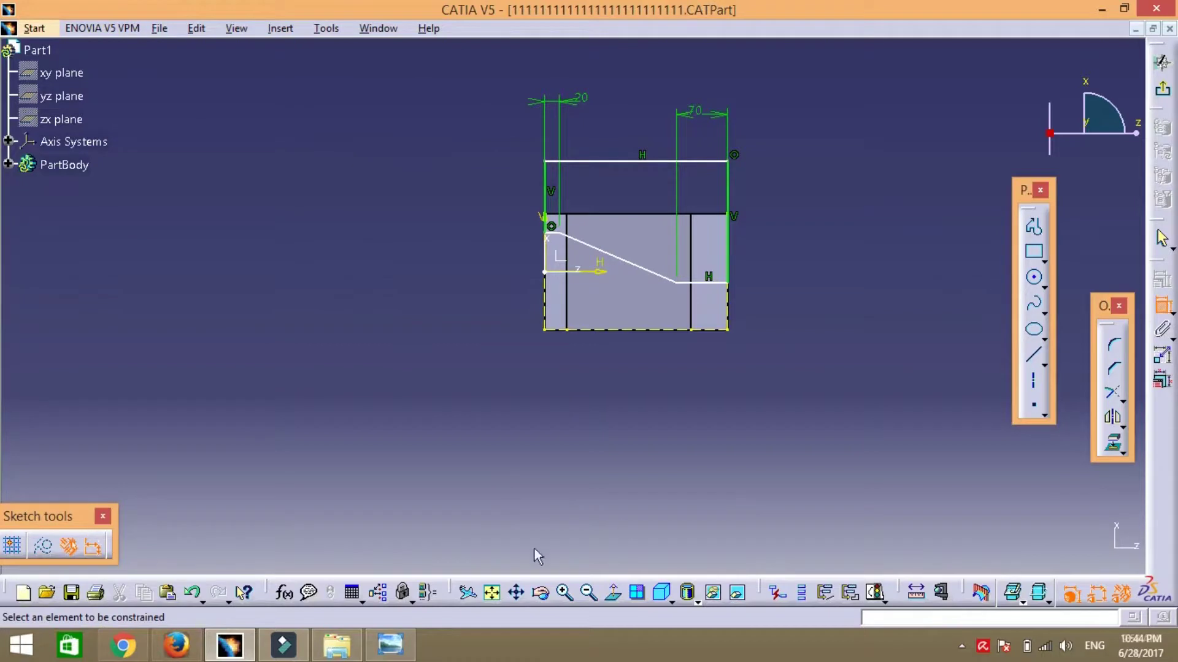
left_click(392, 647)
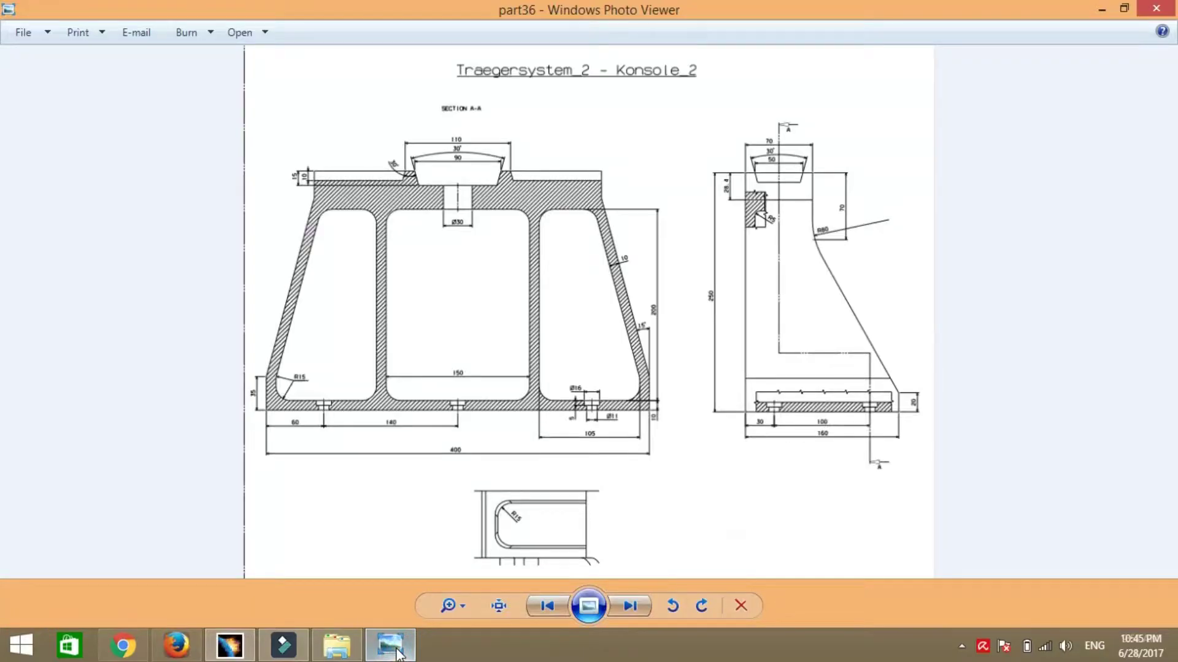
left_click(397, 650)
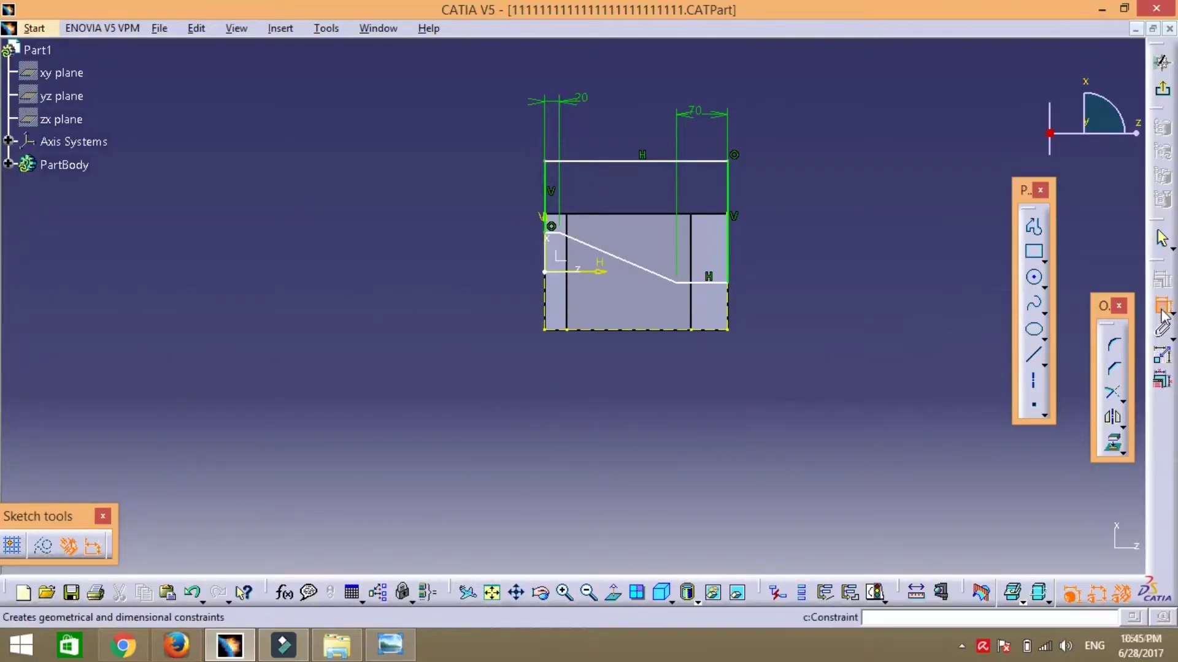
- Dimension the right step height and set it to 70
left_click(720, 284)
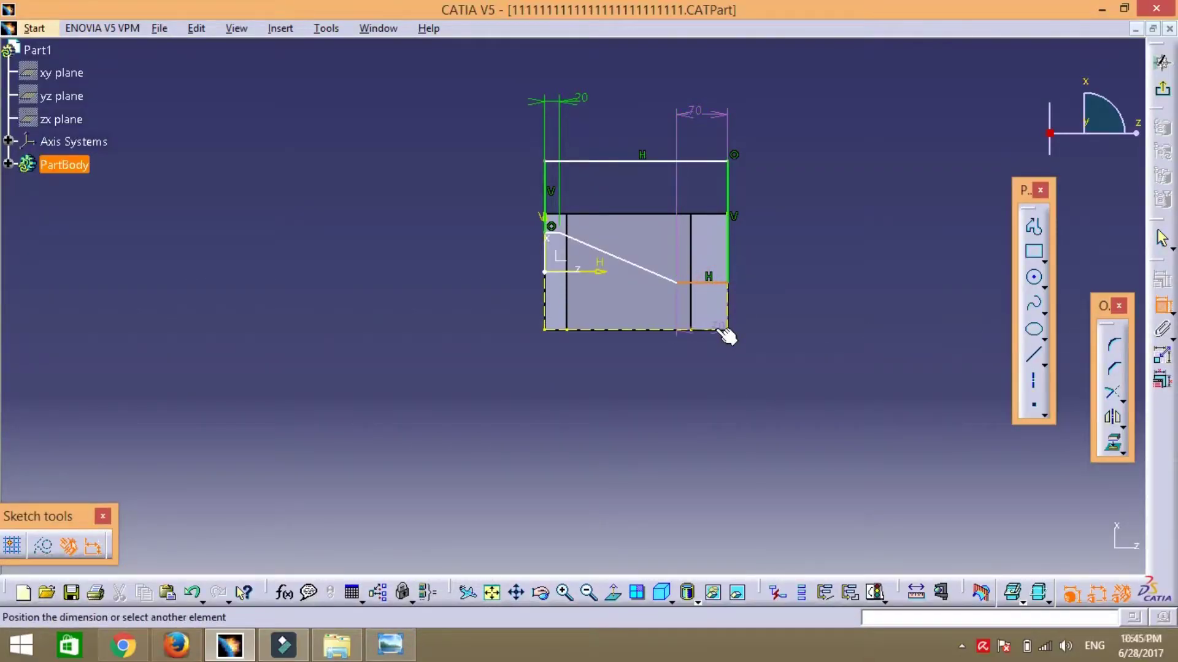
double_click(830, 310)
key("Return")
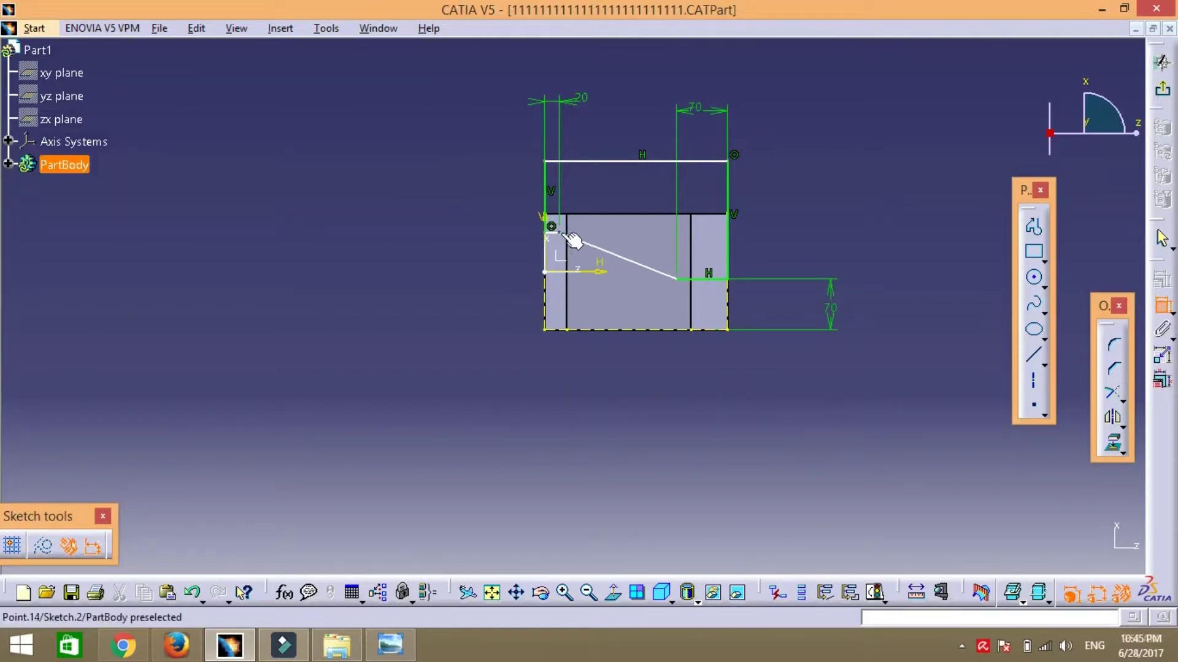
left_click(630, 262)
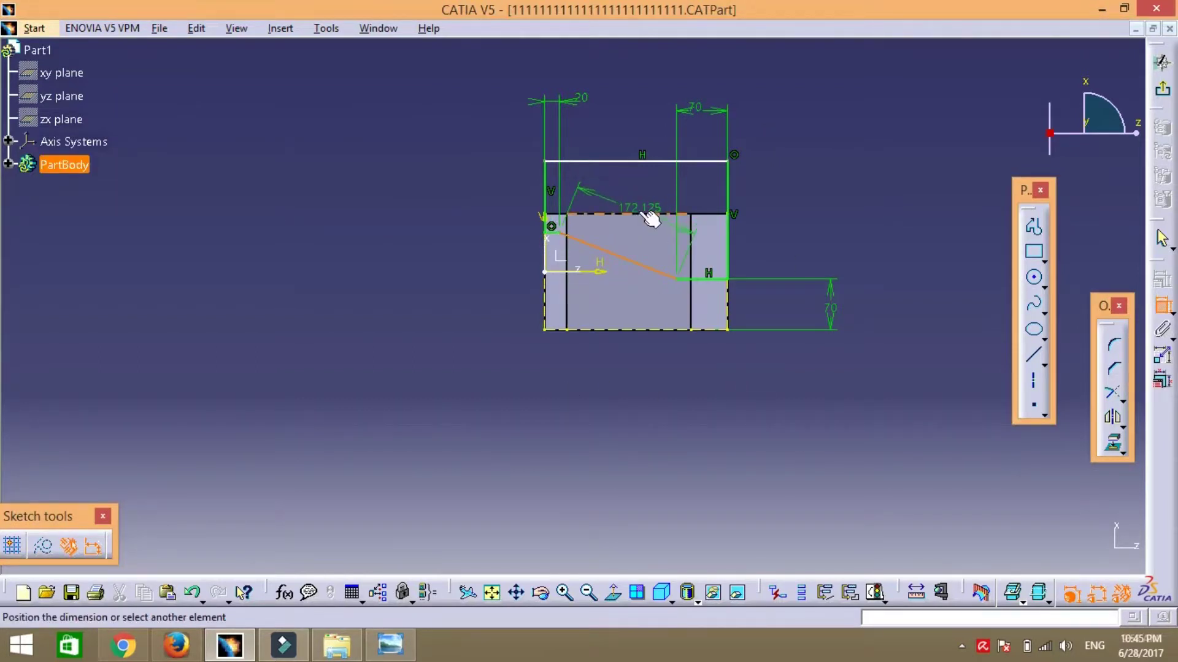
key("ctrl+z")
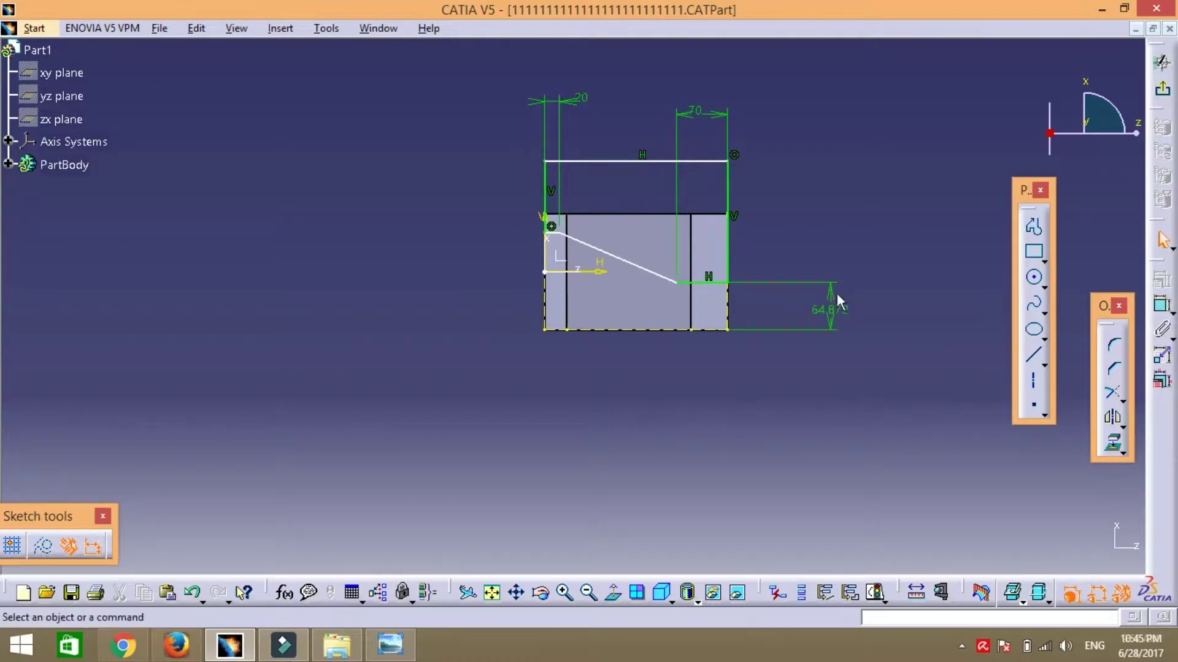
double_click(838, 303)
type("70")
key("Return")
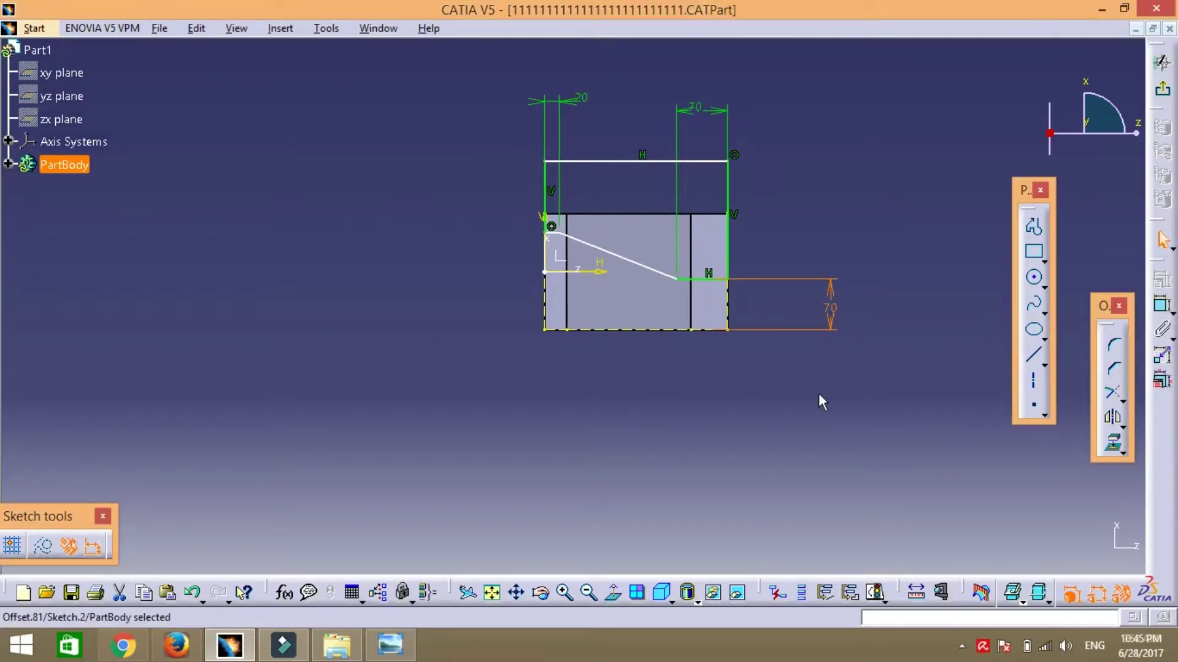
- Dimension across the profile and set the slope endpoint's height above the base to 160
left_click(1162, 305)
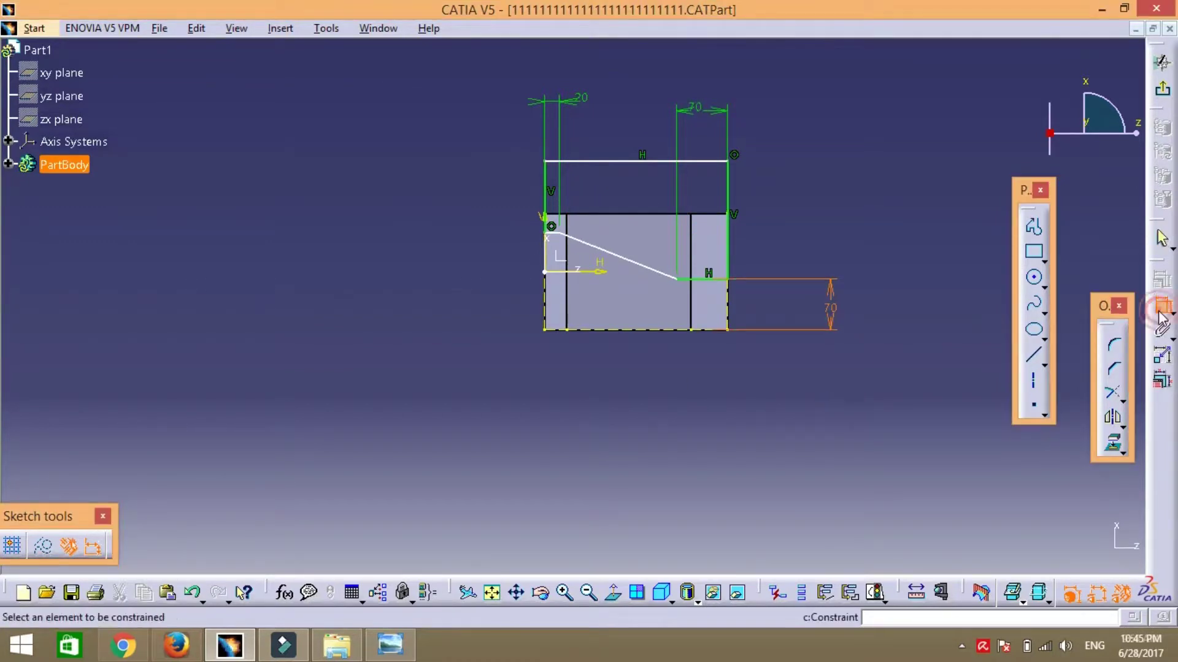
left_click(544, 176)
left_click(728, 189)
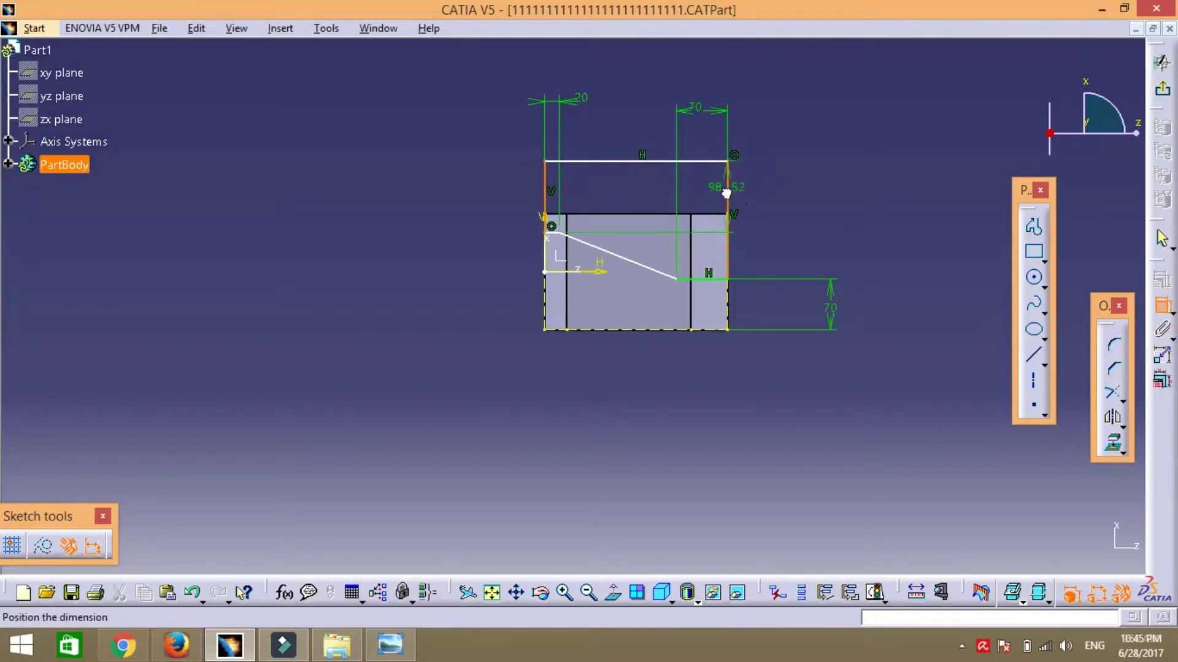
left_click(619, 69)
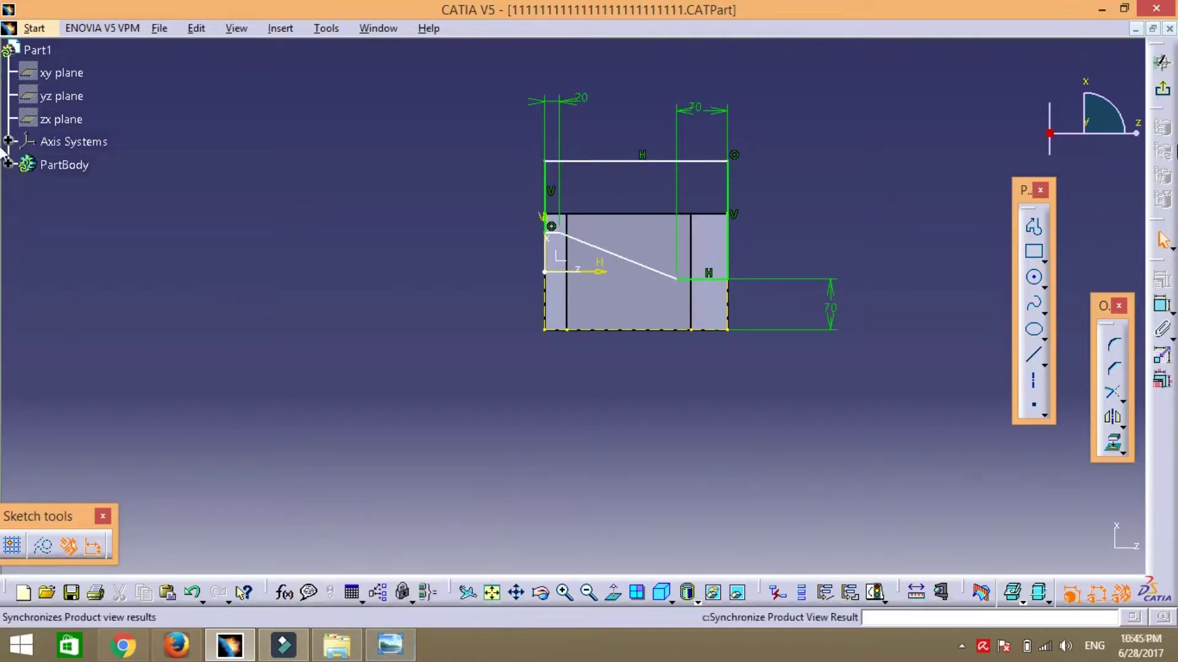
left_click(1161, 305)
left_click(561, 330)
left_click(553, 238)
left_click(407, 277)
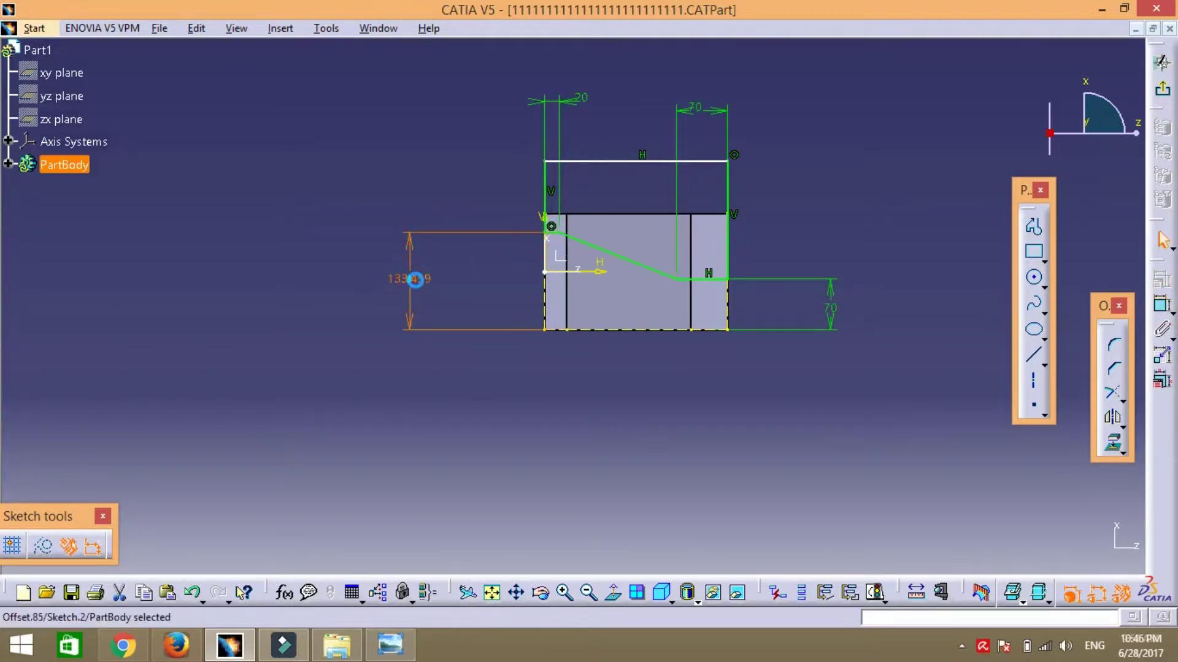
double_click(409, 278)
type("160")
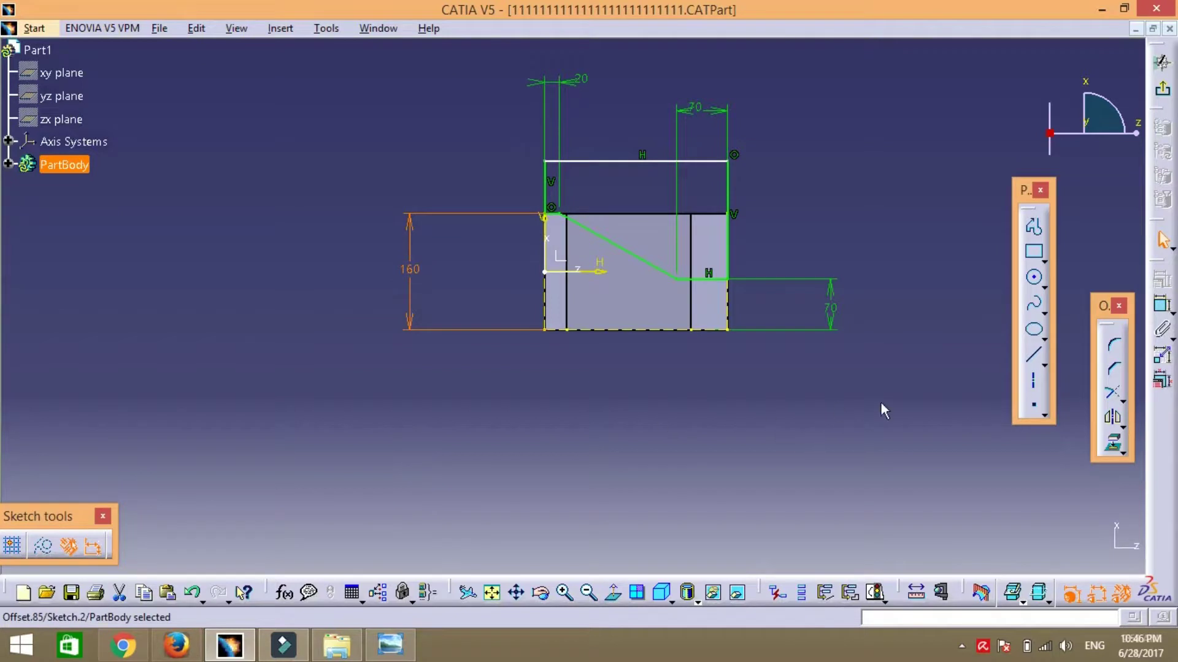
right_click(620, 247)
left_click(852, 485)
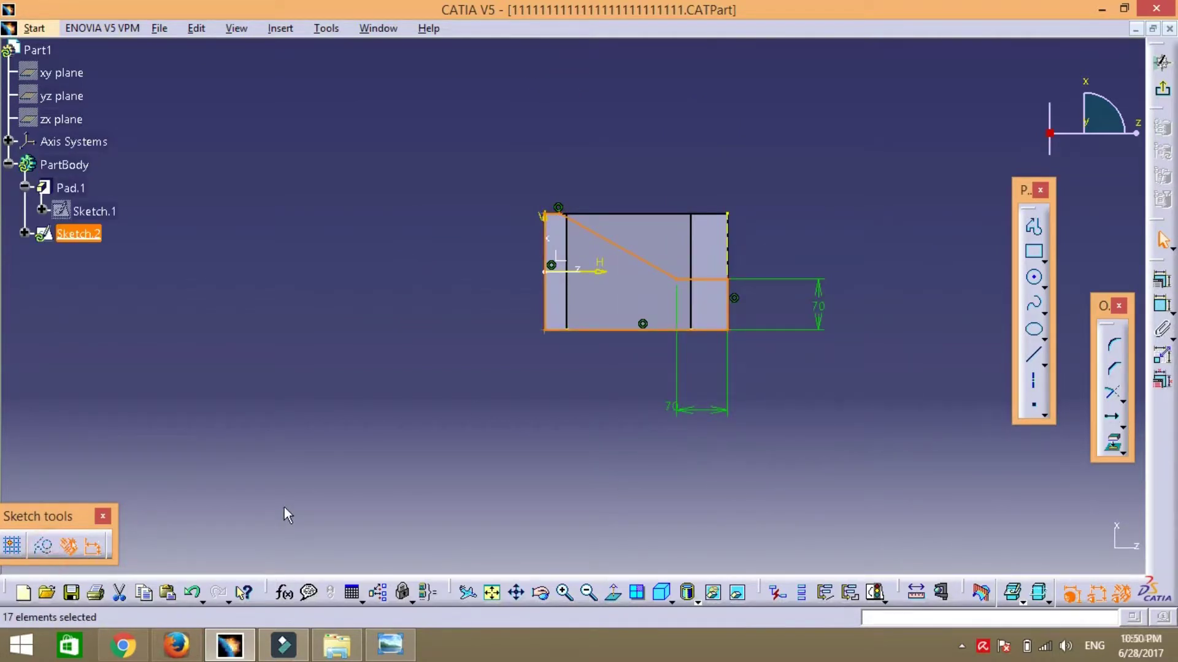
- Draw a closed outline above the slope, from the top-left corner to the lower right corner
left_click(268, 508)
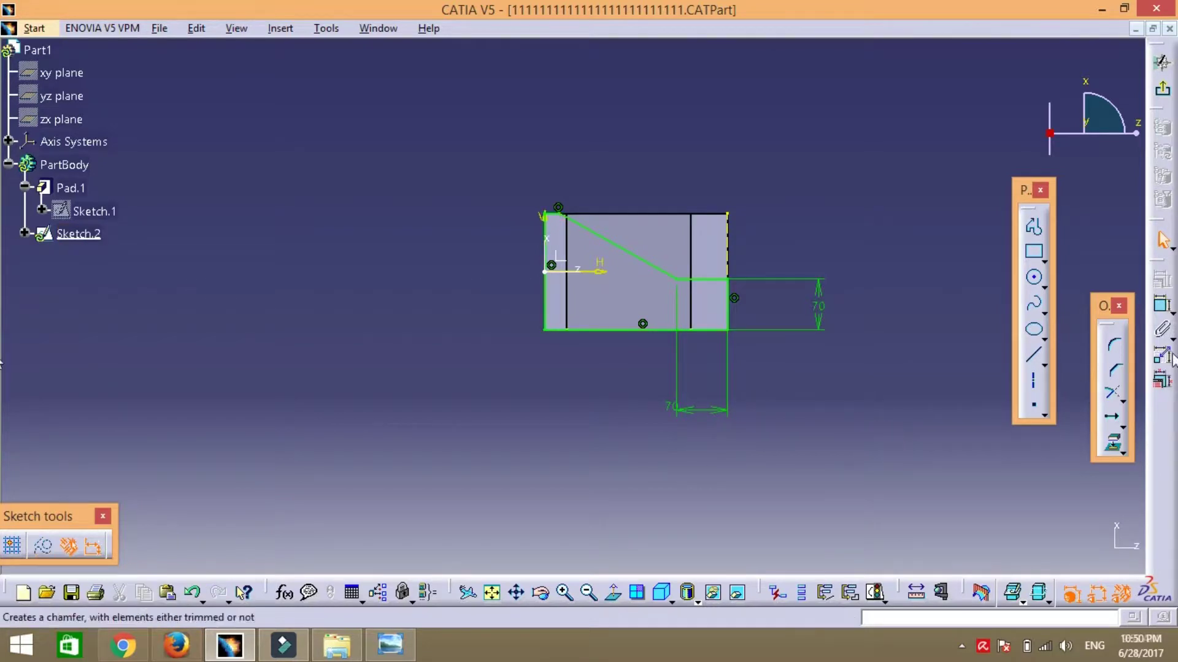
left_click(1034, 228)
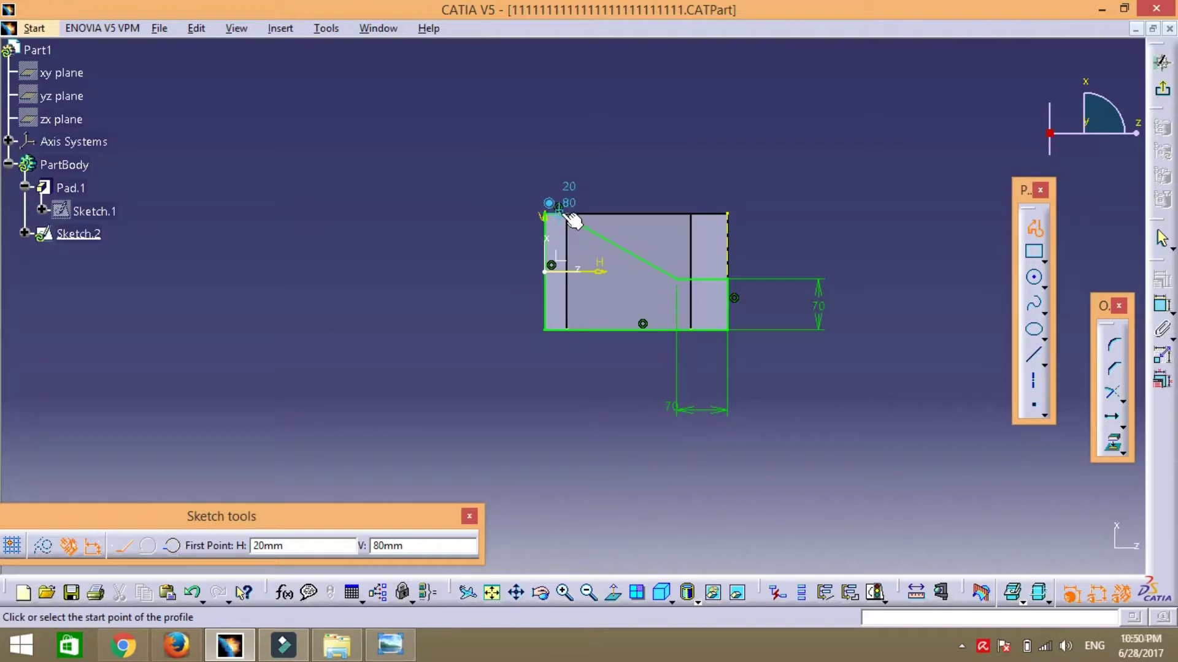
left_click(559, 209)
left_click(558, 168)
left_click(728, 167)
left_click(730, 278)
key("Escape")
left_click(874, 331)
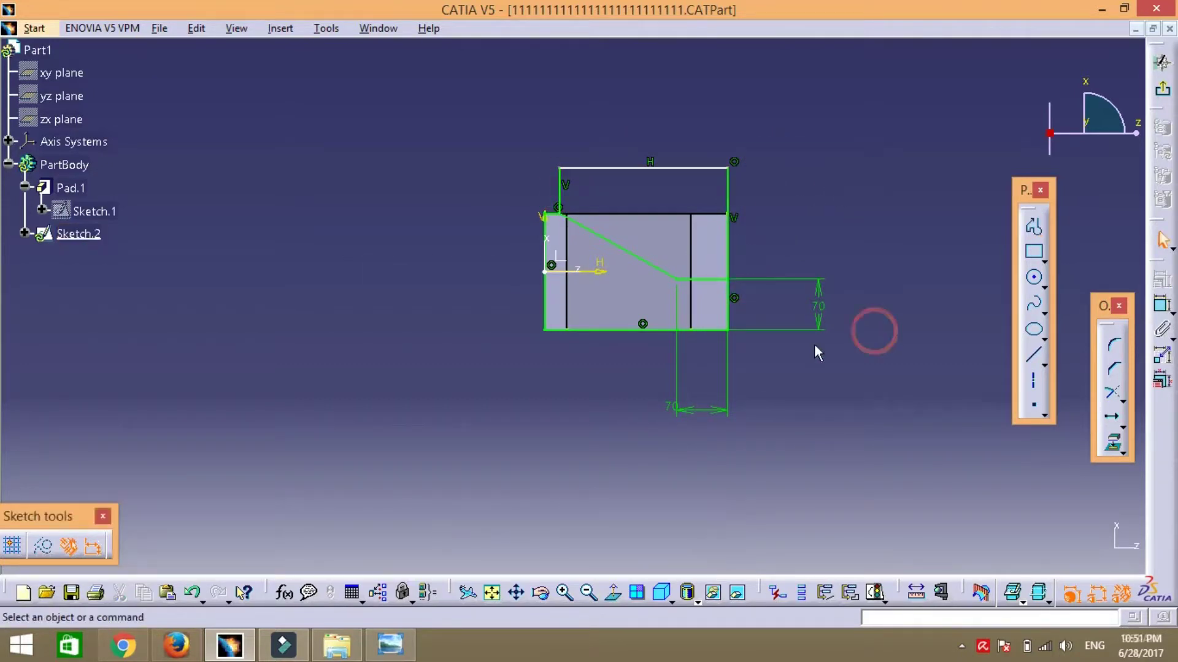
- Convert the right, bottom and left helper lines to construction geometry and exit the sketch
left_click(727, 305)
left_click(638, 331, "ctrl")
left_click(551, 215, "ctrl")
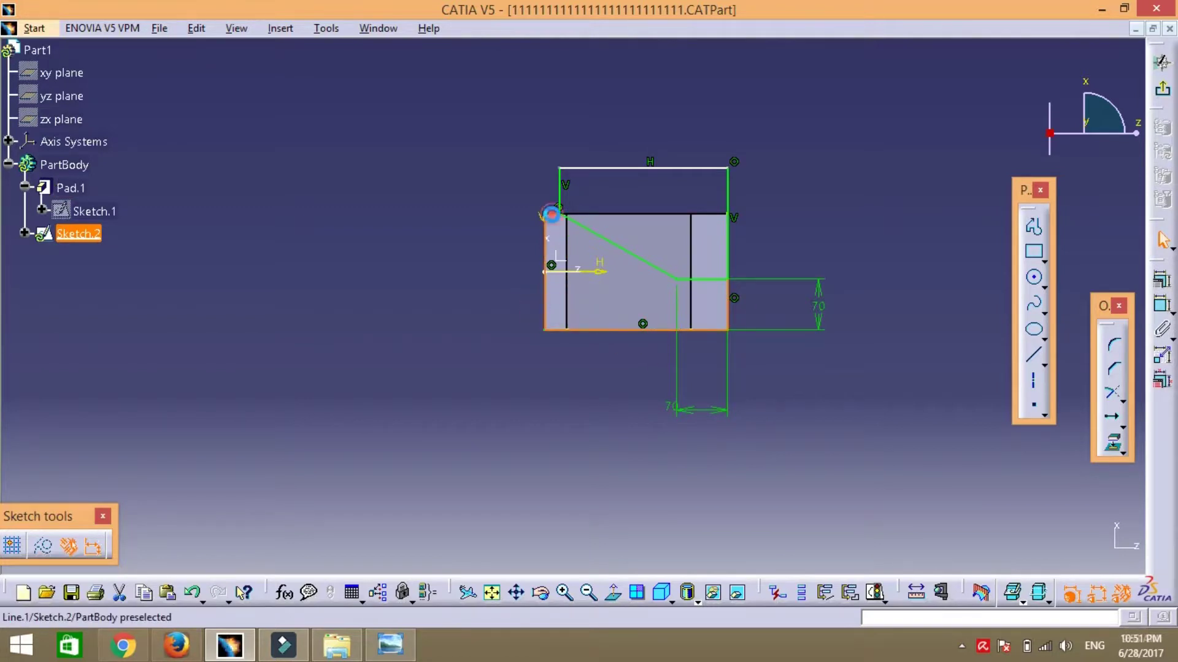
left_click(43, 546)
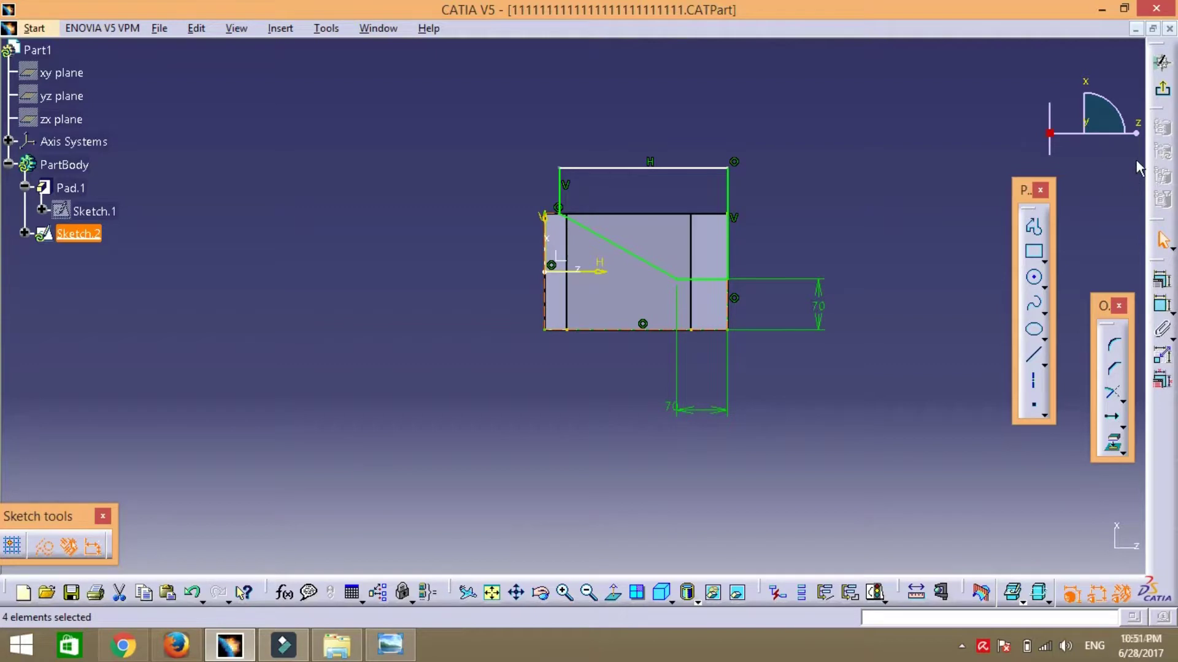
left_click(1161, 62)
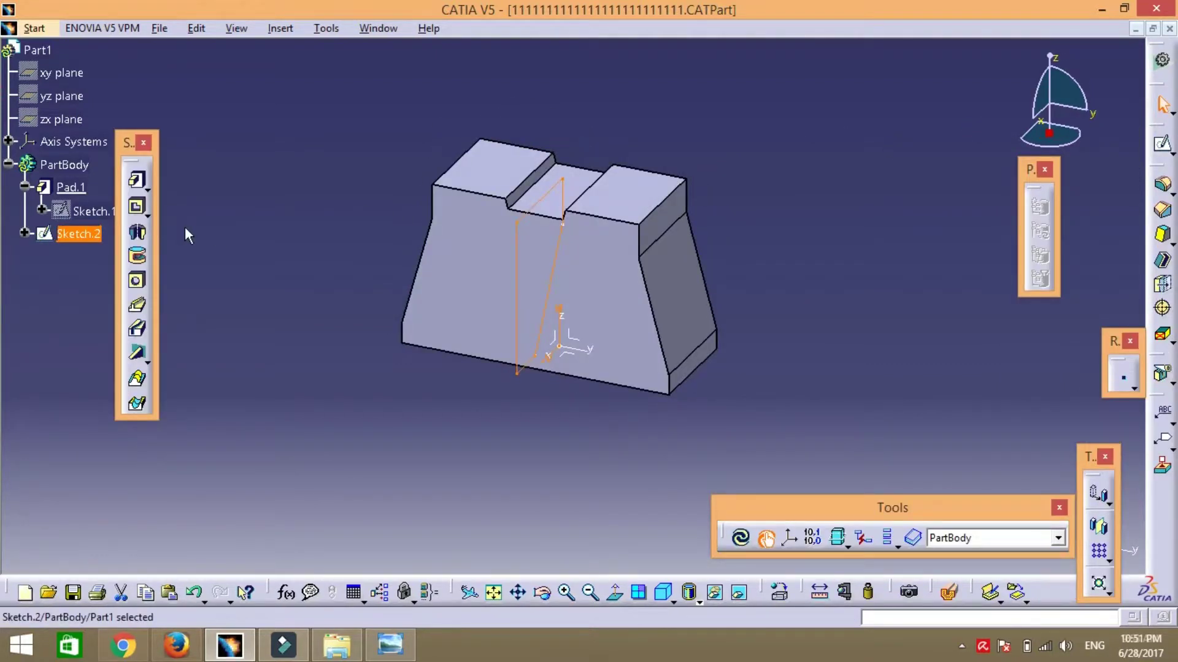
- Pocket Sketch.2 through the part at 200 mm with mirrored extent, then orbit to inspect
left_click(136, 207)
type("200")
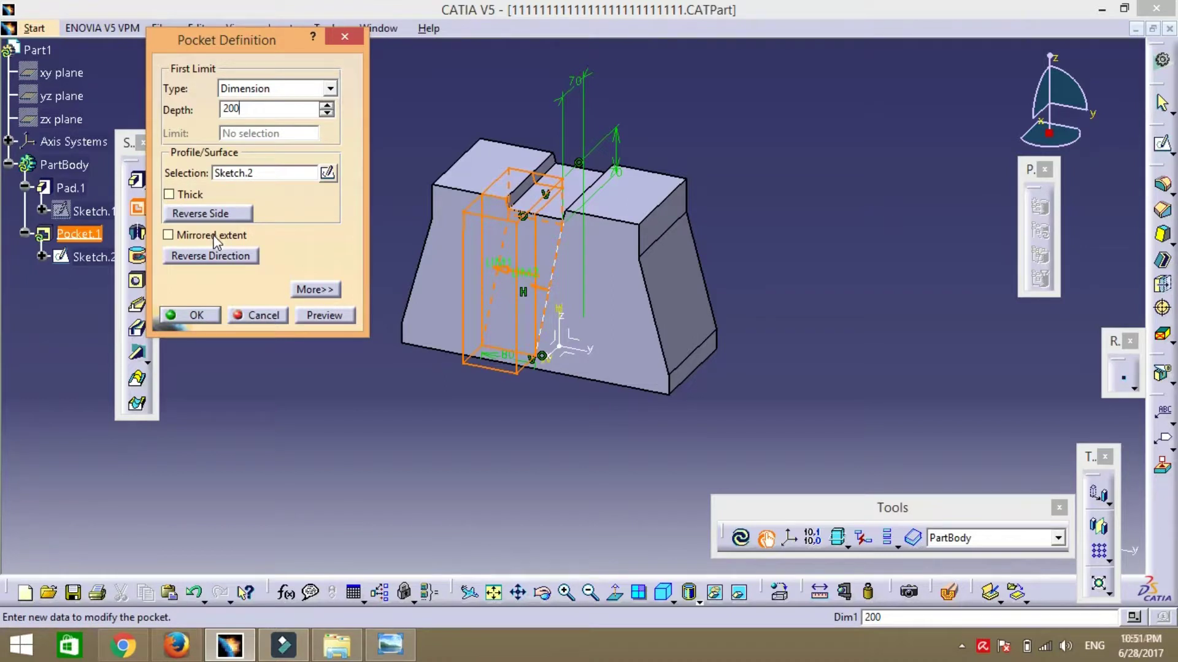
left_click(211, 236)
left_click(326, 316)
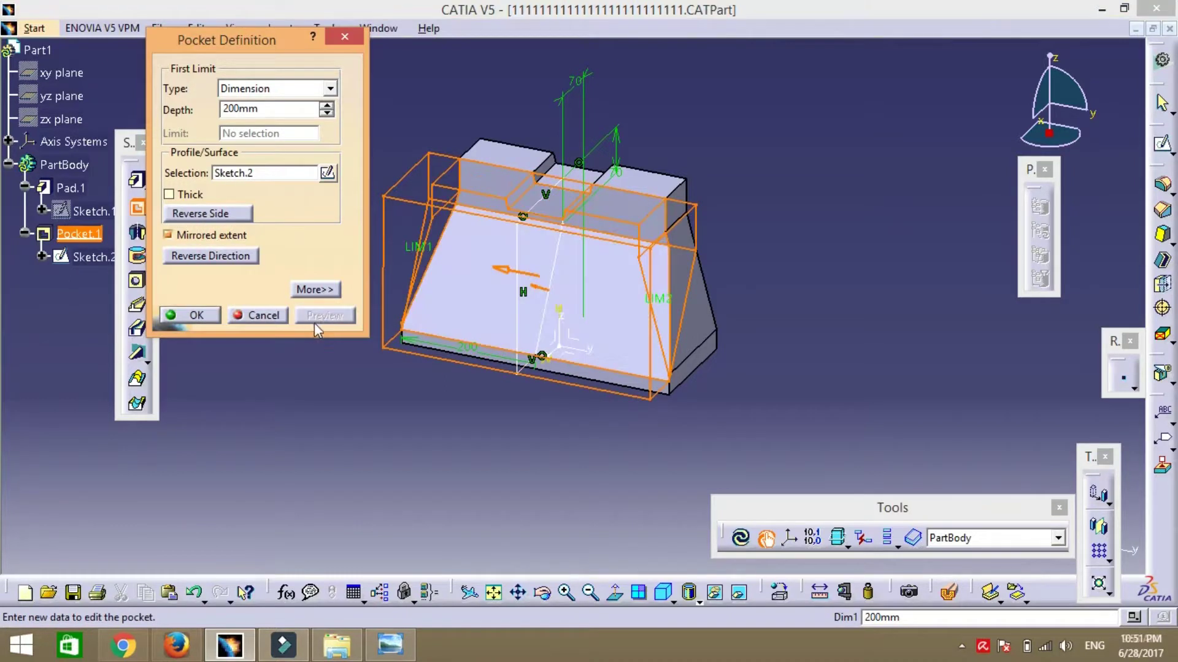
left_click(203, 320)
left_click(542, 592)
mouse_move(492, 473)
left_mouse_down()
mouse_move(709, 434)
mouse_move(560, 337)
mouse_move(533, 305)
mouse_move(702, 337)
mouse_move(911, 317)
mouse_move(775, 231)
mouse_move(797, 268)
mouse_move(657, 334)
mouse_move(482, 452)
mouse_move(591, 457)
mouse_move(778, 313)
mouse_move(639, 311)
mouse_move(573, 413)
mouse_move(646, 407)
mouse_move(673, 403)
mouse_move(720, 329)
mouse_move(766, 287)
mouse_move(771, 334)
mouse_move(539, 342)
left_mouse_up()
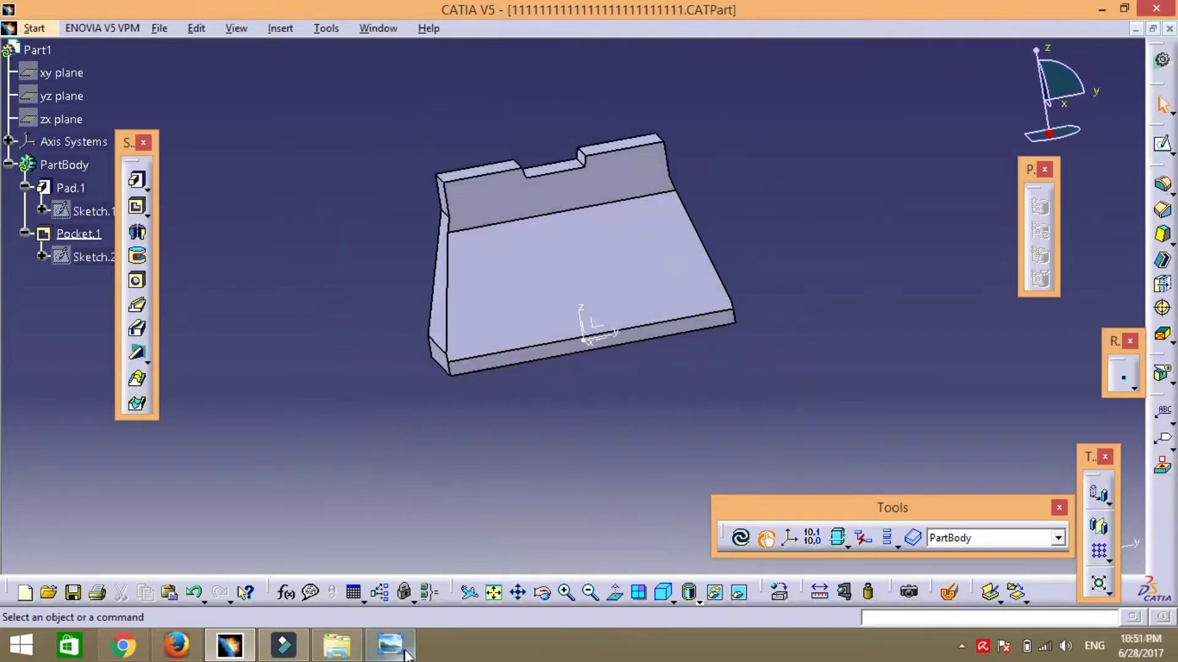
left_click(390, 644)
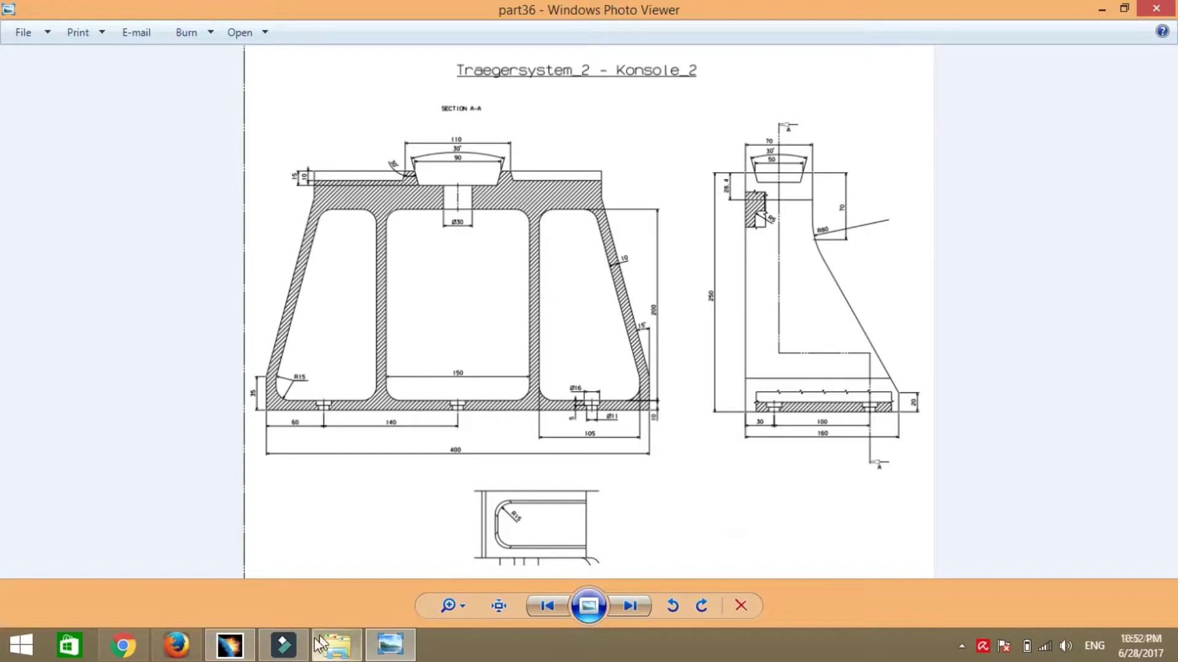
- Review the part36 bracket drawing in Photo Viewer, then return to CATIA
left_click(228, 644)
- Round the edge between the top face and the slanted face with an 80 mm fillet
left_click(546, 216)
left_click(1162, 184)
type("80mm")
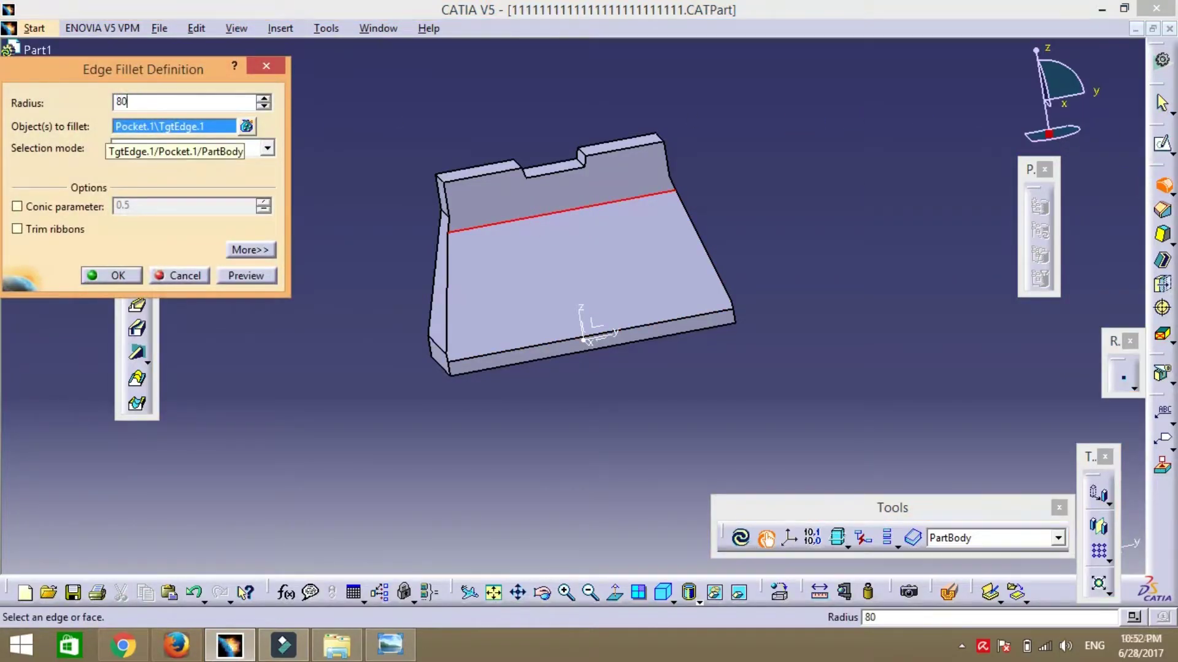
left_click(110, 275)
left_click(543, 592)
mouse_move(380, 430)
left_mouse_down()
mouse_move(484, 477)
mouse_move(617, 380)
mouse_move(253, 355)
mouse_move(104, 410)
mouse_move(409, 310)
mouse_move(289, 394)
mouse_move(557, 411)
left_mouse_up()
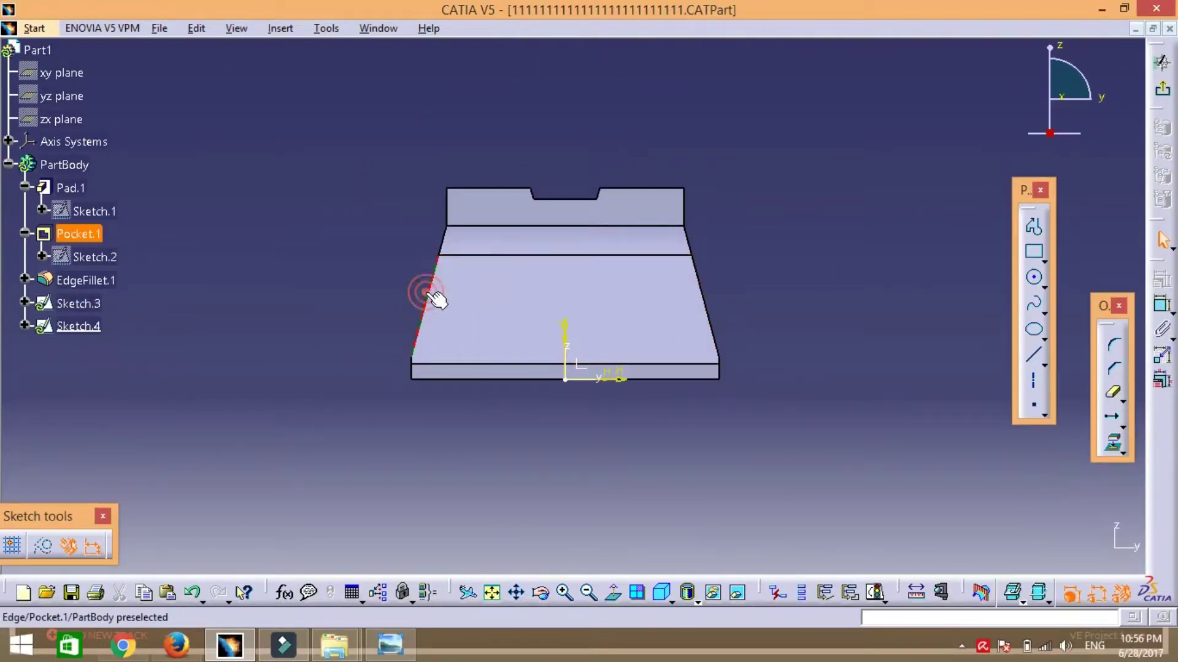
- Project the slanted and bottom edges of the part into Sketch.4
left_click(689, 240)
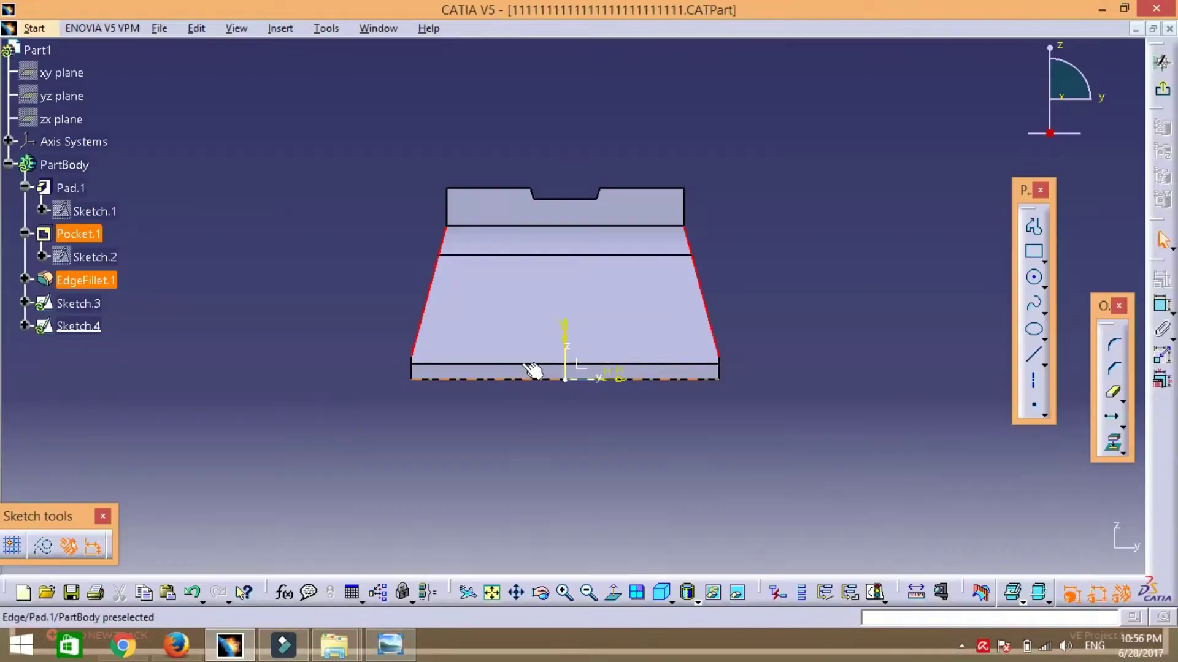
left_click(525, 379)
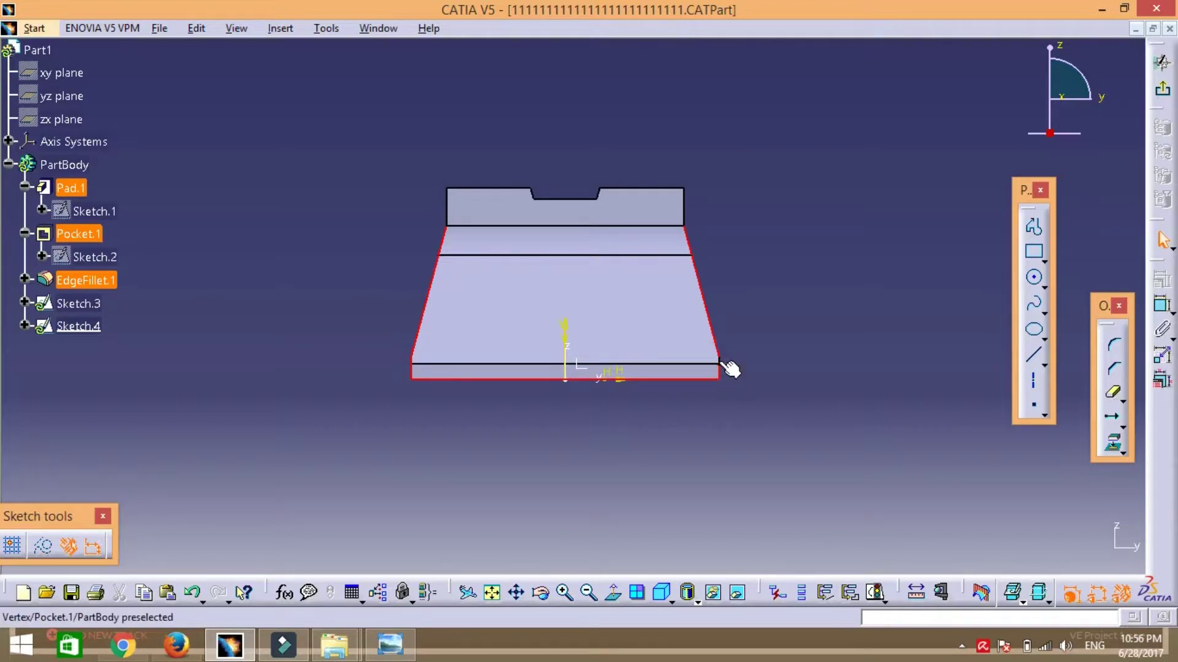
key("Page_Up")
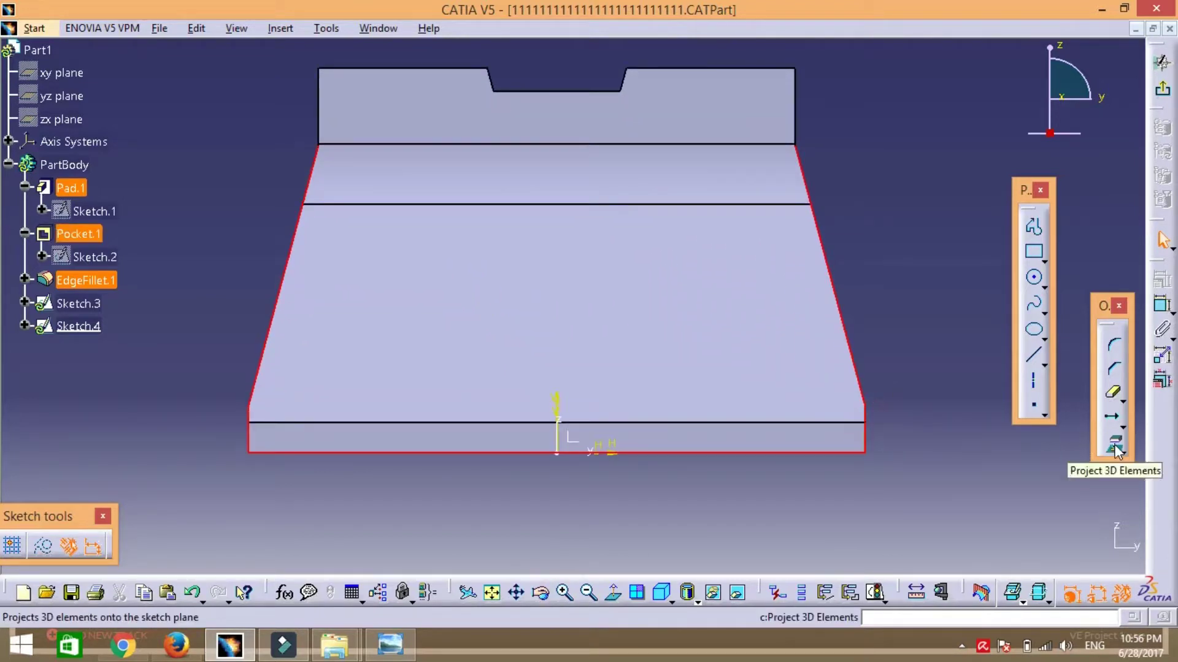
left_click(1112, 443)
- Offset a line just inside the projected left slanted edge
left_click(386, 651)
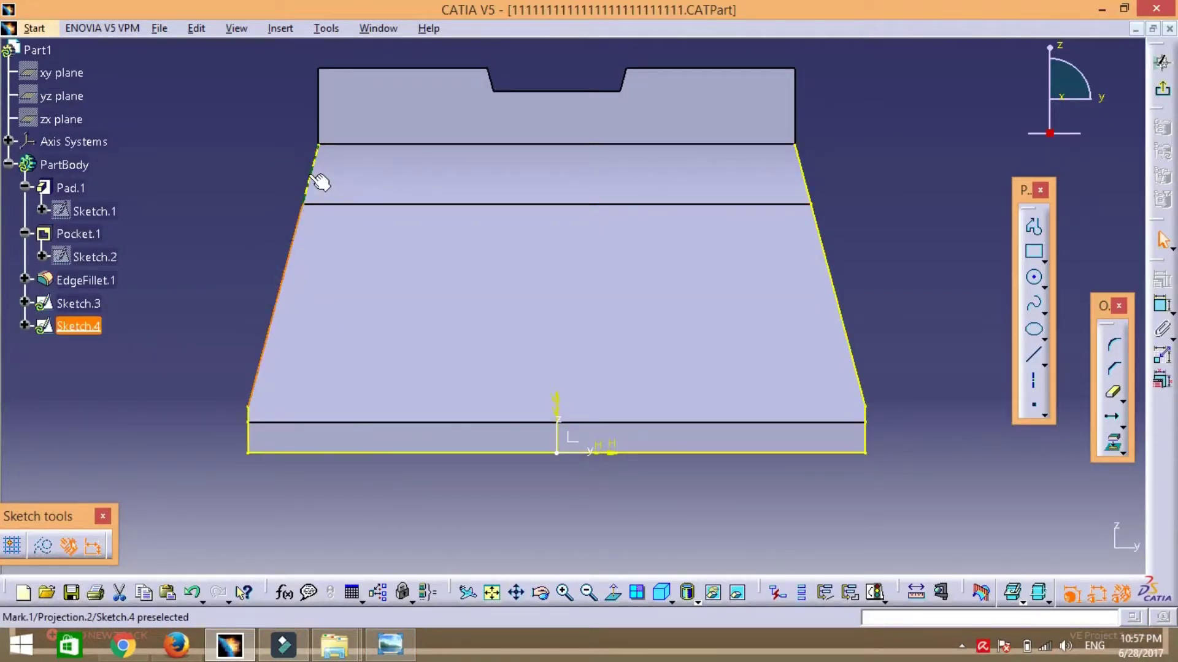
left_click(1124, 423)
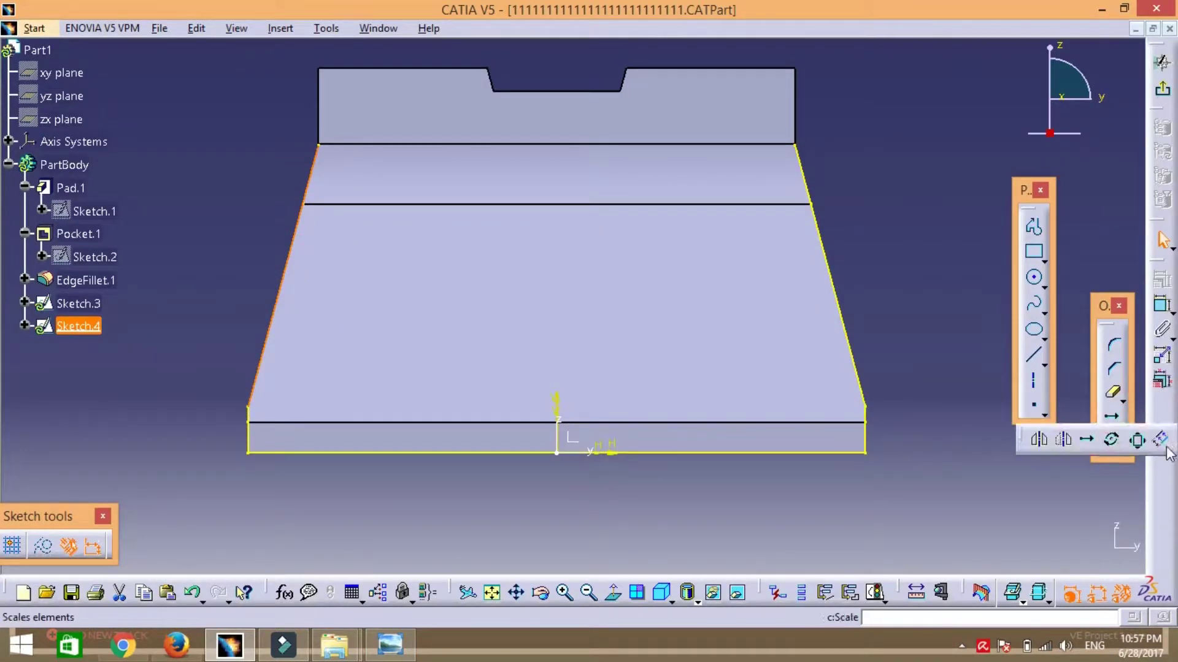
left_click(386, 650)
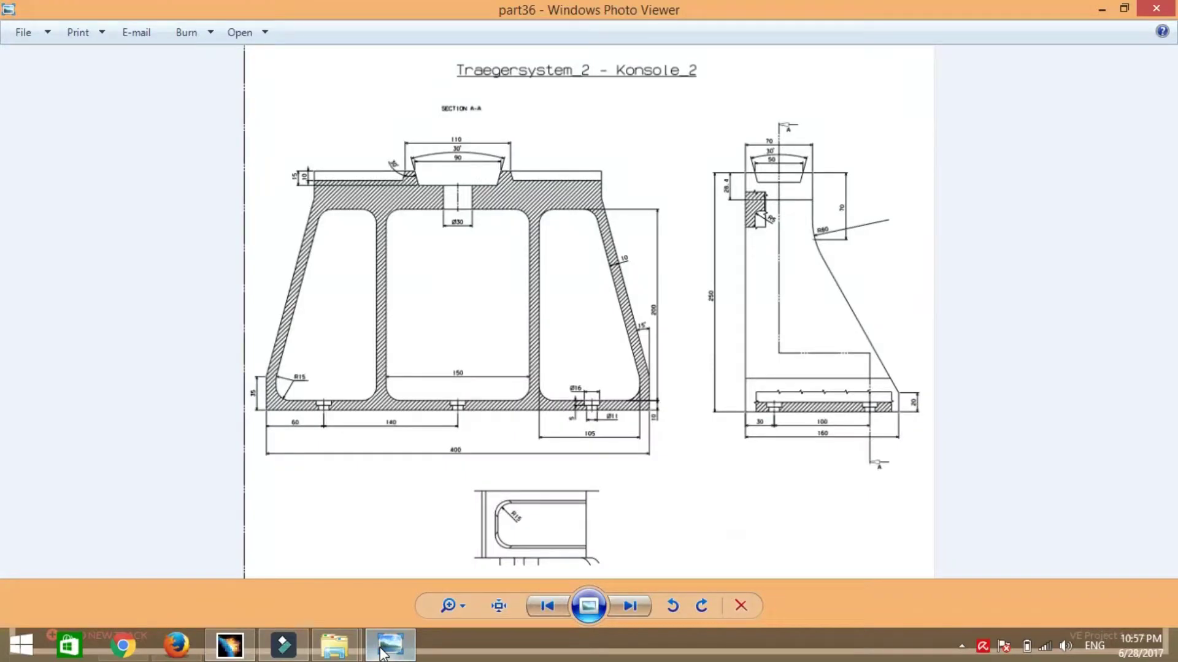
left_click(381, 651)
left_click(358, 311)
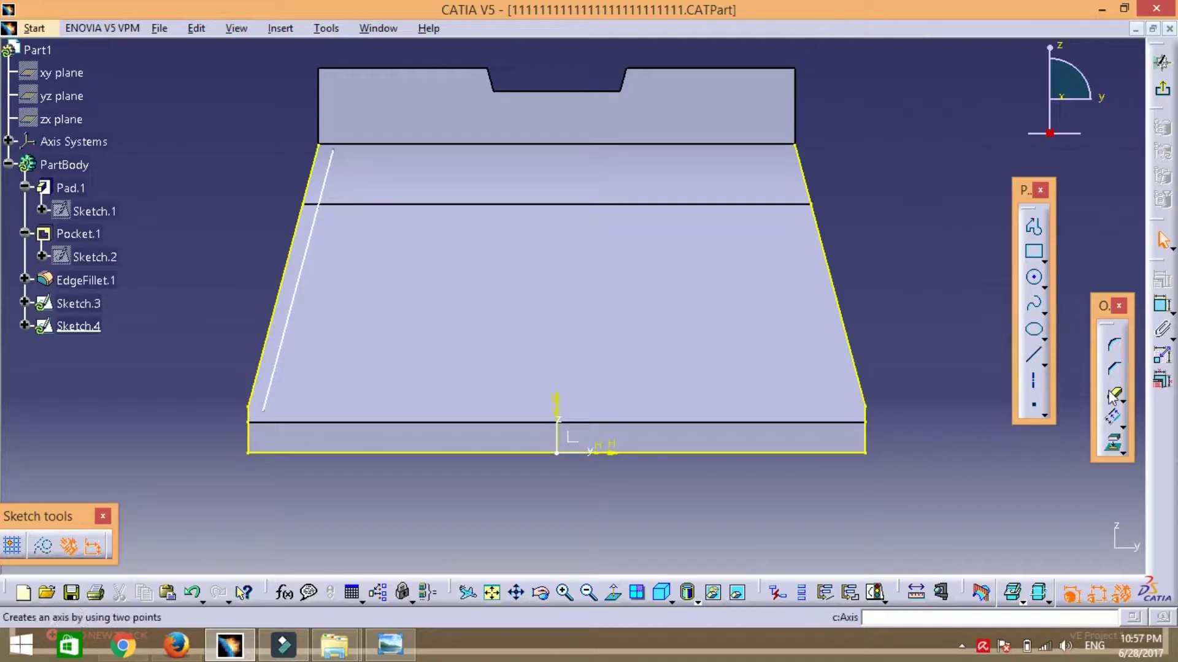
- Add 10 mm offset lines inside the right slanted edge and above the bottom edge
left_click(840, 308)
left_click(1113, 417)
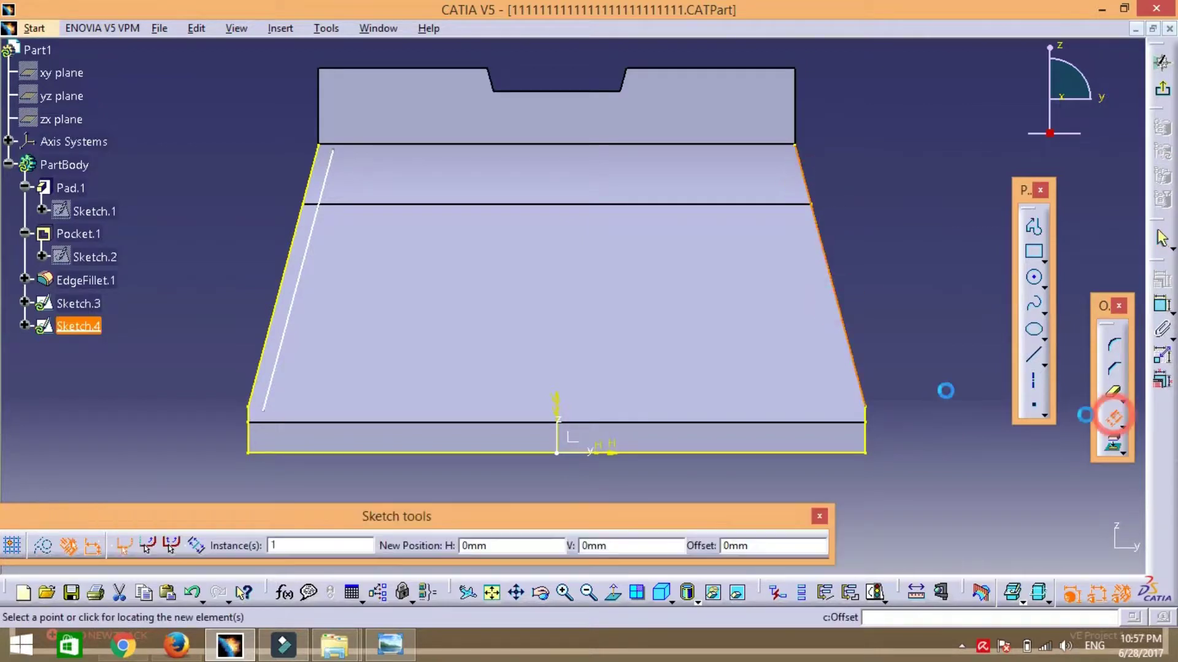
left_click(801, 312)
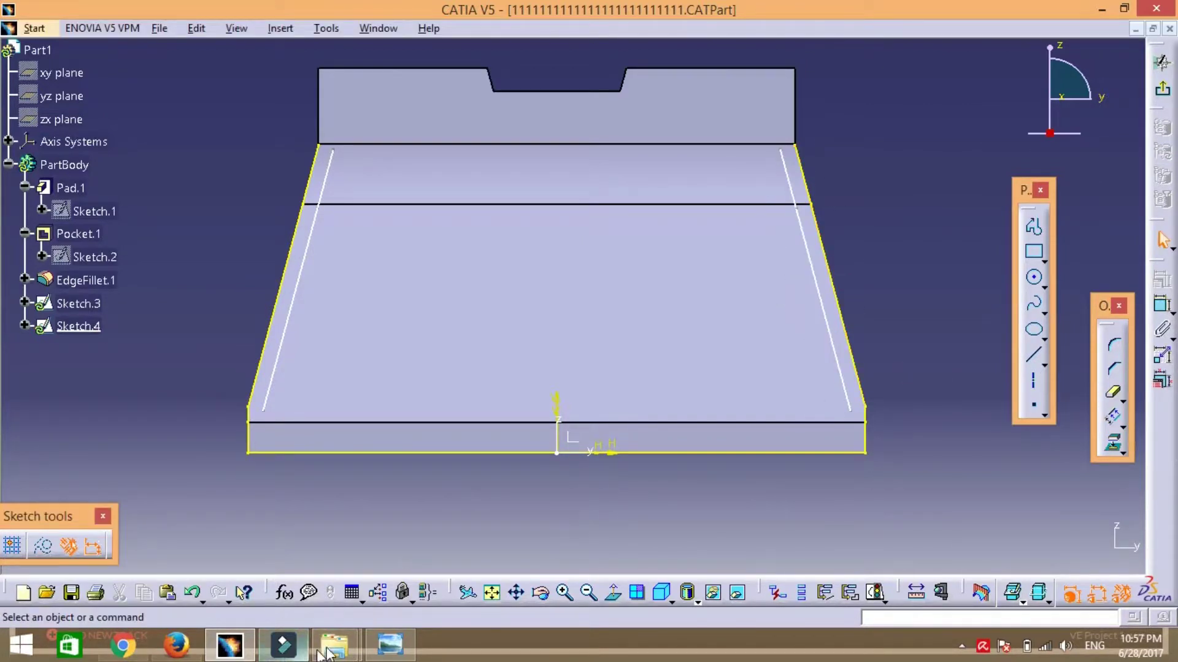
left_click(389, 651)
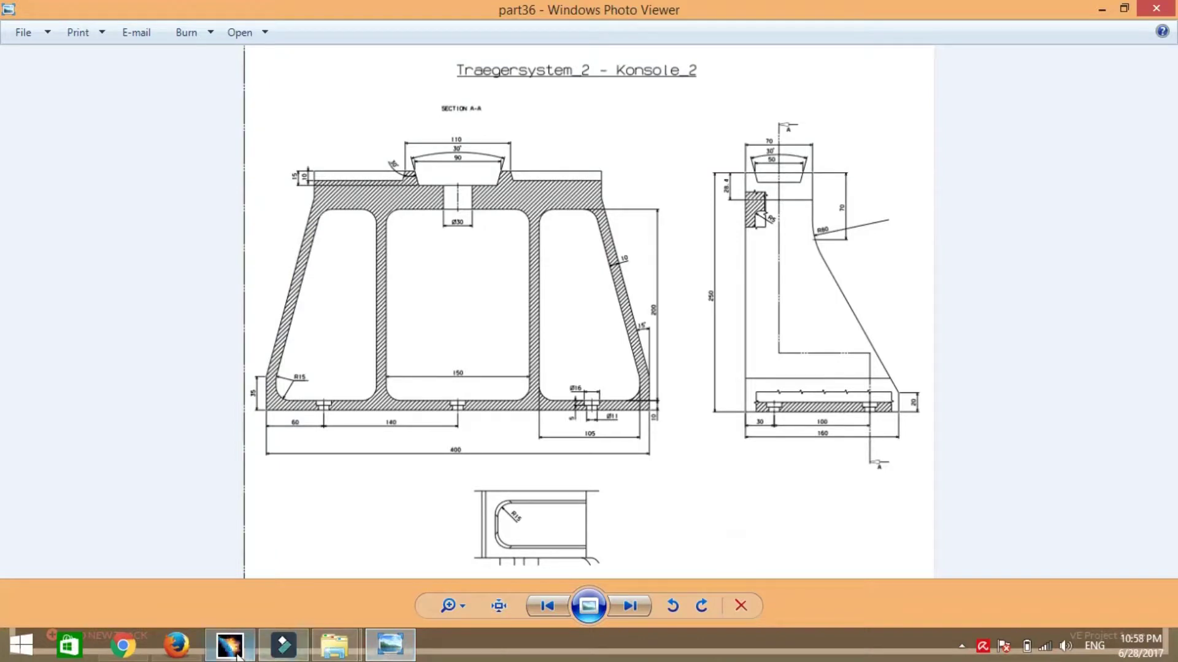
left_click(236, 654)
left_click(688, 454)
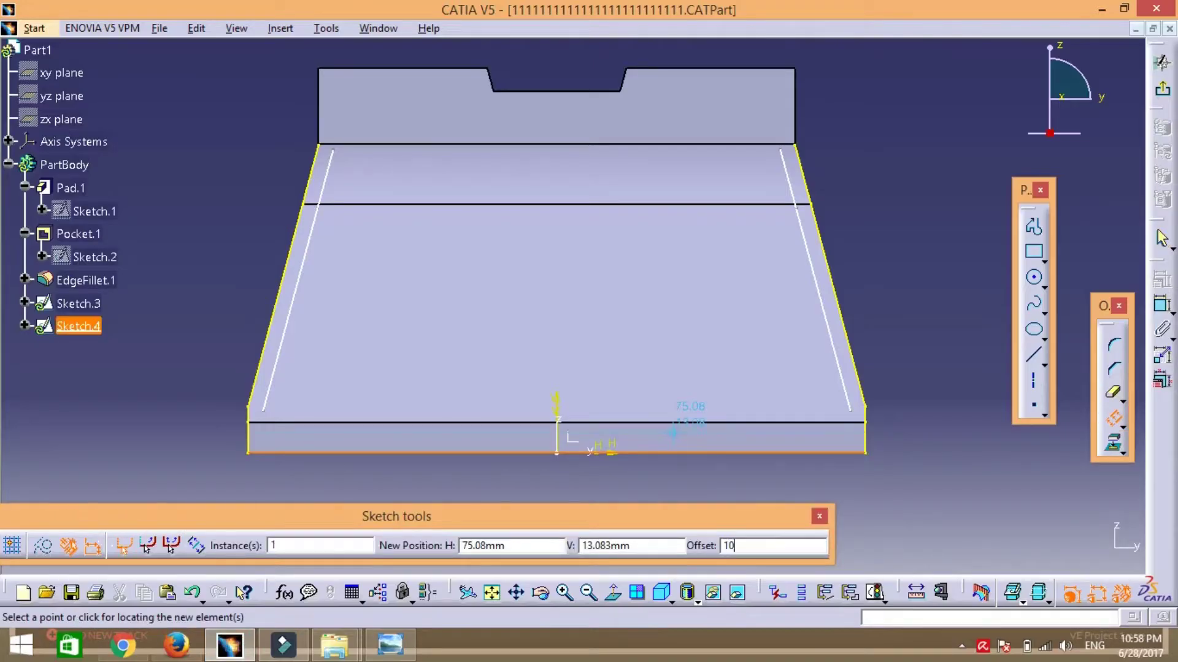
key("Return")
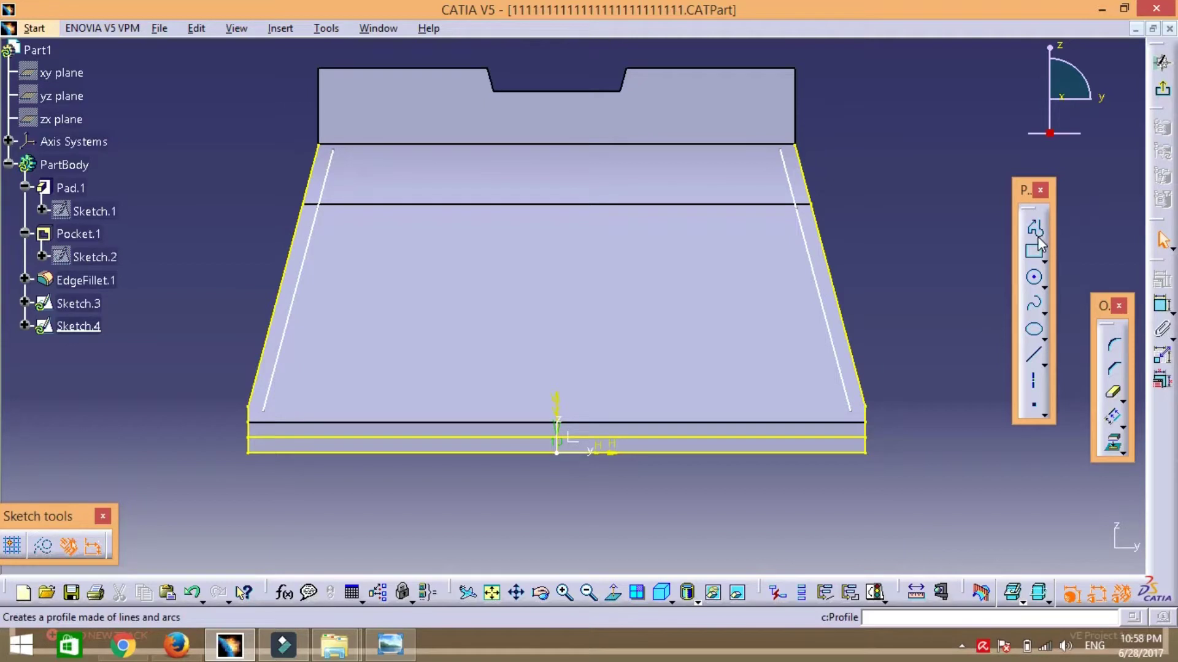
- Trim the offset lines so they meet at both bottom corners
left_click(1112, 393)
left_click(841, 381)
left_click(850, 446)
left_click(274, 381)
left_click(301, 437)
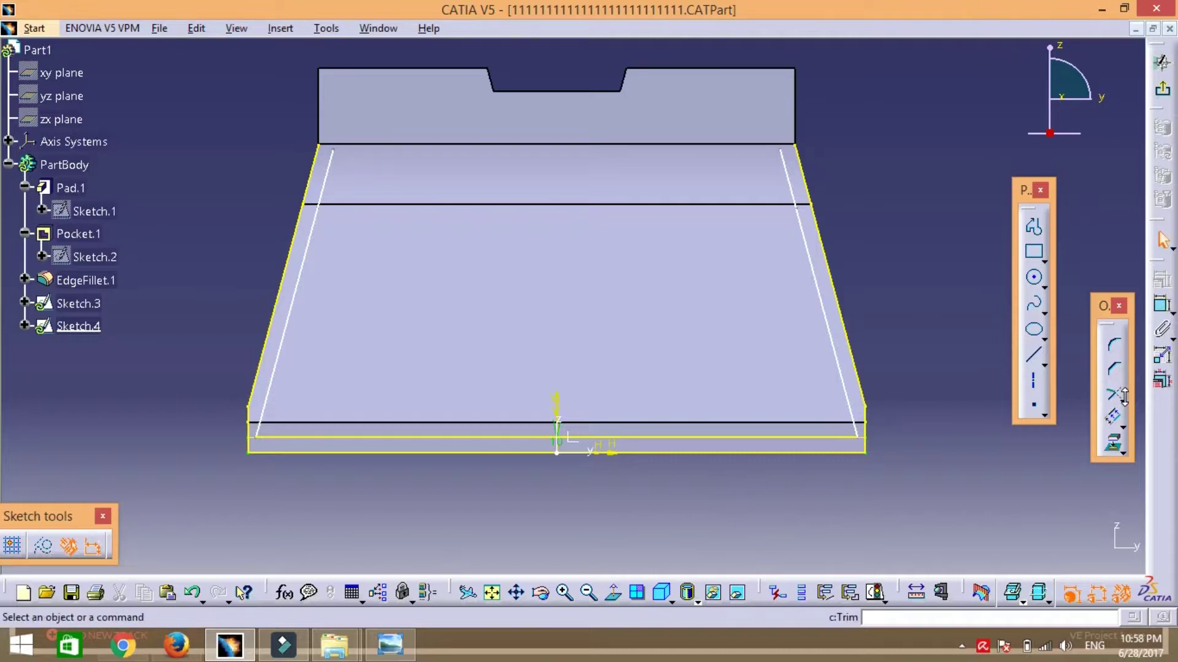
- Add a horizontal line spanning the face, dimensioned 200 mm above the base edge
left_click(1034, 354)
left_click(234, 157)
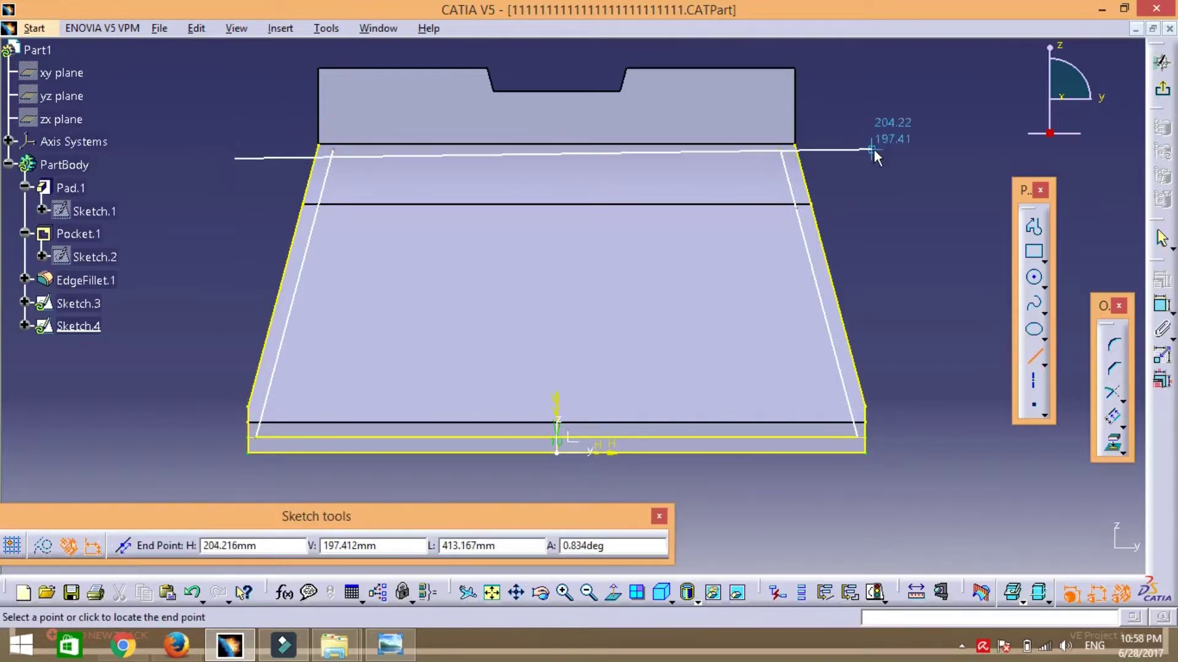
left_click(880, 158)
left_click(1162, 305)
left_click(849, 454)
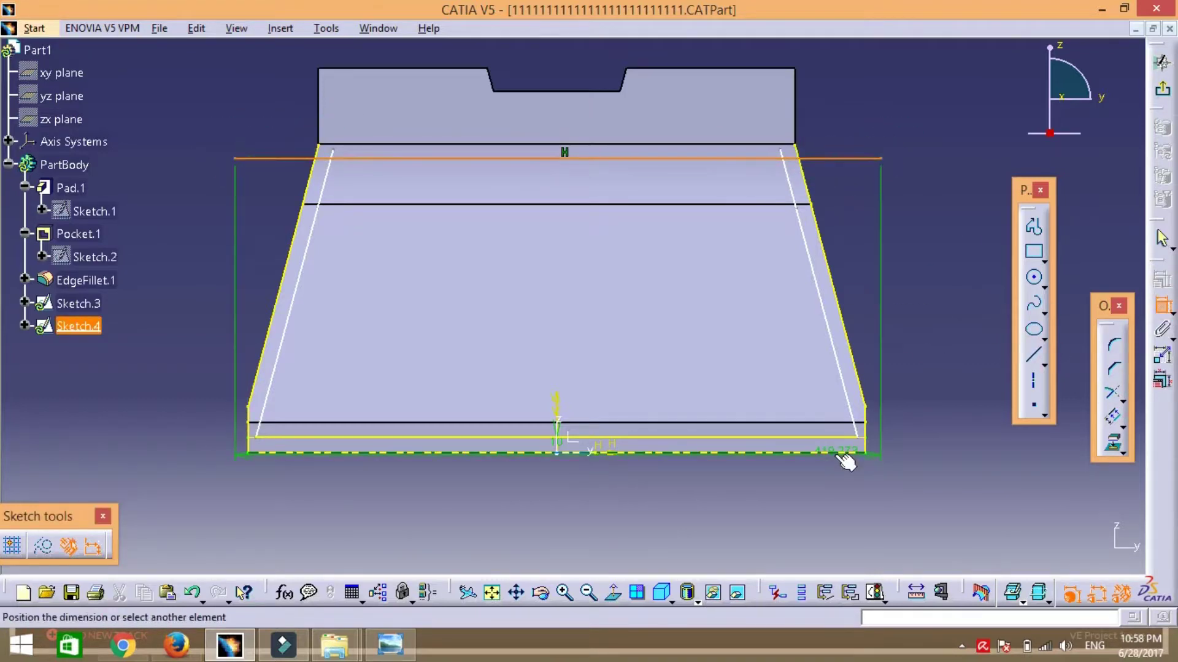
left_click(920, 368)
left_click(390, 644)
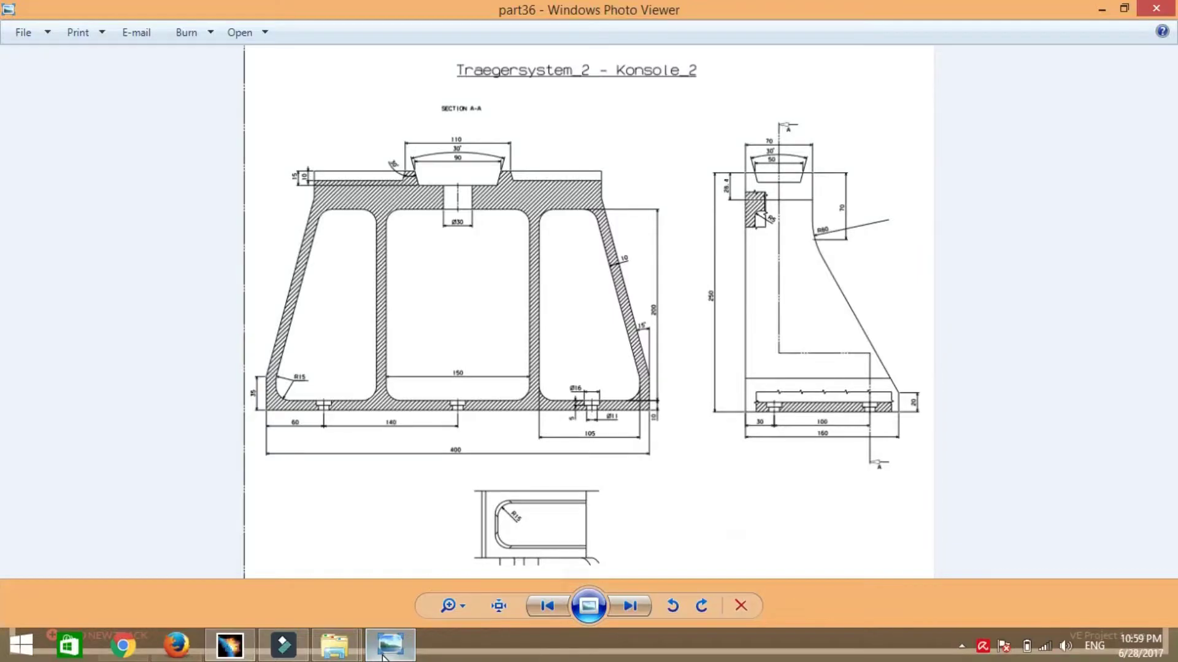
left_click(381, 655)
double_click(928, 375)
type("200")
key("Return")
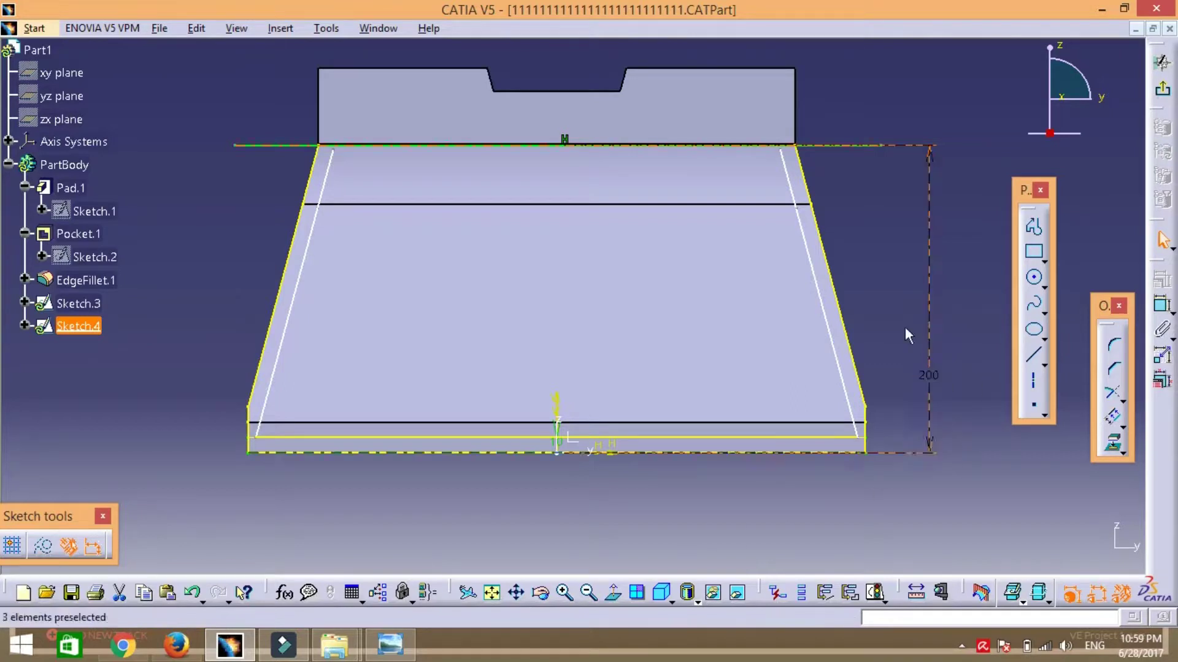
- Trim the line overhang left of the part and start another line, checking the reference drawing
left_click(1112, 392)
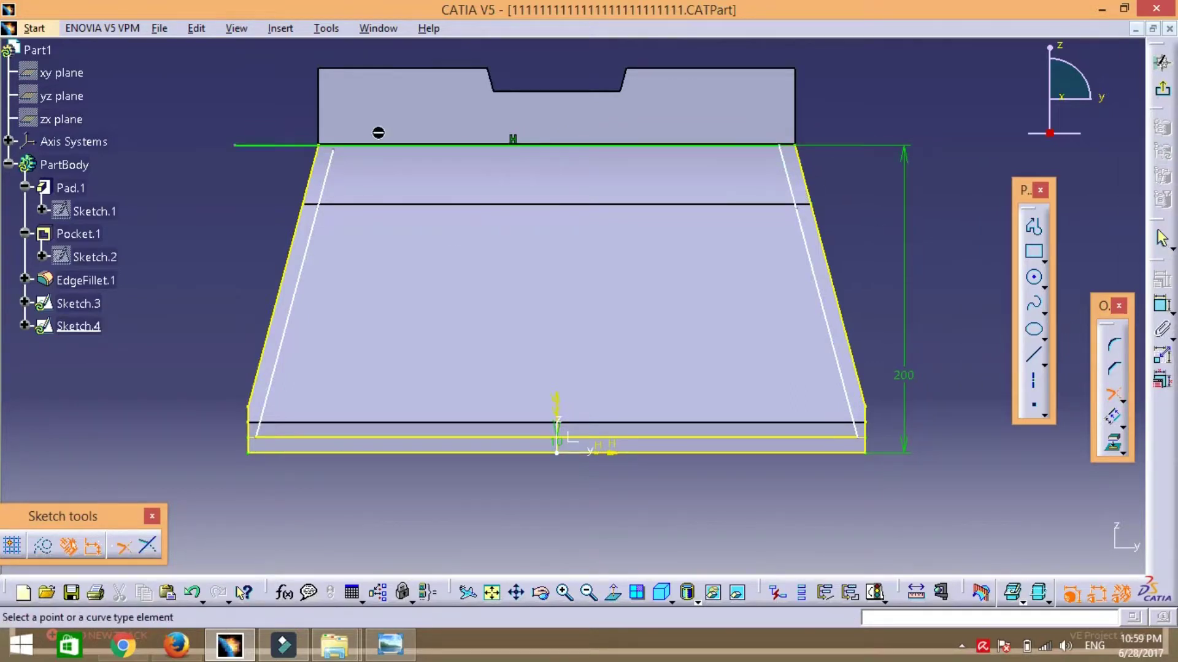
left_click(370, 146)
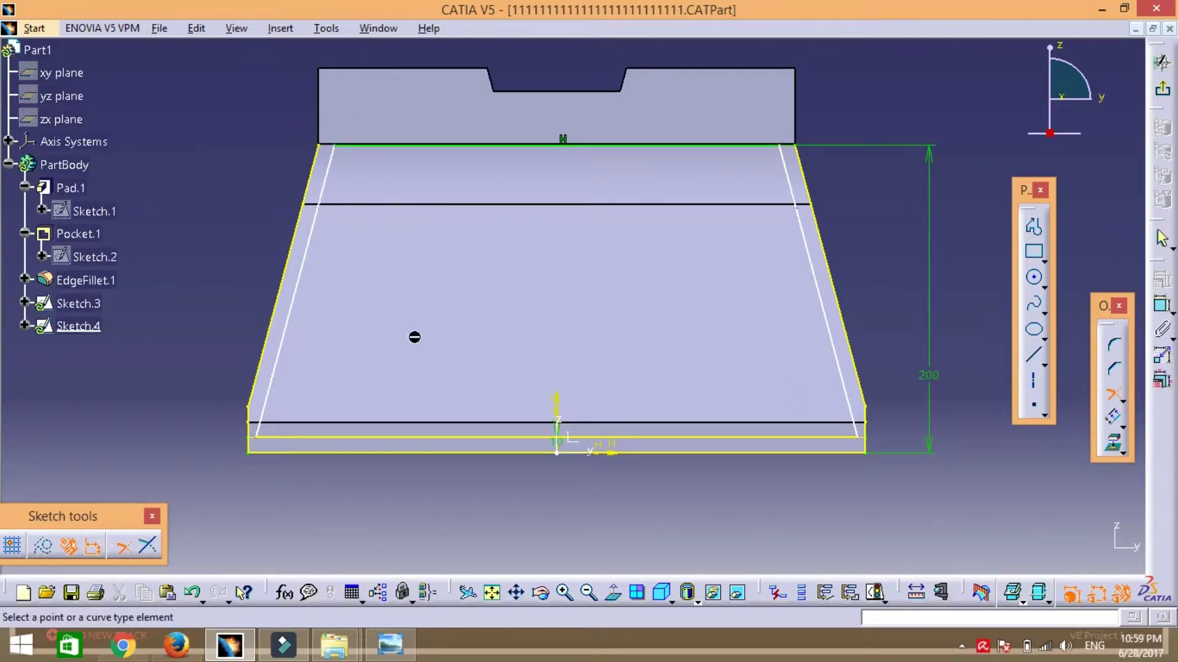
left_click(1035, 358)
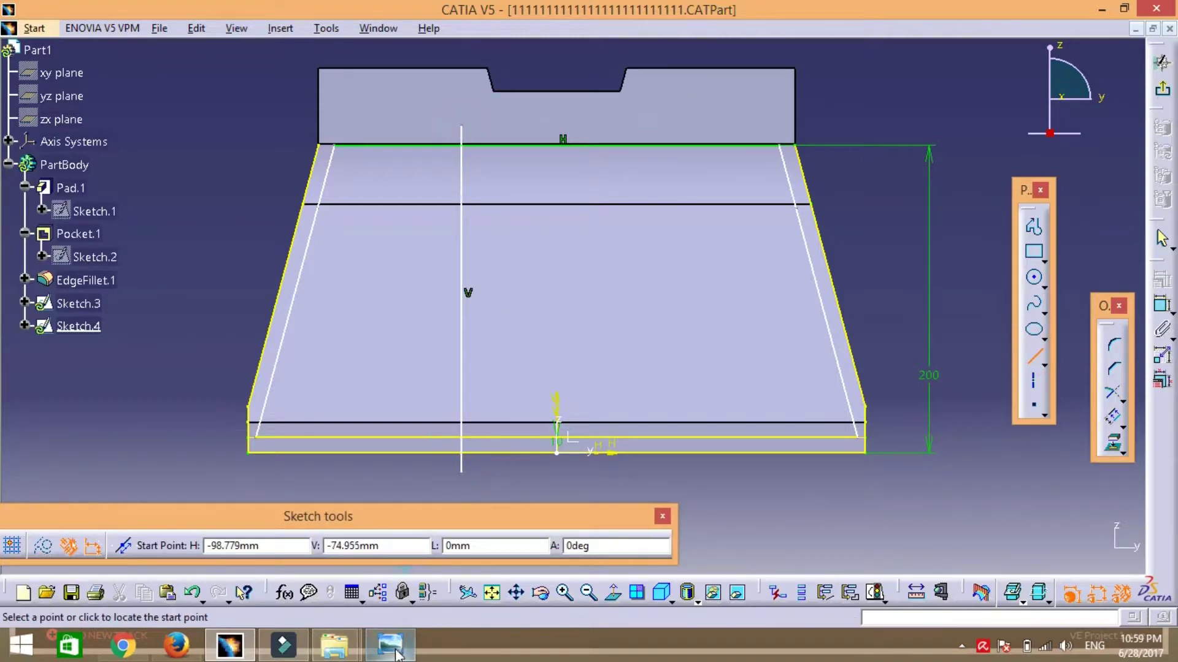
left_click(396, 652)
left_click(391, 644)
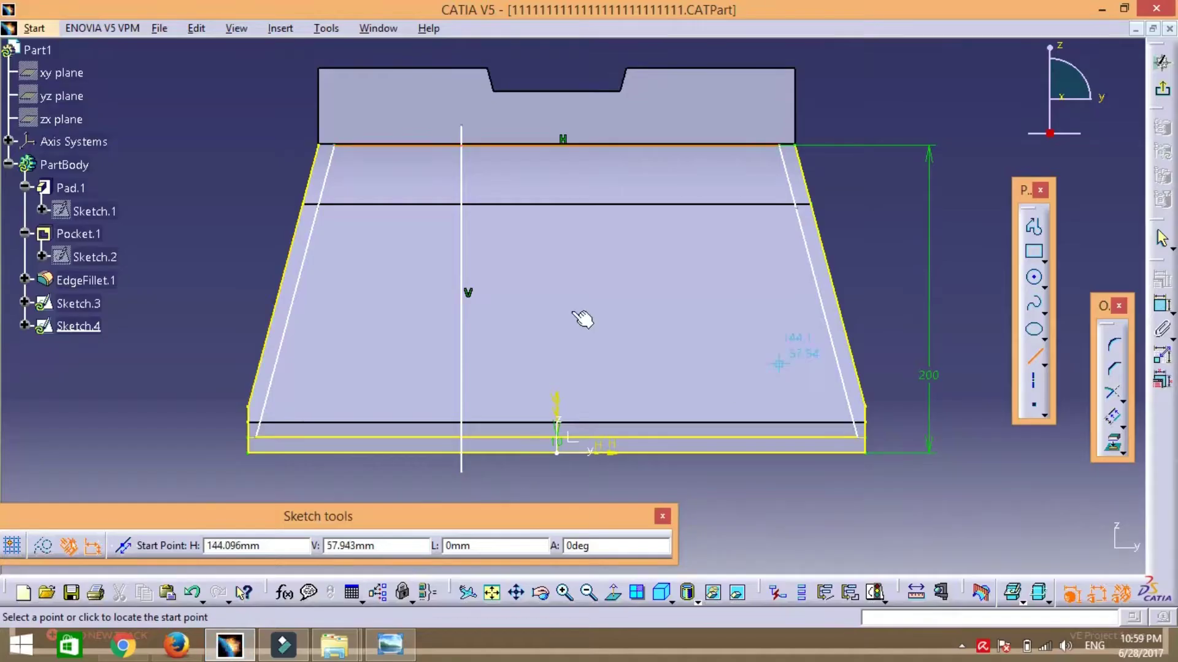
- Dimension the vertical rib line 75 from the centre and offset a copy 10 to the left
left_click(462, 368)
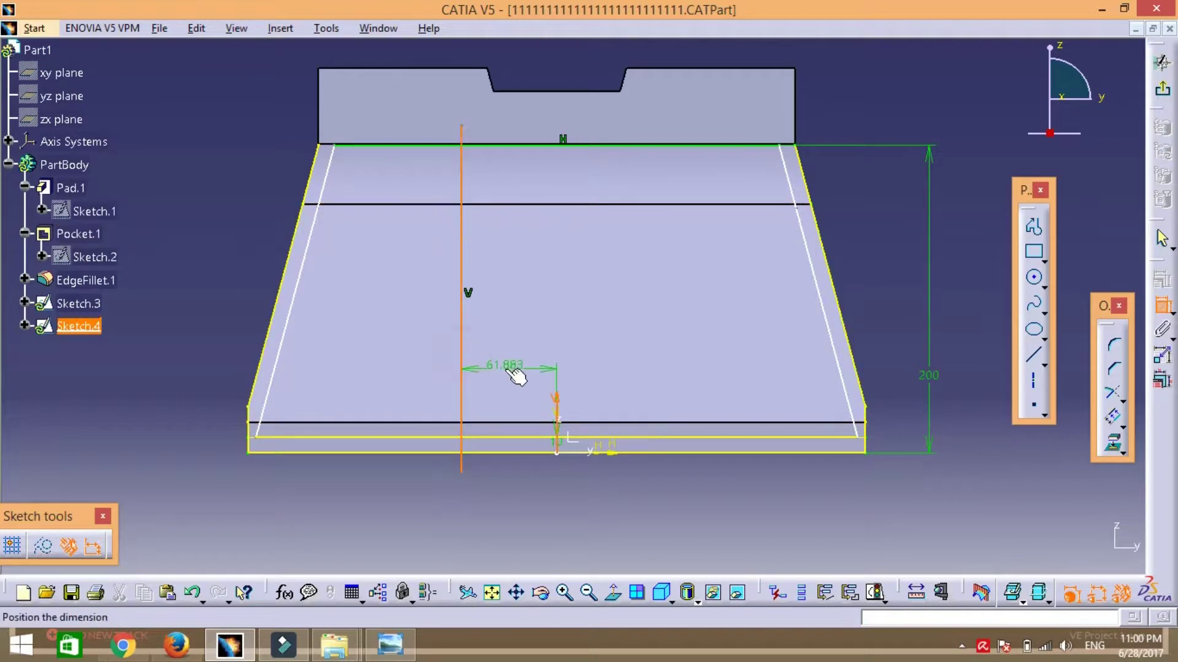
double_click(490, 368)
type("75")
key("Return")
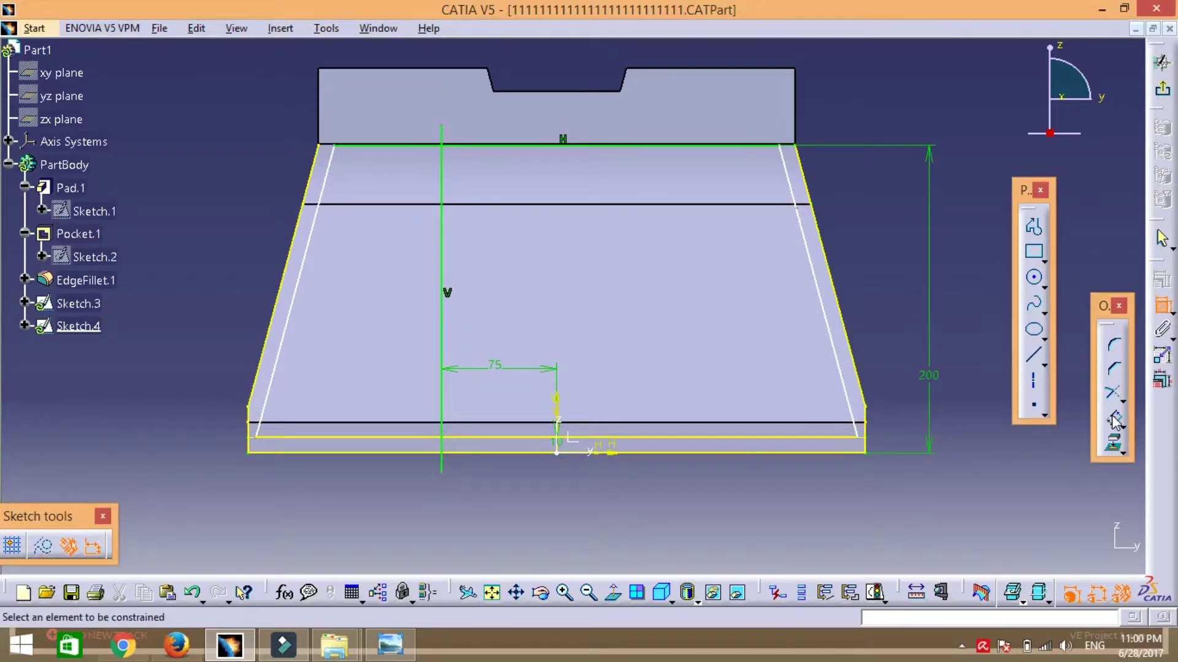
left_click(1114, 420)
left_click(442, 251)
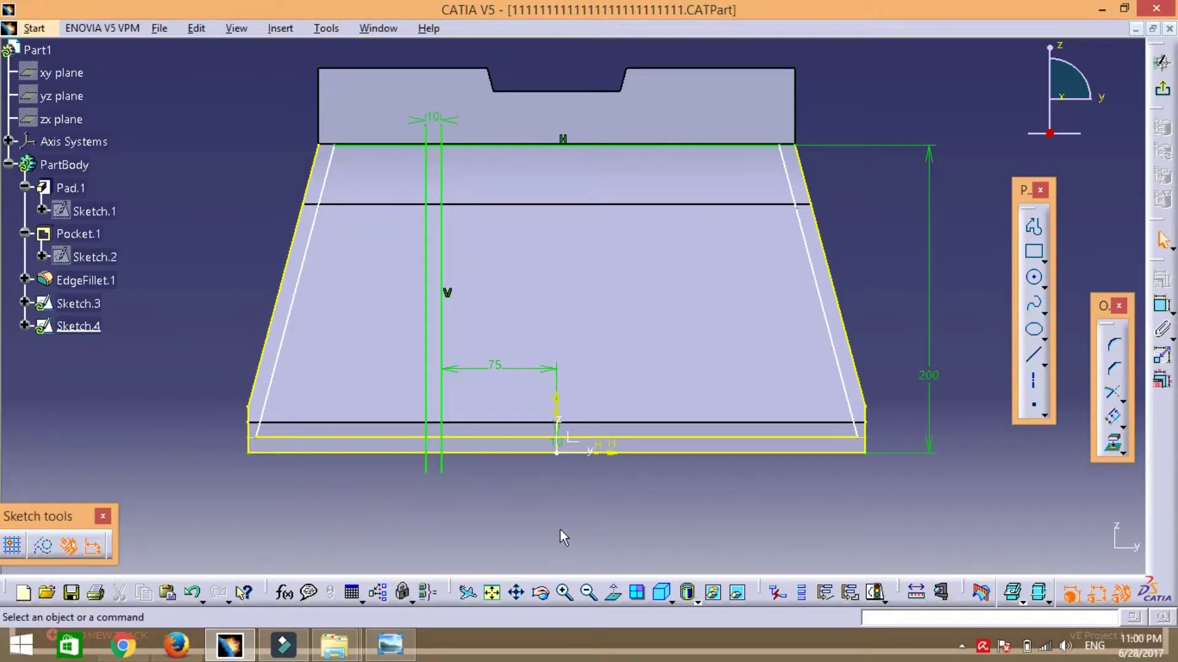
- Mirror both rib lines across the vertical axis
left_click(426, 344)
left_click(441, 326, "ctrl")
left_click(1121, 425)
left_click(1039, 439)
left_click(556, 417)
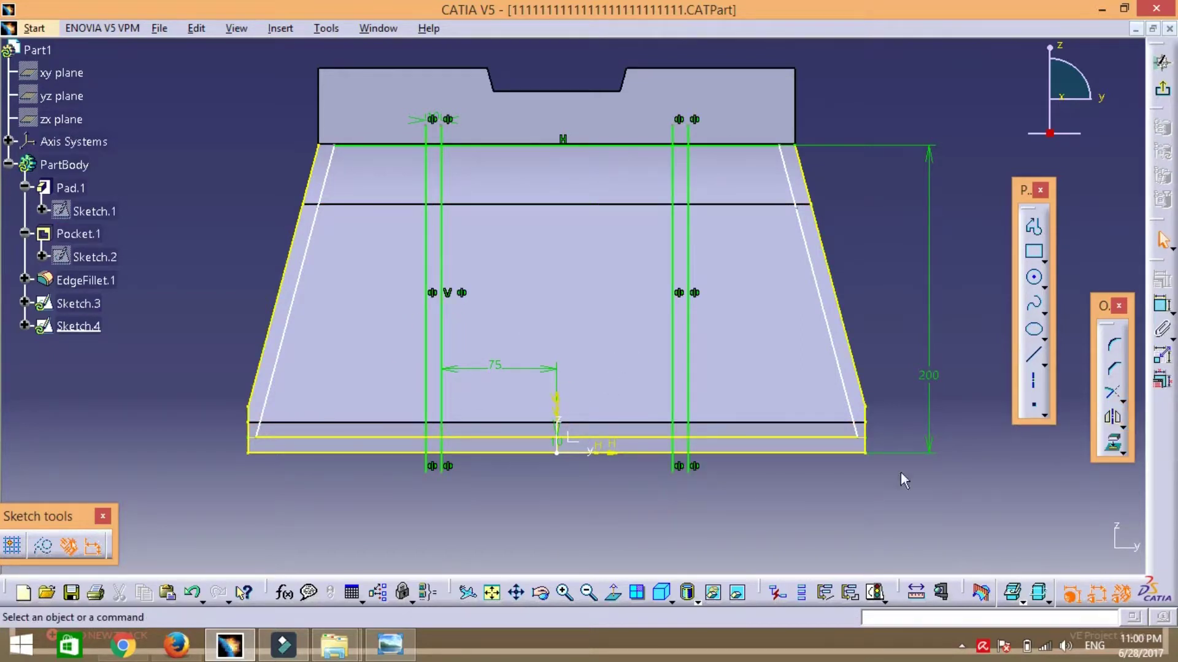
- Trim the right rib line at the edge, then undo the trim
left_click(1109, 391)
left_click(689, 419)
left_click(693, 437)
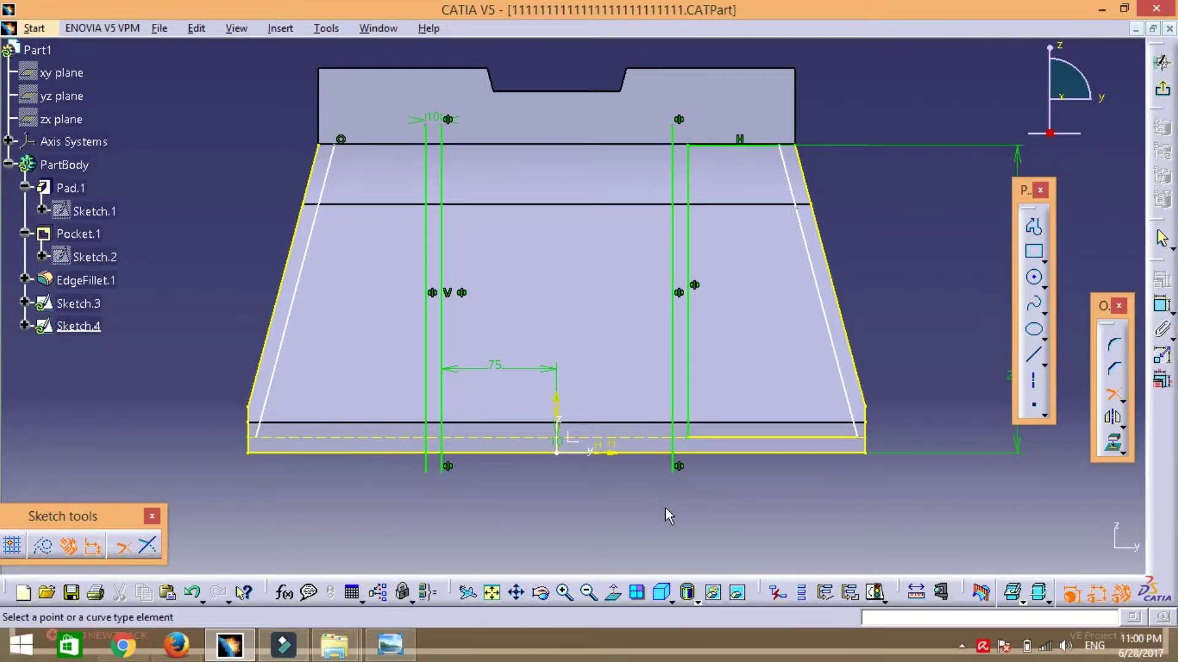
key("ctrl+z")
key("ctrl+z")
- Quick-trim rib stubs above the top and below the bottom edges, plus the lower right slanted line
left_click(1122, 400)
left_click(688, 135)
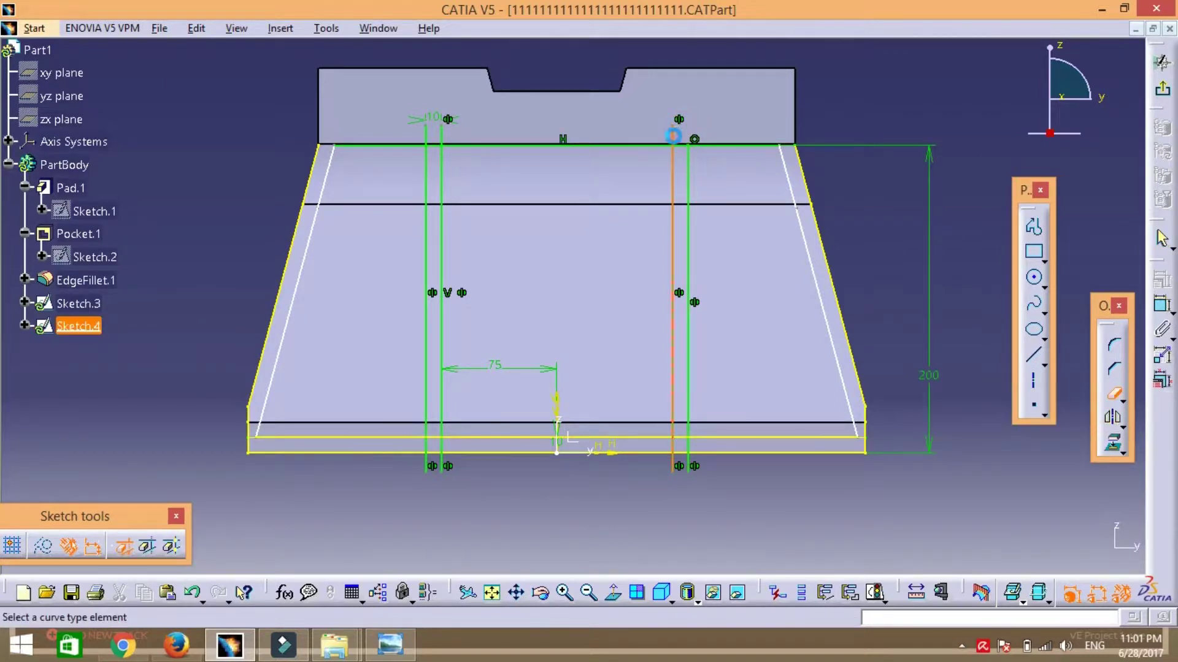
left_click(673, 131)
left_click(695, 465)
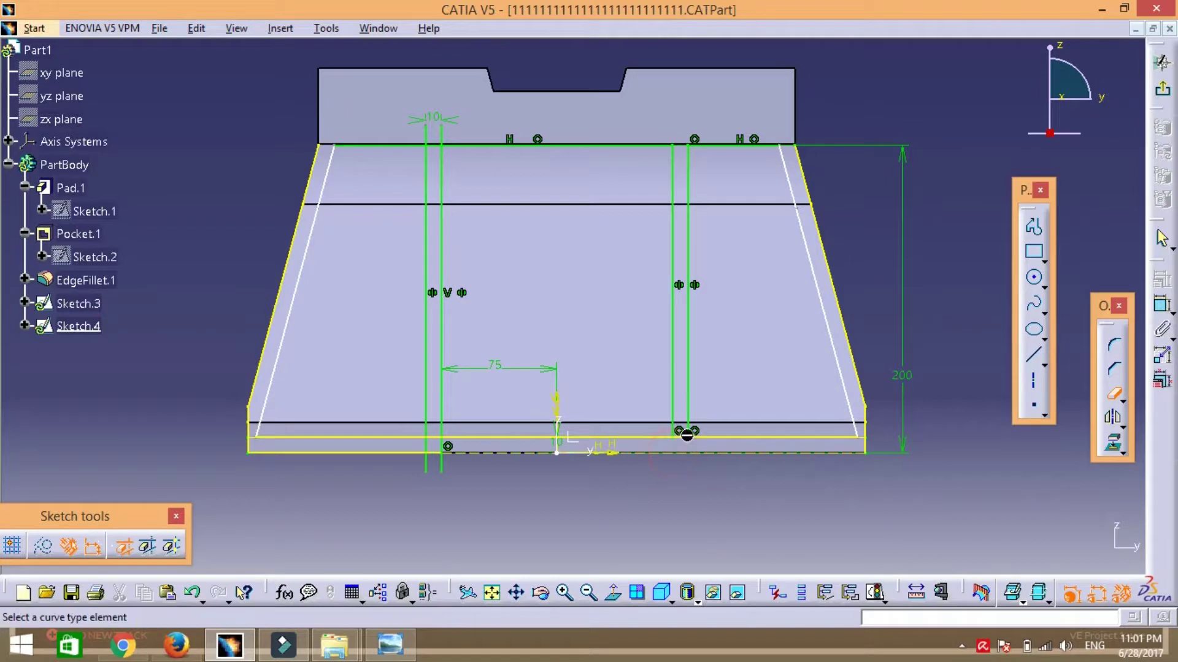
left_click(441, 461)
left_click(426, 461)
left_click(426, 130)
left_click(441, 132)
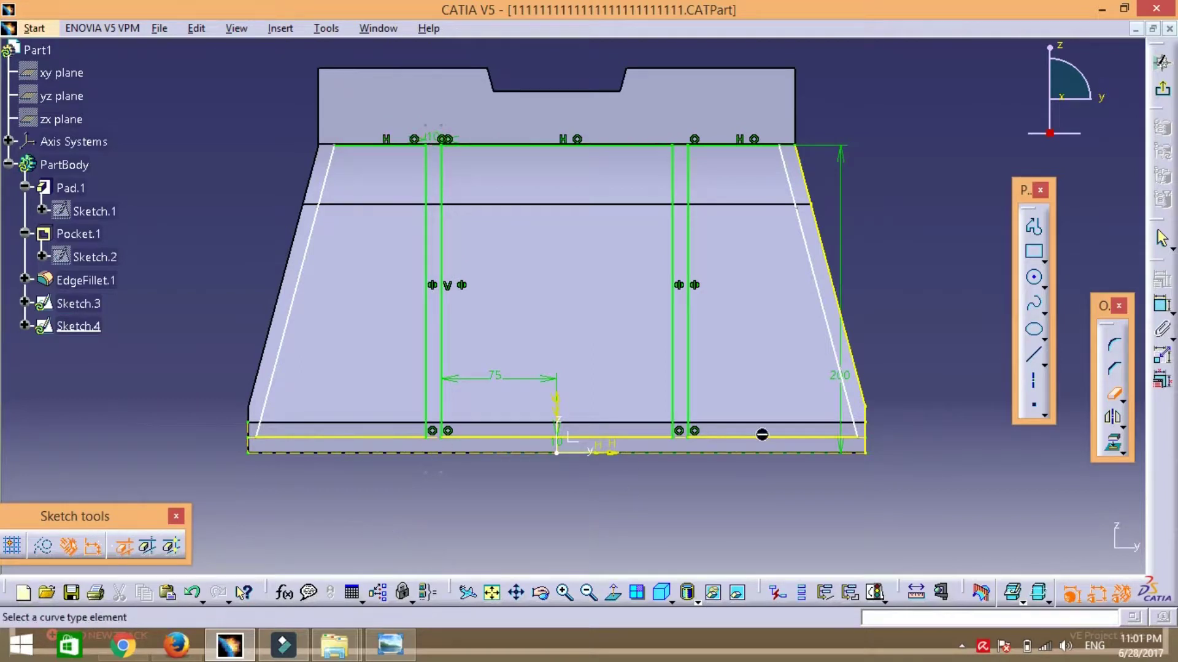
left_click(845, 311)
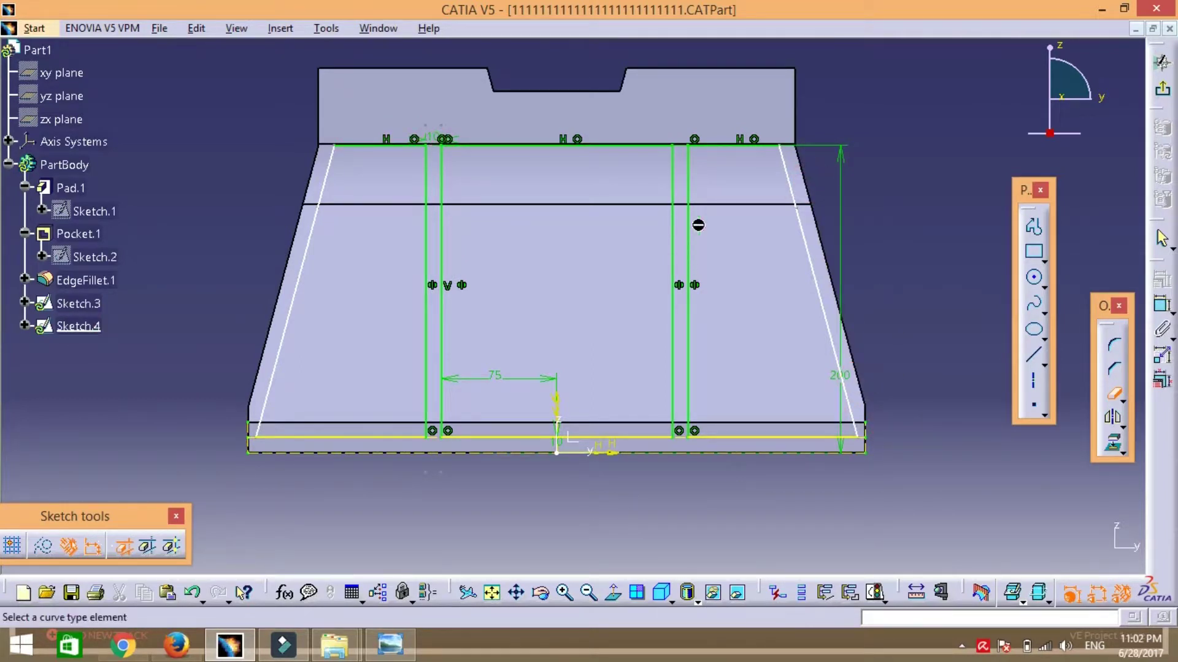
- Dimension the short upper slanted segment at 10, discarding a 75° angle dimension
left_click(1162, 305)
left_click(824, 294)
left_click(808, 204)
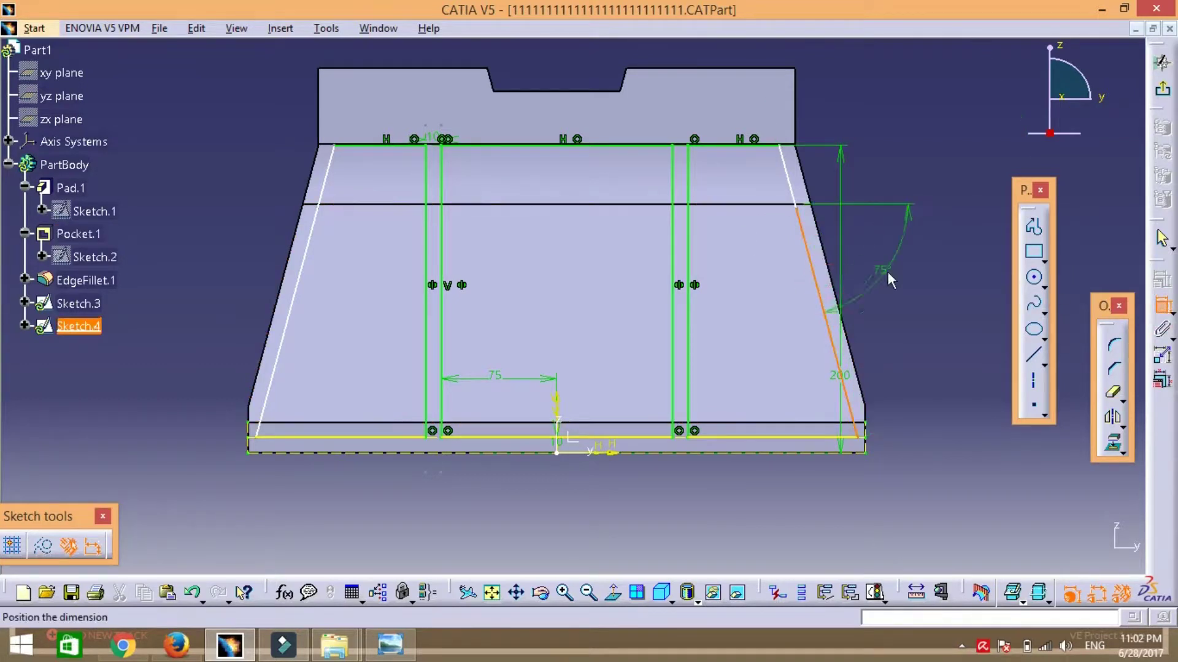
key("Escape")
left_click(1162, 305)
left_click(787, 175)
left_click(939, 208)
- Try dimensioning the long right and left slanted lines, cancelling each attempt
left_click(821, 318)
right_click(920, 330)
left_click(932, 593)
left_click(821, 300)
key("Escape")
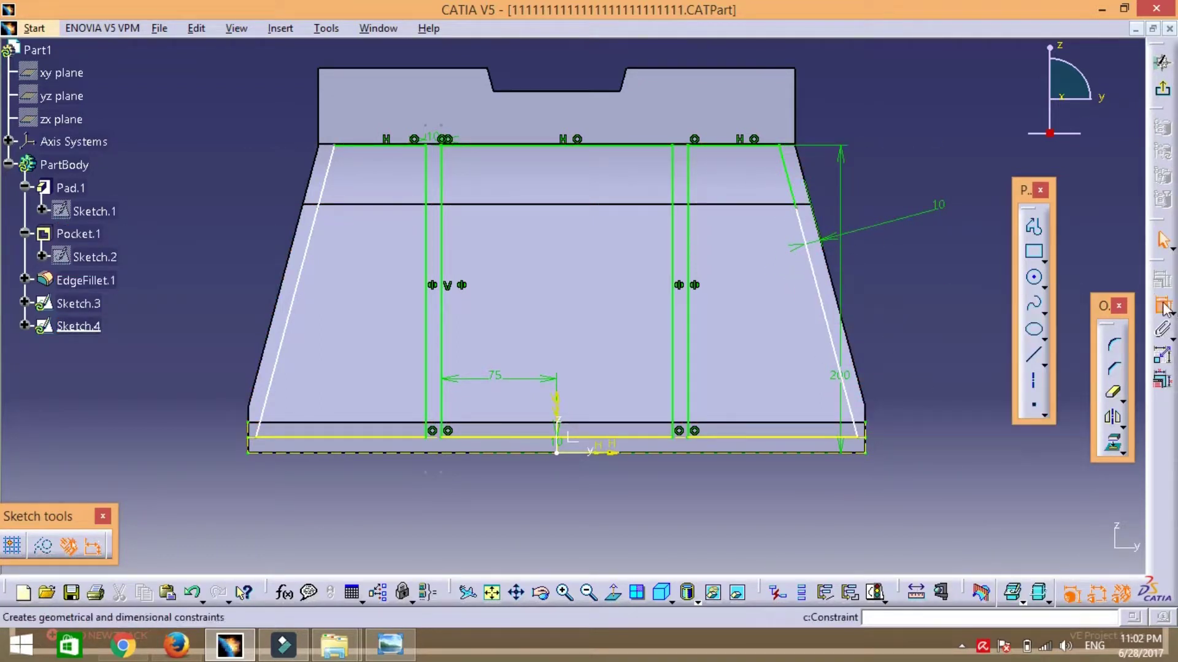
left_click(287, 264)
right_click(190, 209)
key("Escape")
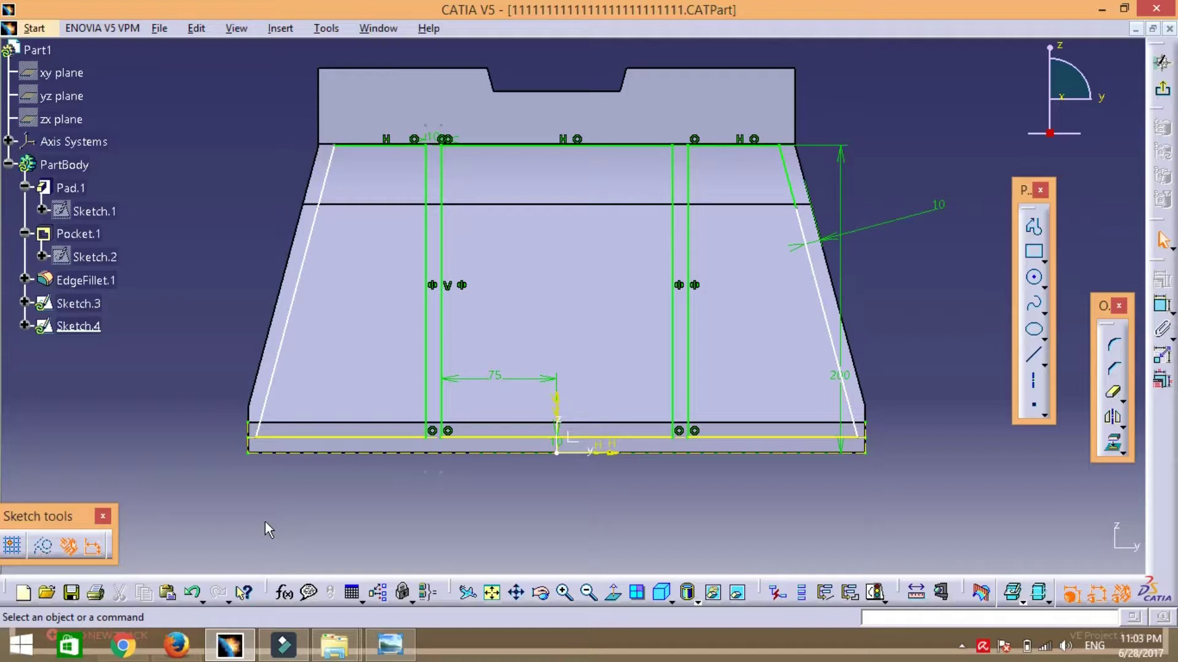
- Draw an inner slanted line from bottom to top edge, dimensioned 10 from the left side
left_click(294, 303)
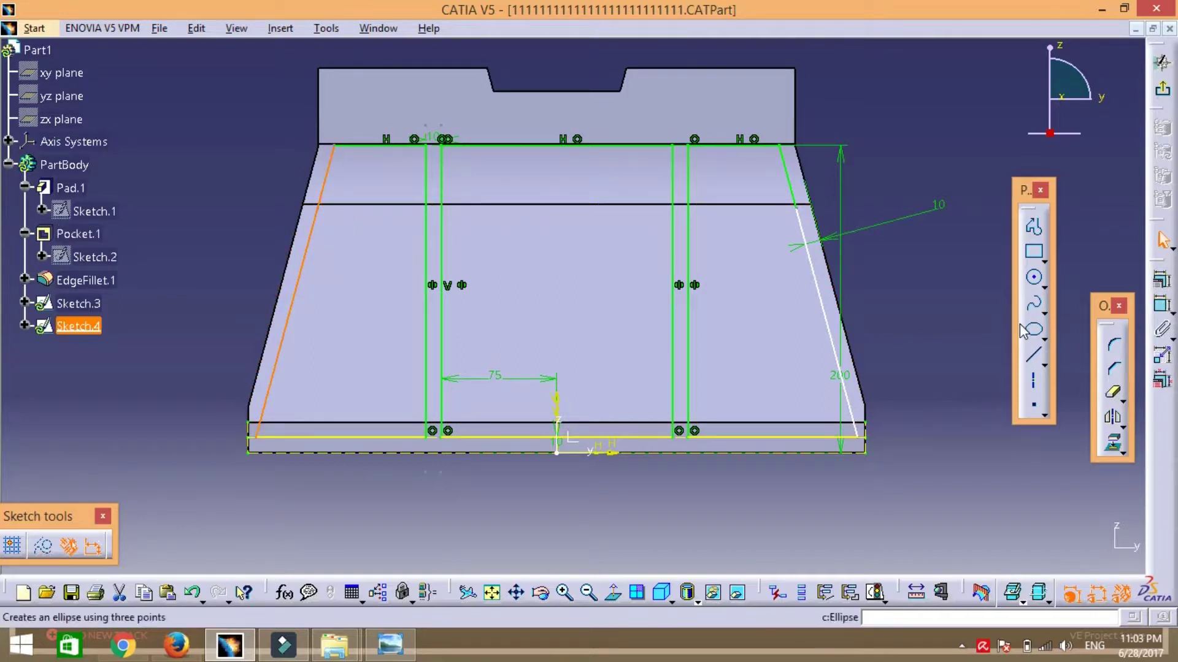
left_click(1034, 356)
left_click(257, 438)
left_click(333, 146)
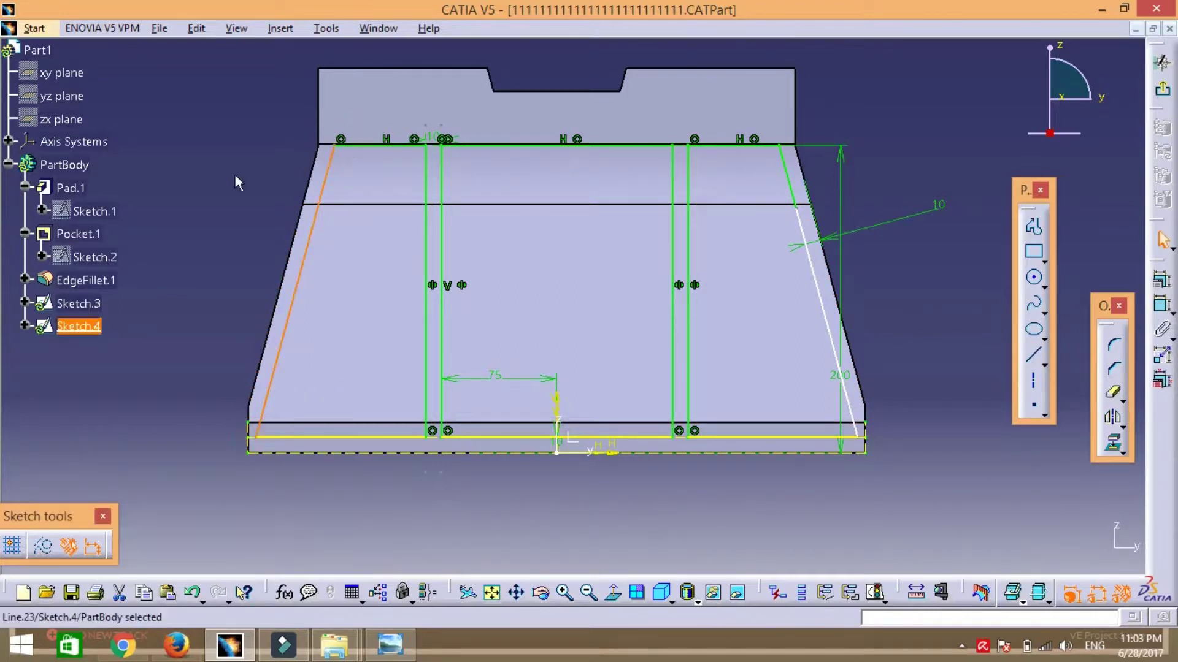
left_click(1161, 305)
left_click(288, 319)
left_click(190, 304)
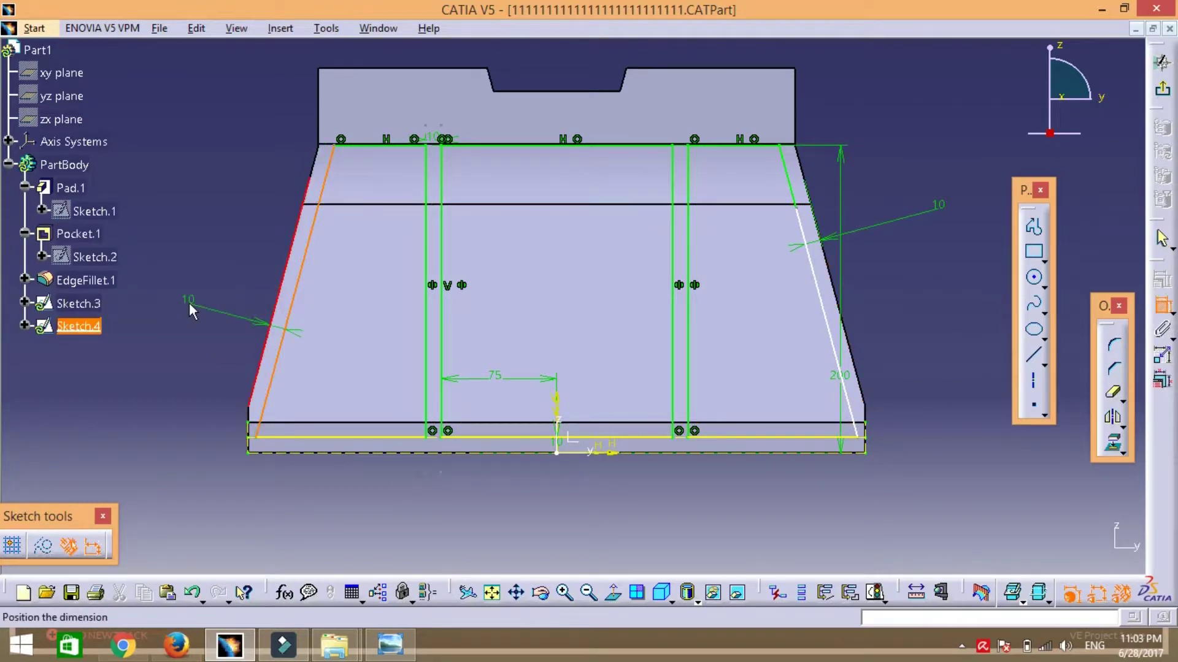
- Delete the right slanted line and redraw it from the top edge to the bottom-right corner
left_click(811, 264)
key("Escape")
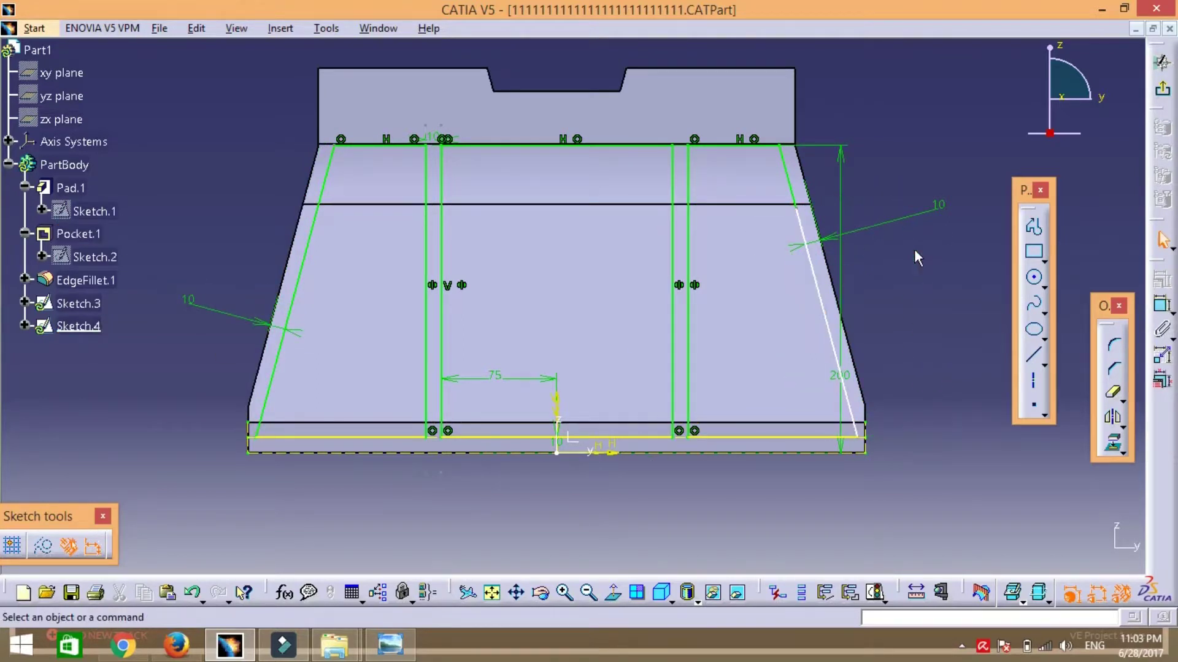
left_click(823, 307)
key("Delete")
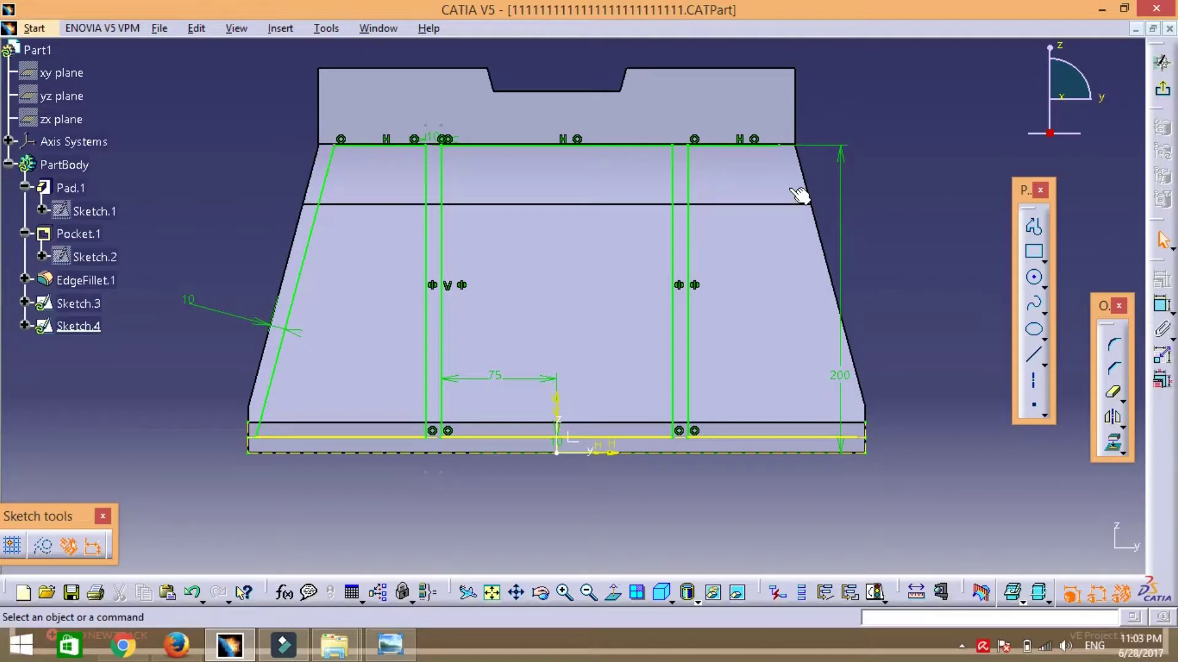
left_click(1034, 354)
left_click(779, 146)
left_click(856, 437)
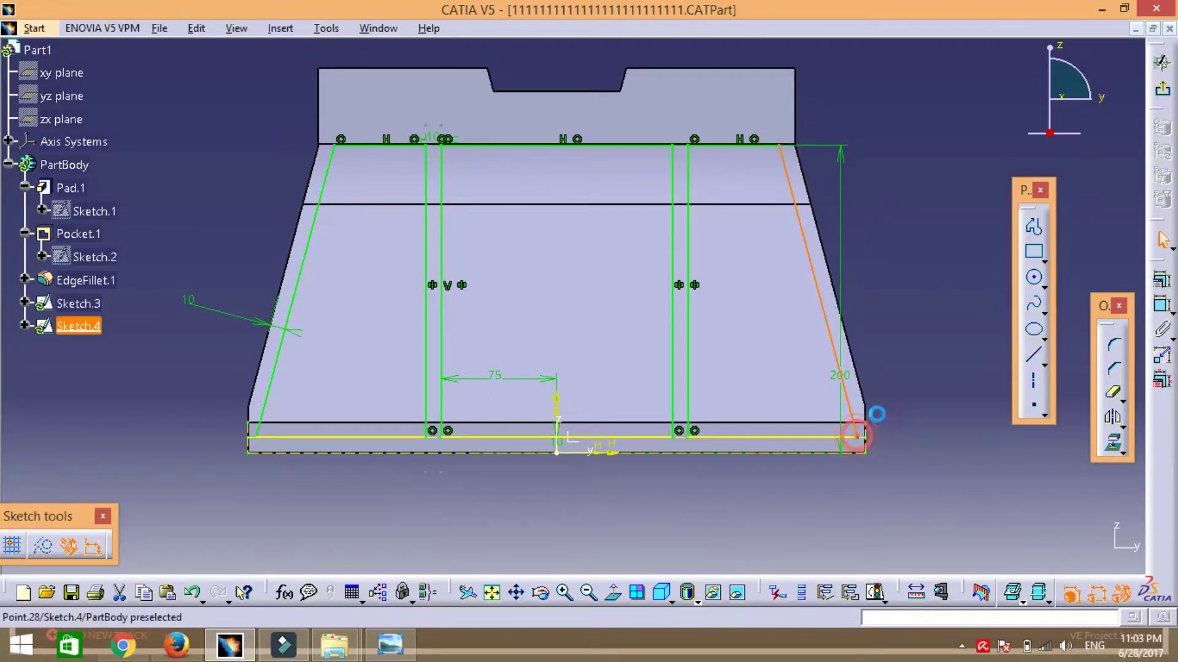
- Dimension the new right slanted line 10 from the side and bring up the reference drawing
left_click(816, 289)
key("Escape")
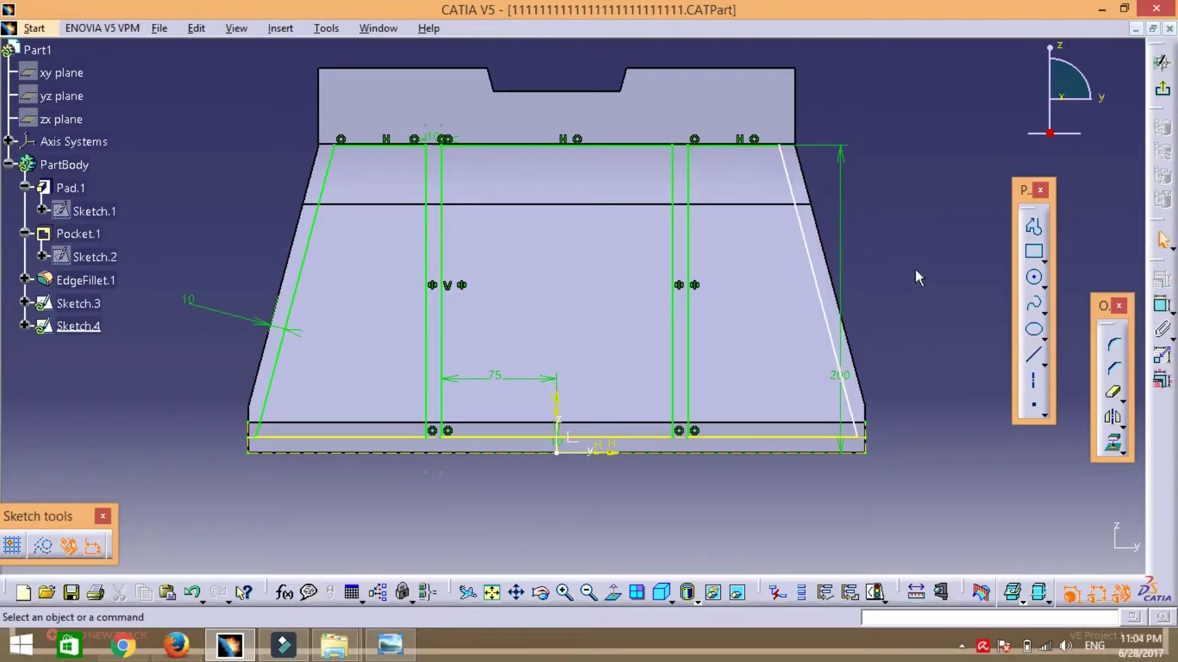
left_click(835, 298)
left_click(936, 294)
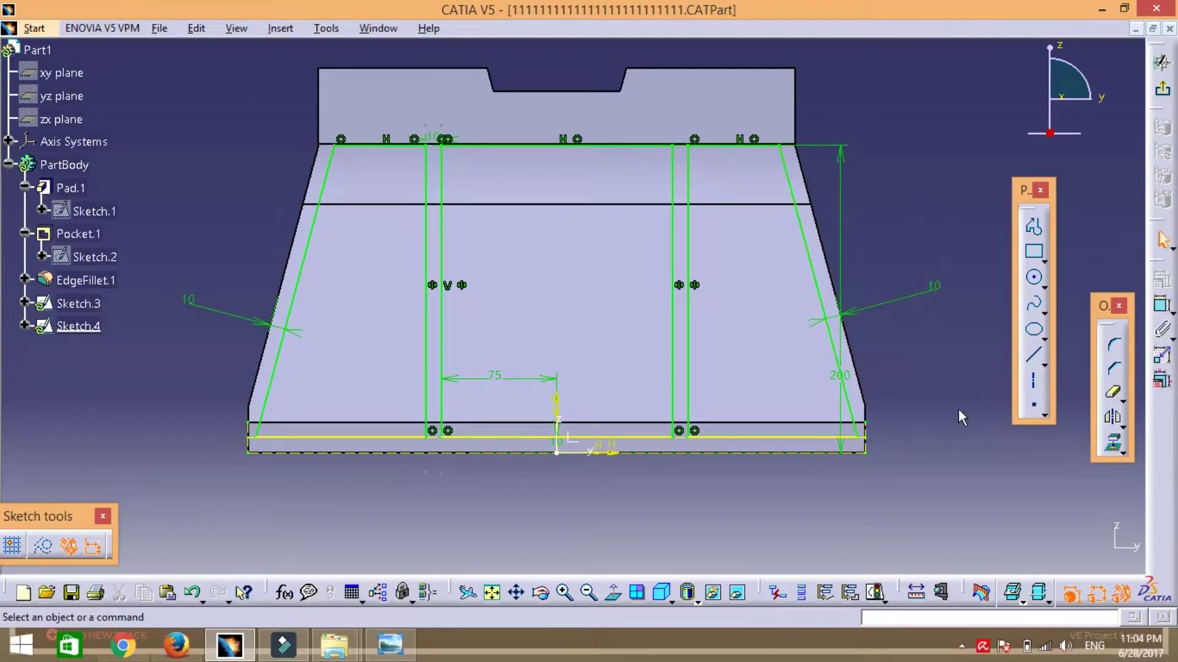
left_click(380, 655)
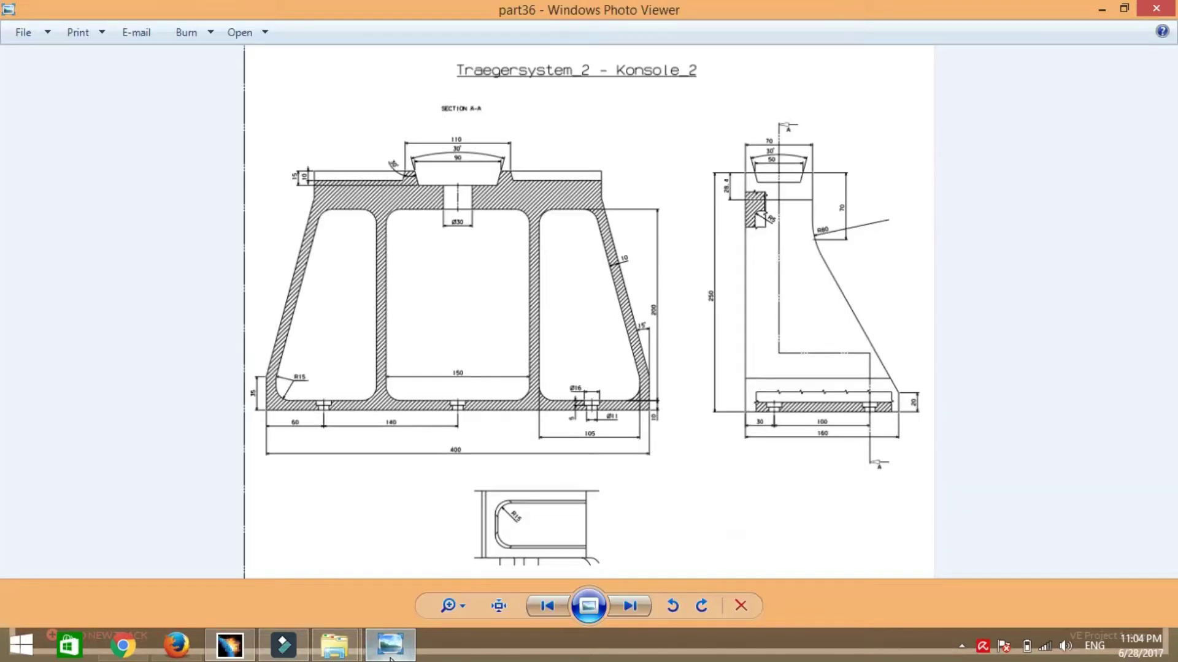
- Fillet the bottom-right inner corners with a corner radius of 5
left_click(242, 654)
left_click(1115, 341)
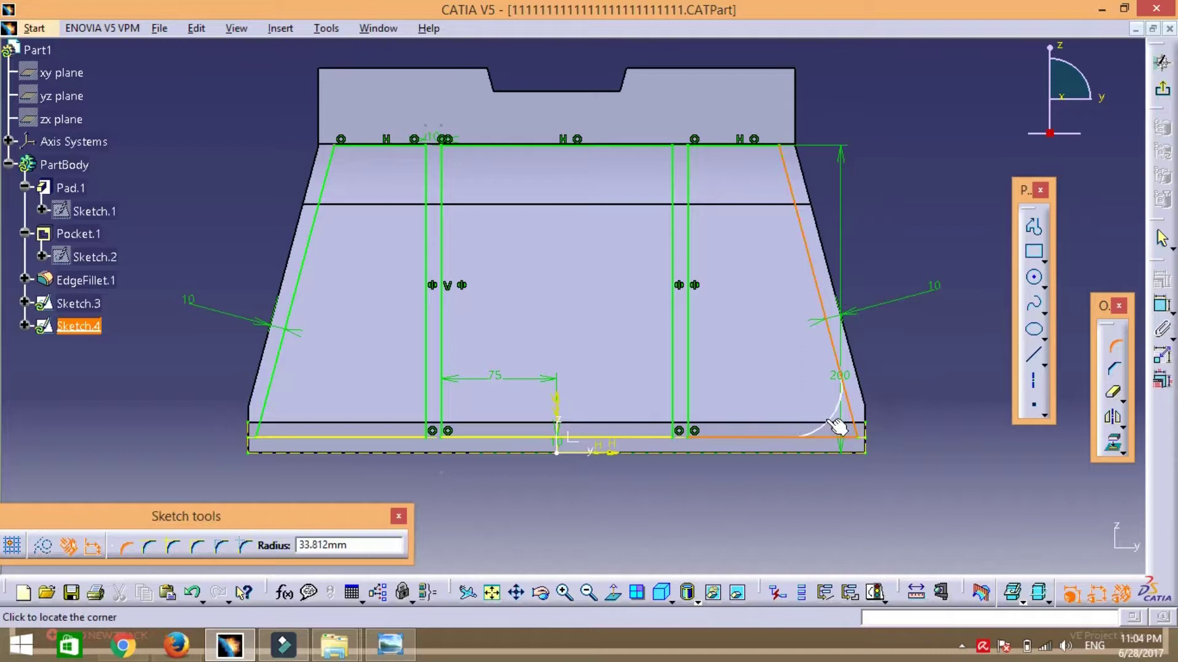
type("1")
left_click(816, 423)
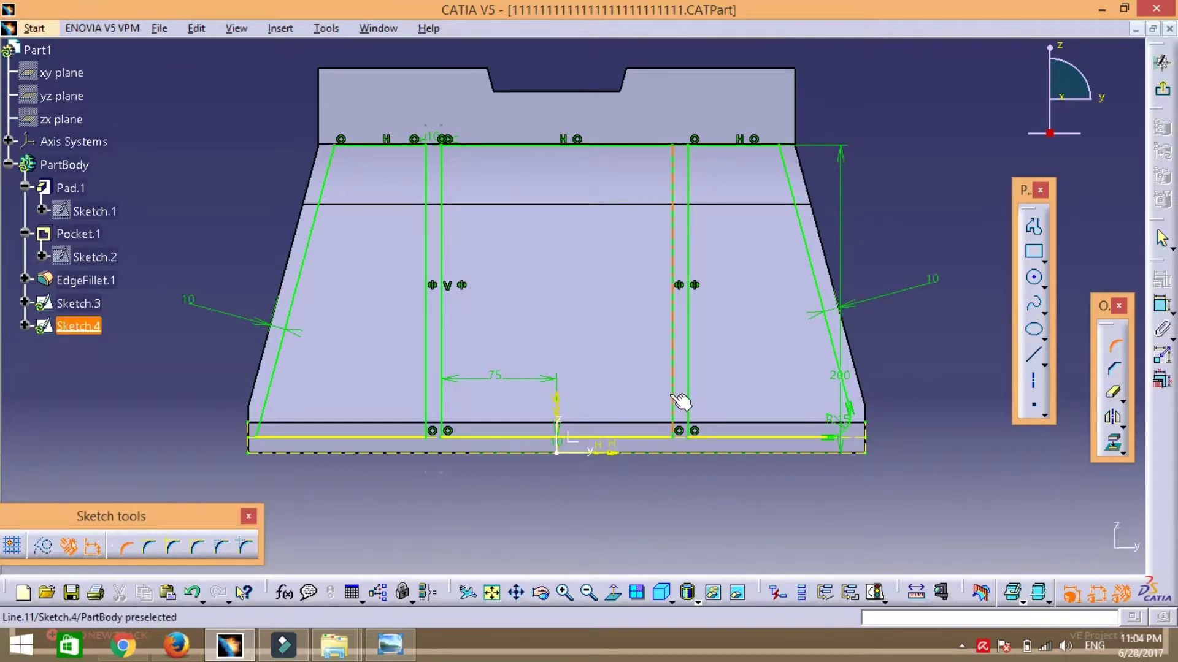
left_click(673, 436)
left_click(657, 426)
left_click(441, 417)
left_click(454, 437)
type("5")
key("Return")
- Round the corners at the left rib base, bottom-left, and right rib base
left_click(422, 416)
left_click(416, 437)
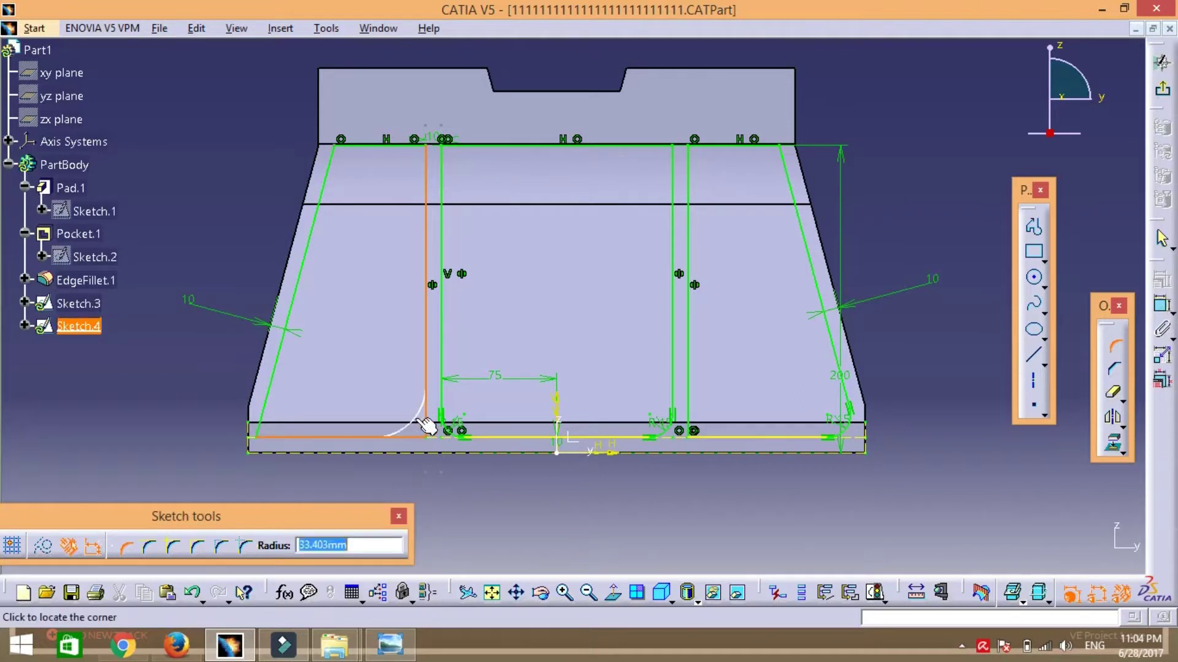
left_click(421, 421)
left_click(298, 439)
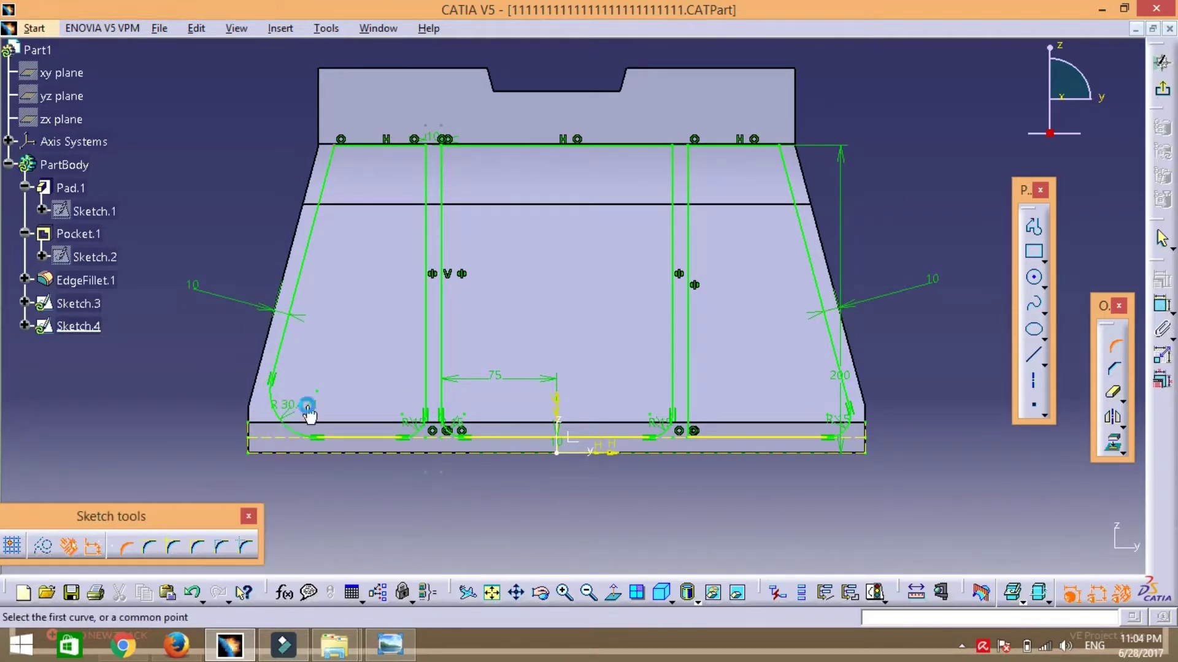
left_click(687, 394)
left_click(736, 439)
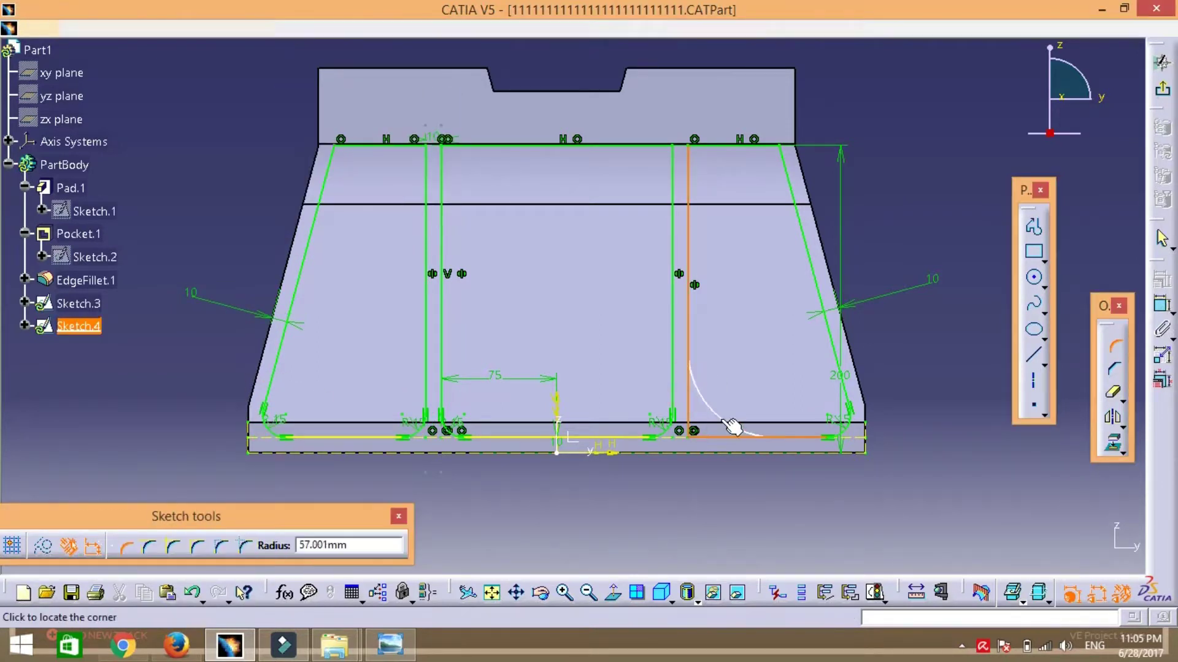
- Round the top-left, right rib top, and top-right inner corners
left_click(328, 168)
left_click(378, 147)
left_click(368, 179)
left_click(478, 146)
left_click(442, 183)
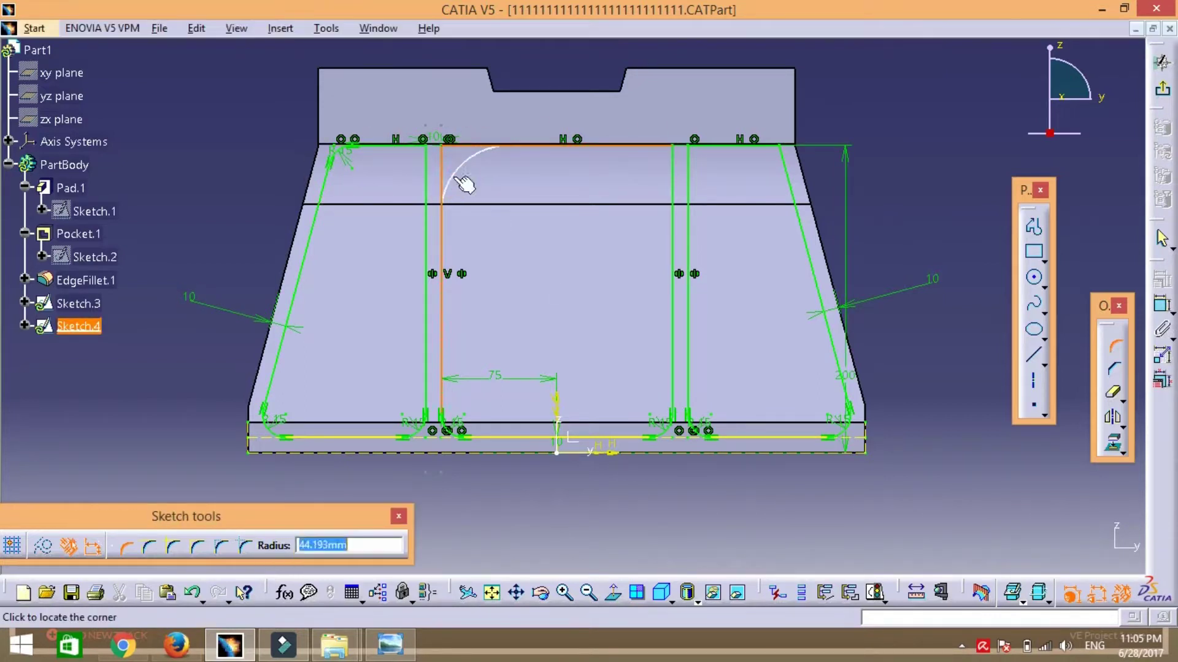
left_click(640, 147)
left_click(673, 179)
left_click(650, 163)
left_click(774, 148)
left_click(793, 184)
- Check the reference drawing and fillet the remaining top cavity corners
left_click(390, 644)
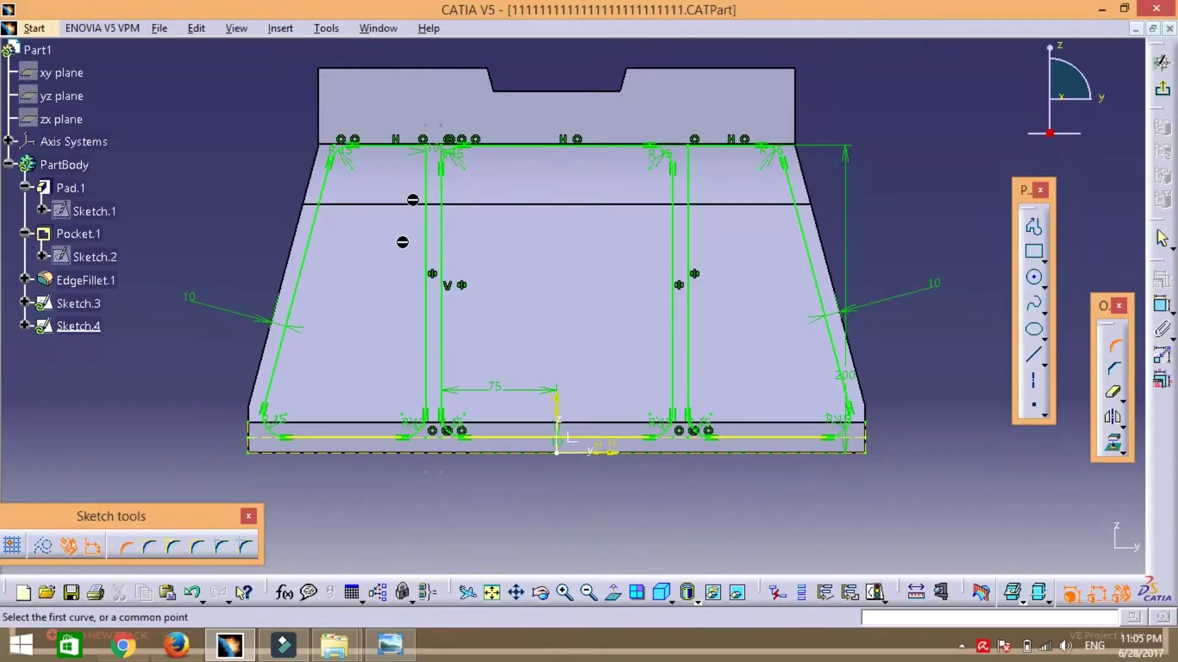
left_click(406, 147)
left_click(427, 184)
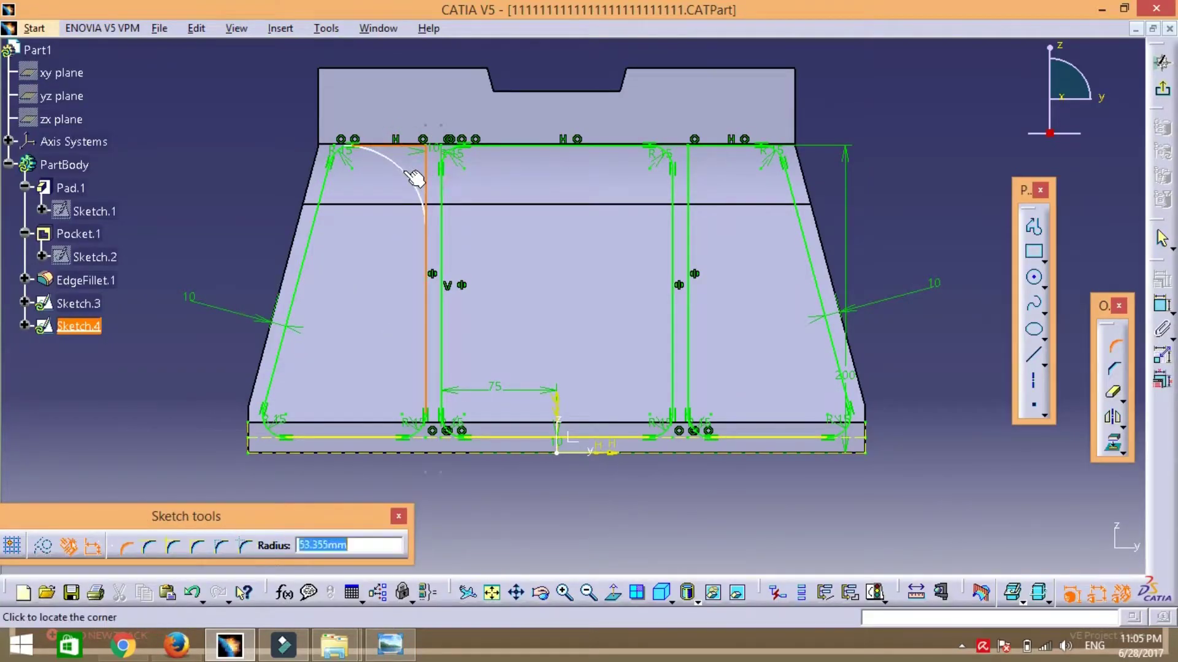
left_click(700, 174)
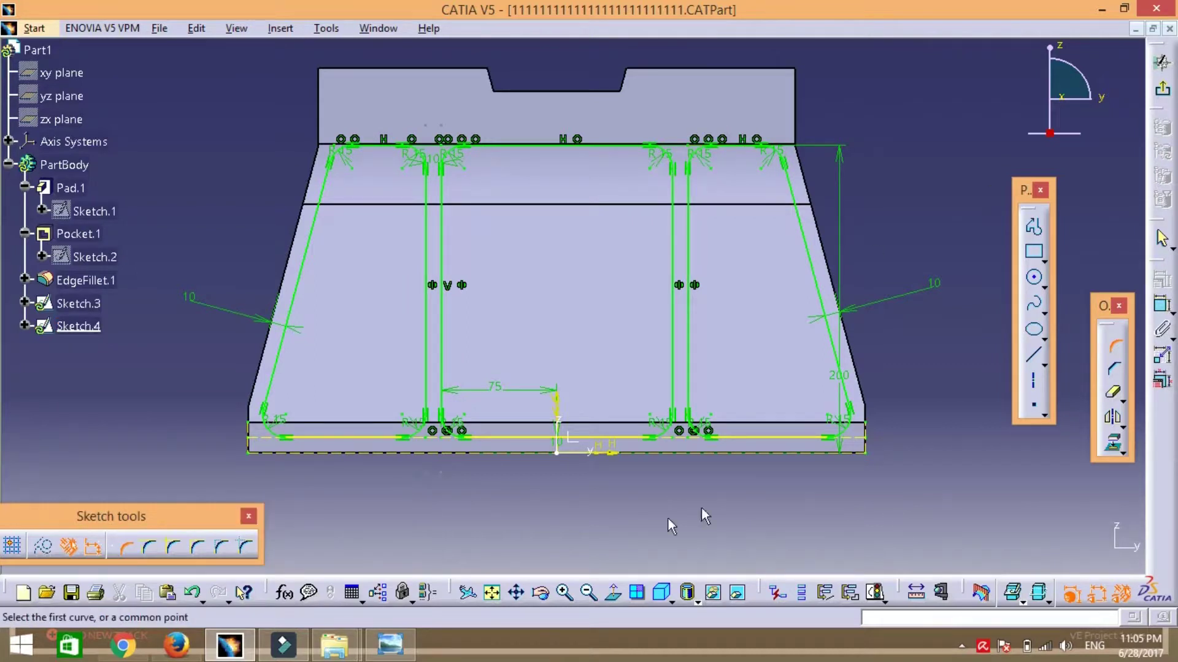
- Run Sketch Analysis to check whether the cavity sketch is fully constrained
left_click(875, 593)
left_click(1032, 290)
left_click(48, 174)
left_click(456, 137)
- Select the cavity outline sketch via its context options, then dismiss the menu
right_click(423, 110)
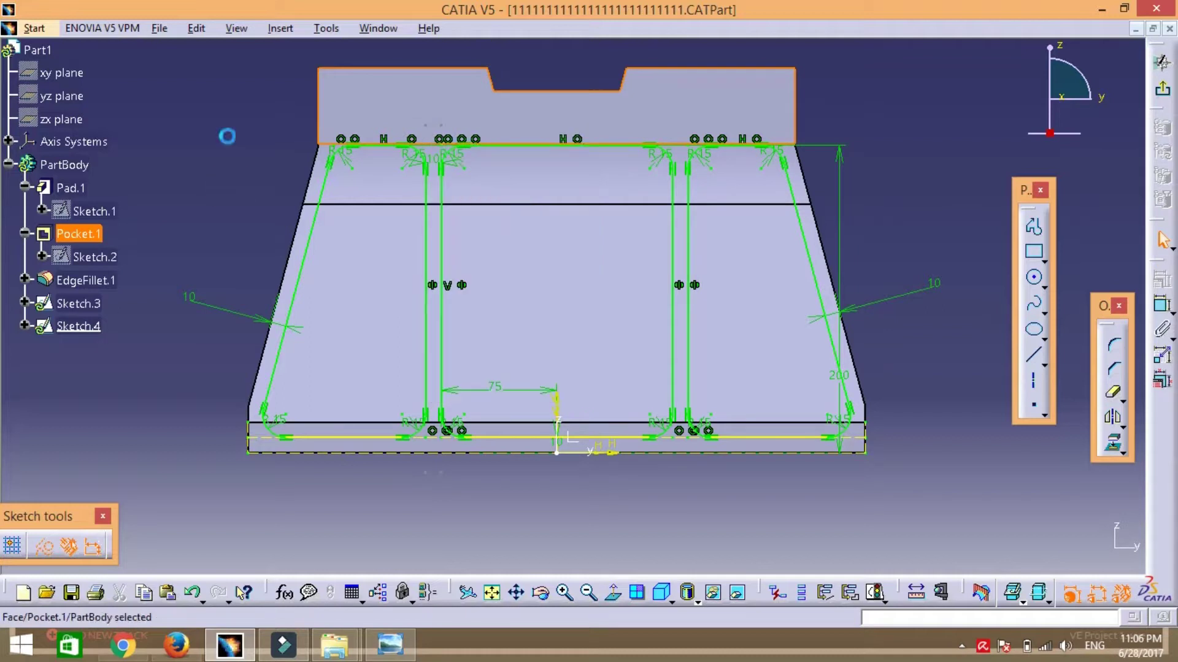
right_click(421, 123)
left_click(205, 171)
right_click(434, 480)
key("Escape")
- Pocket Sketch.4 with reversed direction, 200 mm first limit and 70 mm second limit
left_click(1163, 62)
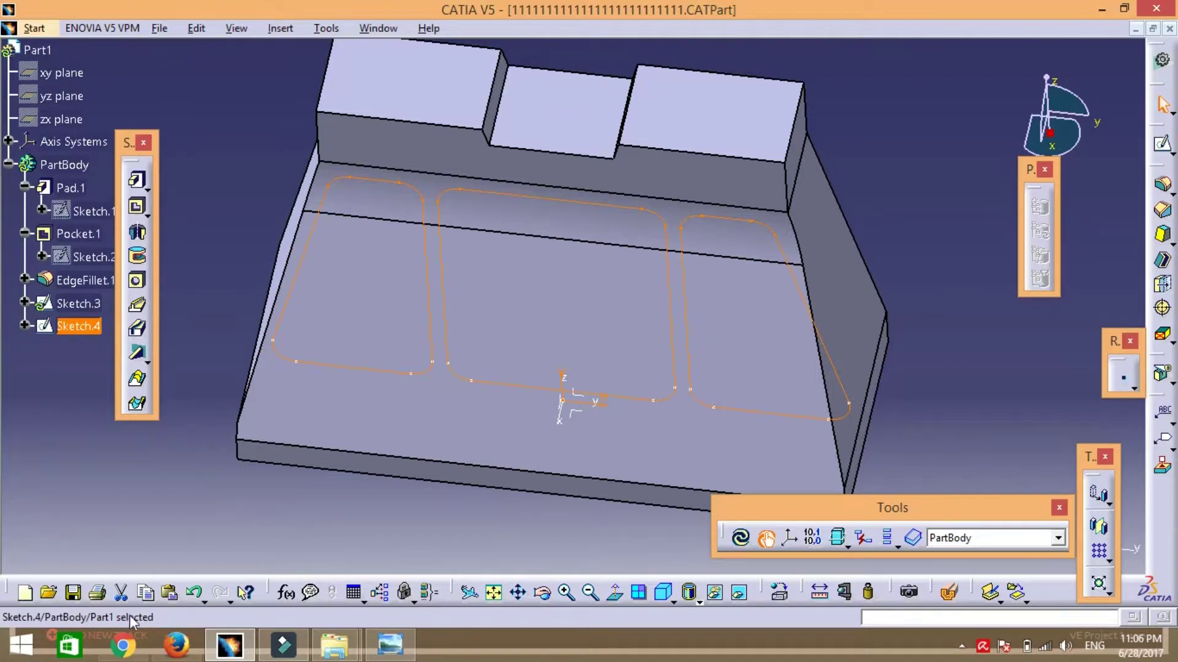
left_click(136, 207)
mouse_move(113, 44)
left_mouse_down()
mouse_move(169, 181)
mouse_move(200, 10)
left_mouse_up()
left_click(563, 283)
left_click(202, 416)
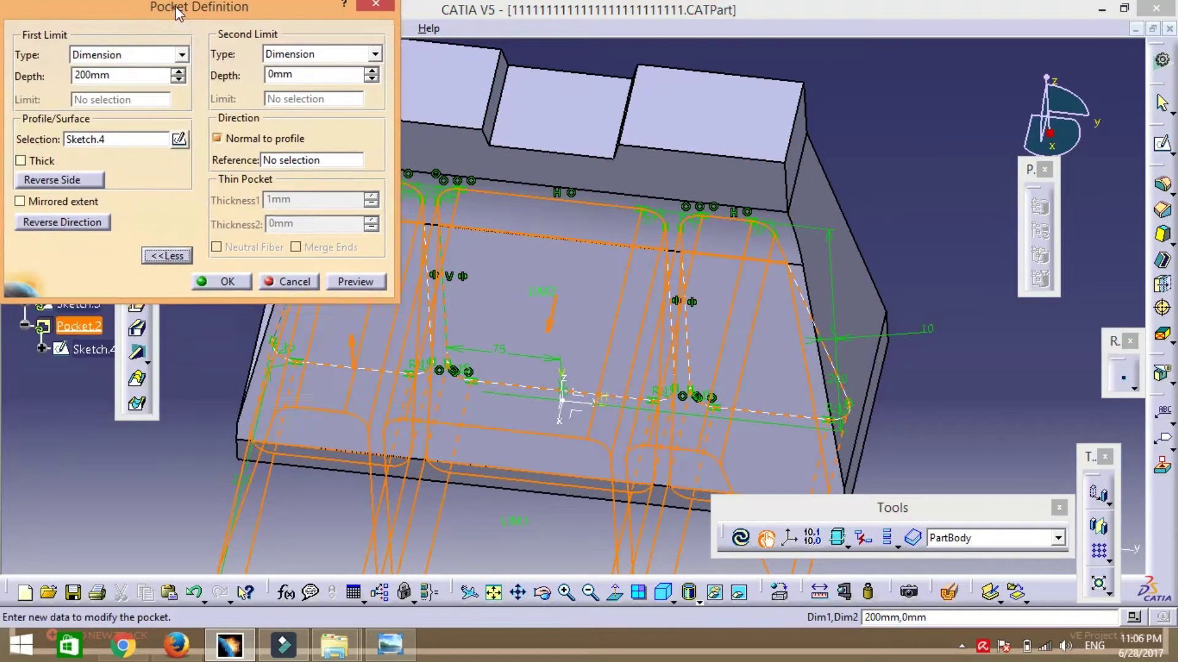
left_click(393, 645)
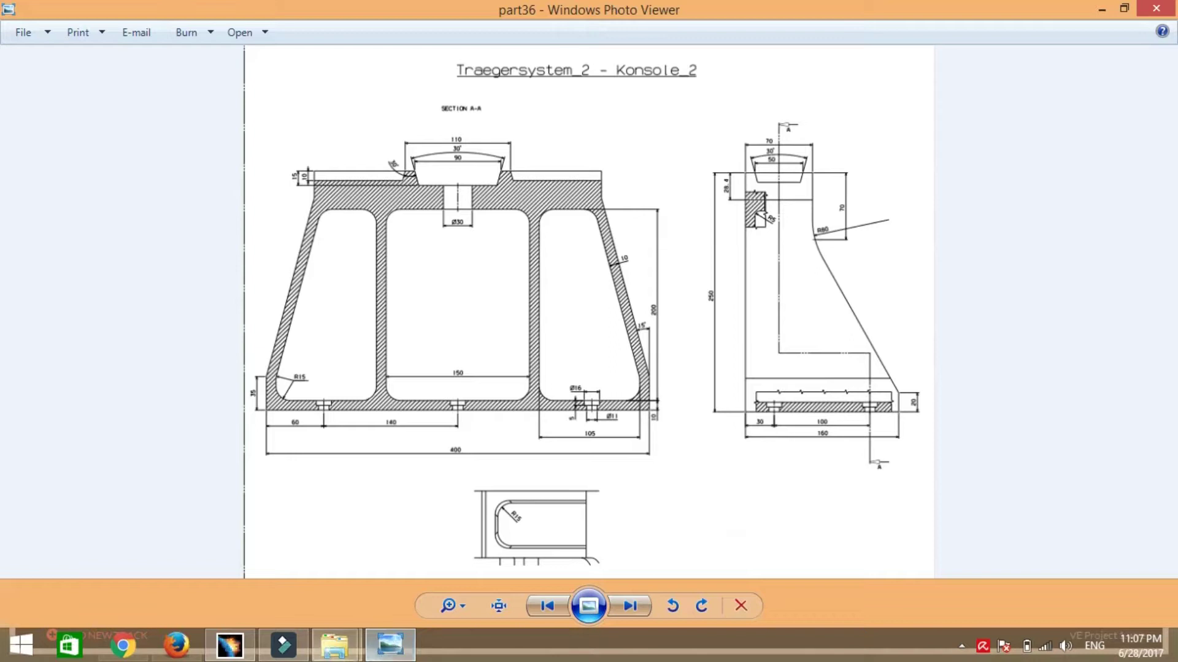
left_click(255, 648)
type("70")
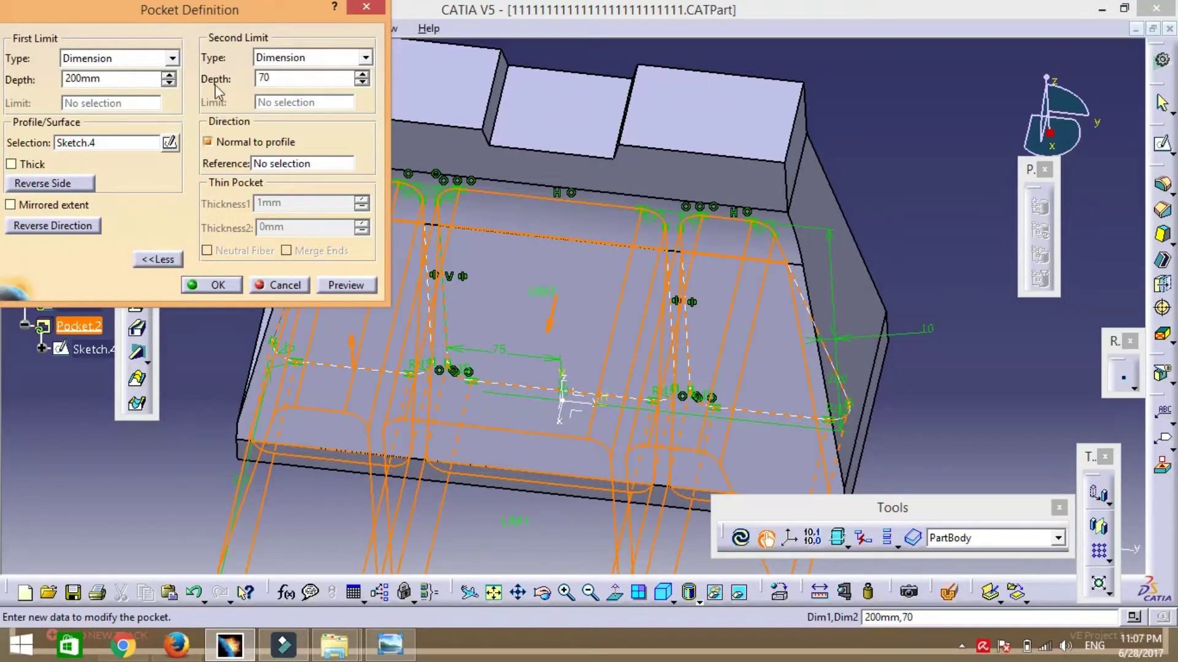
left_click(338, 283)
mouse_move(189, 484)
middle_mouse_down()
mouse_move(782, 359)
mouse_move(773, 336)
middle_mouse_up()
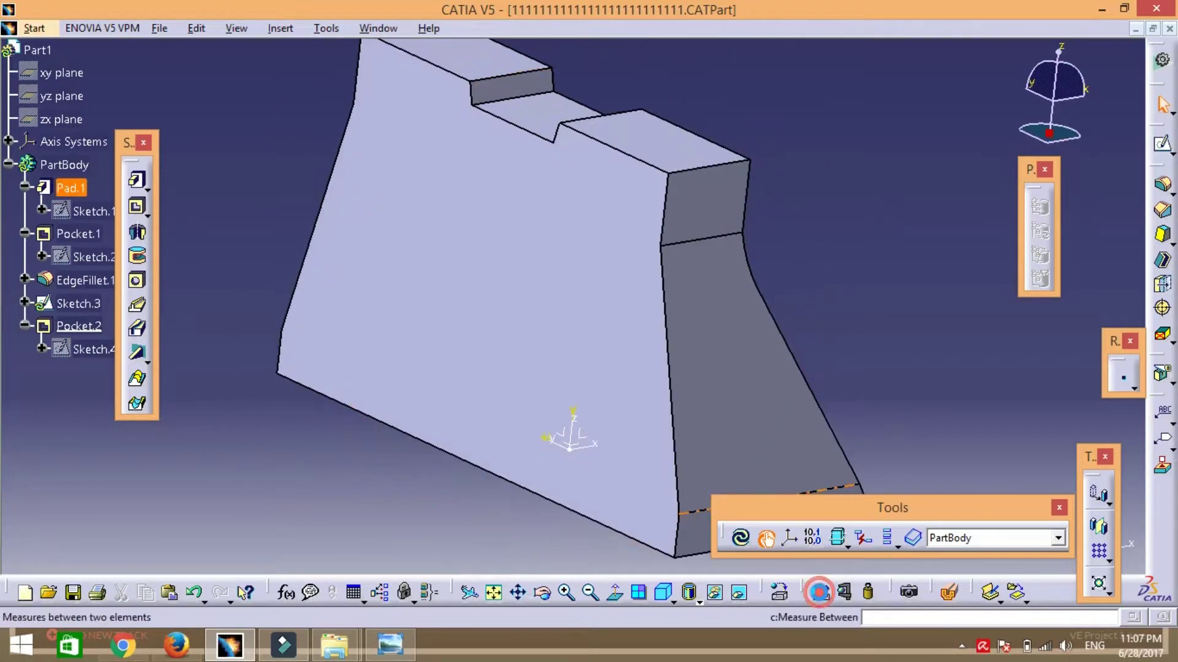
- Measure the 10 mm wall between two pocket faces with Measure Between
left_click(819, 592)
left_click(598, 442)
middle_click_drag(539, 561, 473, 360)
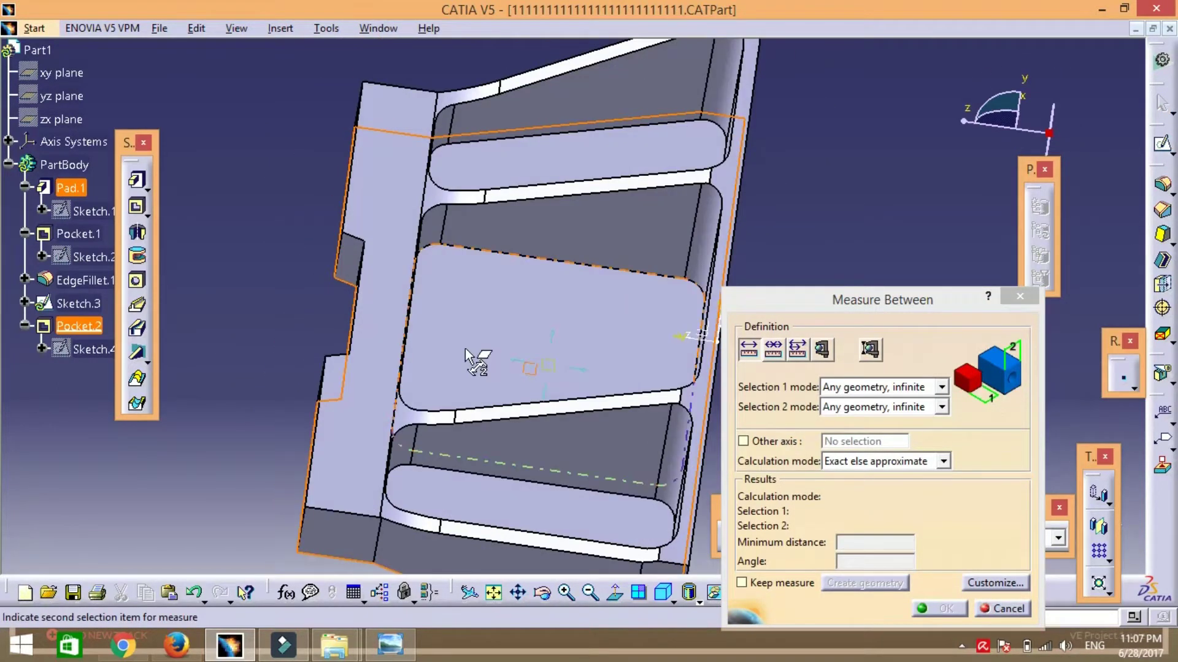
left_click(473, 360)
left_click(941, 609)
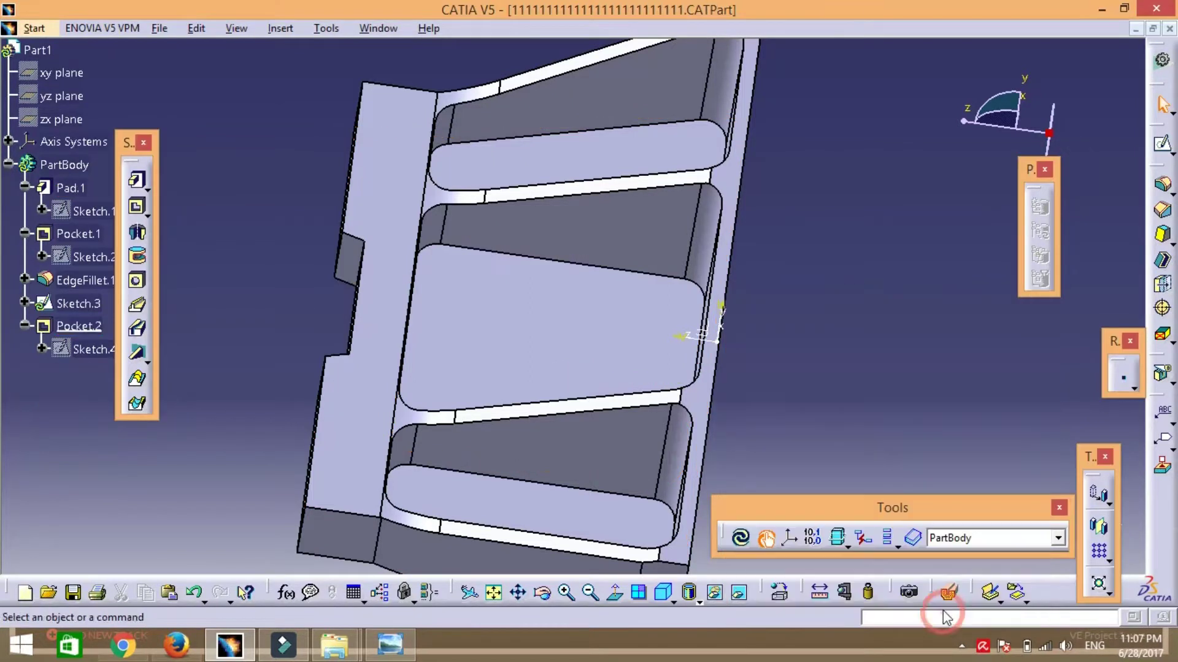
- Orbit the part and bring up the bracket drawing in Photo Viewer
middle_click_drag(693, 344, 567, 552)
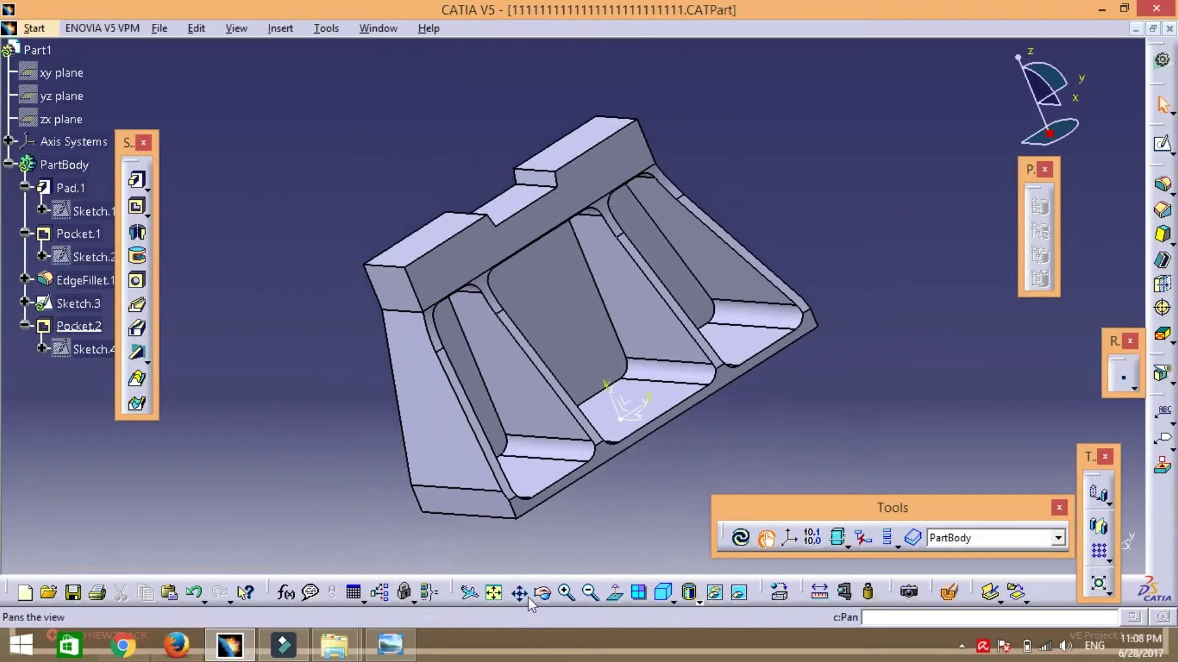
left_click(390, 644)
left_click(403, 647)
left_click(403, 647)
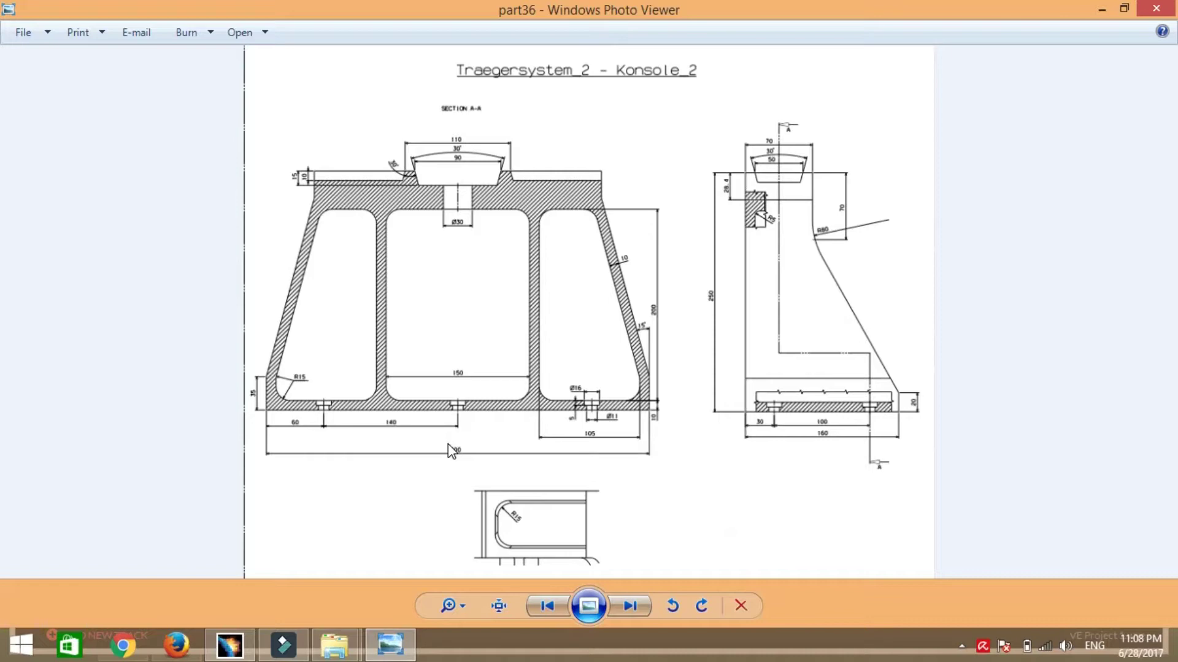
- Place Hole.1 on the left cavity floor and open its positioning Sketch.5
left_click(239, 651)
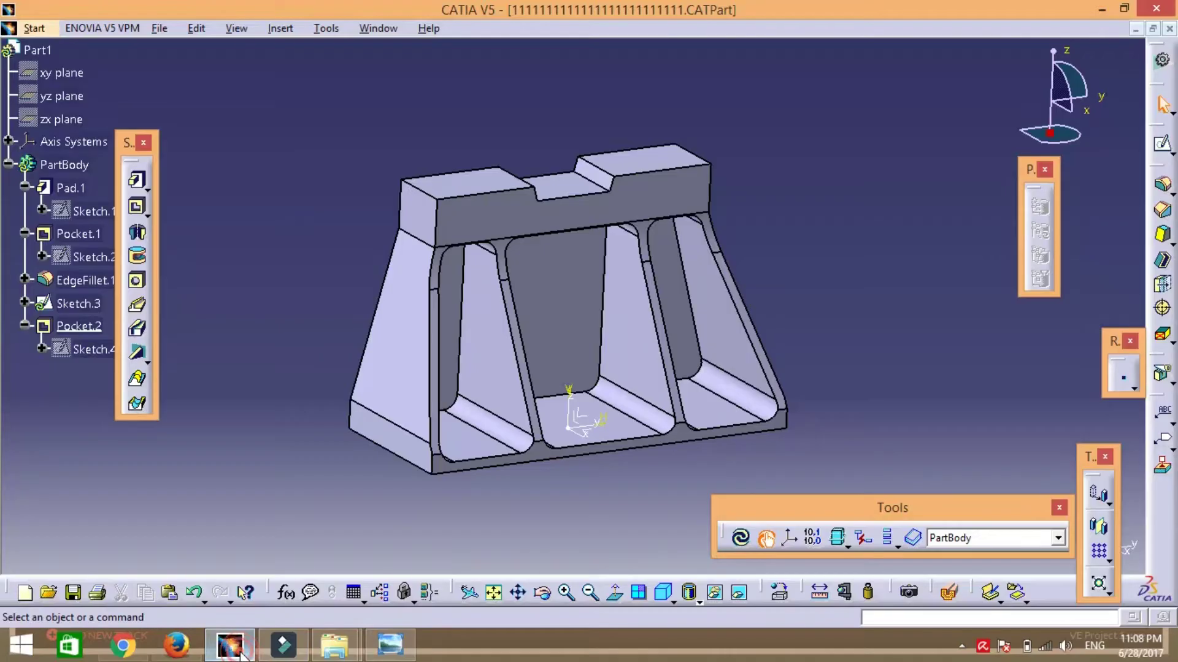
left_click(473, 446)
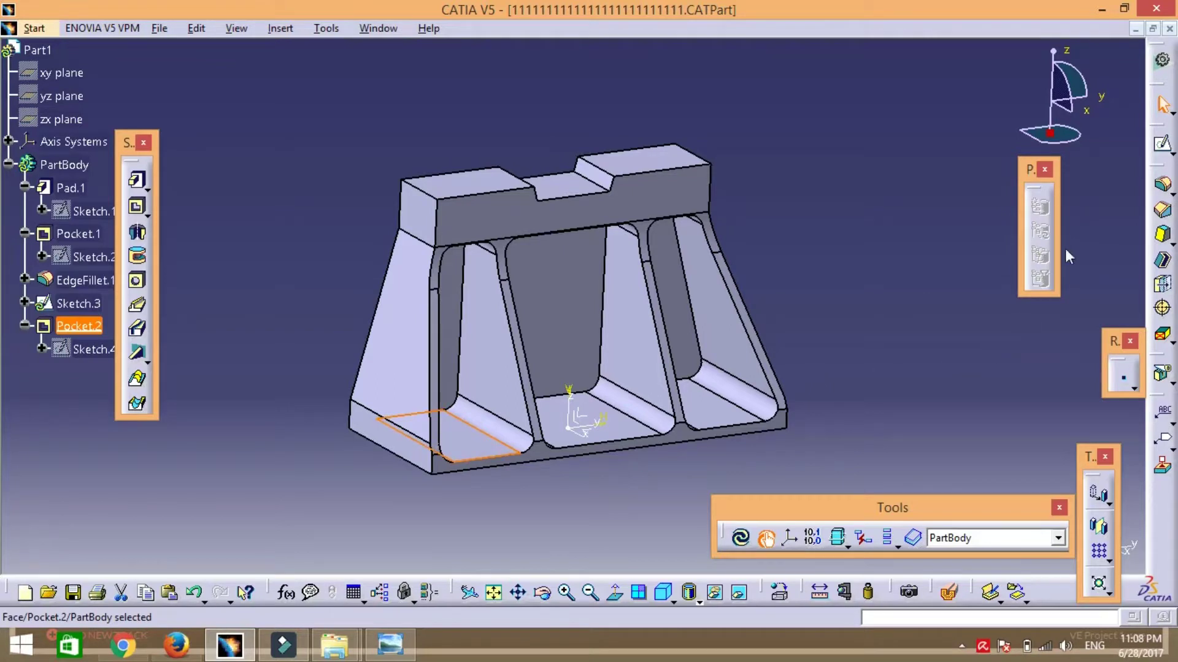
left_click(873, 402)
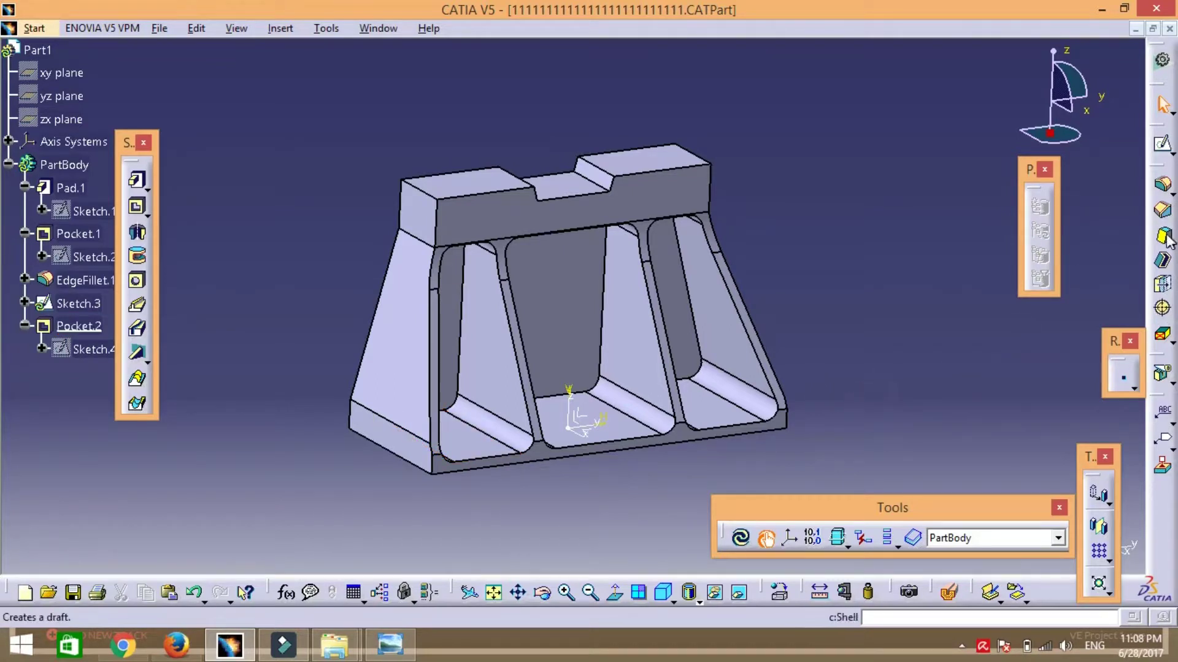
left_click(78, 303)
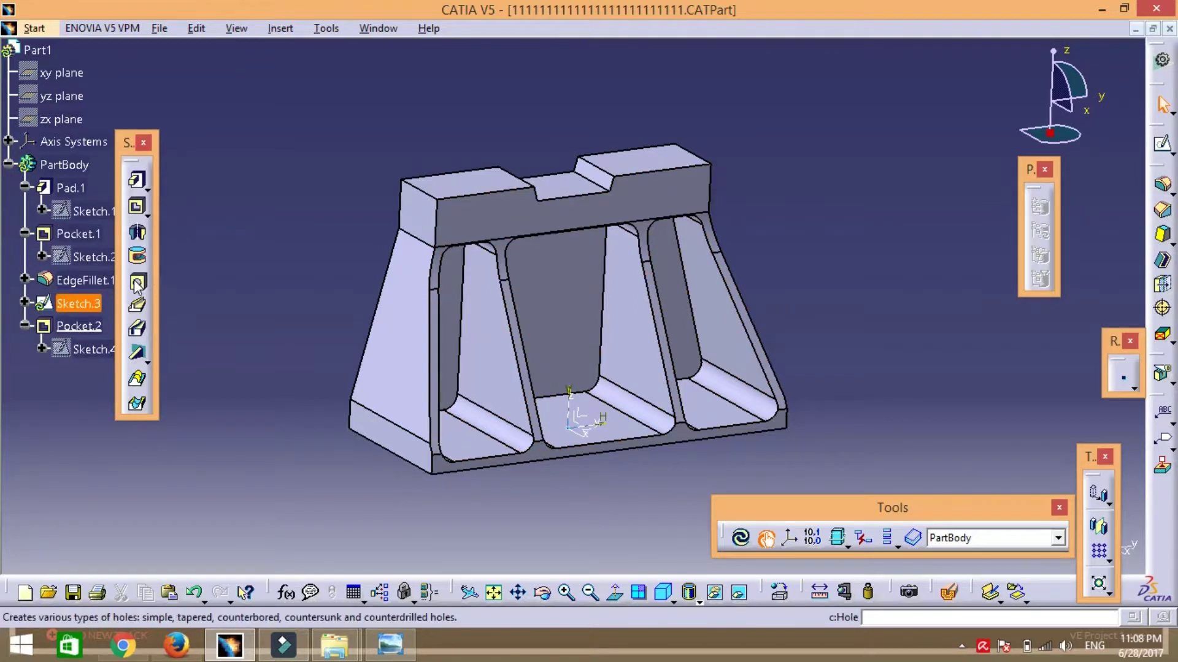
left_click(137, 284)
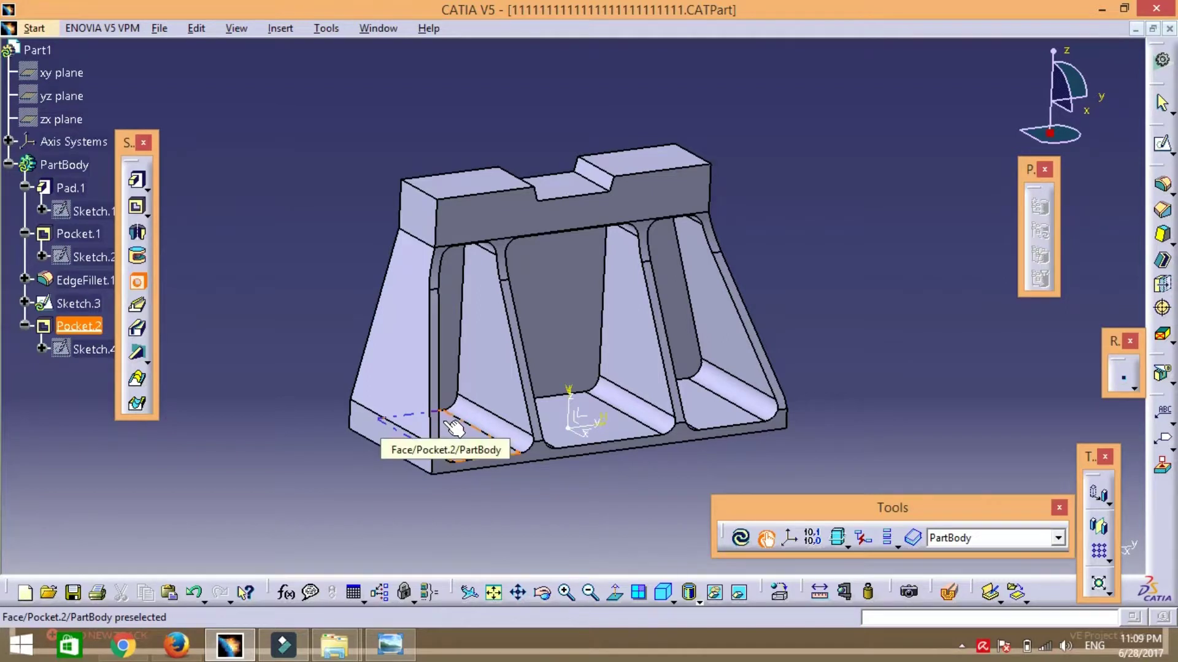
left_click(455, 427)
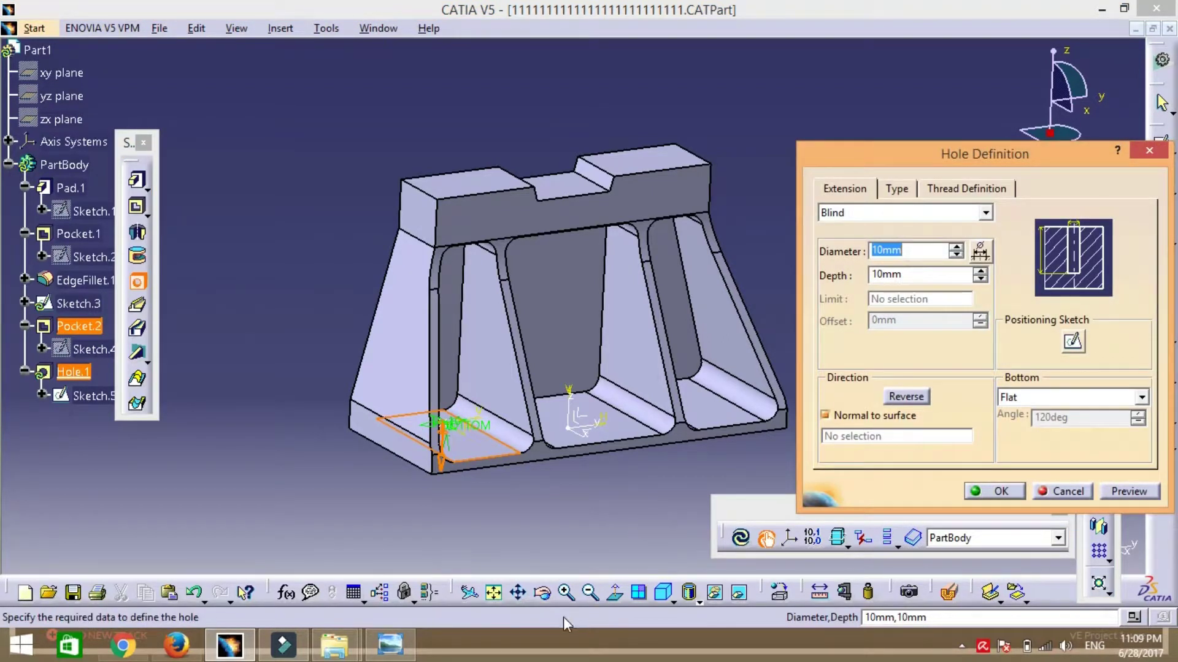
left_click(1074, 342)
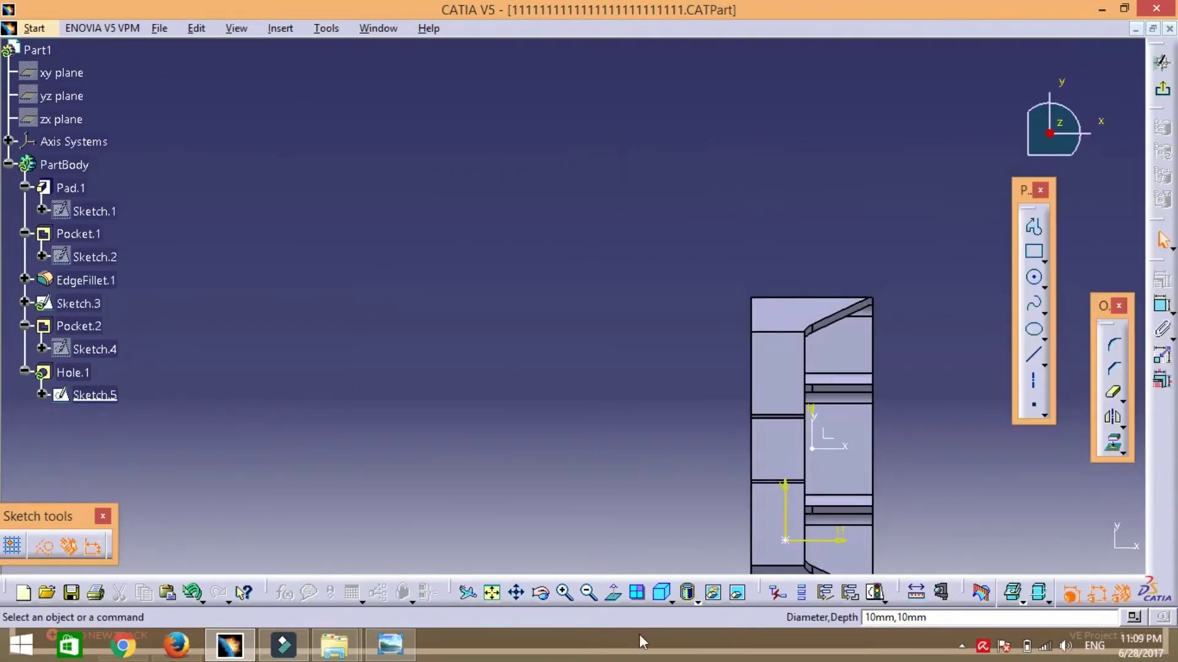
- Dimension the hole centre 60 mm from the part's left edge
left_click(517, 592)
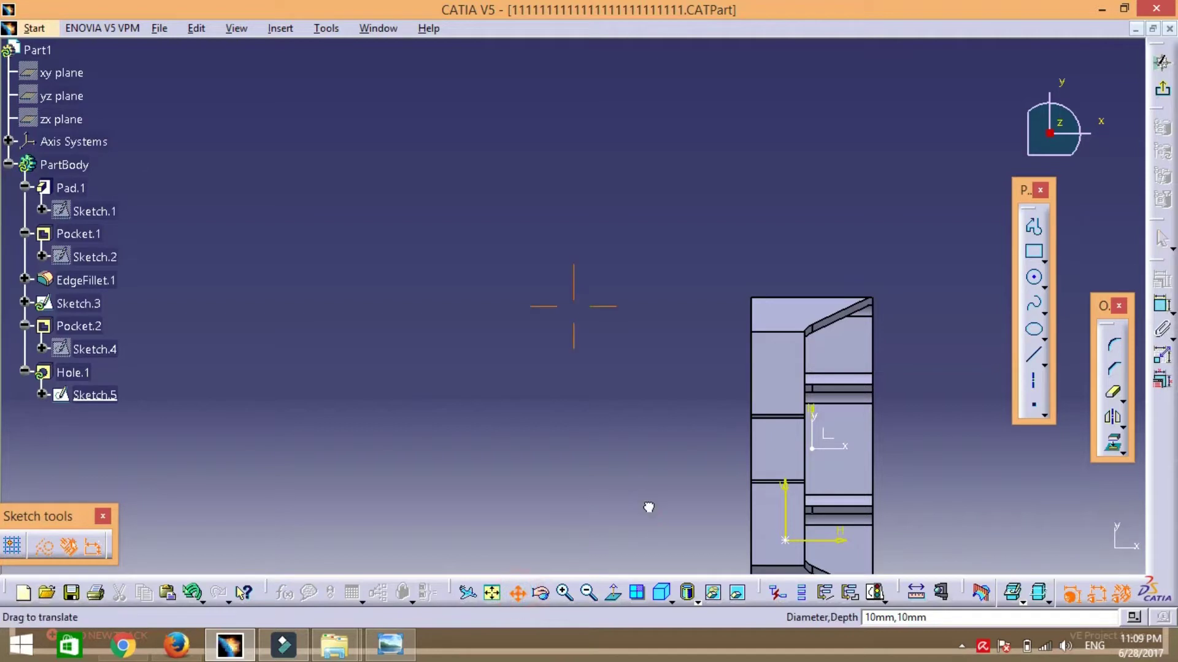
left_click_drag(646, 507, 484, 342)
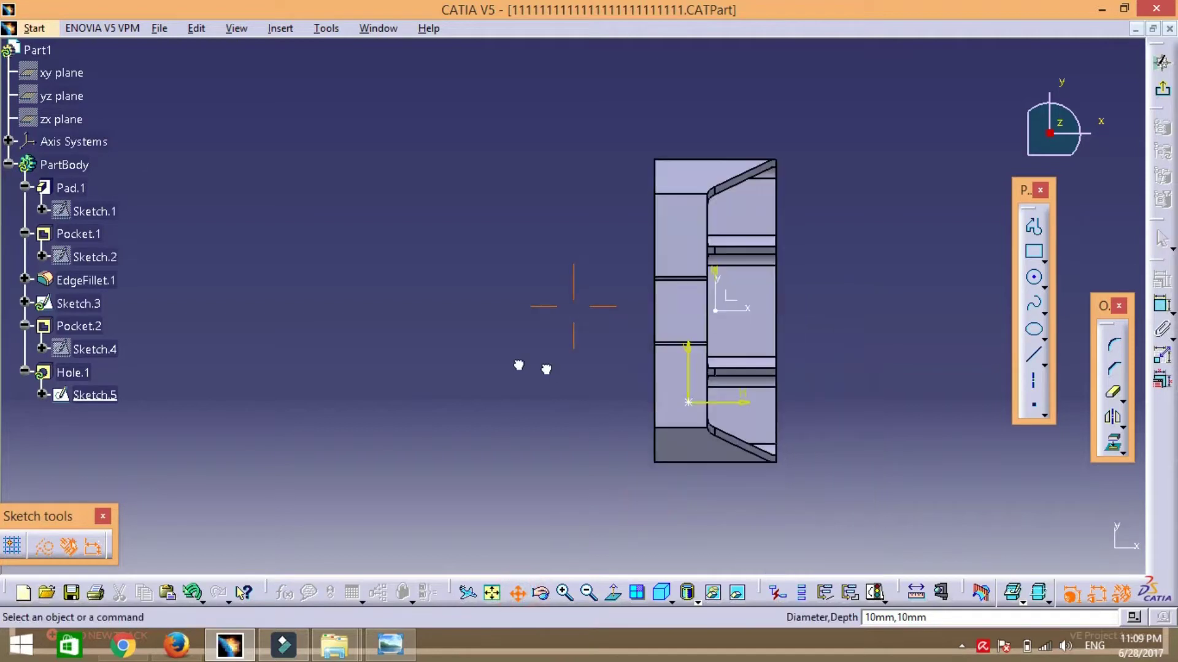
left_click(1162, 304)
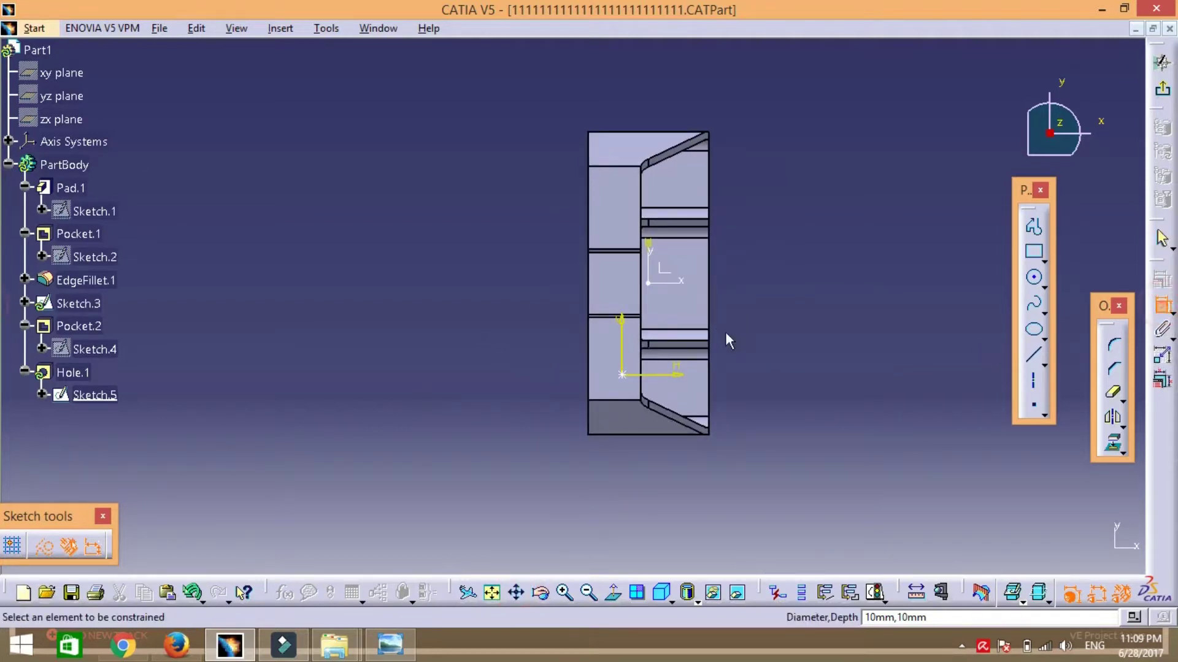
left_click(589, 384)
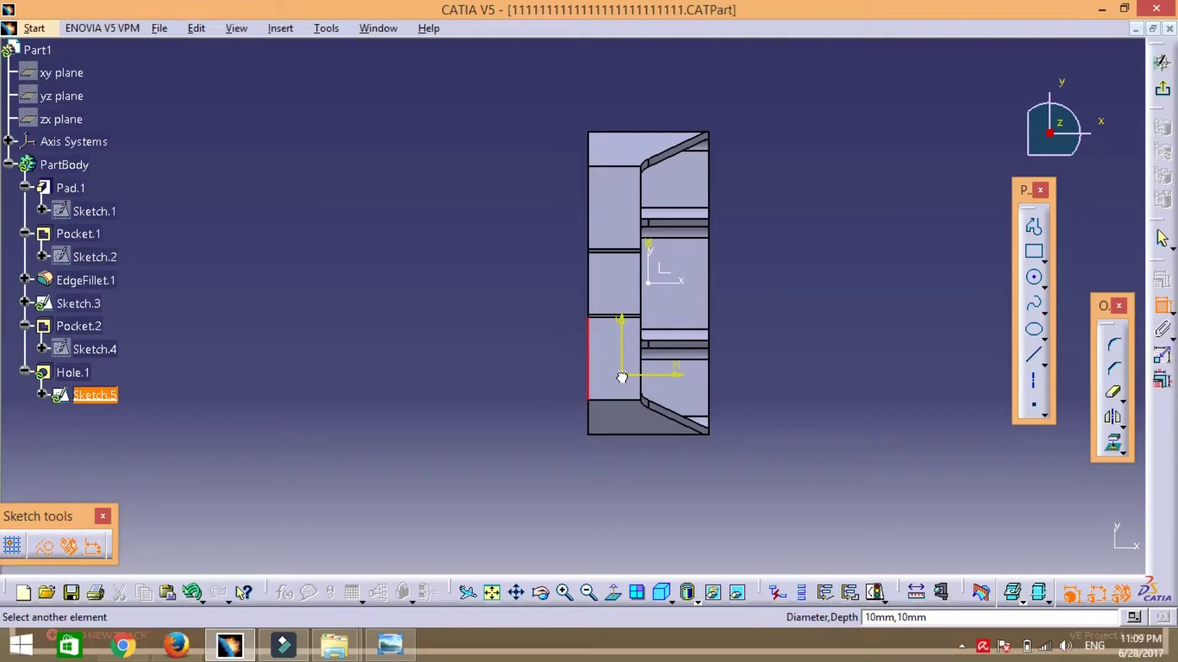
left_click(622, 376)
left_click(585, 503)
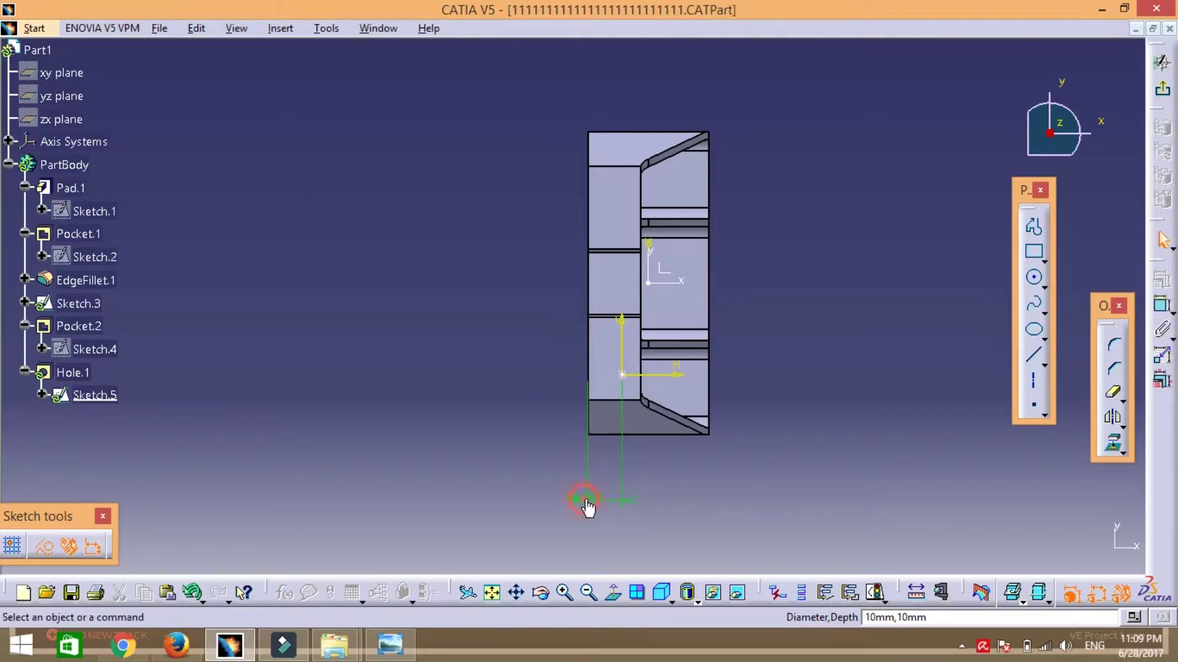
double_click(587, 496)
type("60")
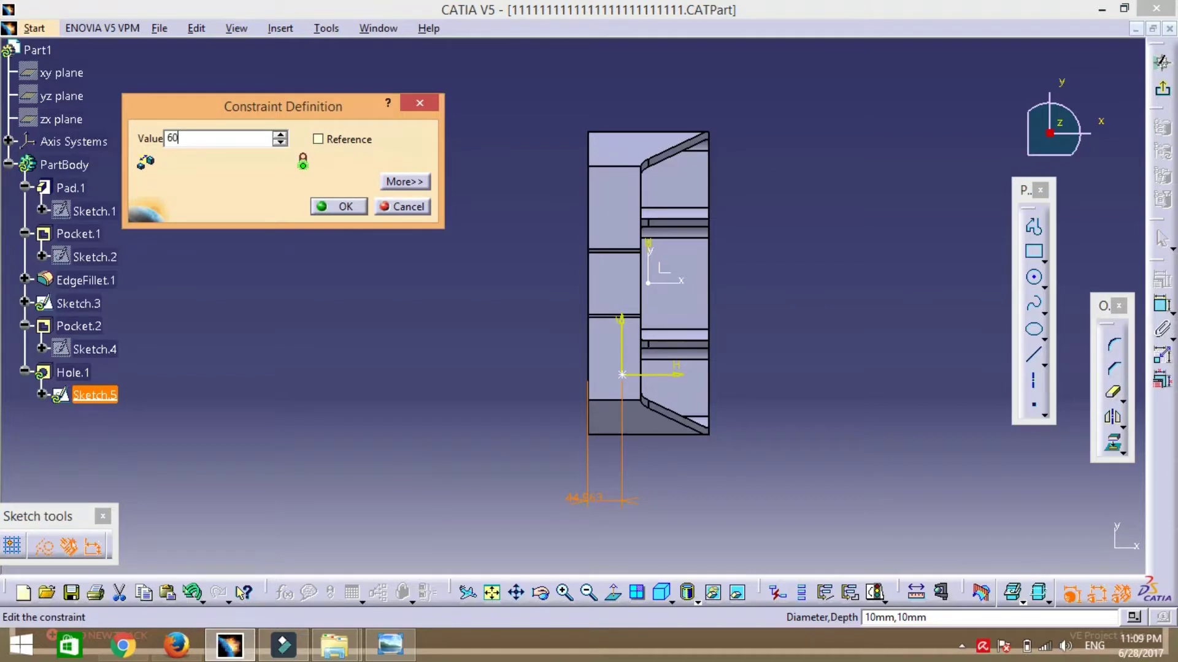
key("Return")
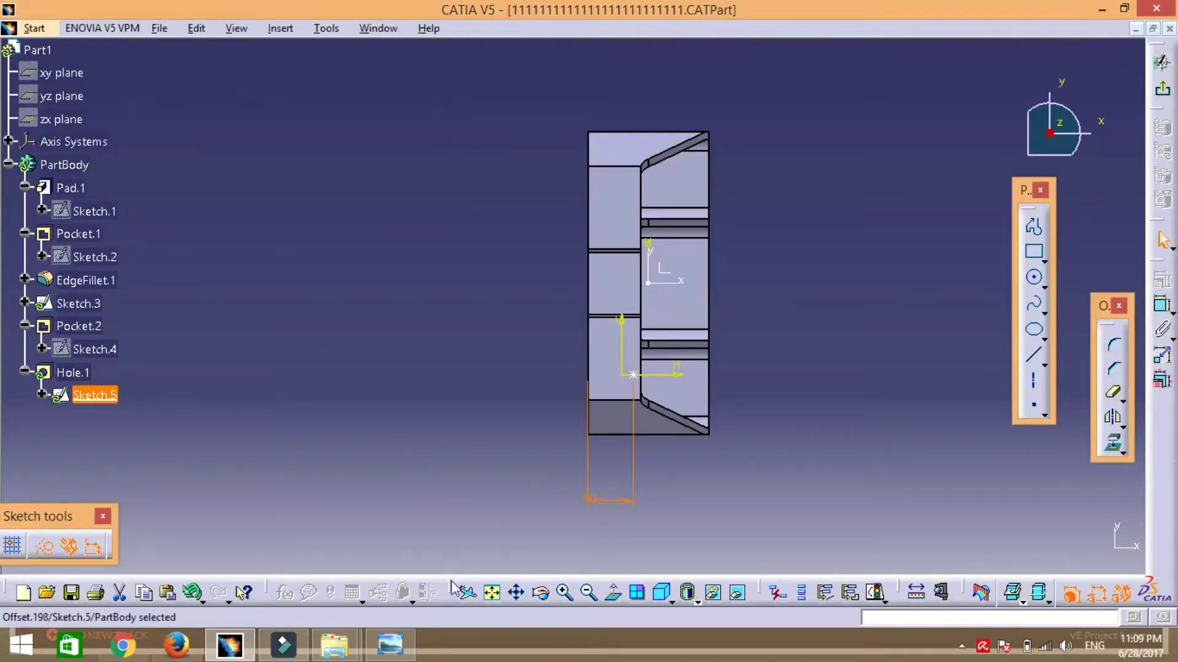
- After checking the drawing, dimension the hole centre 60 mm from the bottom edge
left_click(381, 642)
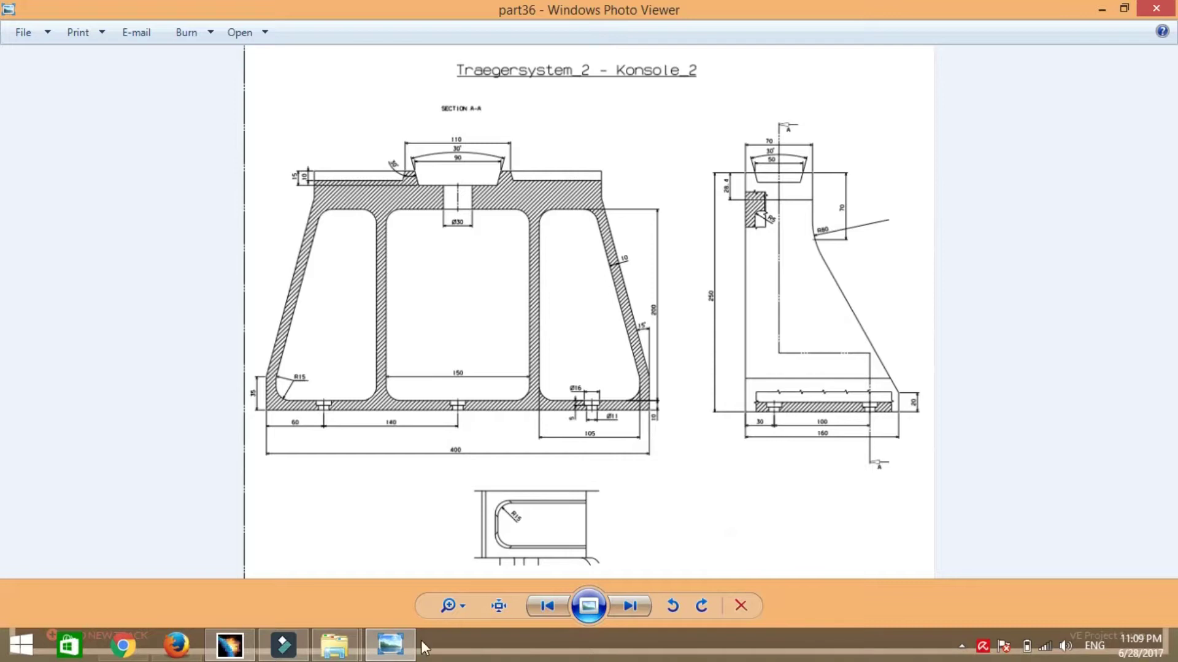
mouse_move(390, 645)
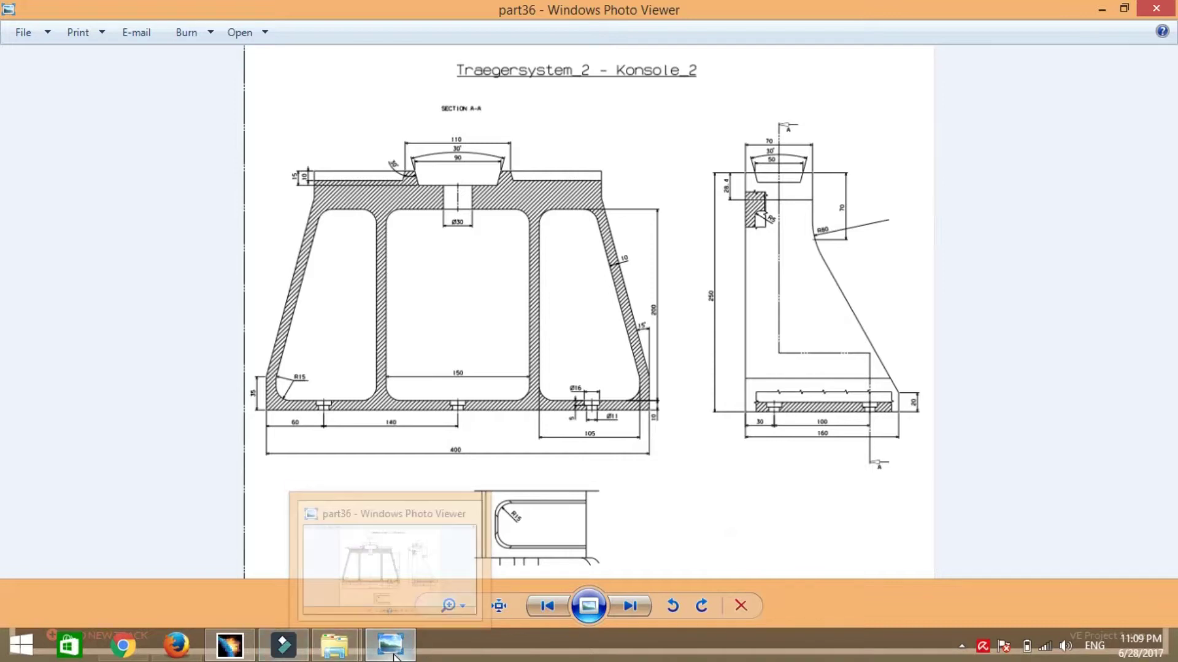
left_click(229, 644)
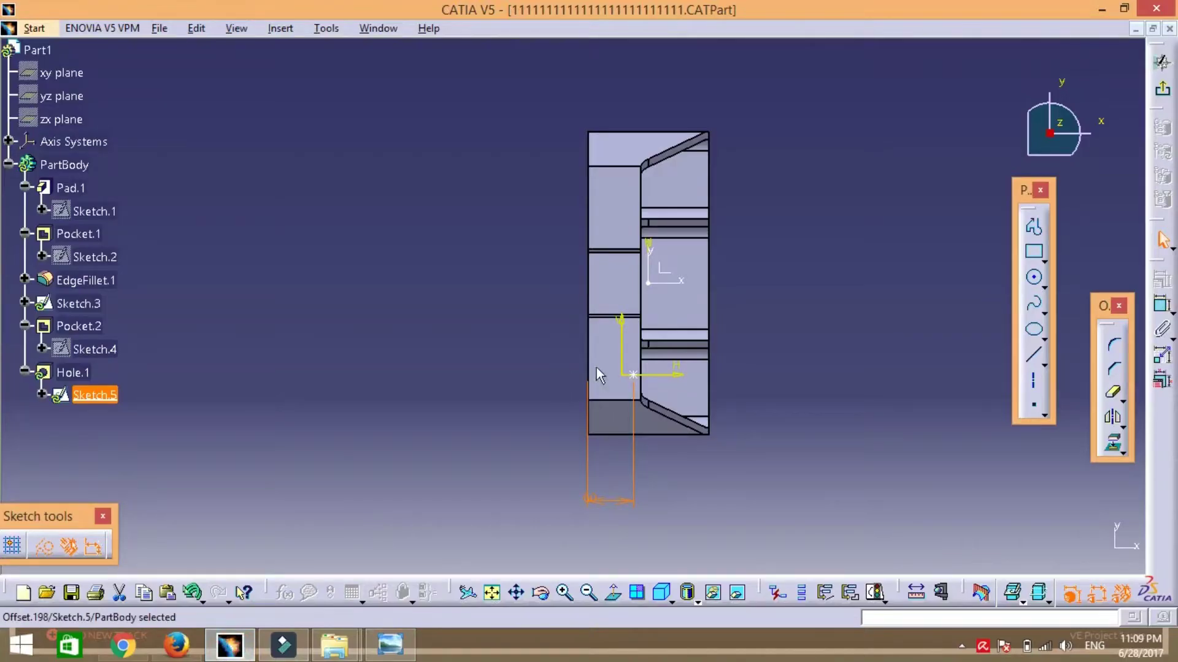
left_click(1162, 303)
left_click(636, 374)
left_click(687, 435)
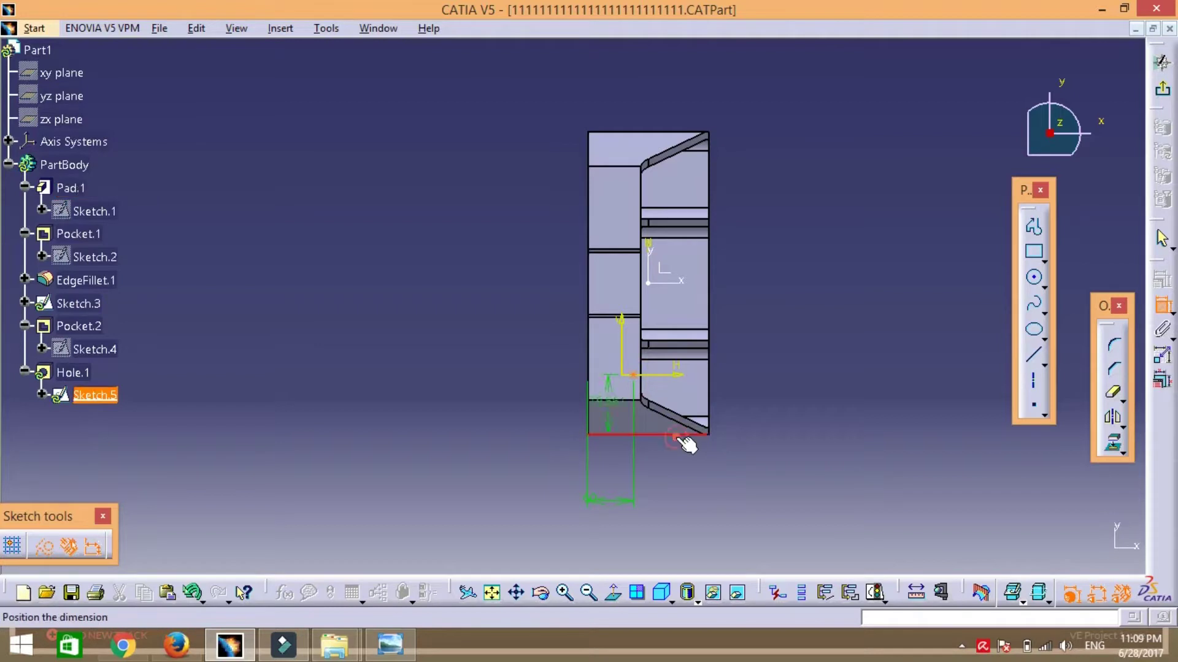
left_click(806, 415)
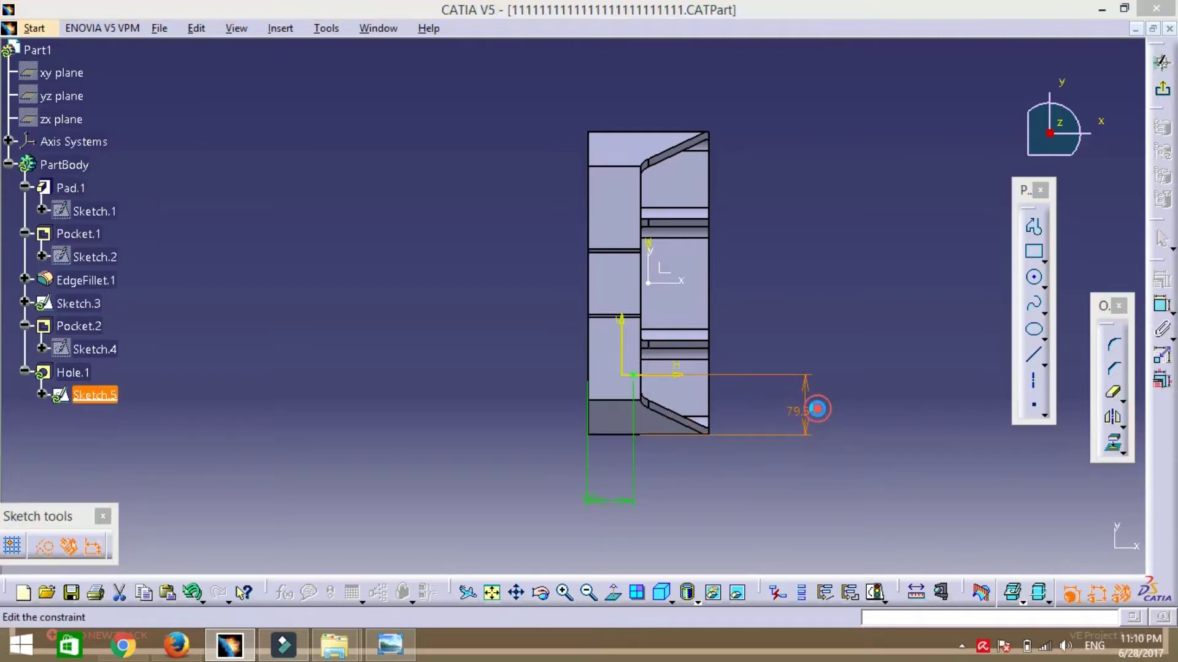
double_click(804, 411)
type("60")
key("Return")
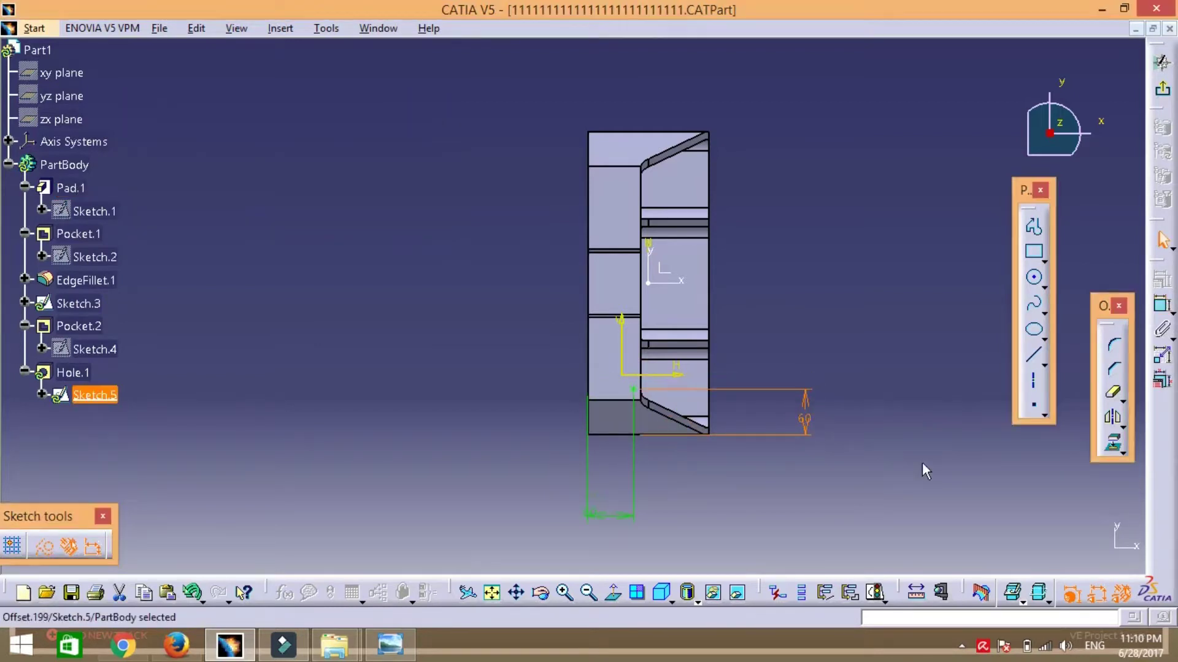
- Make Hole.1 counterbored with a 16 mm counterbore diameter, per the reference drawing
left_click(1161, 91)
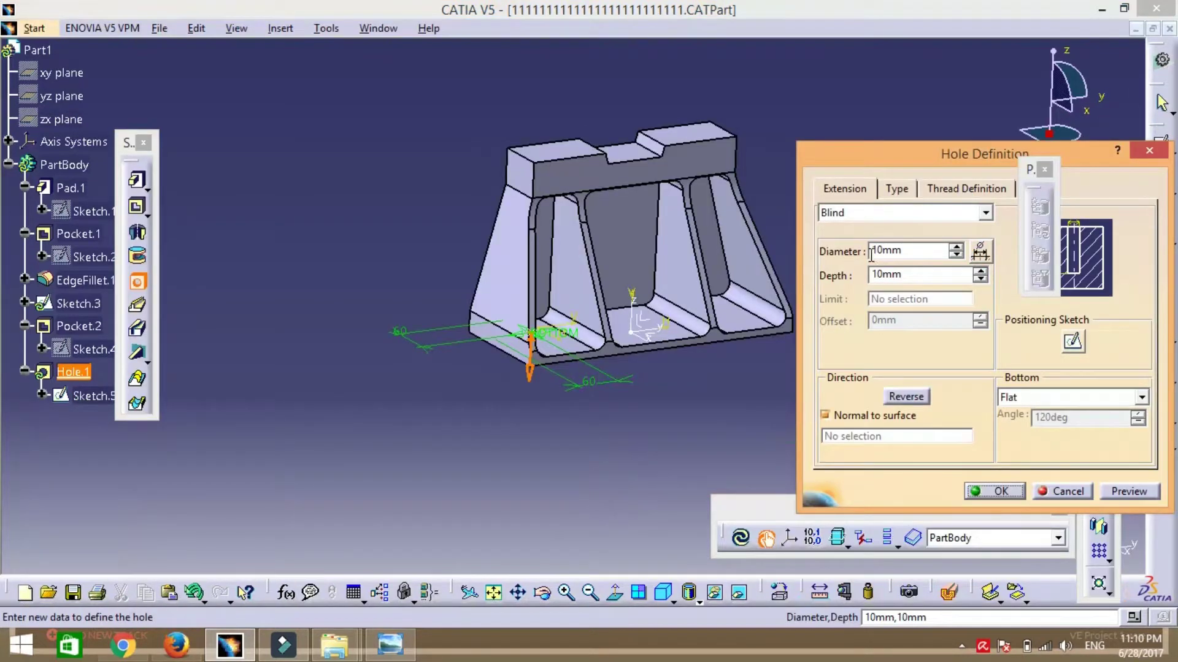
left_click(901, 190)
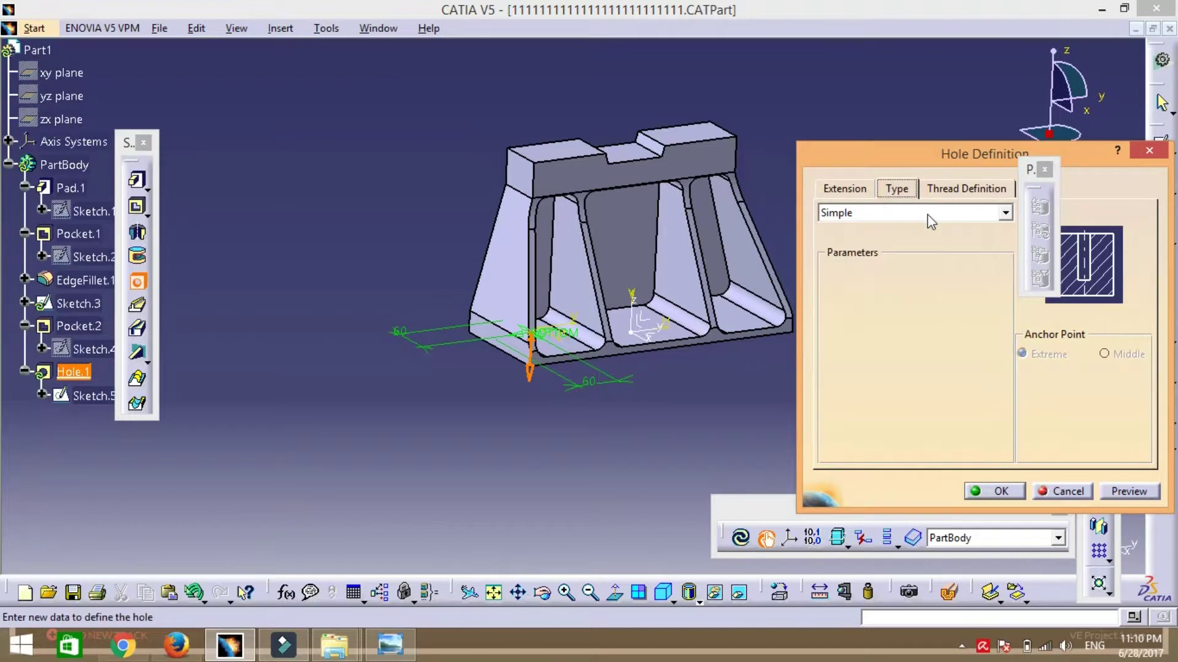
left_click(923, 215)
left_click(910, 260)
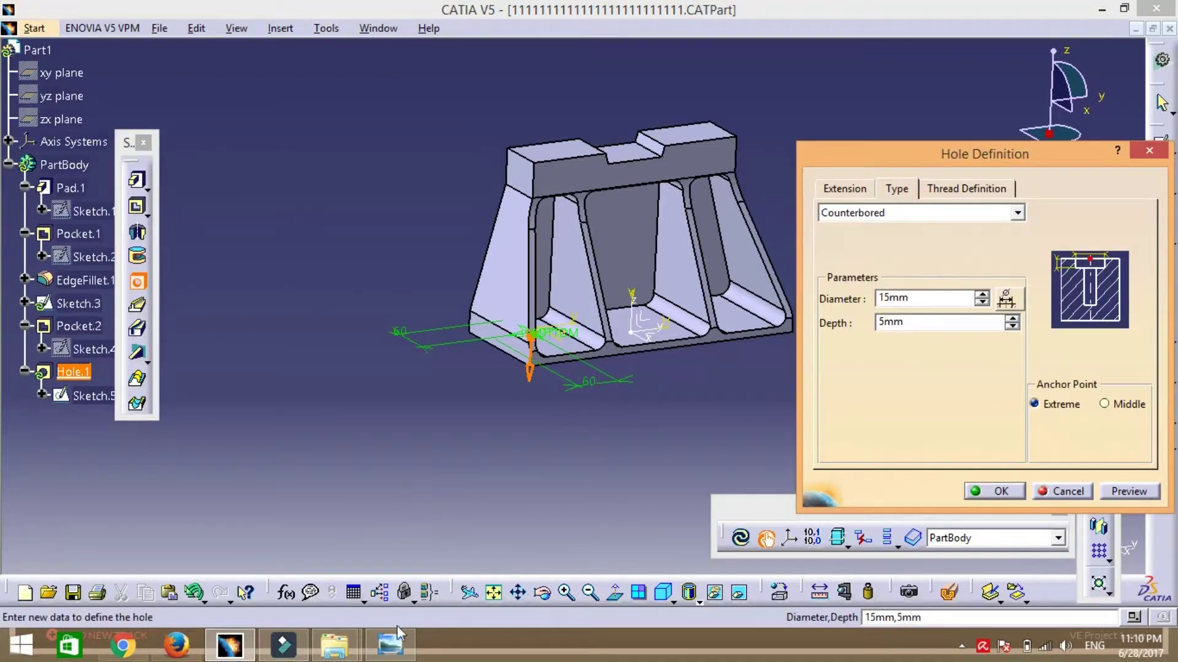
left_click(392, 645)
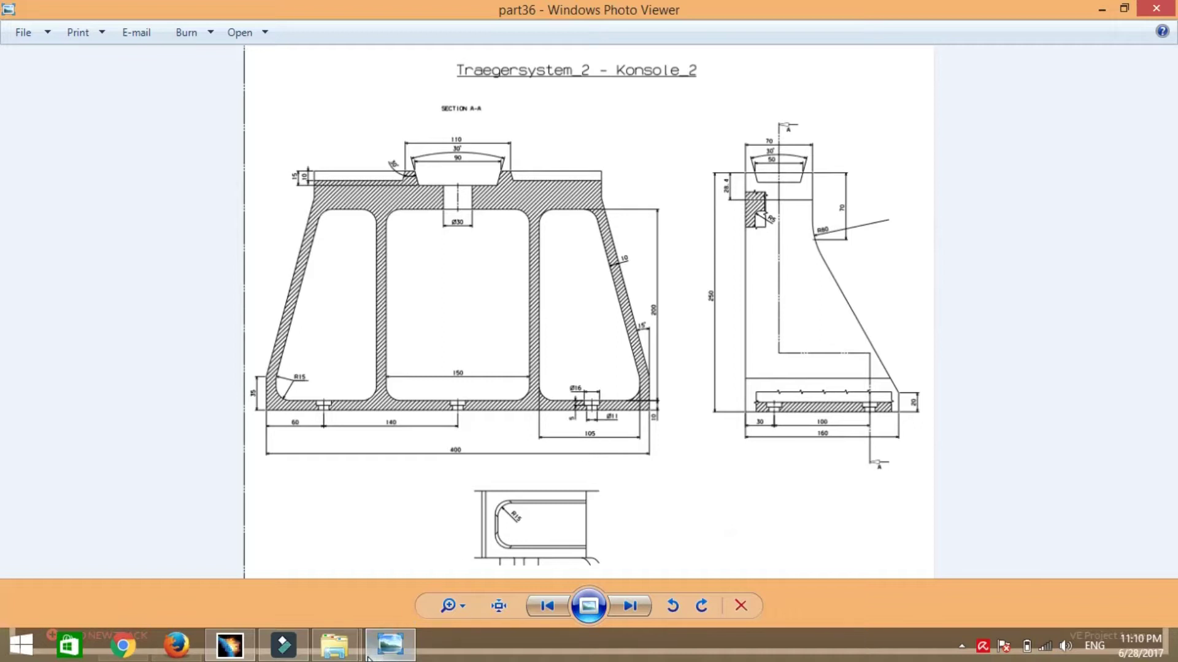
left_click(228, 645)
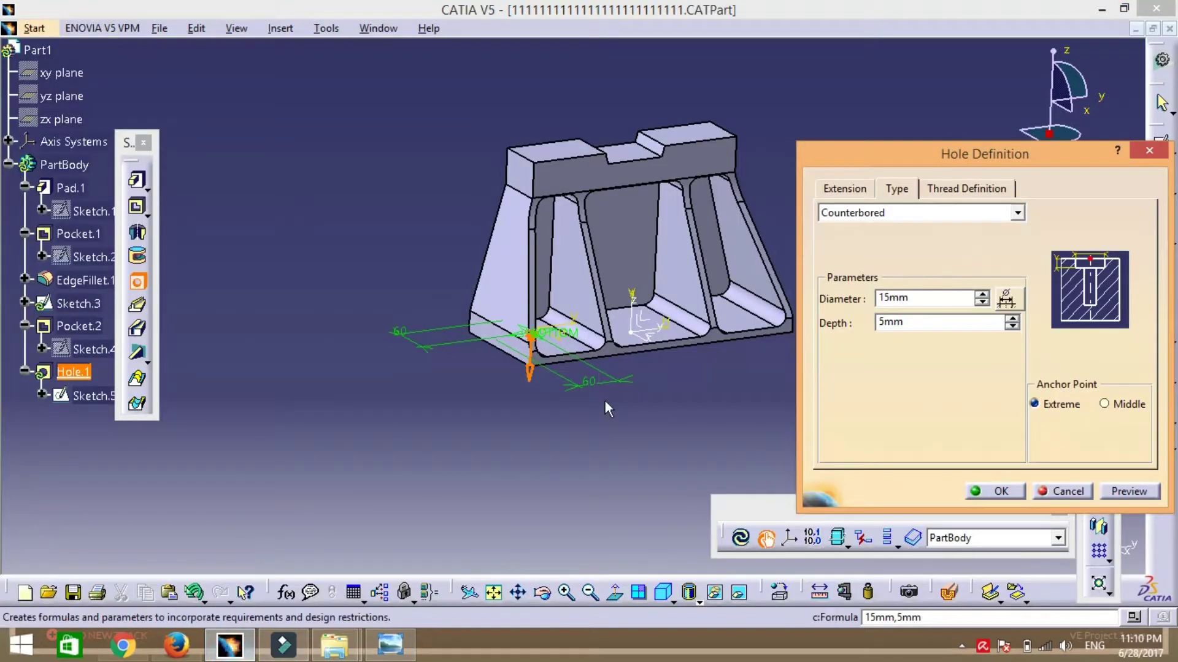
double_click(917, 299)
type("16")
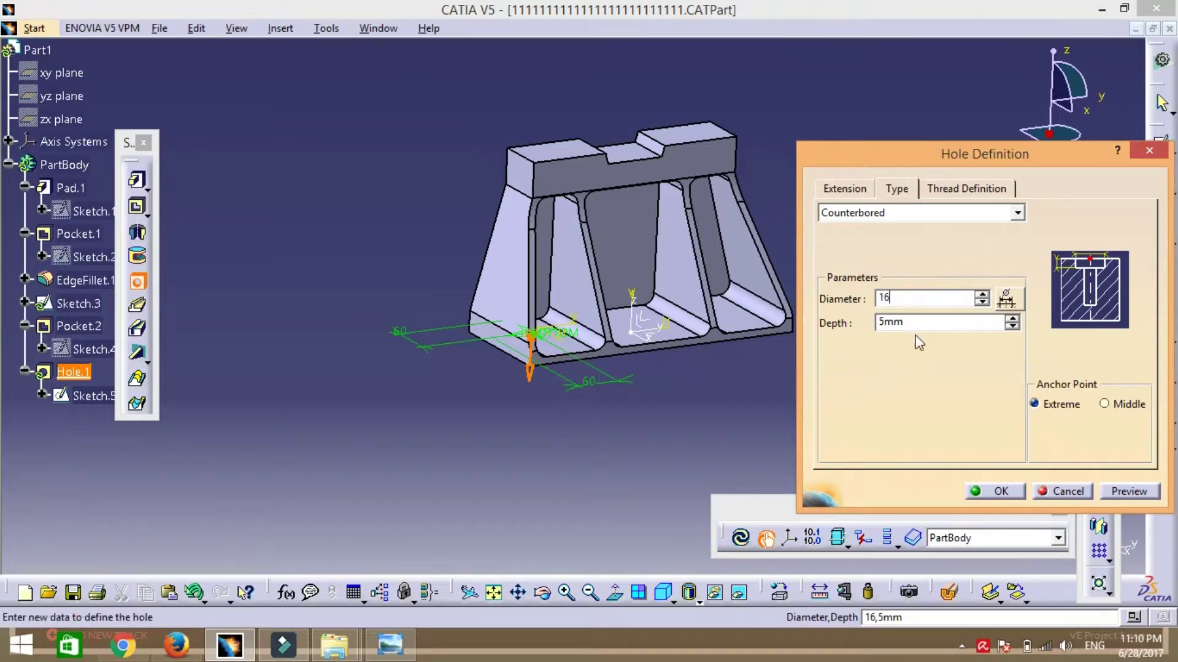
- Set the hole diameter to 11 mm and depth to 30 mm, then create it
left_click(850, 195)
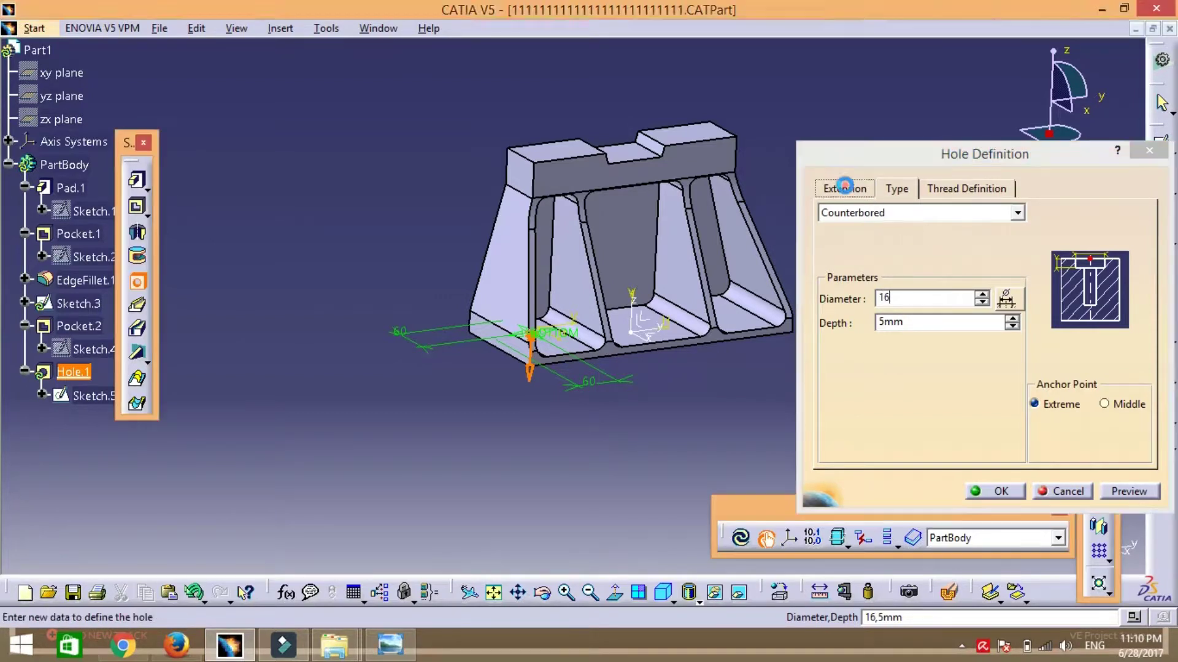
double_click(904, 250)
type("11")
left_click(896, 275)
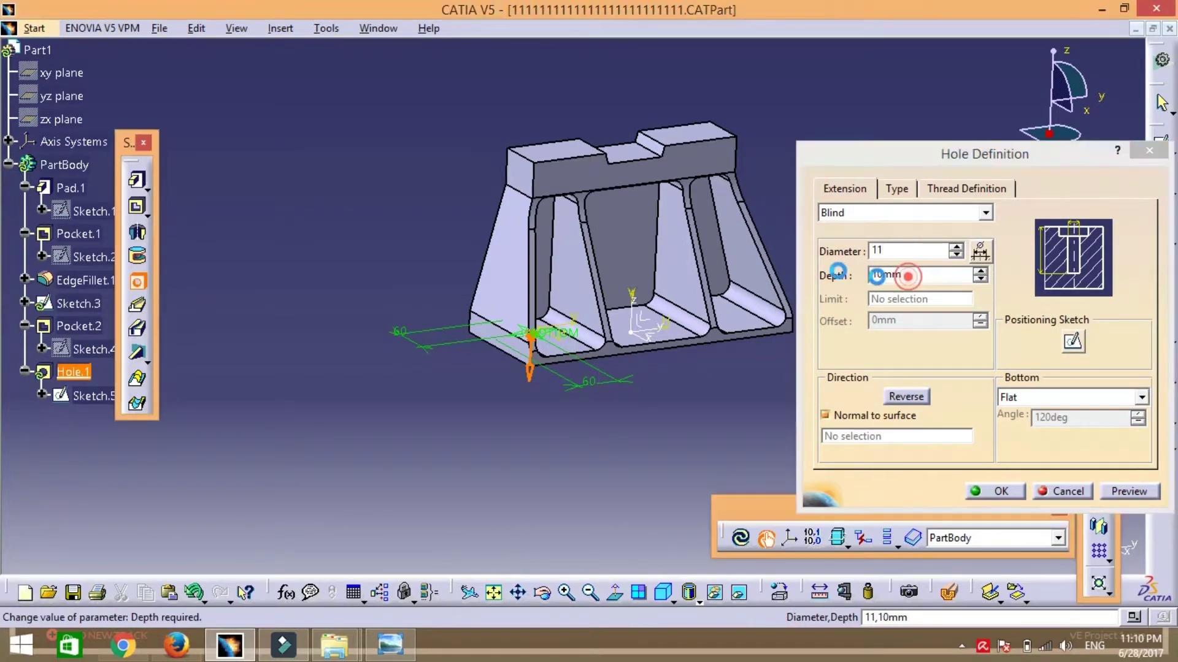
double_click(901, 274)
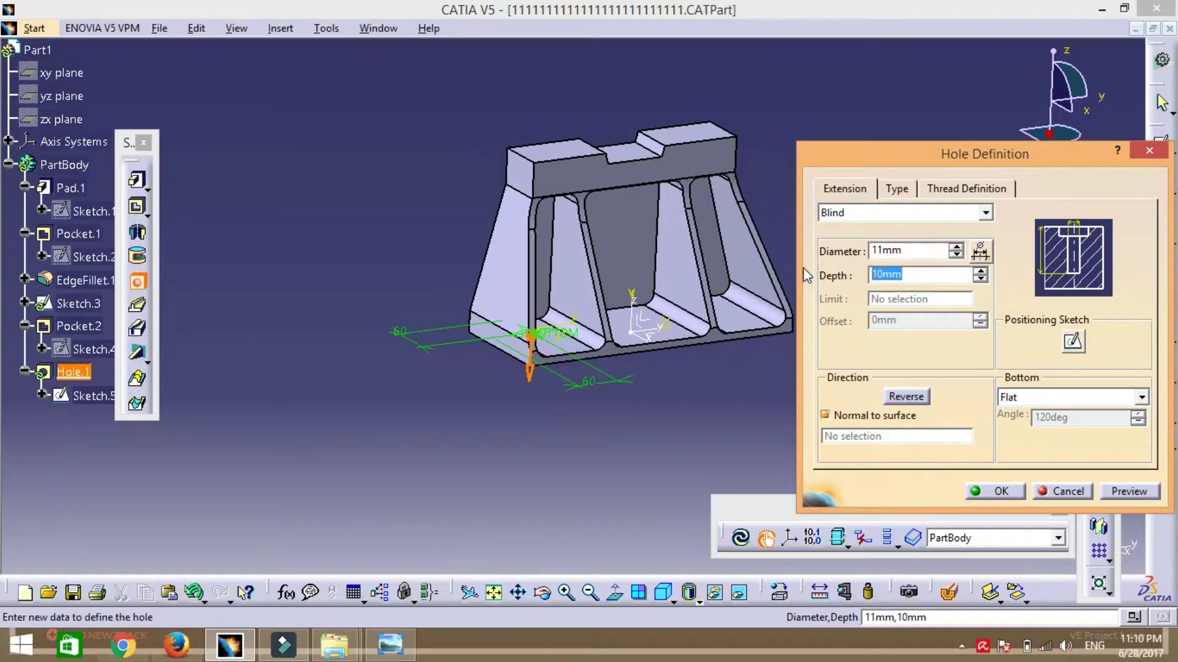
type("30")
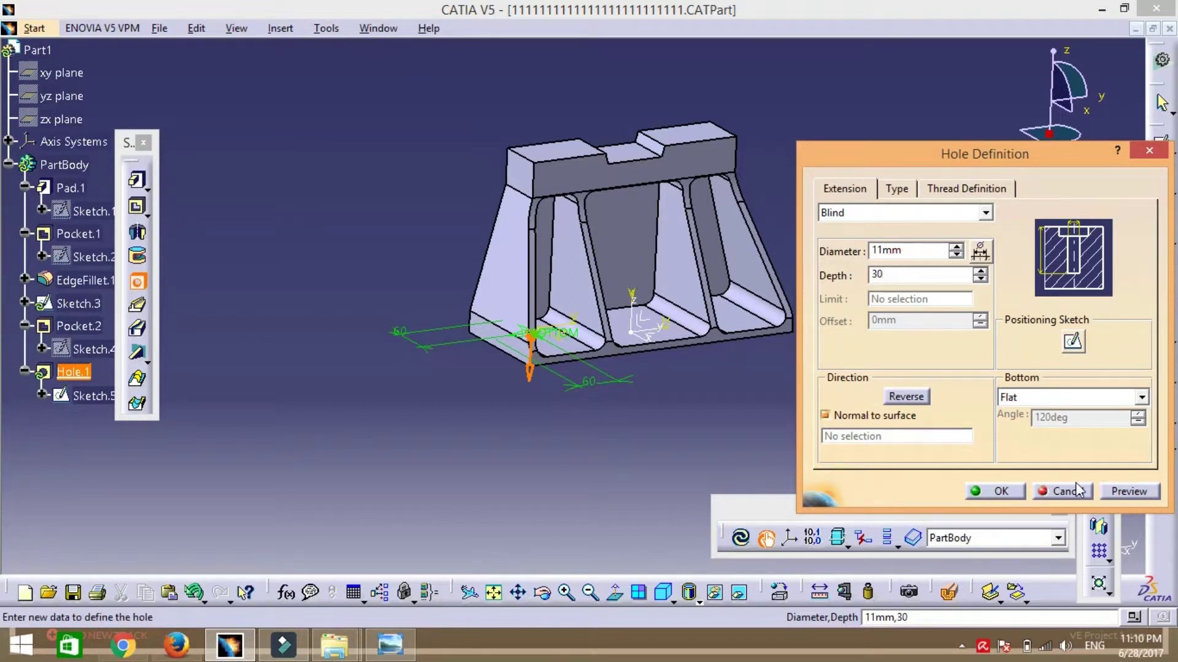
left_click(1130, 491)
left_click(1006, 489)
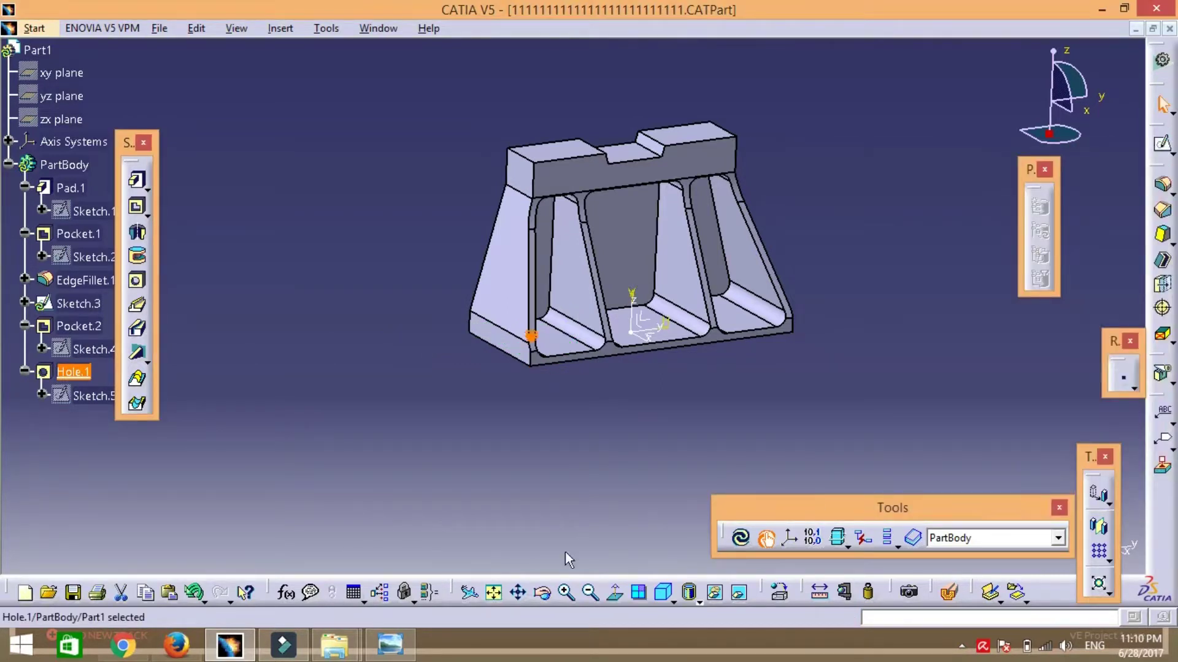
- Start a rectangular pattern of Hole.1 using the YZ plane as its direction
left_click(542, 593)
mouse_move(802, 368)
left_mouse_down()
mouse_move(646, 444)
mouse_move(782, 369)
left_mouse_up()
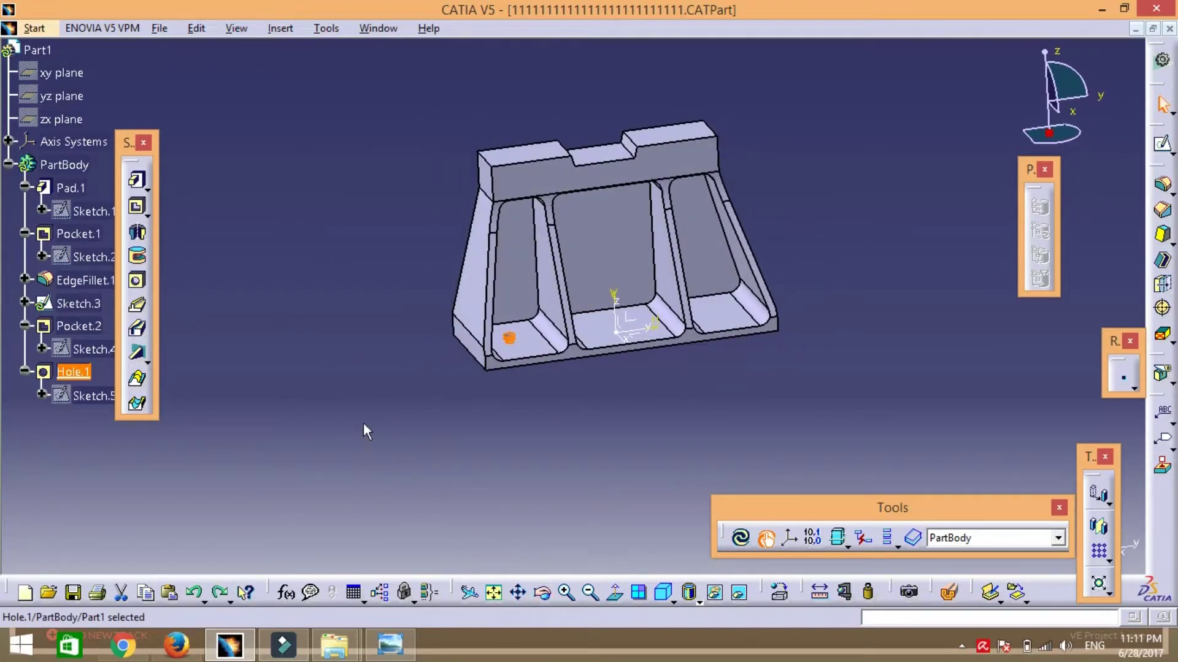
left_click(1099, 551)
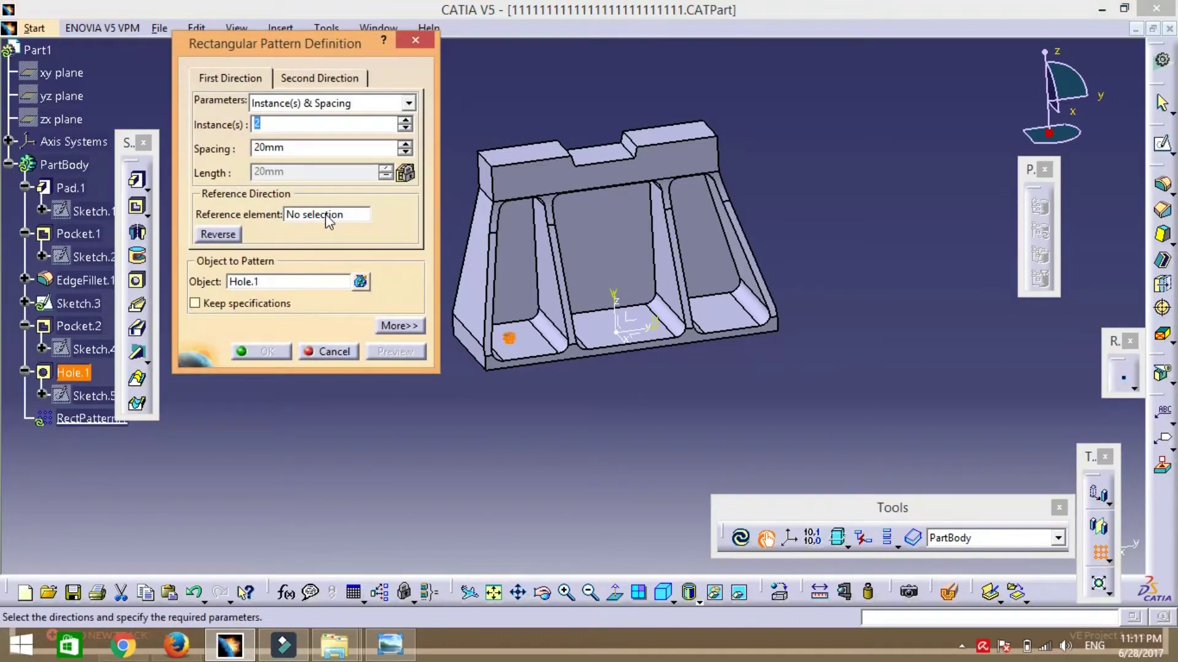
left_click(328, 215)
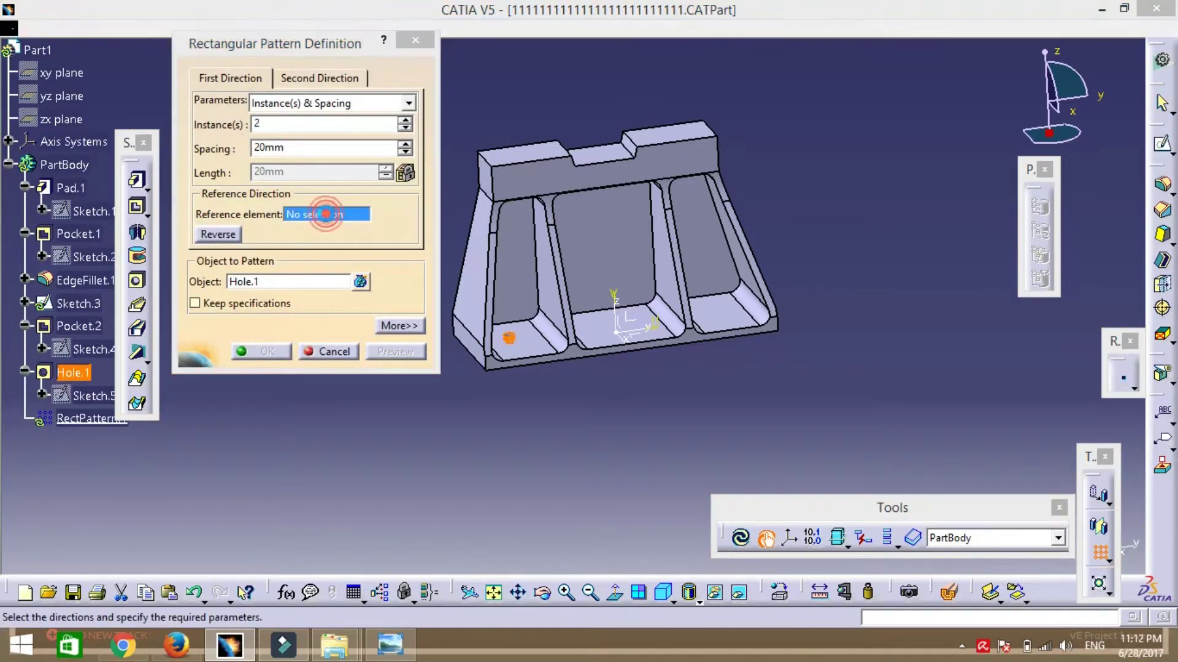
left_click(635, 321)
left_click(362, 104)
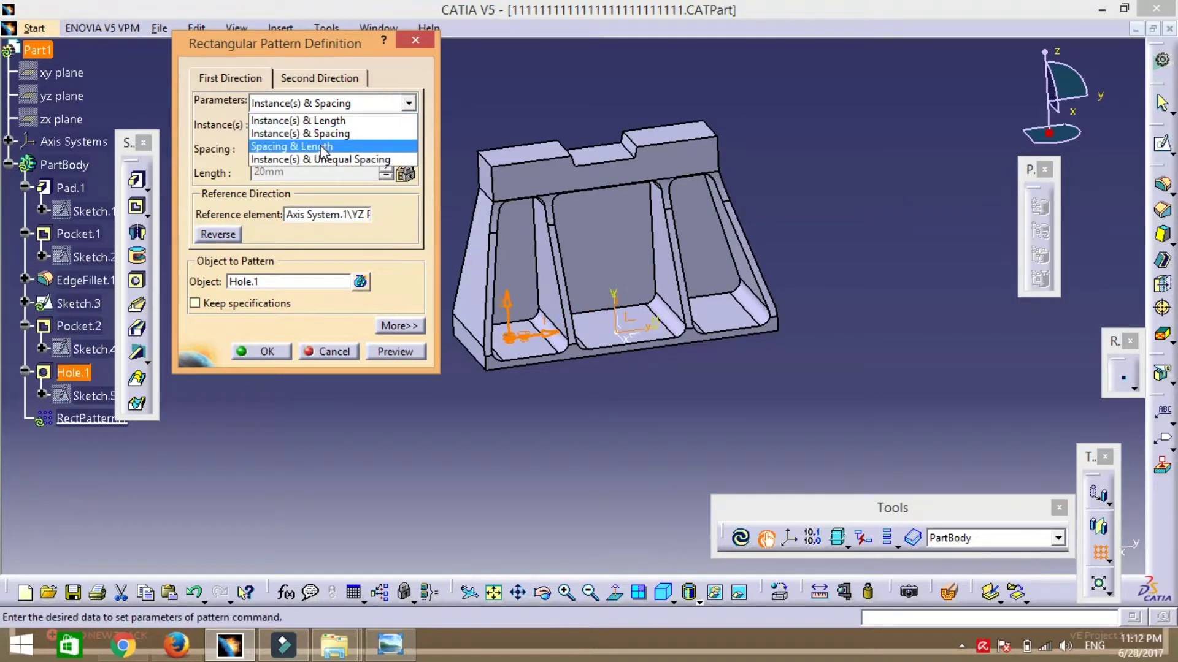
left_click(322, 147)
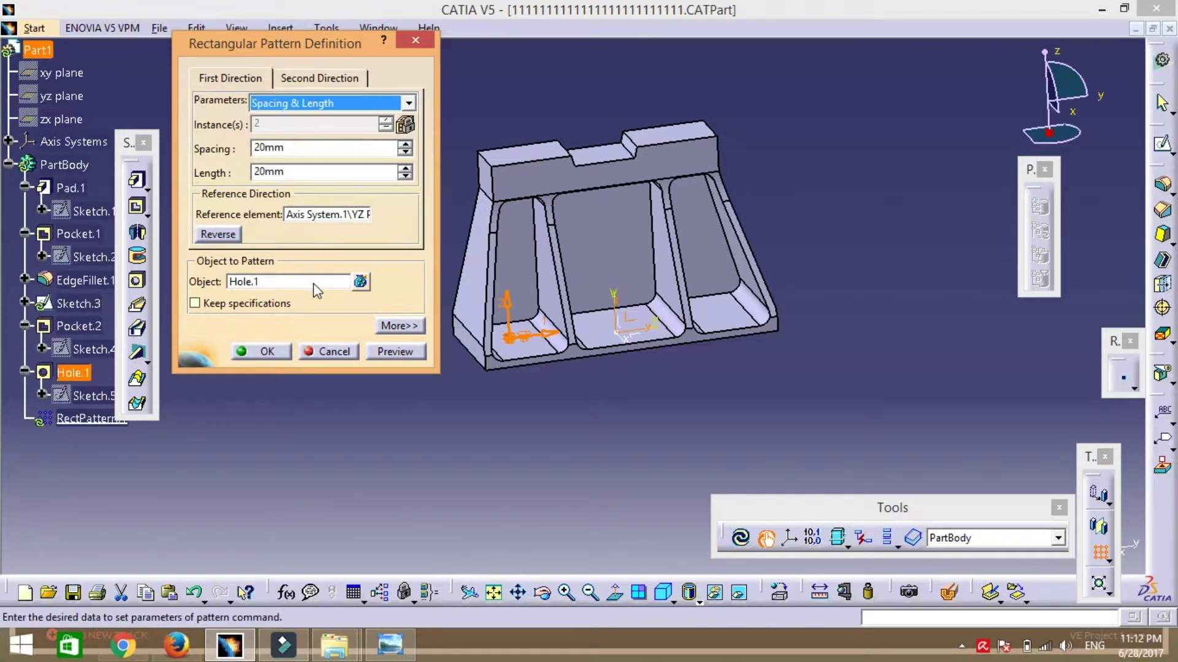
- Set 3 instances at 20 mm spacing with unequal spacing, and preview
double_click(292, 147)
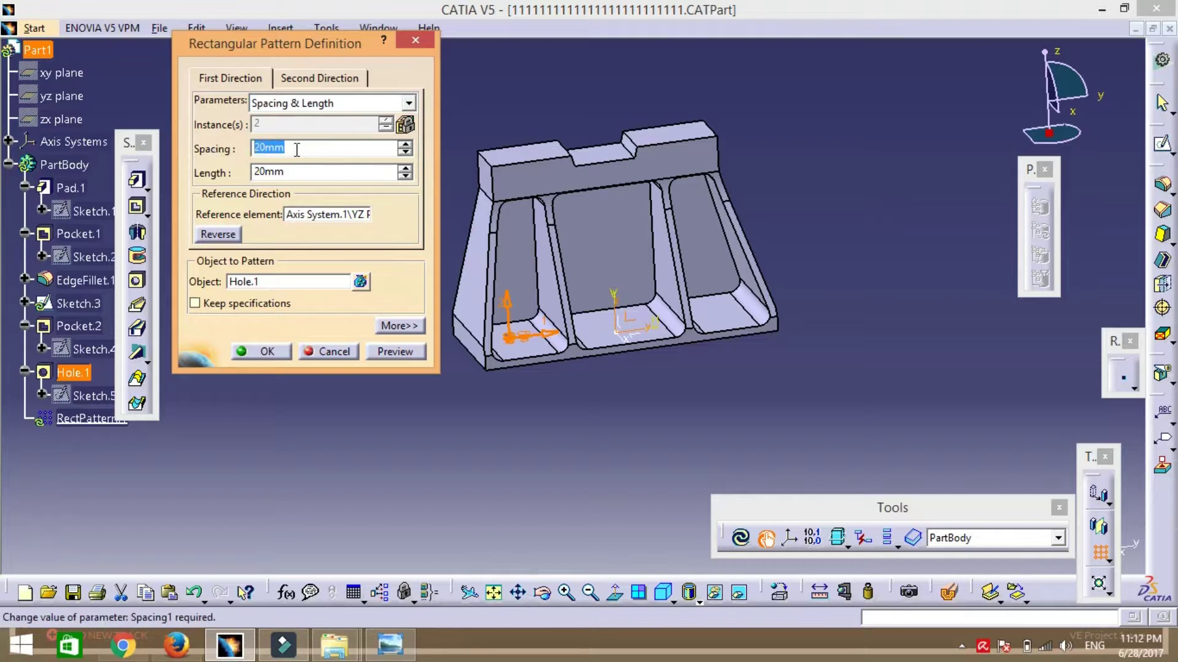
left_click(347, 104)
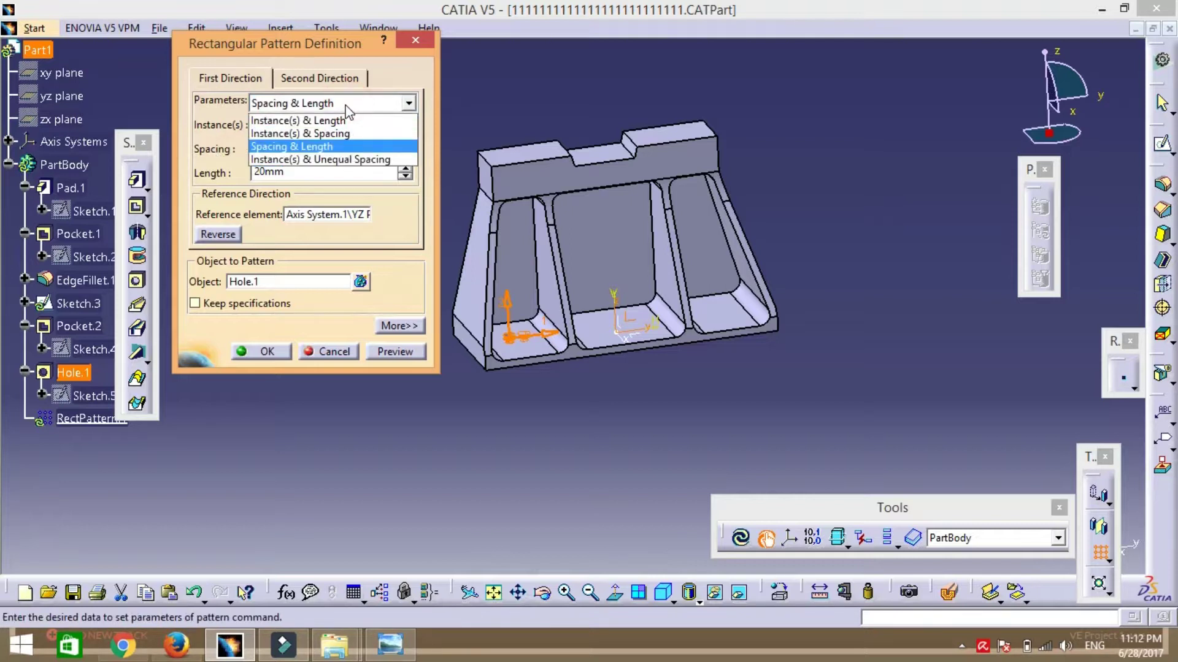
left_click(328, 136)
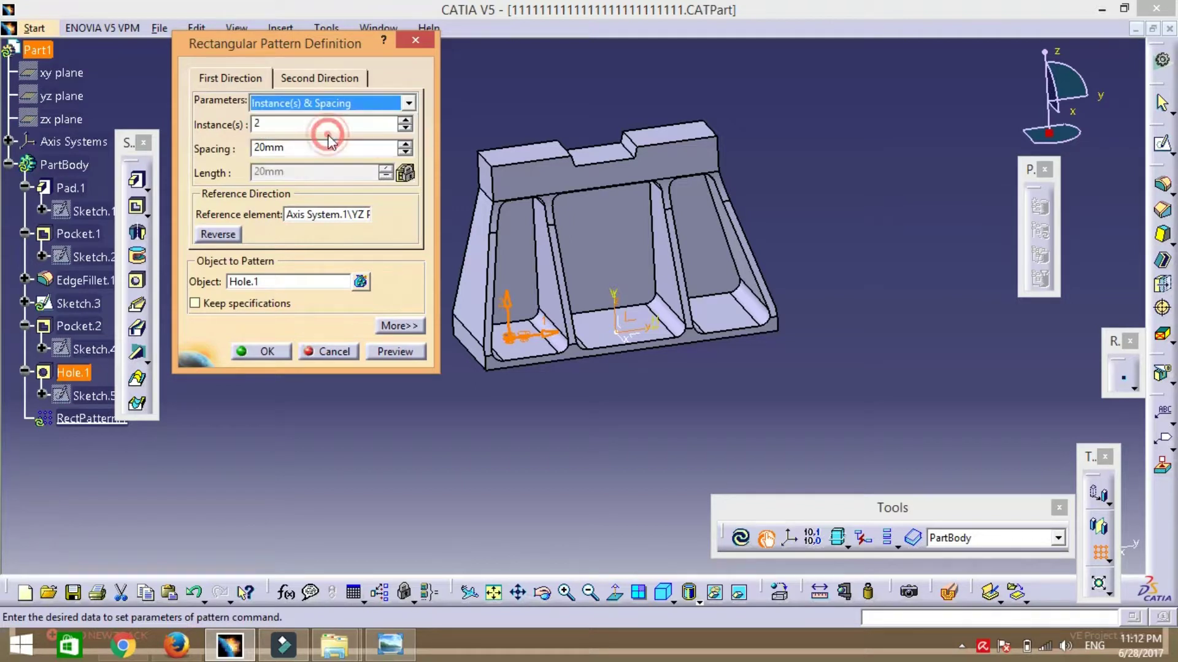
double_click(268, 125)
type("3")
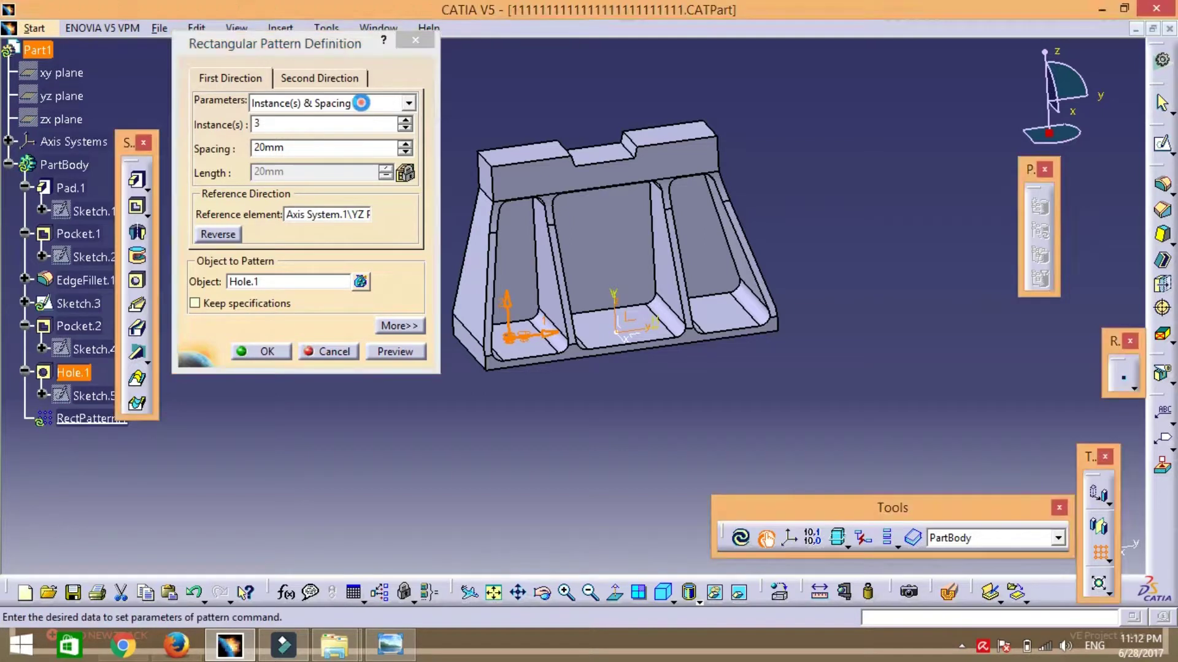
left_click(405, 103)
left_click(319, 160)
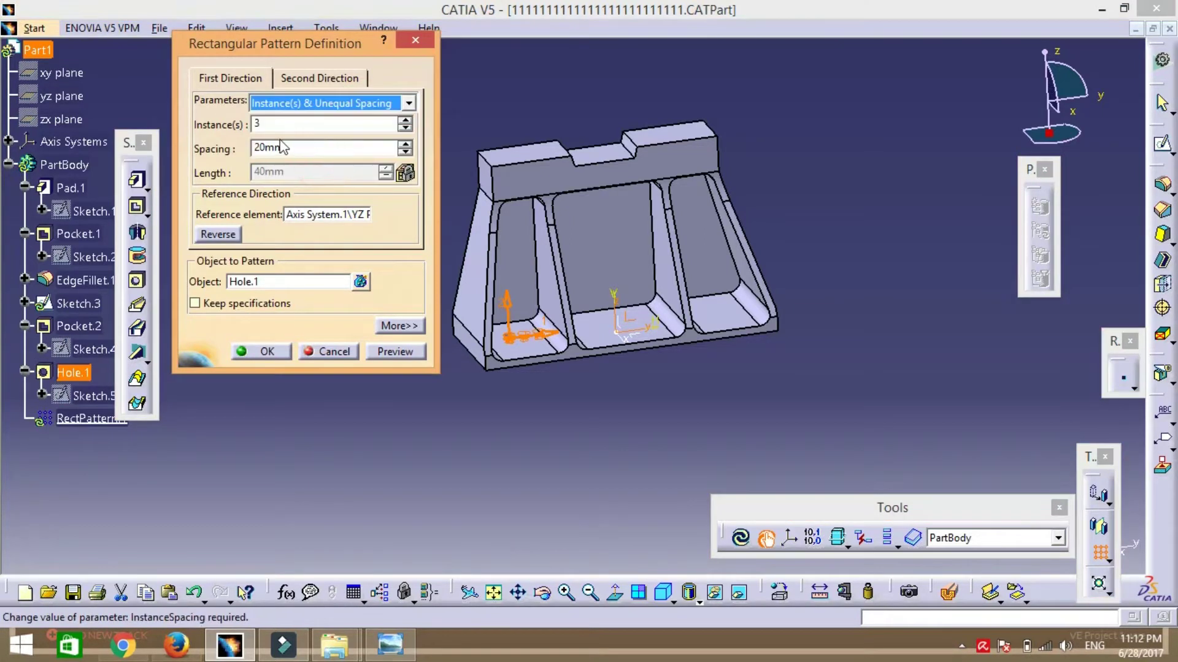
left_click(293, 152)
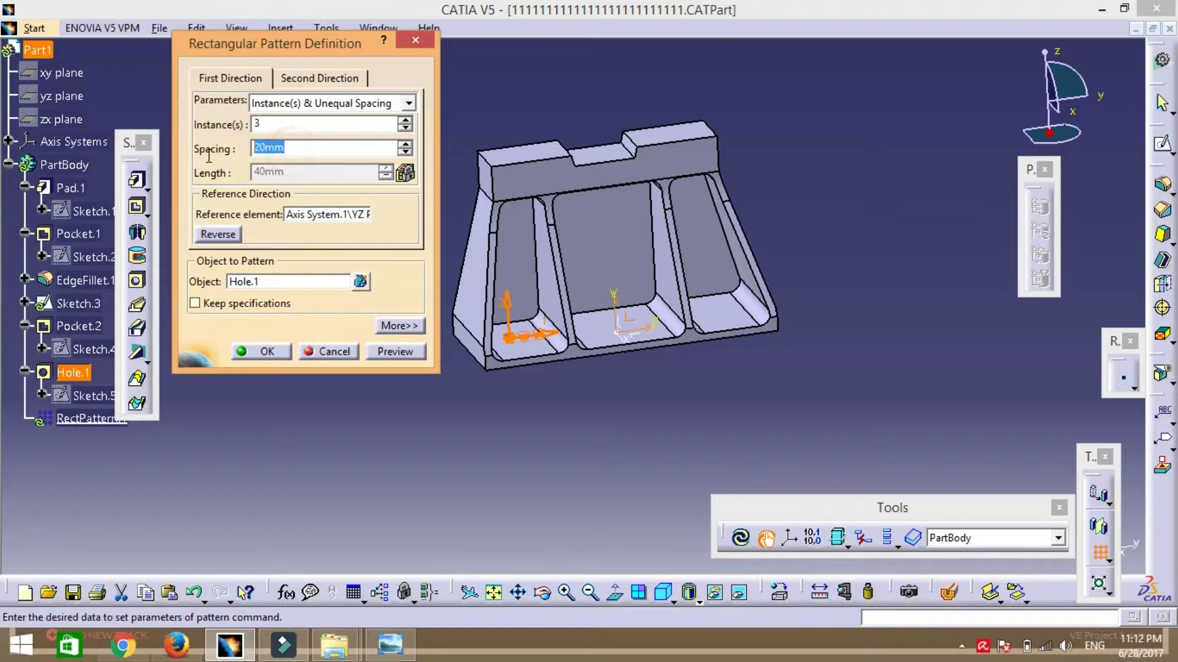
left_click(312, 151)
left_click(393, 353)
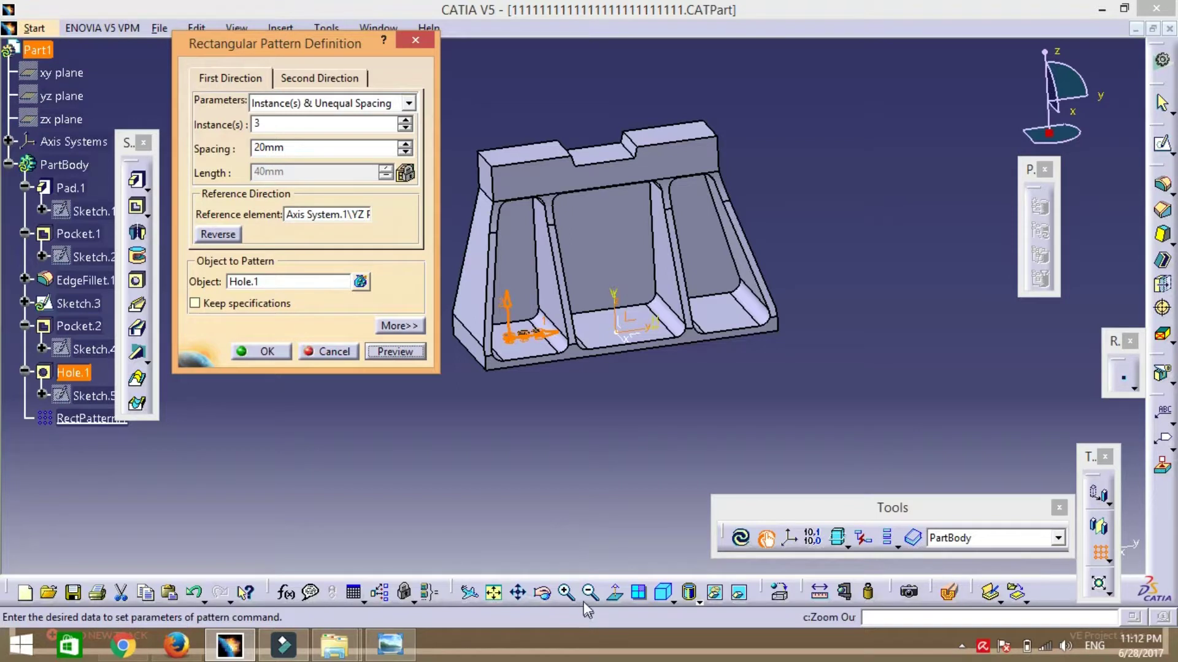
- Zoom in on the pattern preview and set the first hole spacing to 140 mm
left_click(565, 596)
left_click(566, 595)
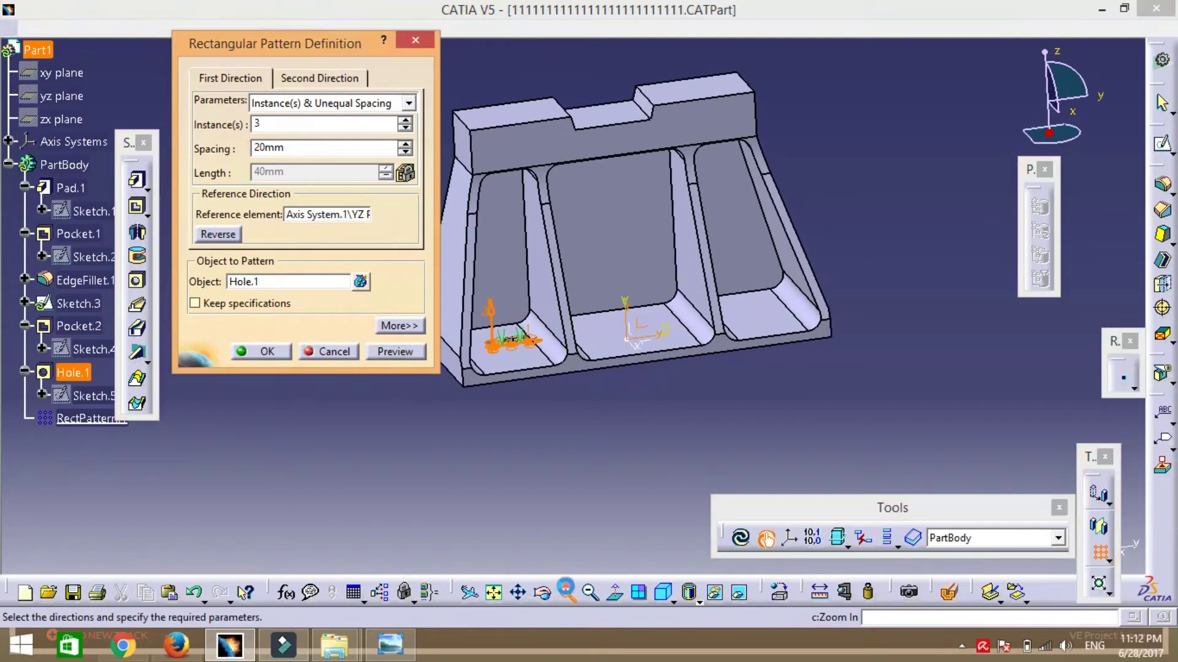
left_click(566, 593)
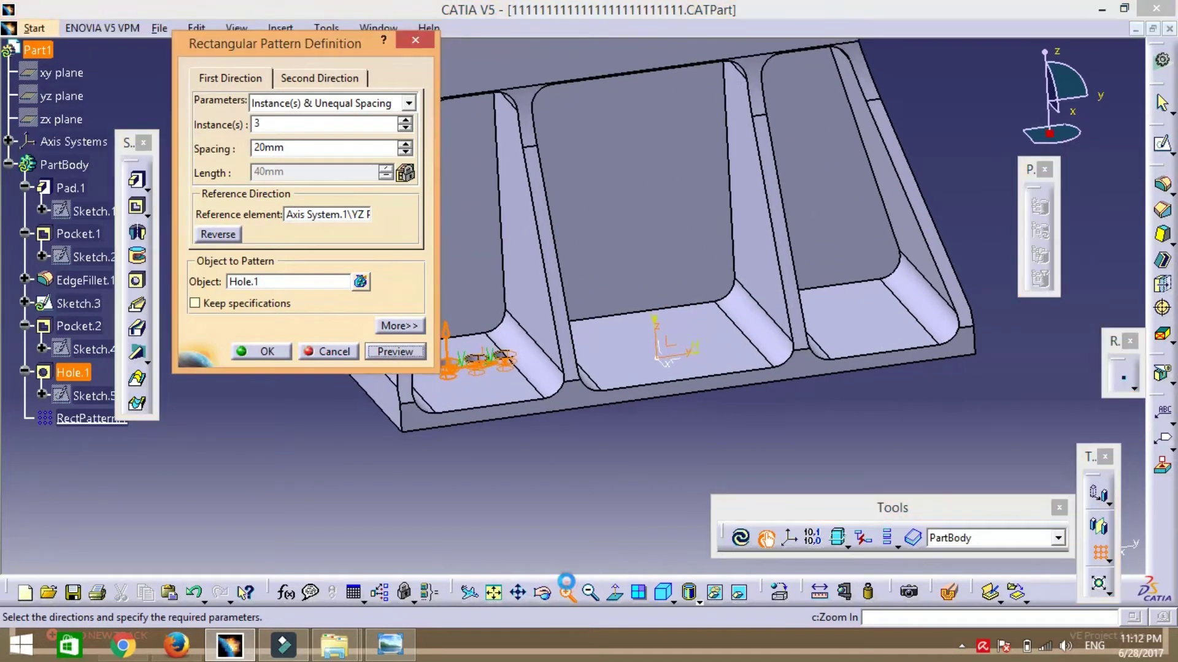
left_click(565, 593)
left_click(566, 592)
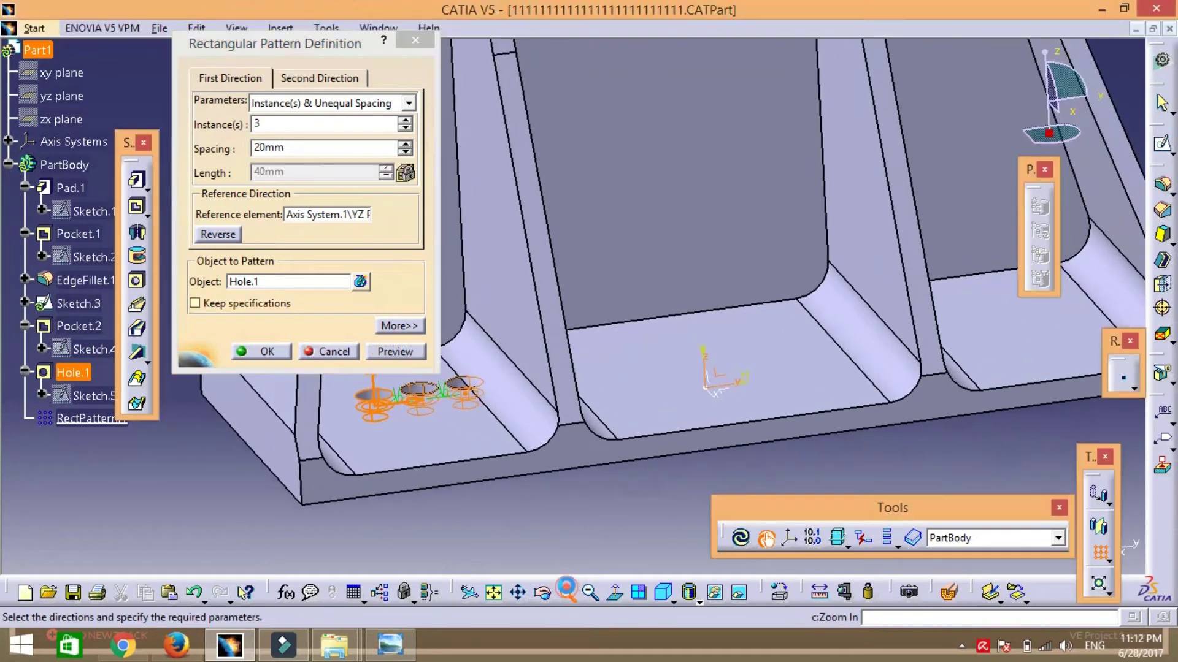
left_click(565, 592)
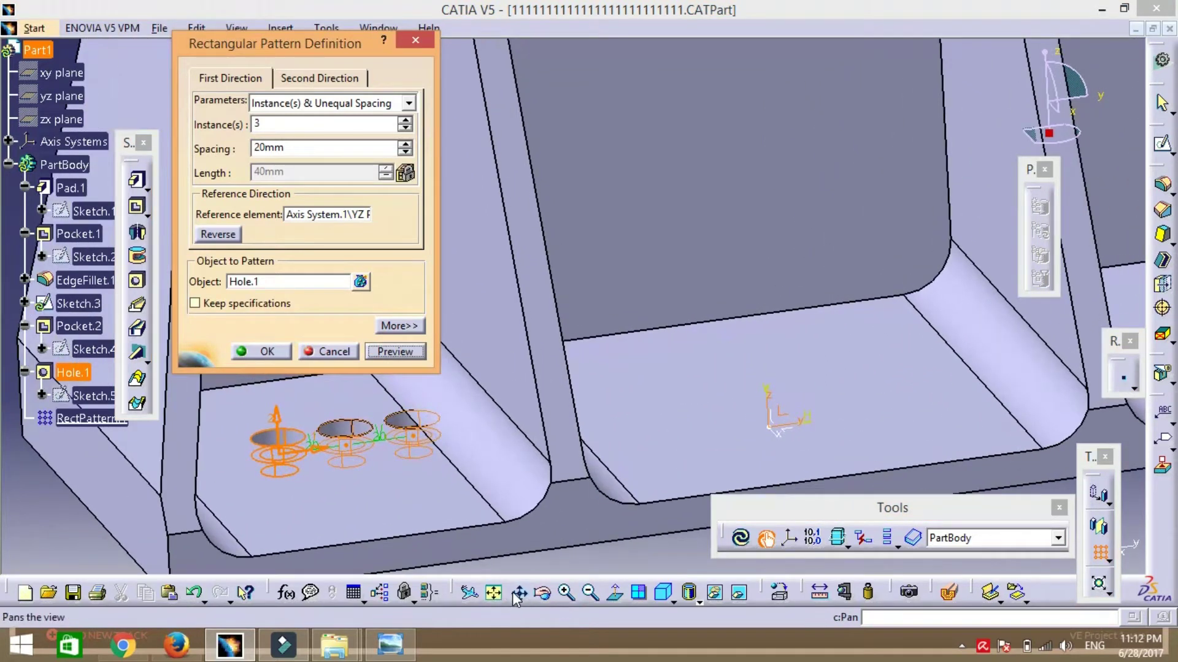
left_click(518, 593)
left_click_drag(454, 481, 510, 475)
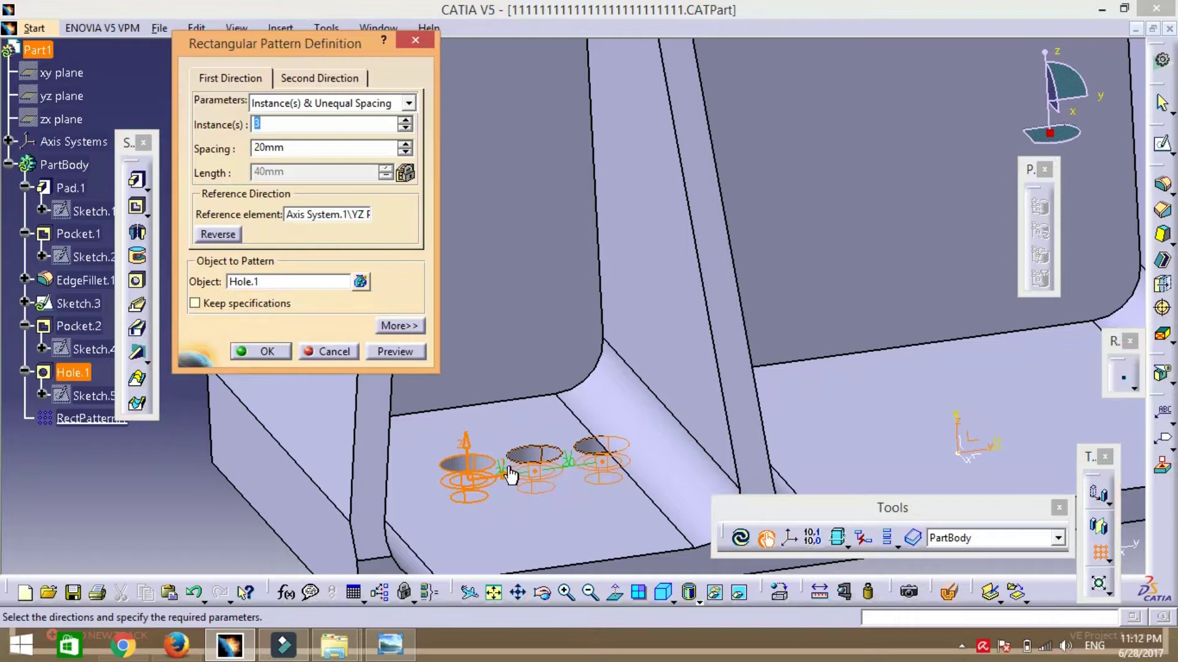
double_click(507, 472)
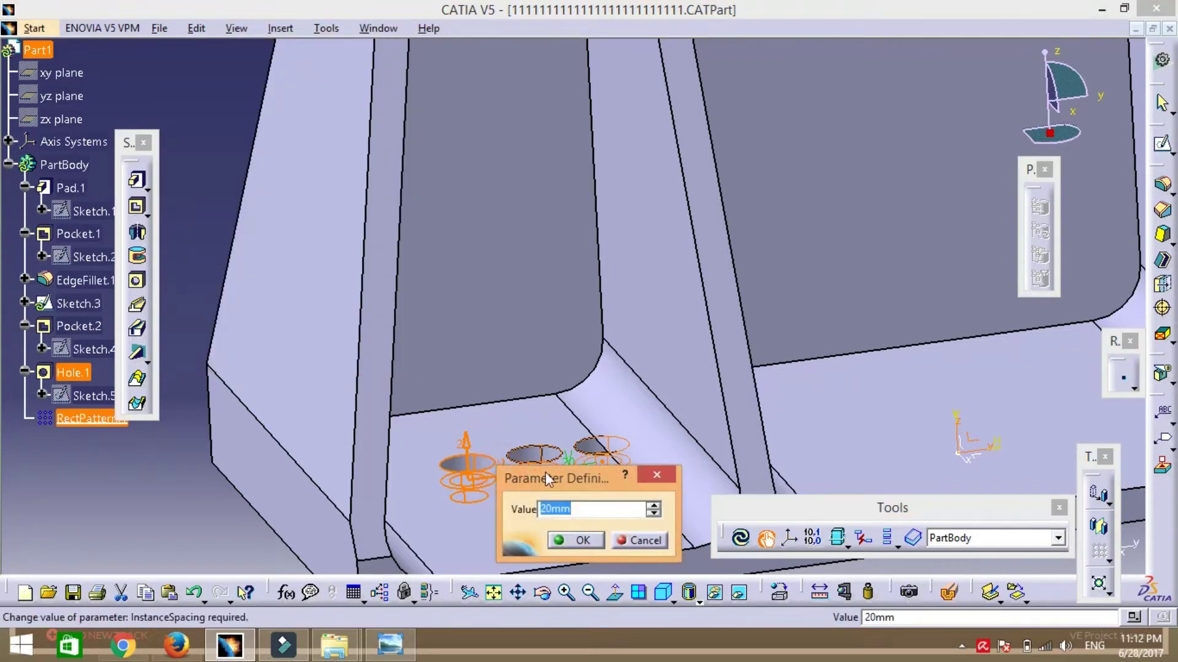
type("140")
key("Return")
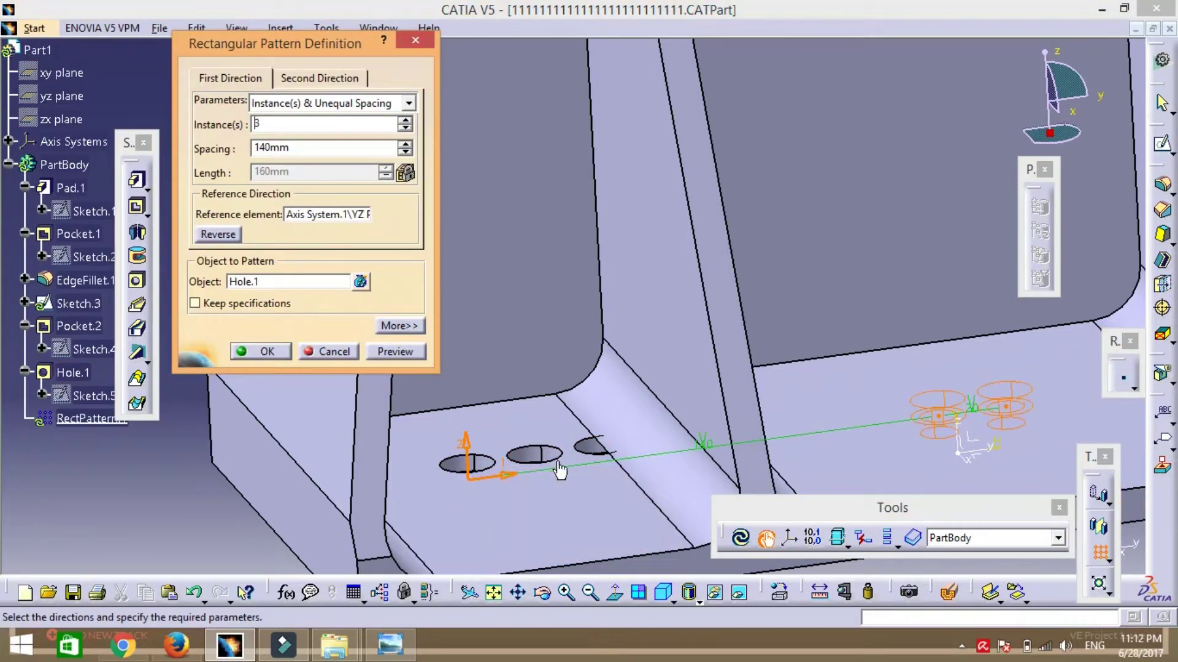
- Set the second hole spacing to 60 mm and confirm the pattern
double_click(974, 406)
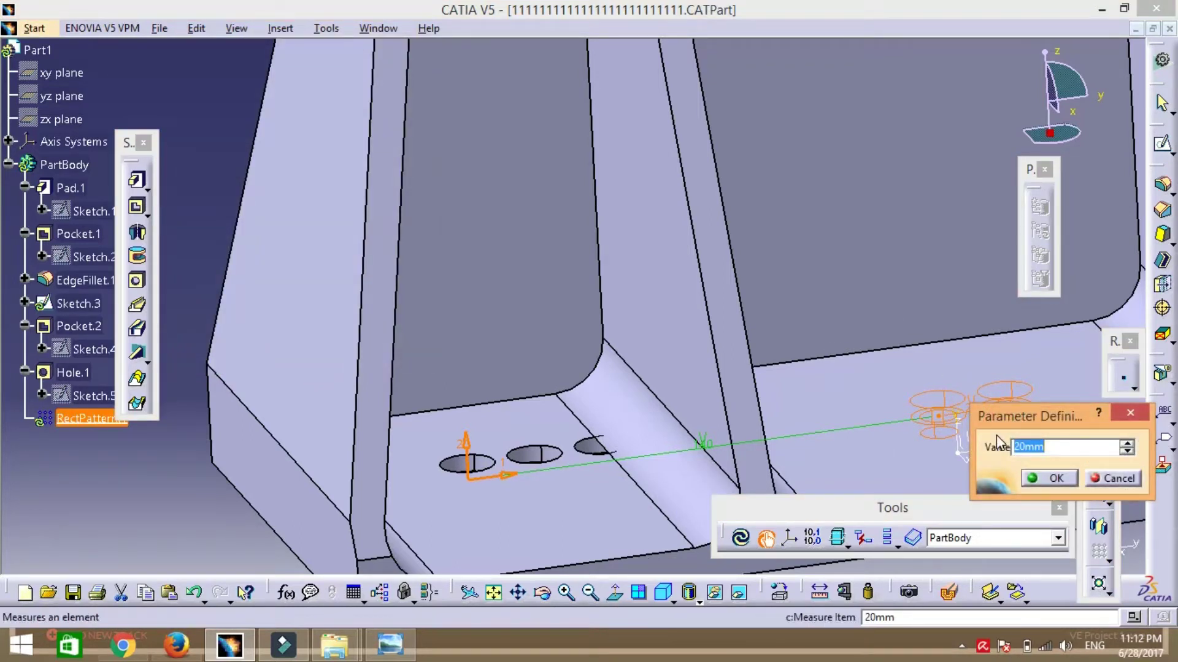
type("60")
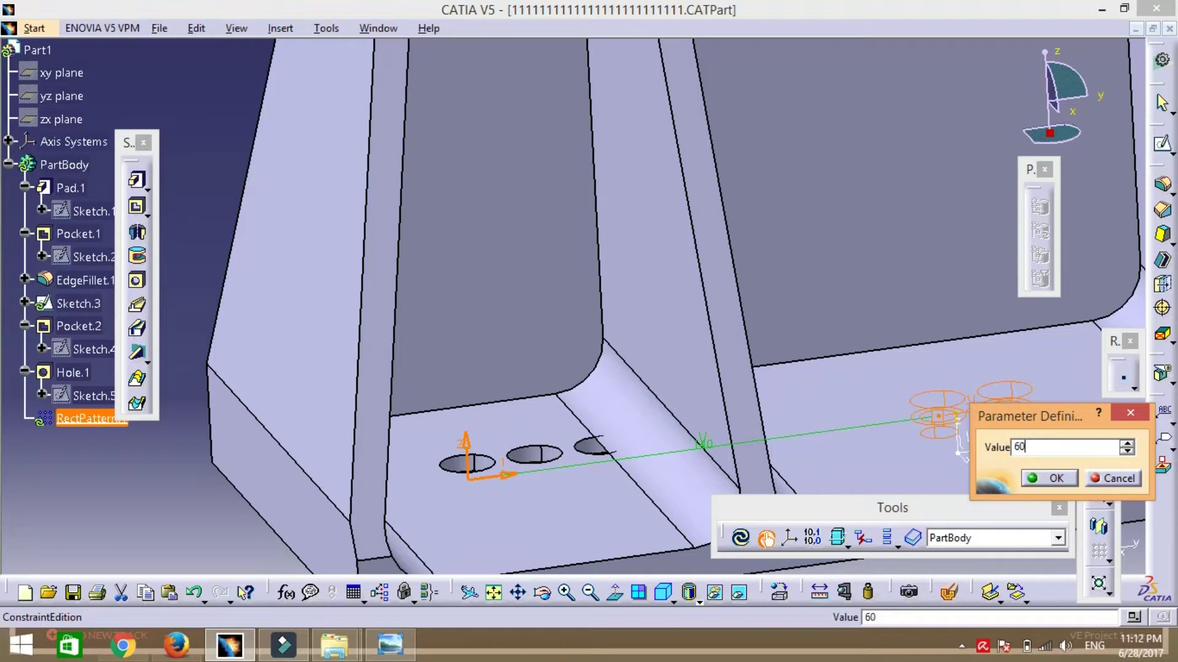
key("Return")
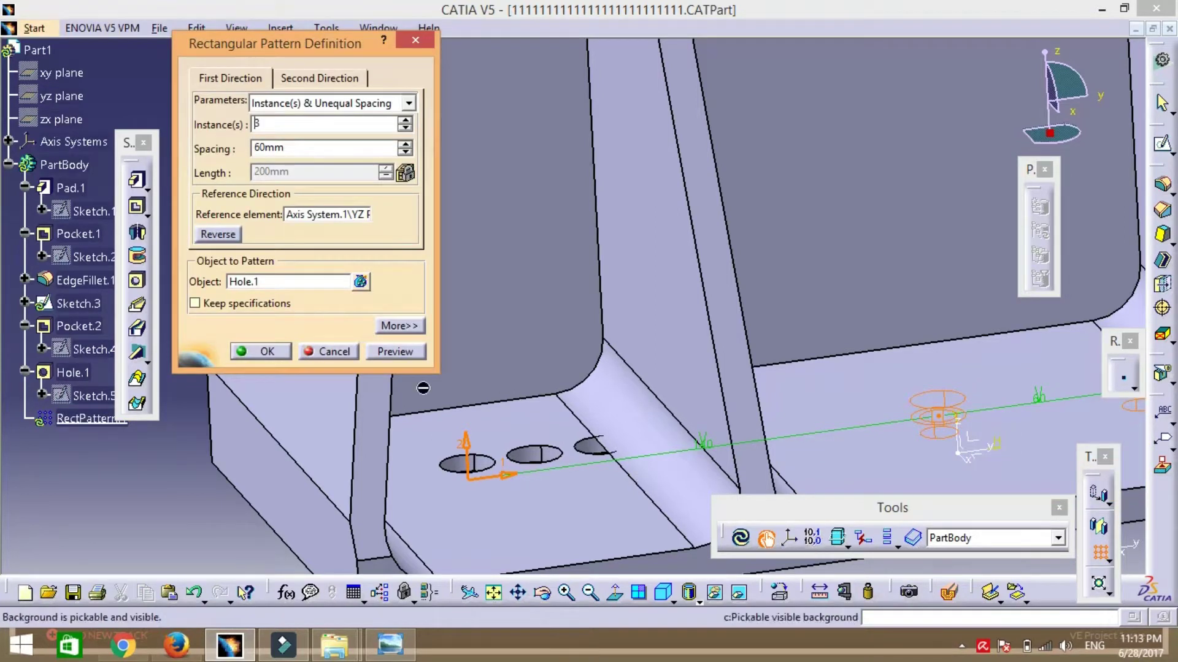
left_click(276, 351)
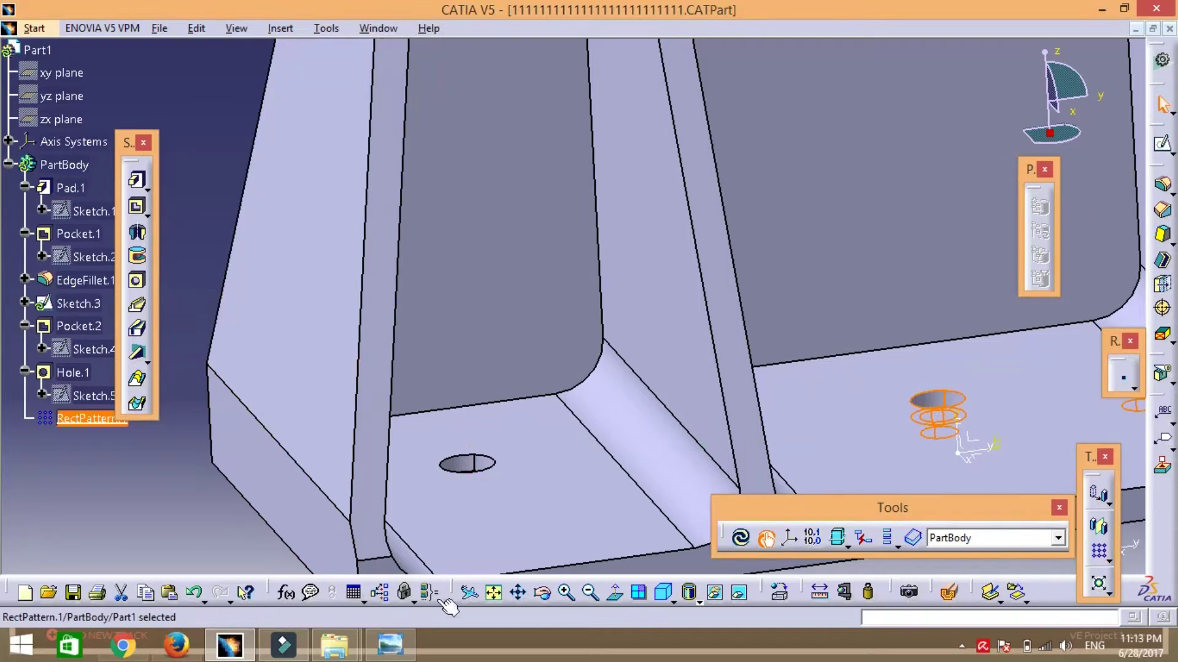
- Re-edit RectPattern.1, changing the 60 mm spacing to 140 mm so each cavity gets one hole
left_click(494, 593)
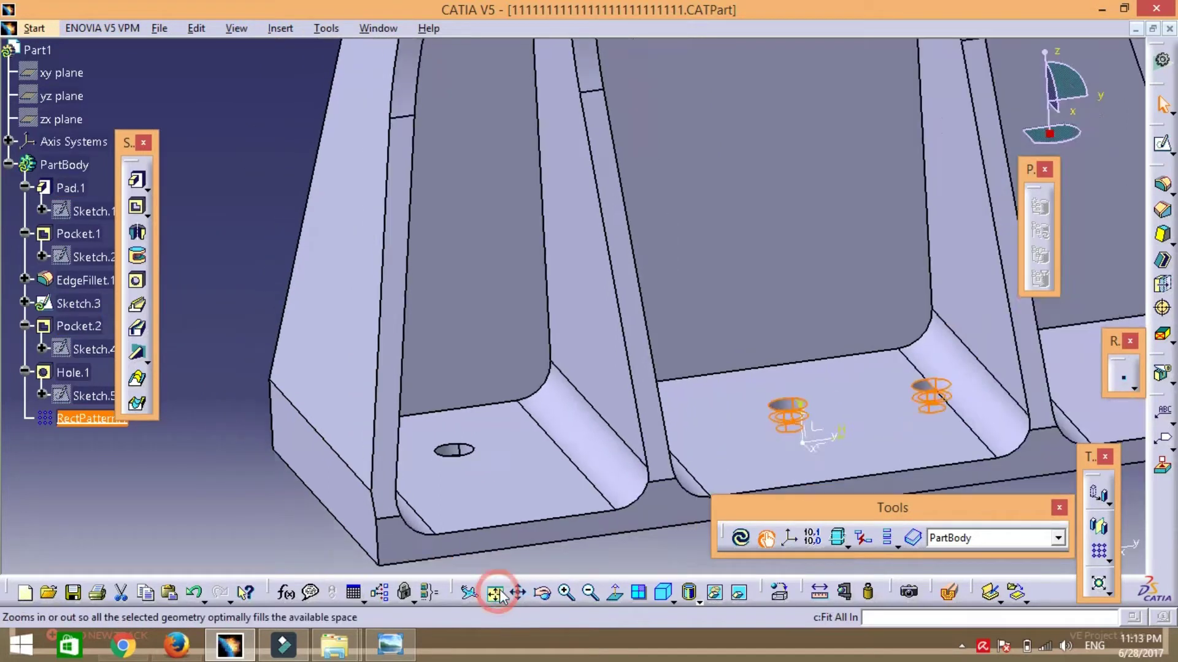
left_click(632, 509)
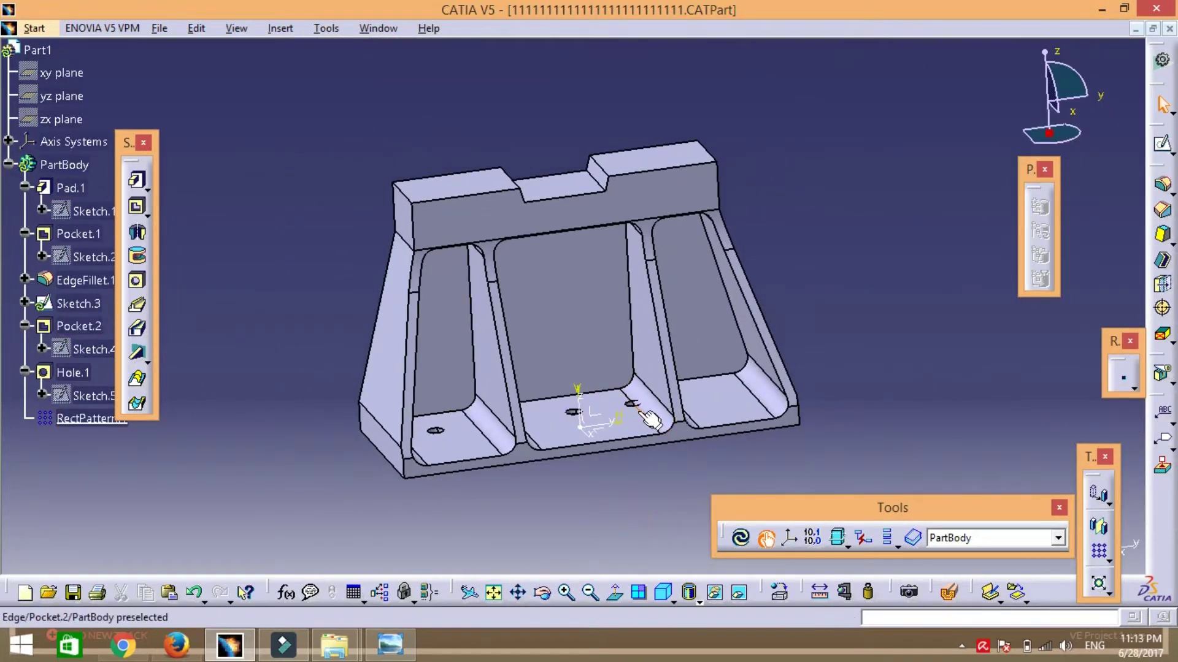
left_click(95, 418)
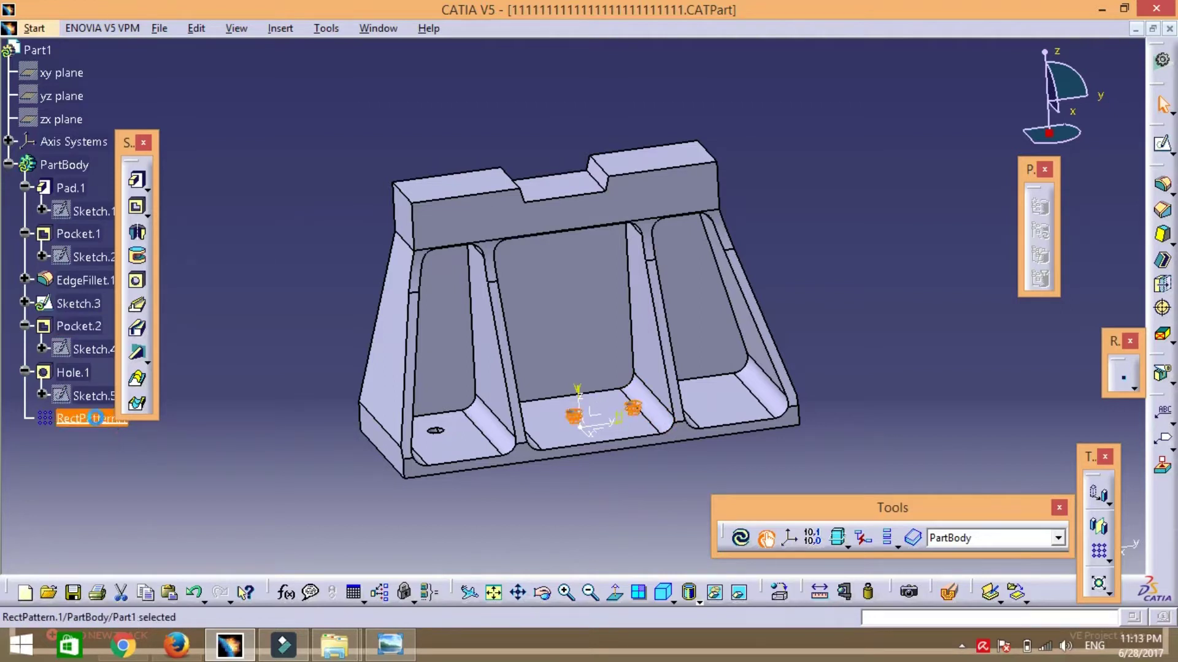
double_click(96, 418)
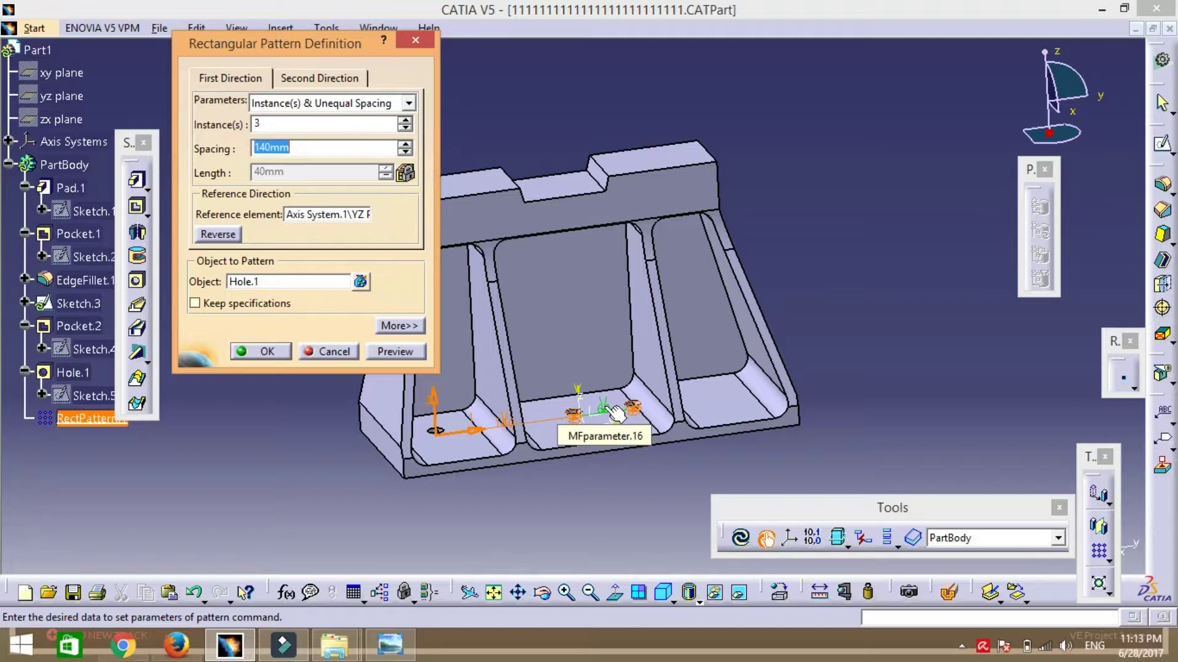
double_click(615, 414)
type("140")
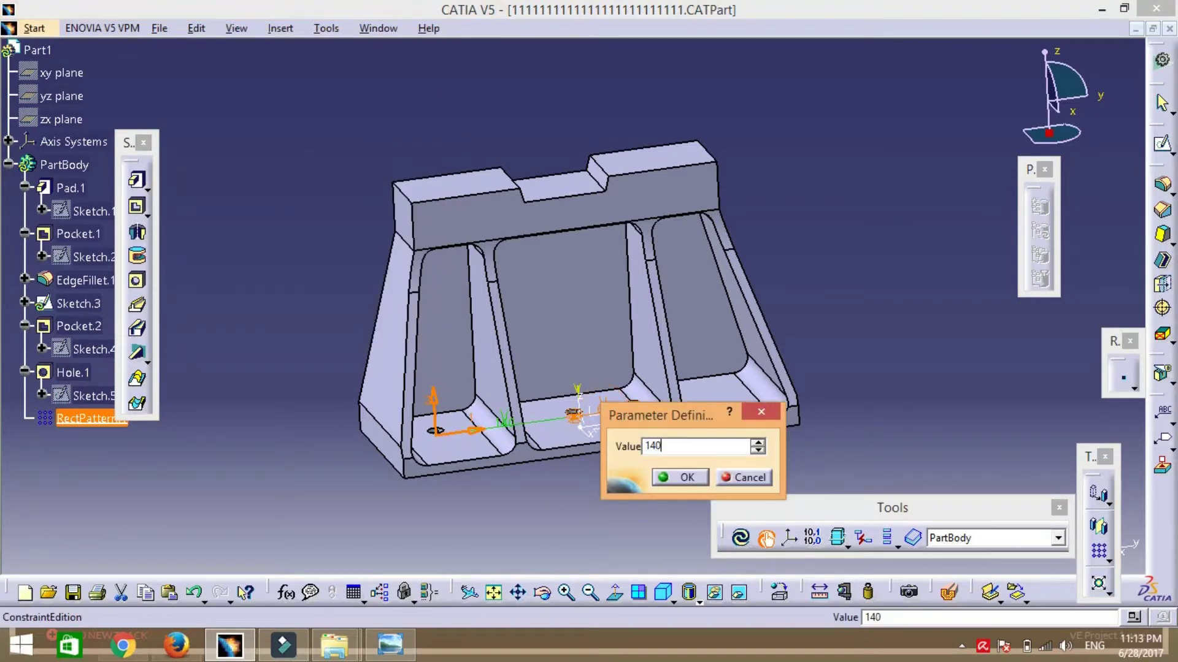
key("Return")
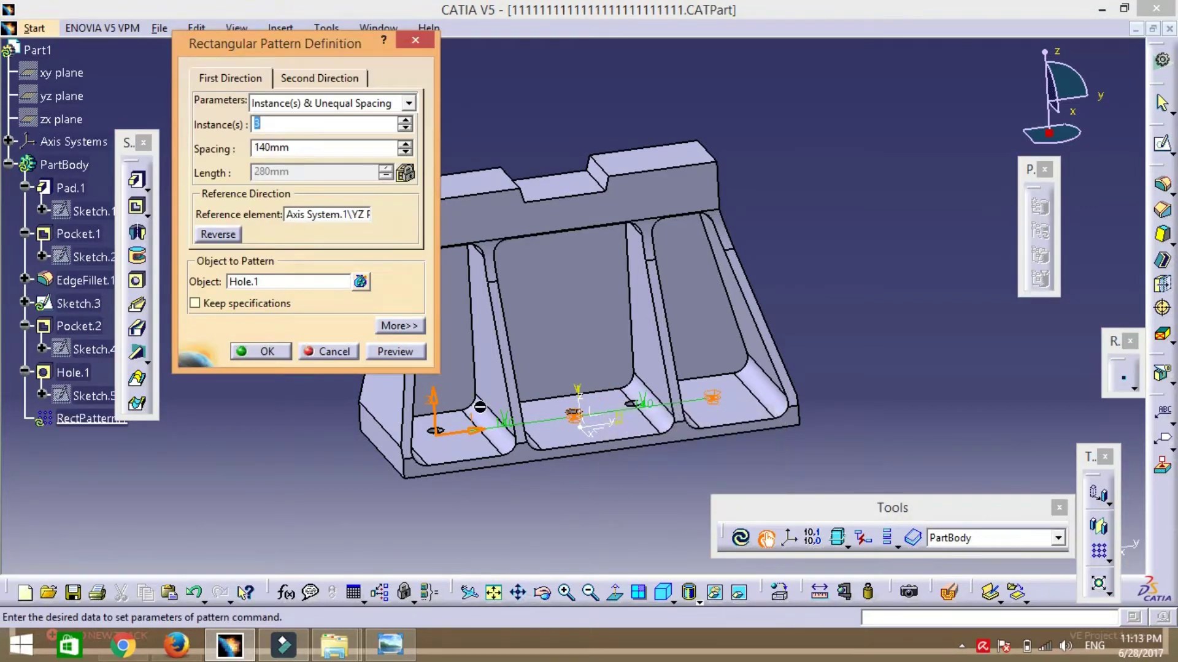
left_click(288, 350)
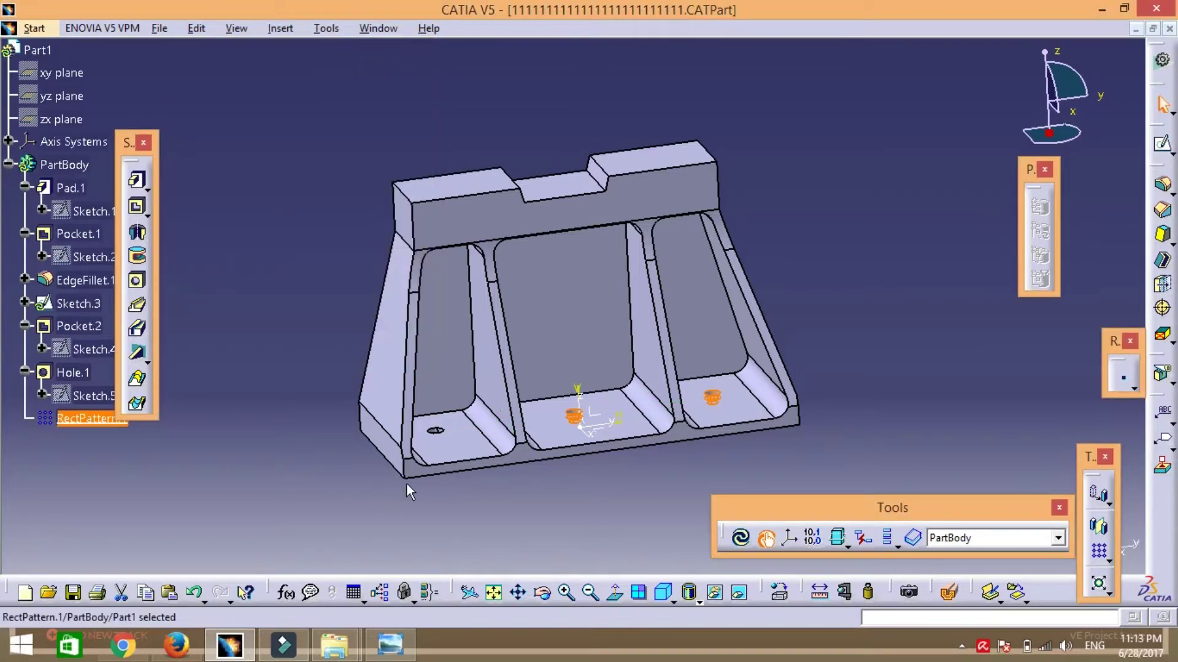
left_click(541, 516)
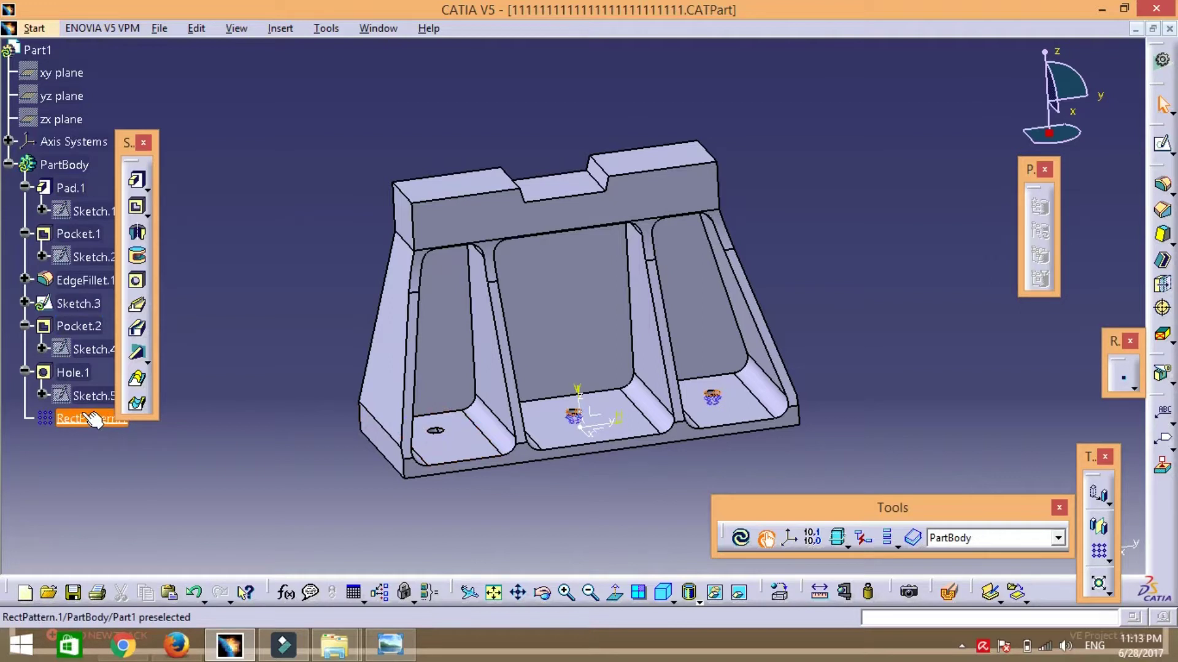
left_click(92, 419)
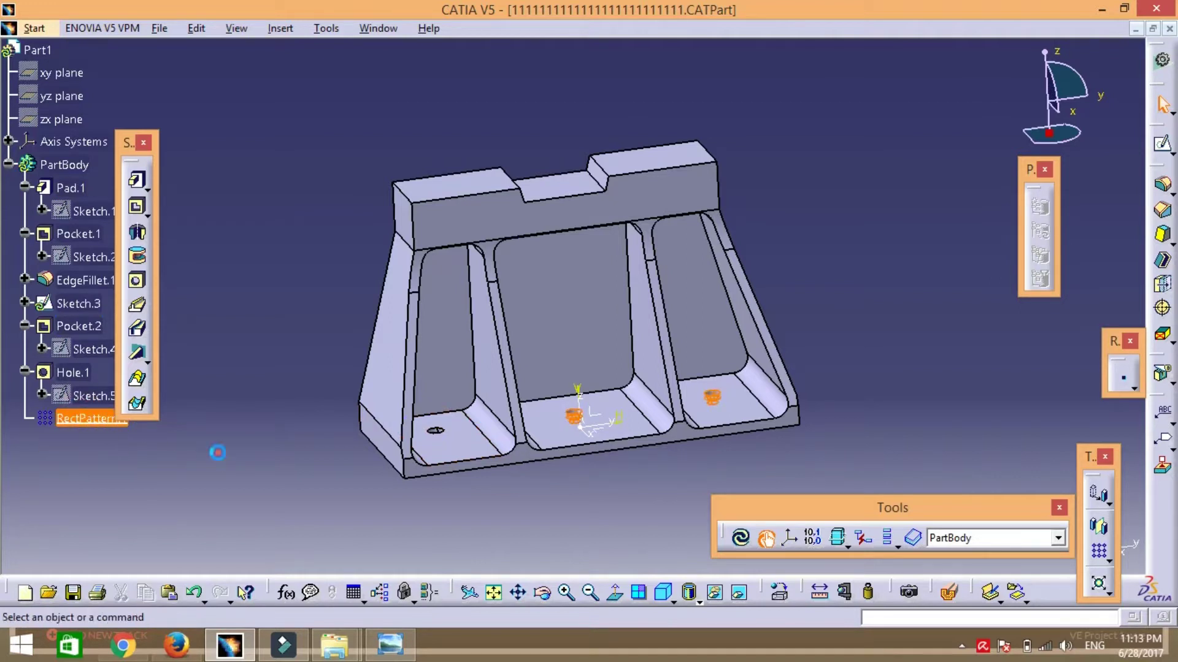
- Give RectPattern.1 a second direction along the X axis with 100 mm spacing
double_click(101, 427)
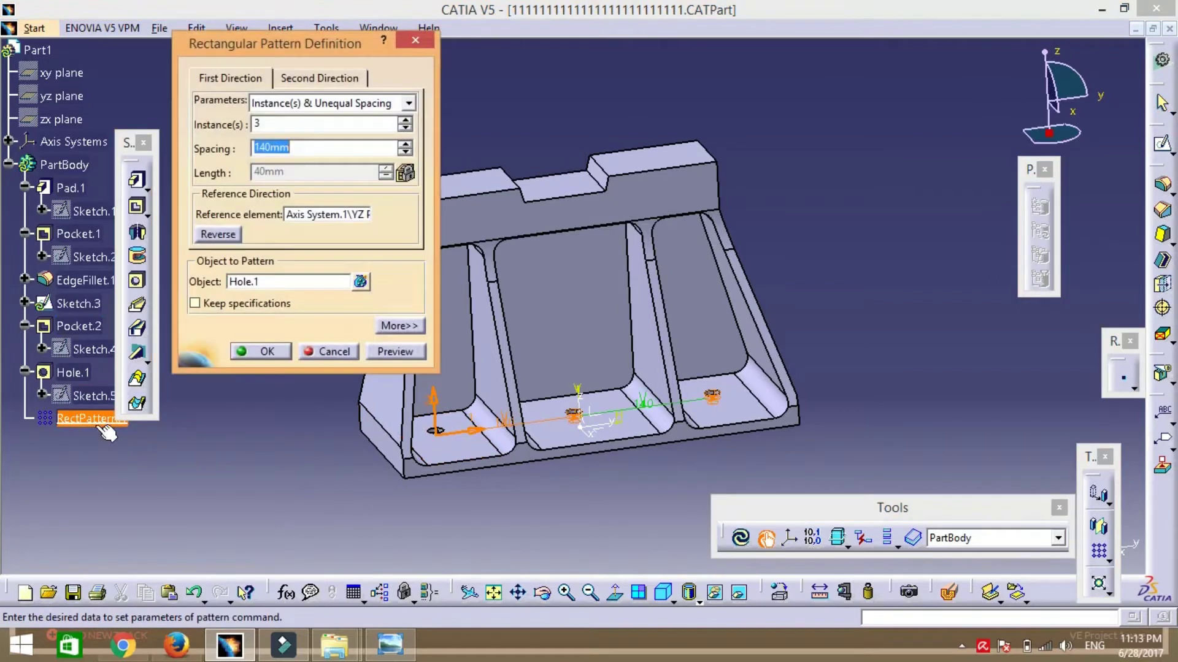
left_click(314, 81)
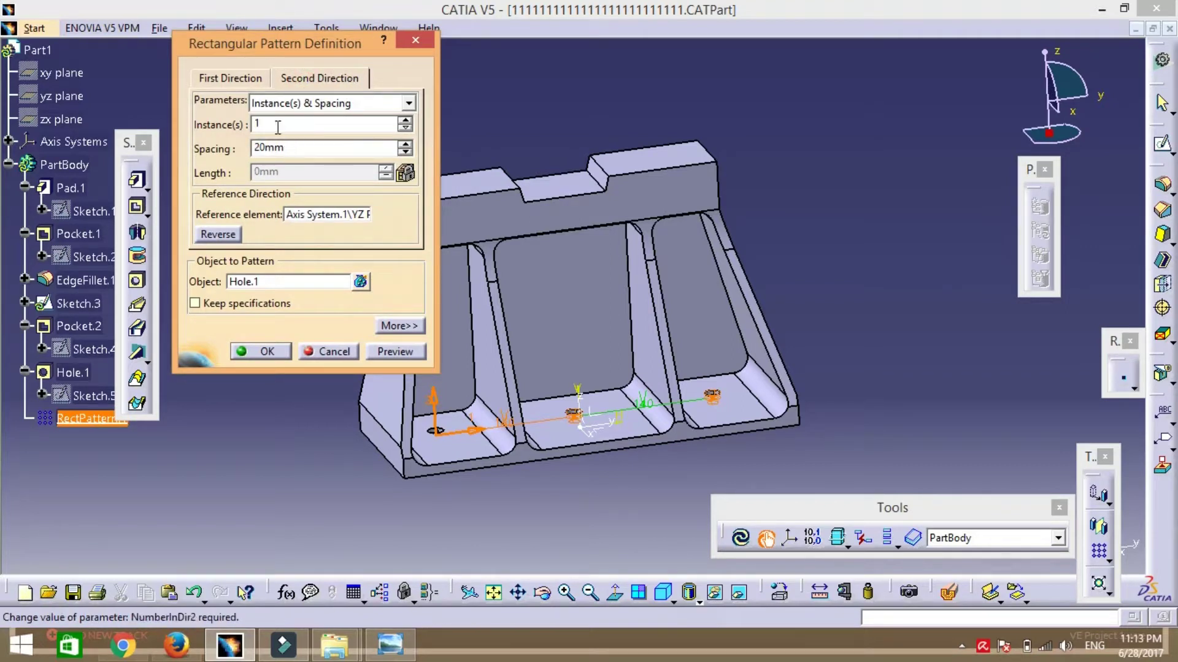
double_click(305, 148)
type("100")
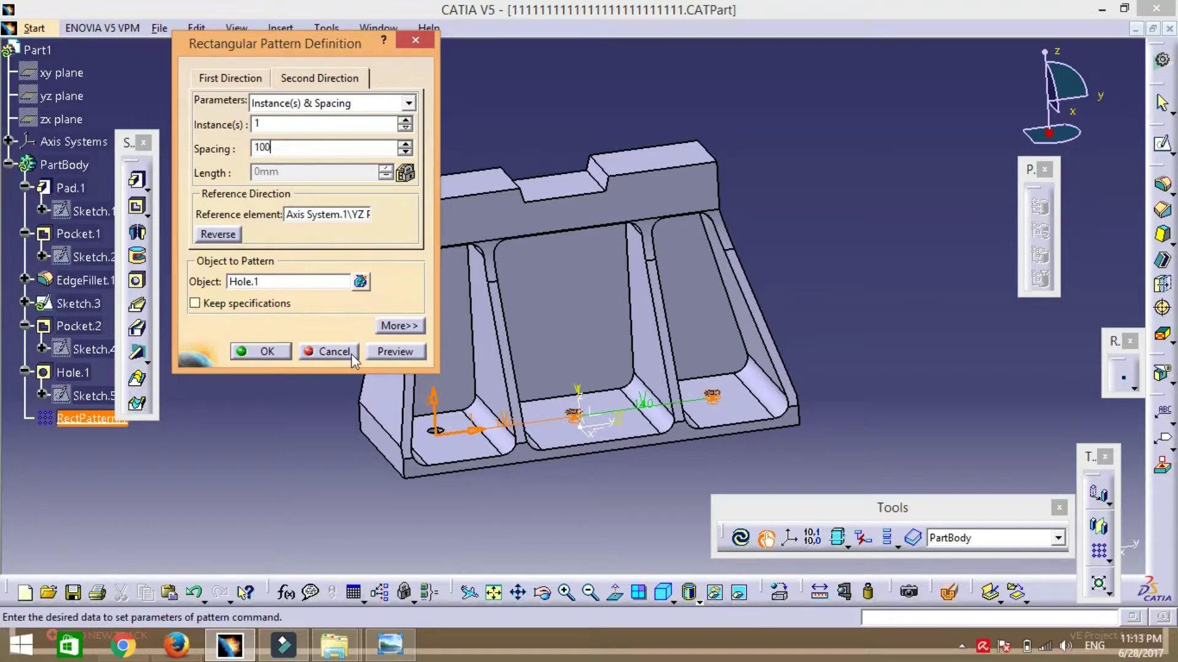
left_click(336, 219)
left_click(335, 220)
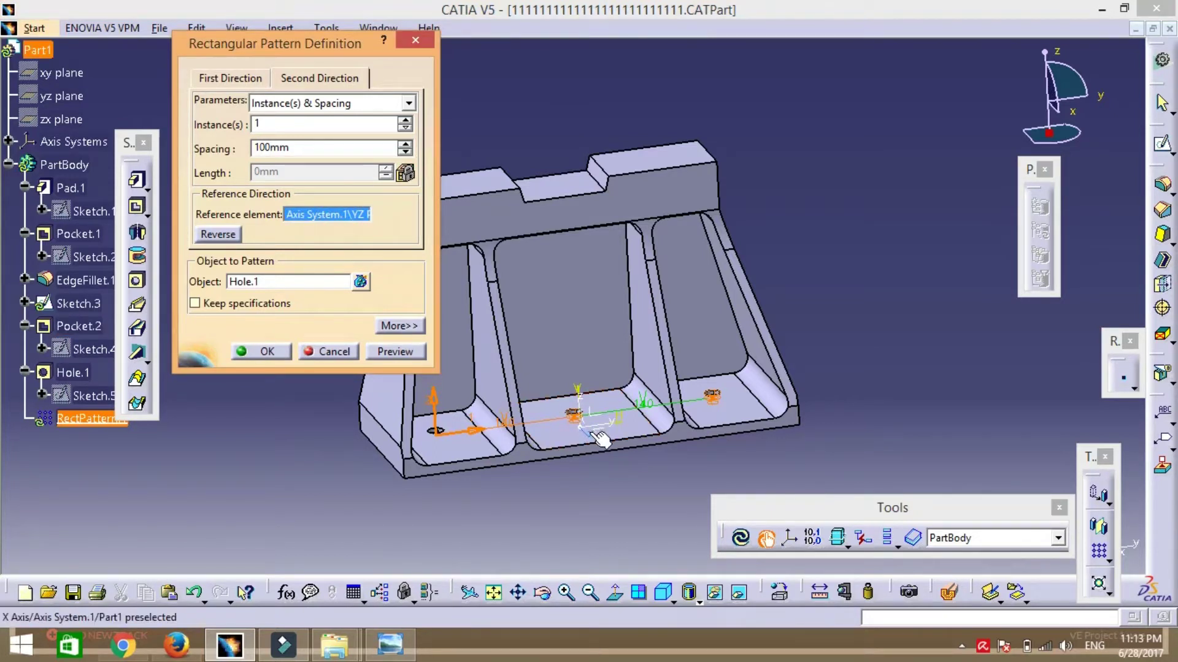
left_click(588, 435)
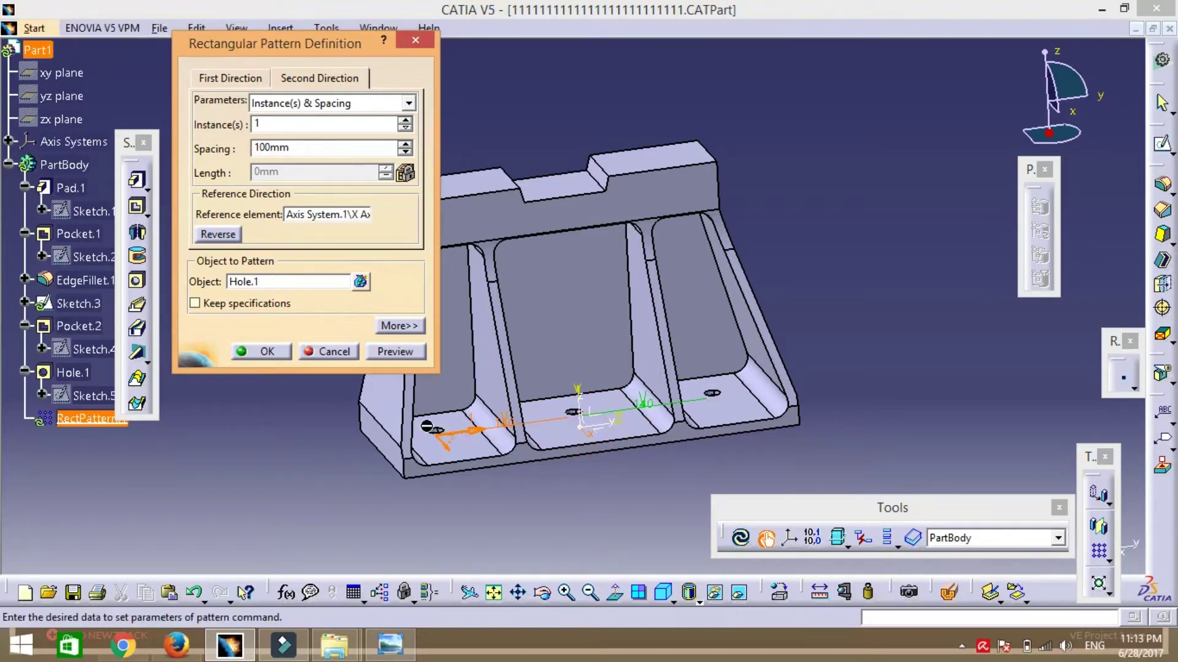
left_click(396, 353)
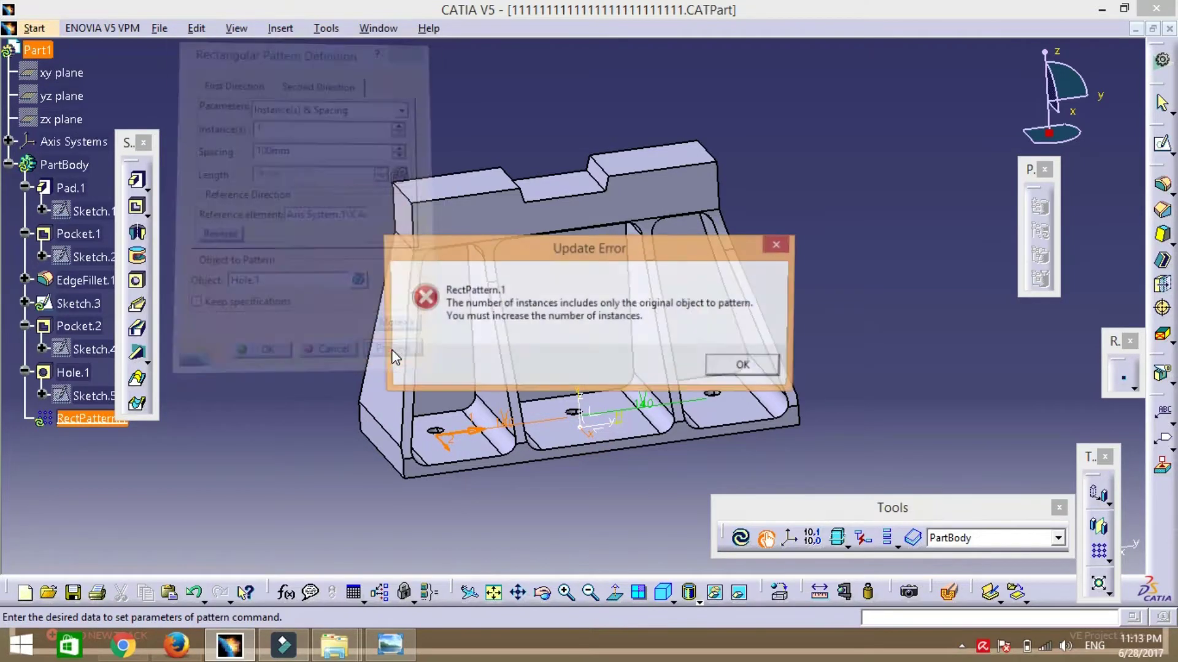
- Set 2 instances in the second direction, confirm the pattern, and recheck the drawing
left_click(744, 368)
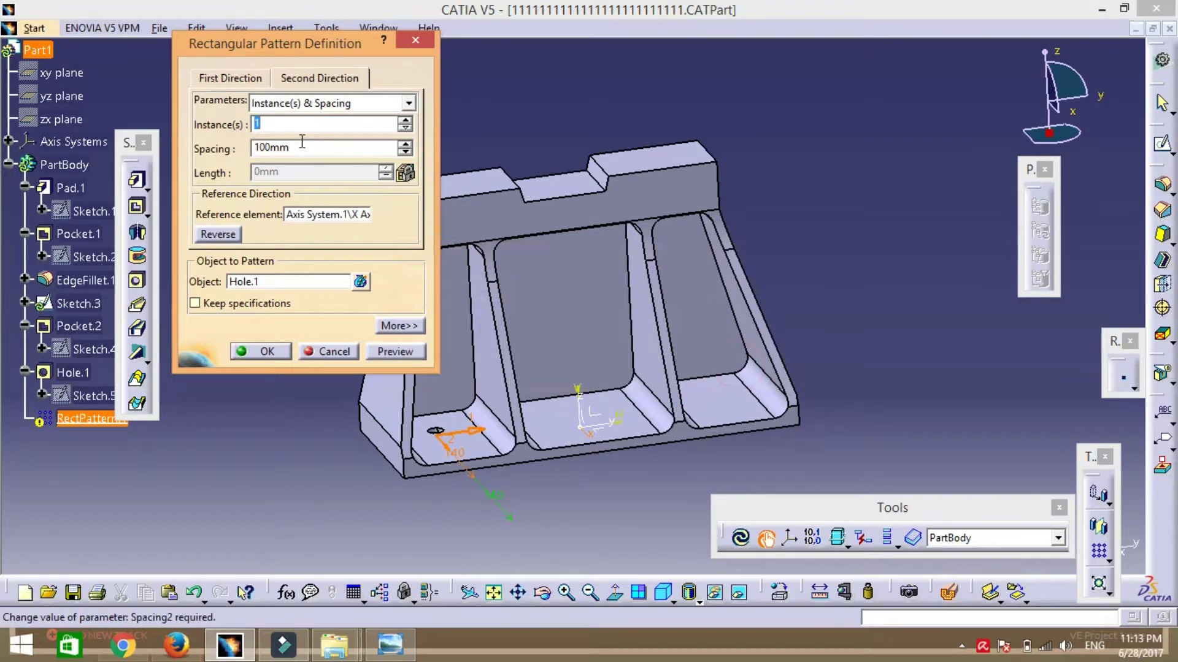
type("2")
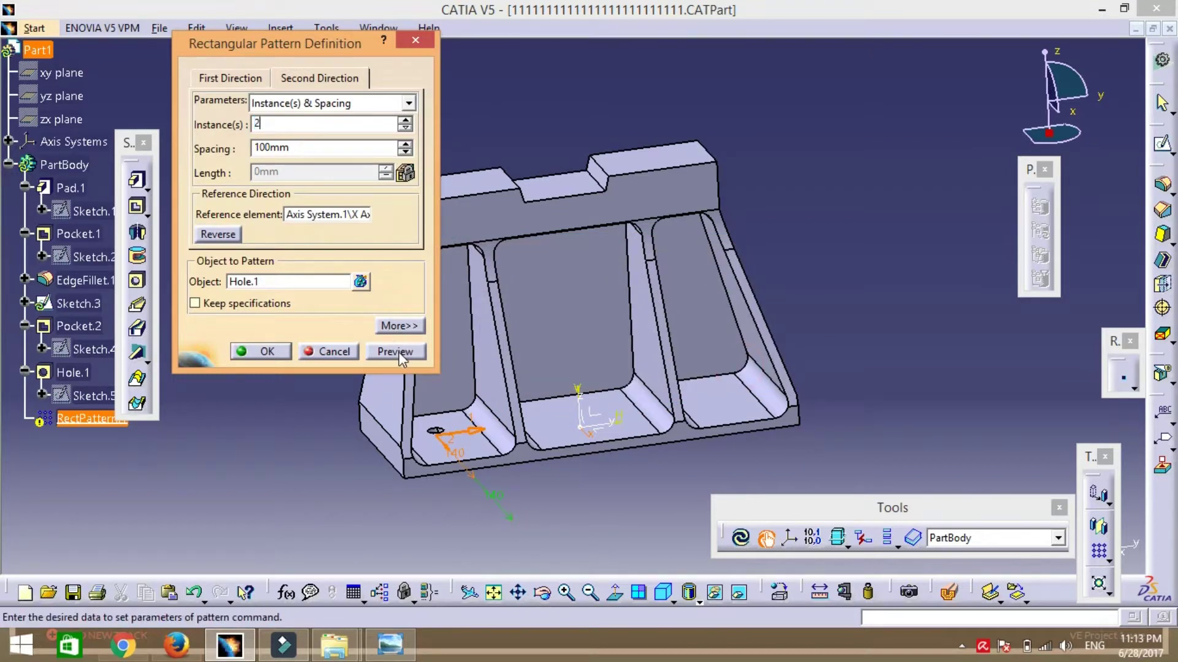
left_click(395, 352)
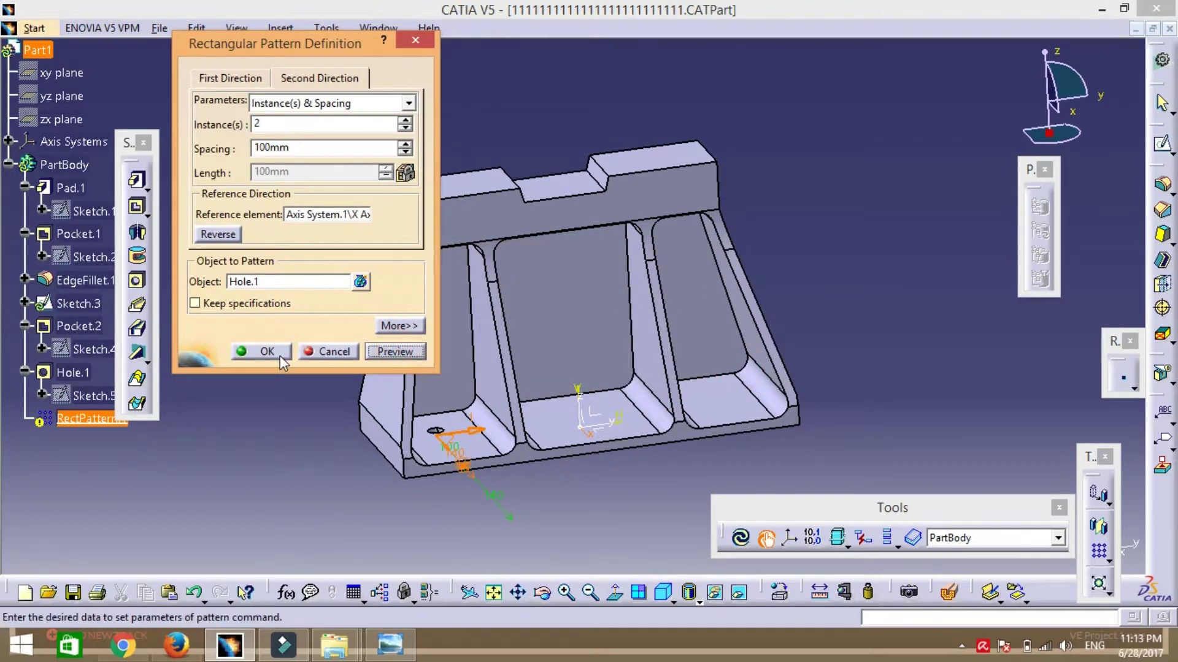
left_click(248, 353)
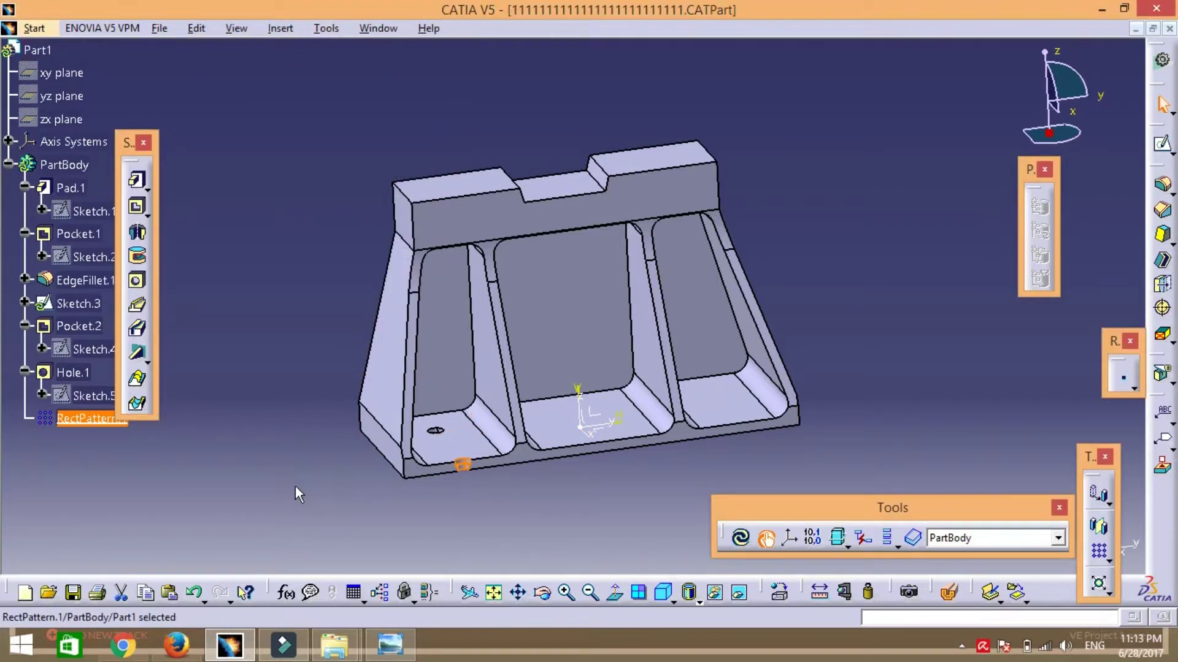
left_click(296, 488)
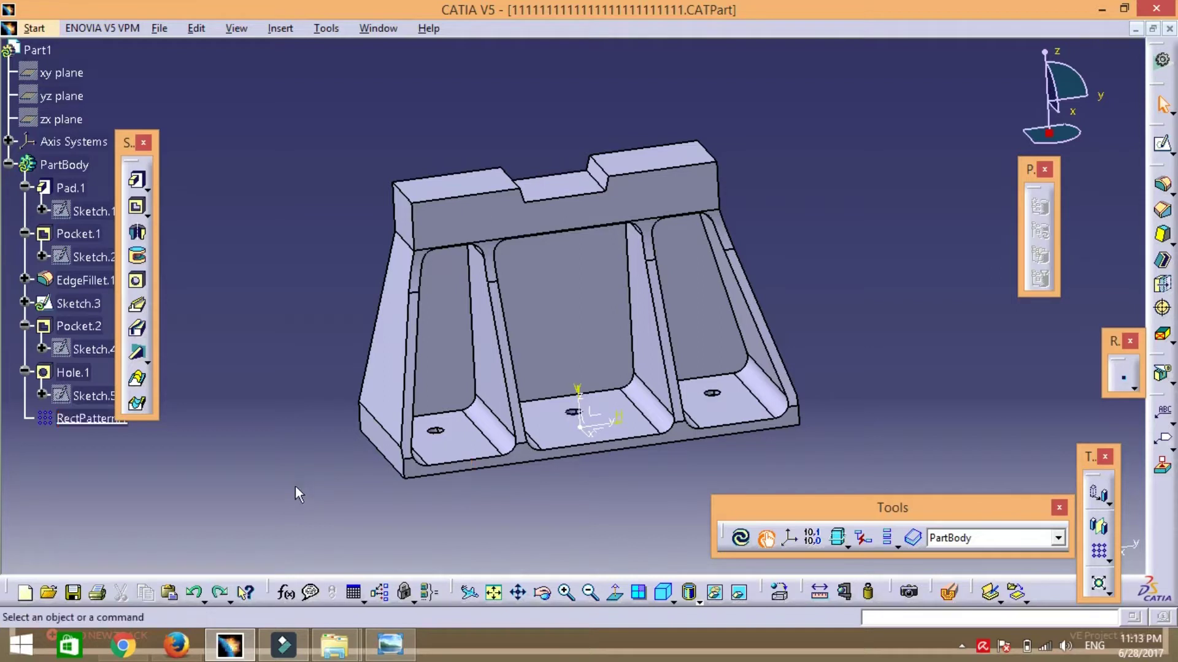
left_click(392, 649)
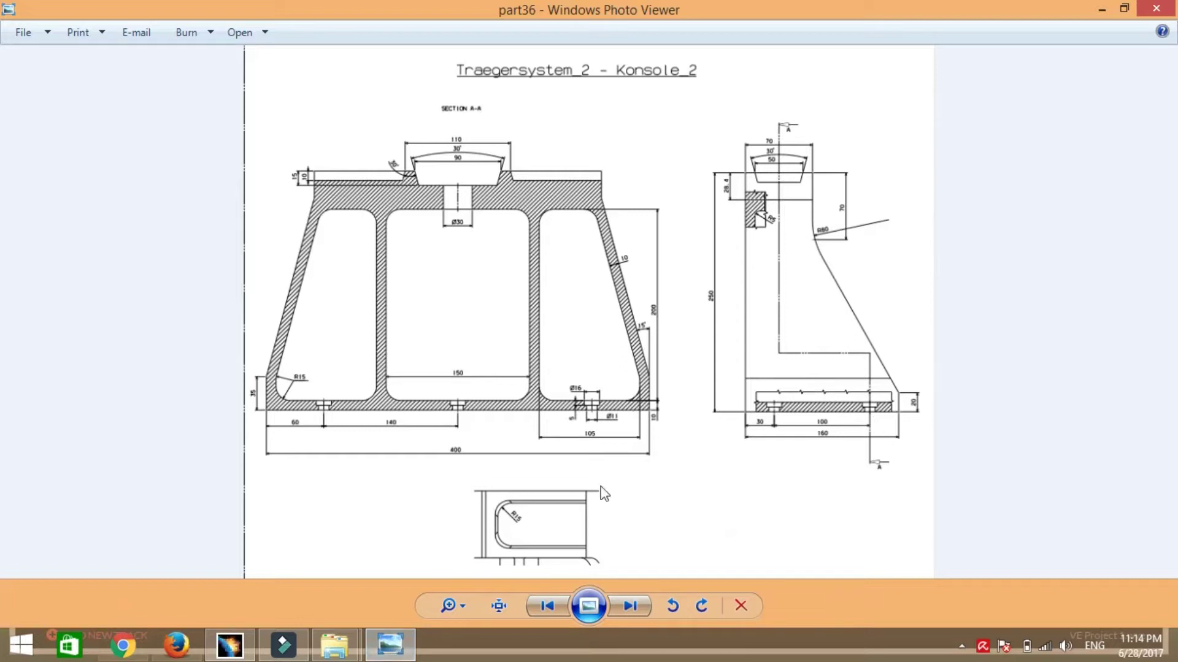
left_click(239, 654)
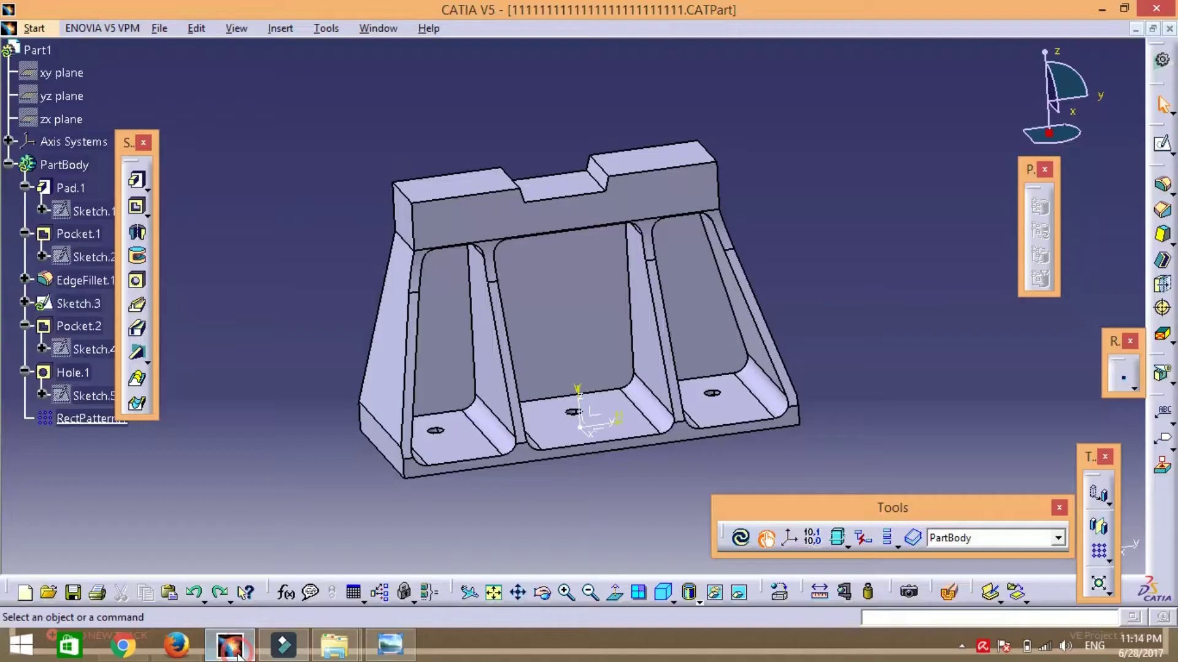
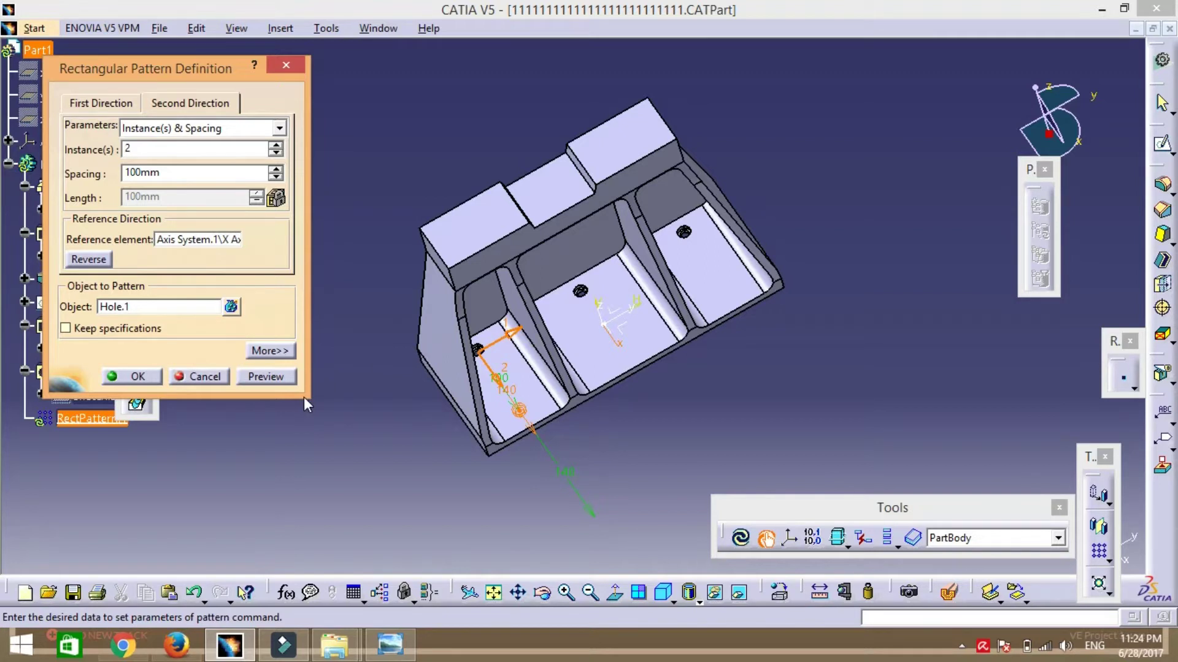
- Confirm the first hole pattern and start a rectangular pattern of RectPattern.1
left_click(136, 377)
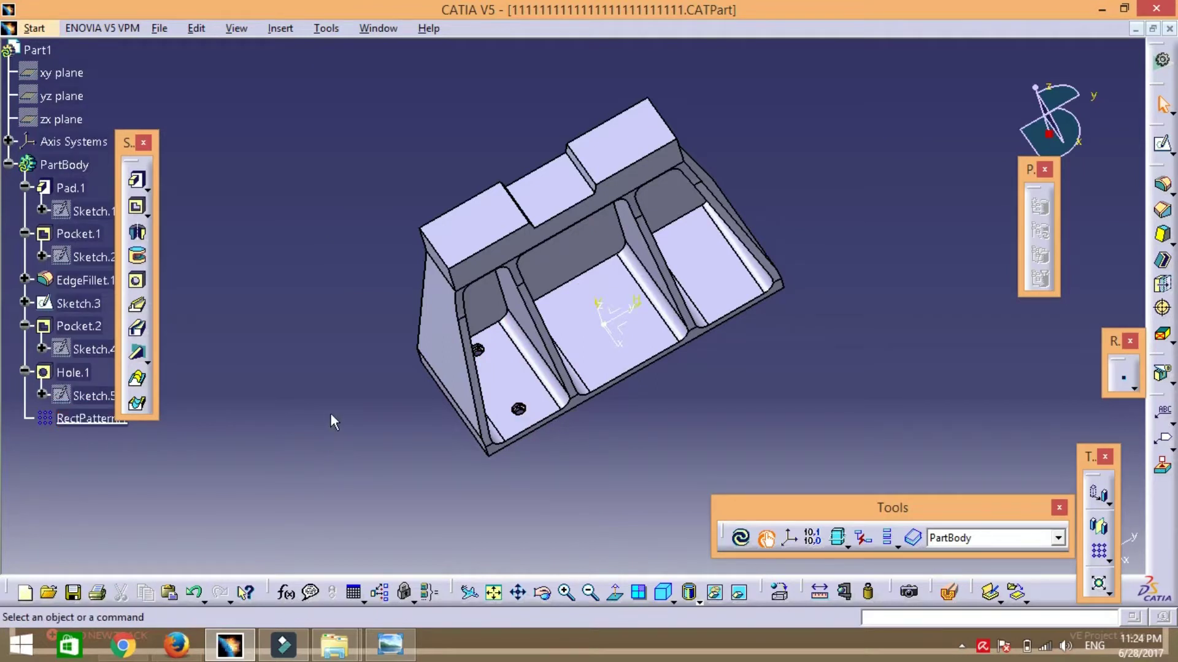
left_click(518, 409)
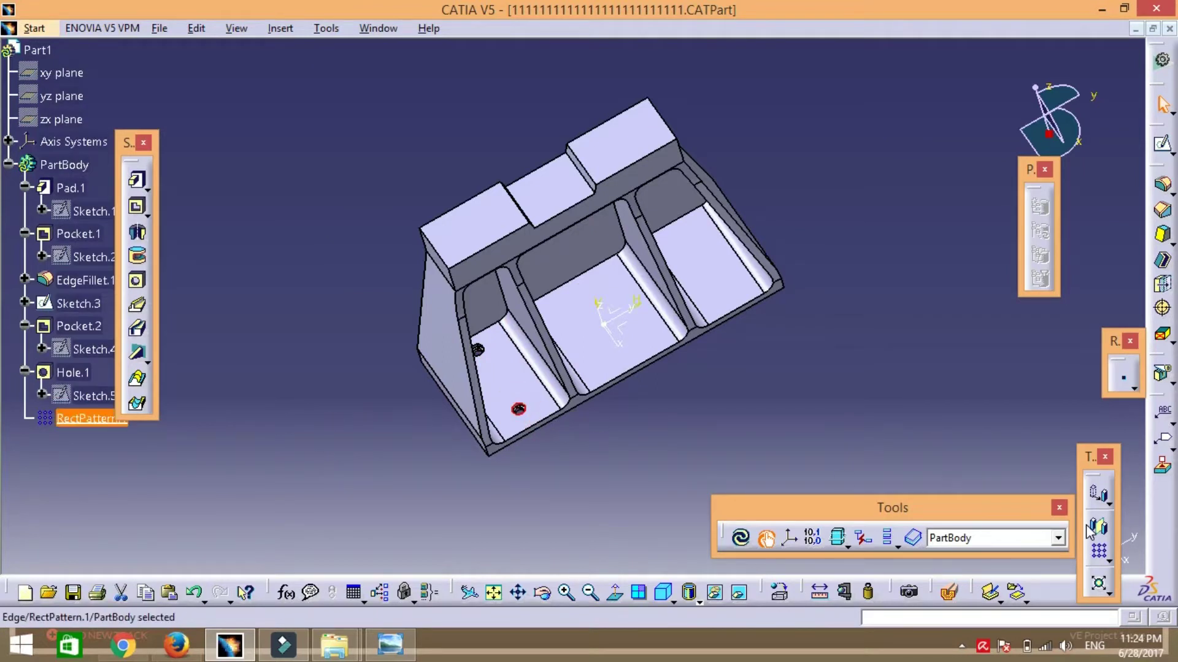
left_click(1101, 555)
left_click(205, 376)
left_click(1101, 555)
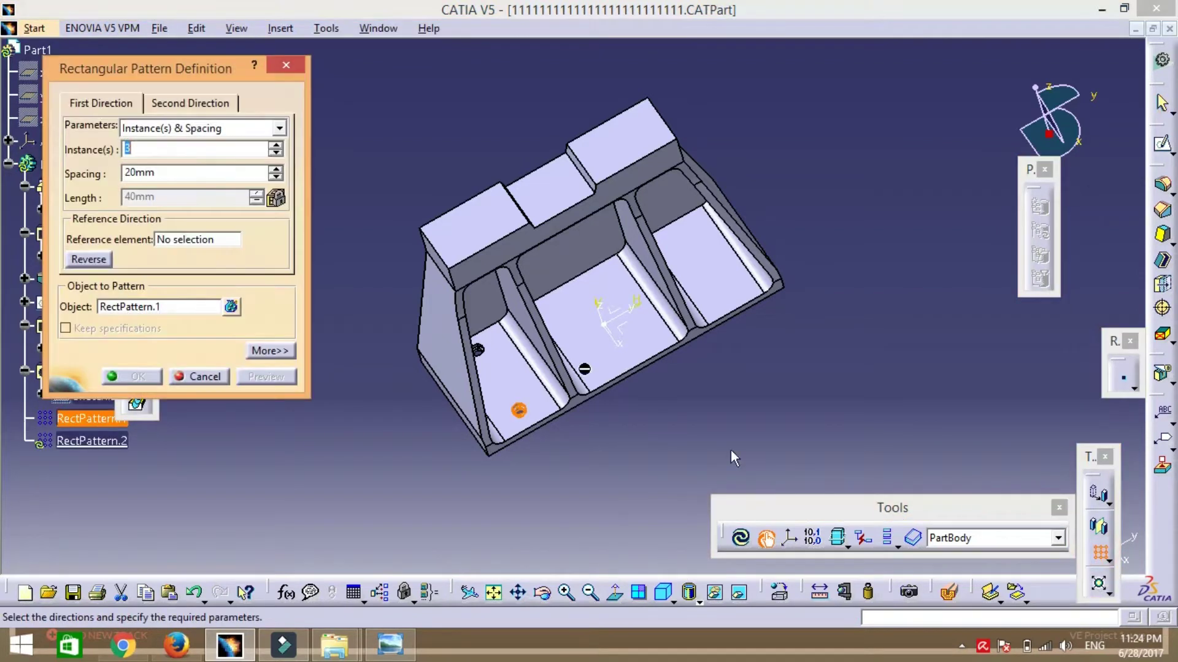
- Set the new pattern to 3 instances spaced 140 mm along the YZ plane and confirm it
left_click_drag(159, 173, 93, 178)
type("140")
left_click(190, 241)
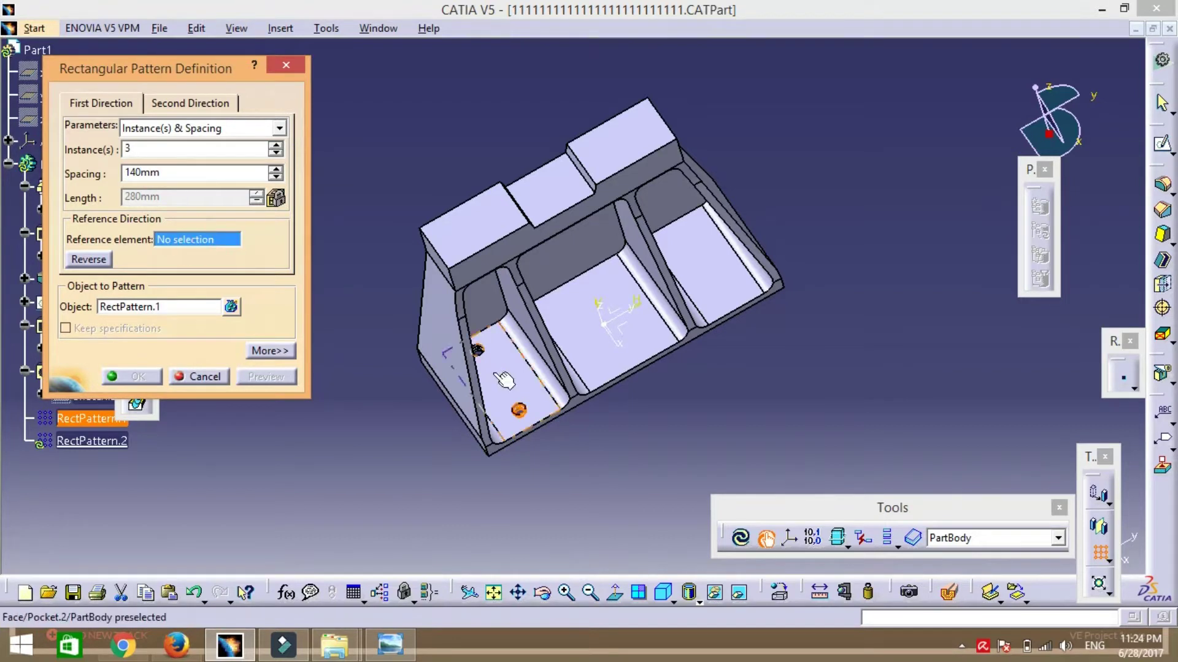
left_click(644, 367)
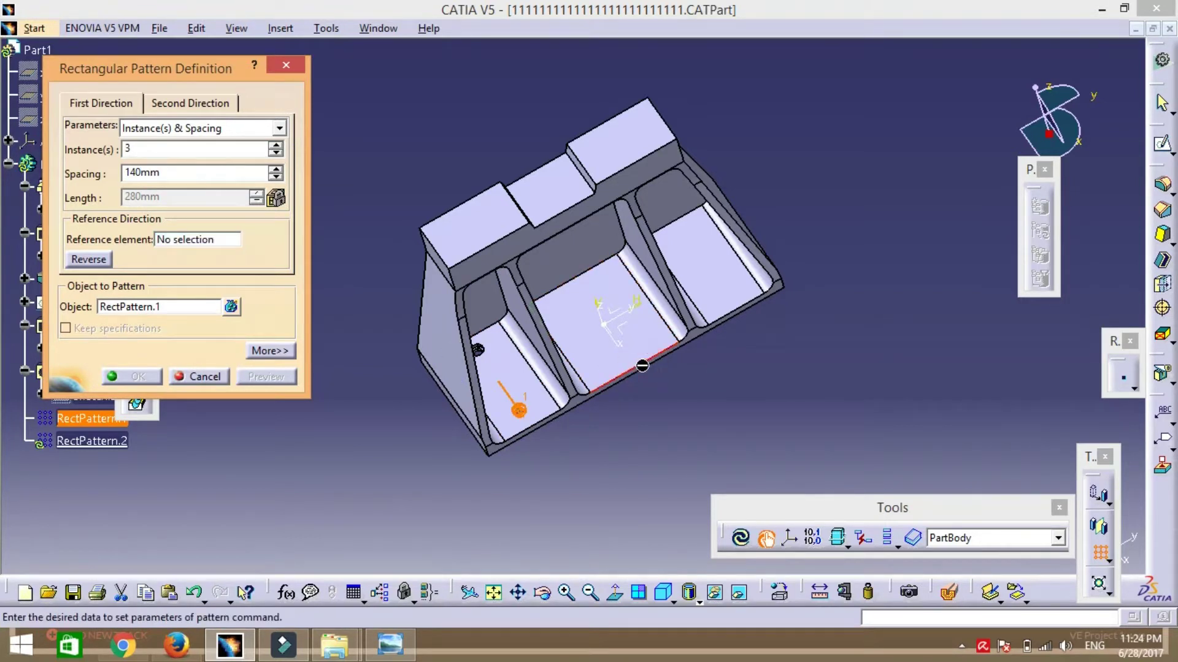
left_click(196, 239)
left_click(612, 313)
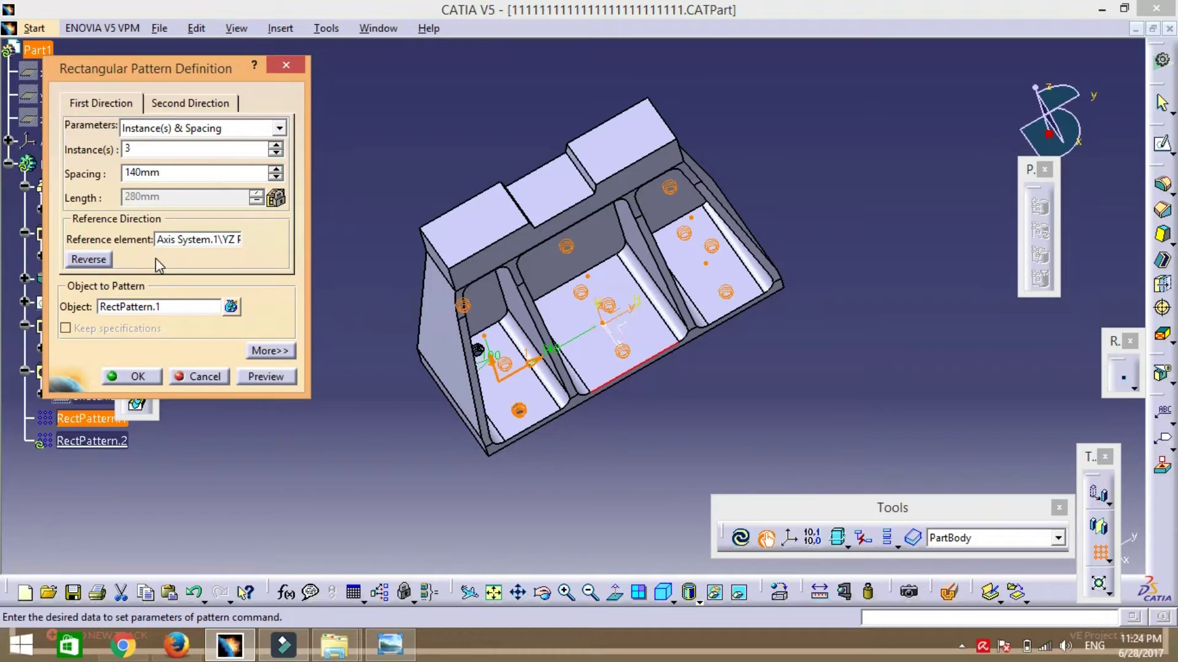
left_click(264, 376)
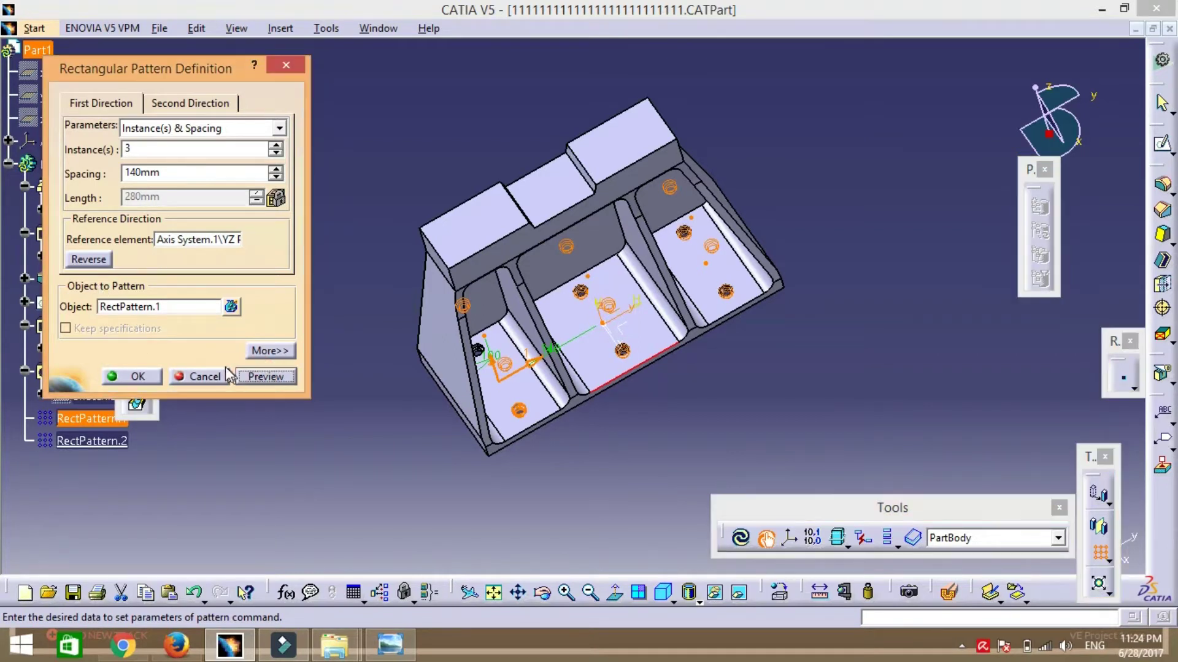
left_click(137, 376)
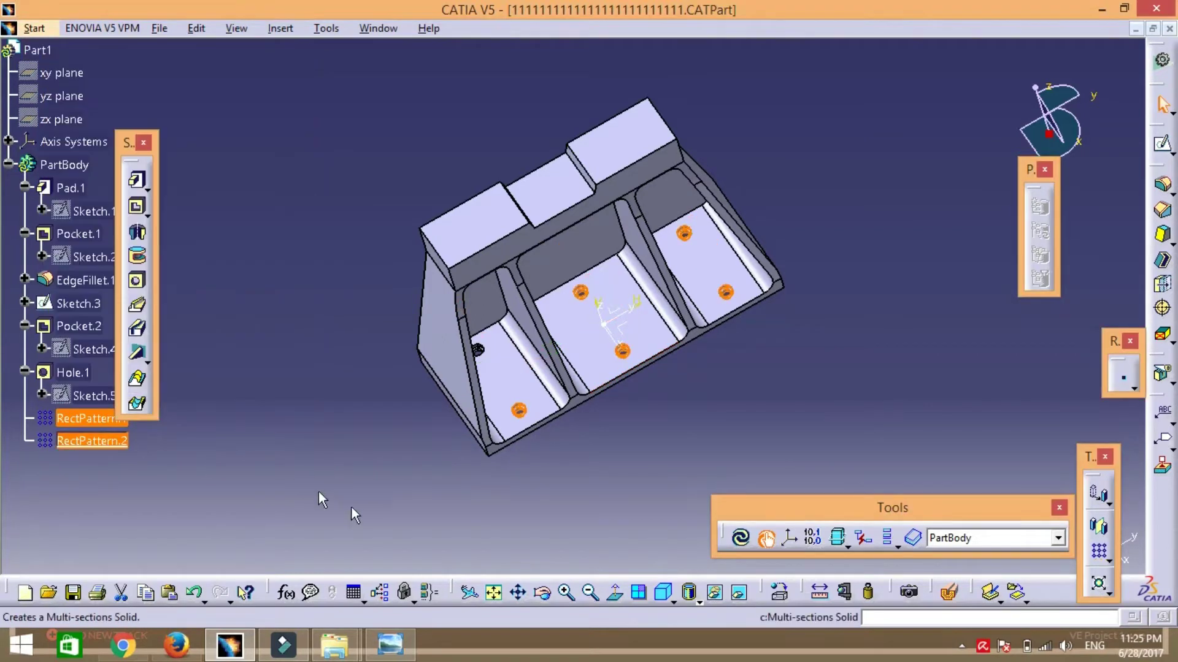
left_click(542, 592)
- Check the Traegersystem_2 - Konsole_2 drawing in Photo Viewer, then select the top recess face in CATIA
mouse_move(583, 513)
left_mouse_down()
mouse_move(557, 244)
mouse_move(521, 462)
mouse_move(533, 500)
mouse_move(542, 400)
mouse_move(526, 523)
left_mouse_up()
left_click(390, 644)
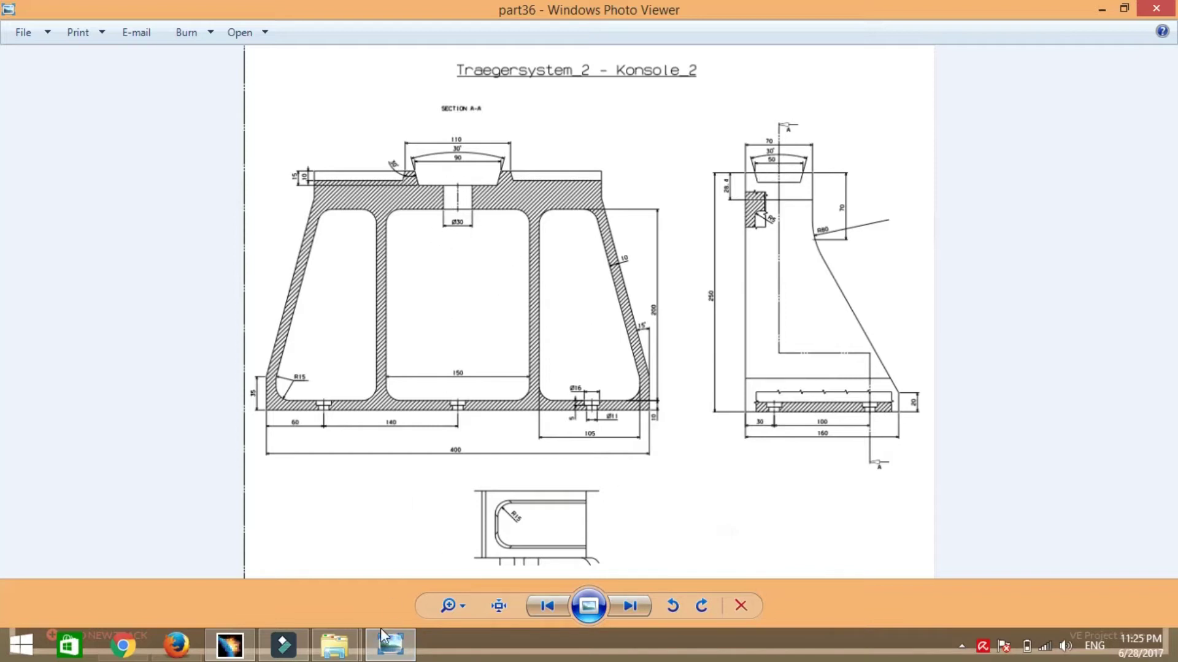
left_click(390, 650)
left_click(582, 175)
- On the top face, sketch a circle with a 30 mm diameter
left_click(1163, 143)
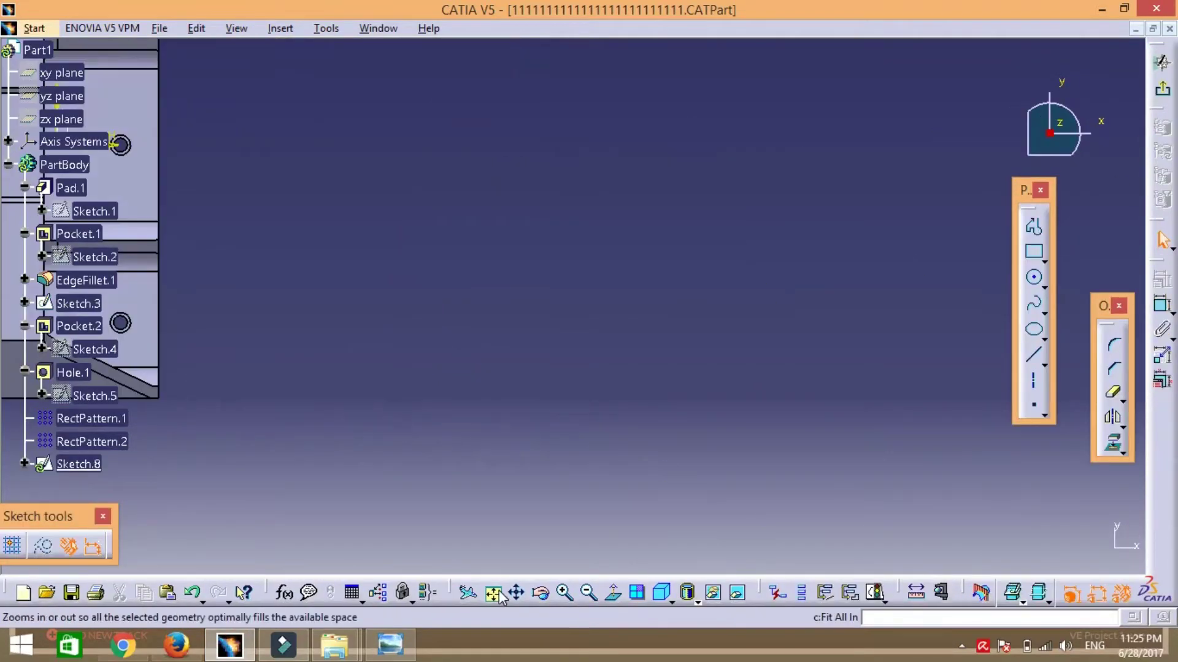
left_click(499, 593)
left_click(1033, 277)
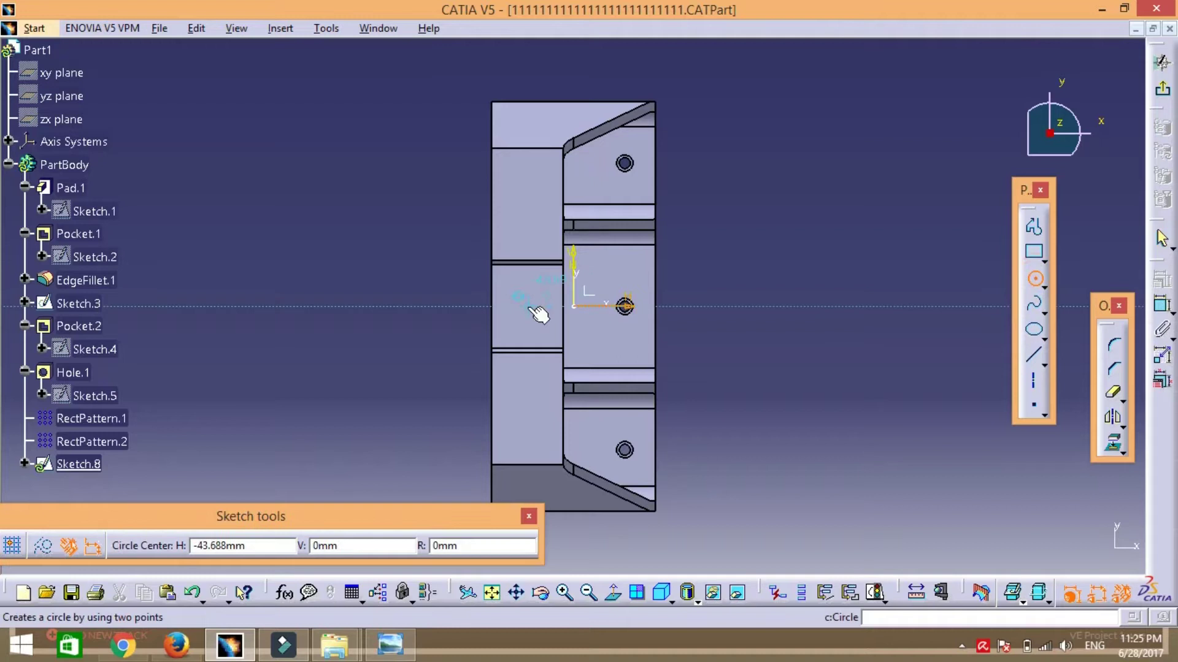
left_click(528, 306)
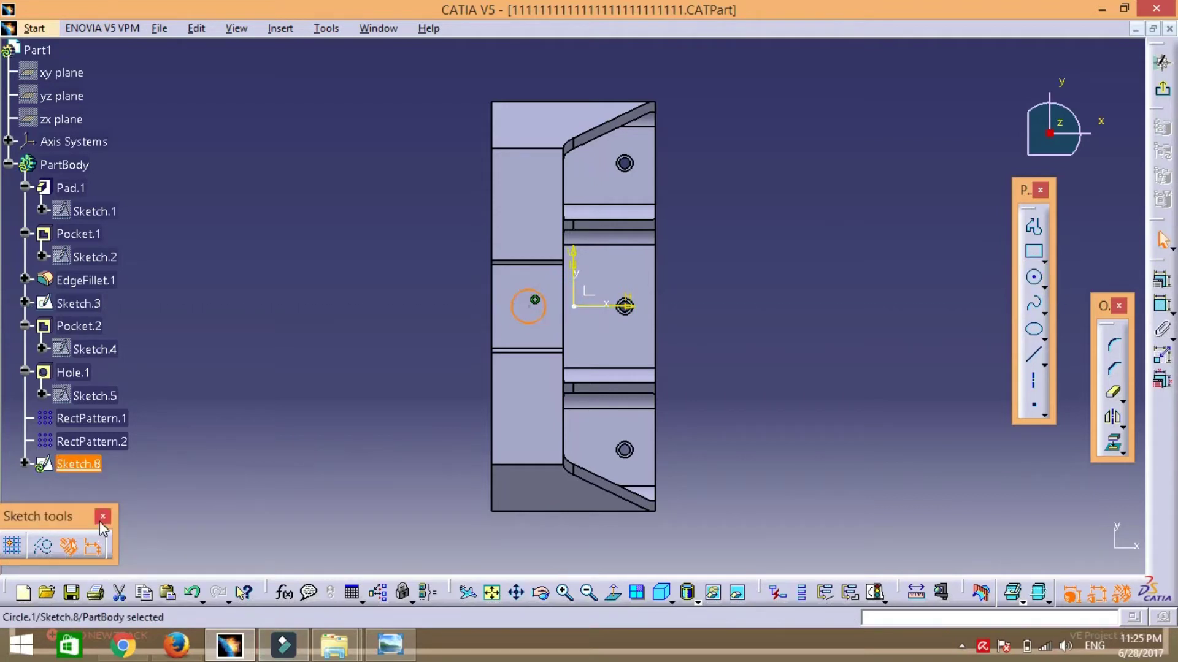
left_click(1161, 304)
left_click(512, 305)
double_click(809, 228)
type("30")
key("Return")
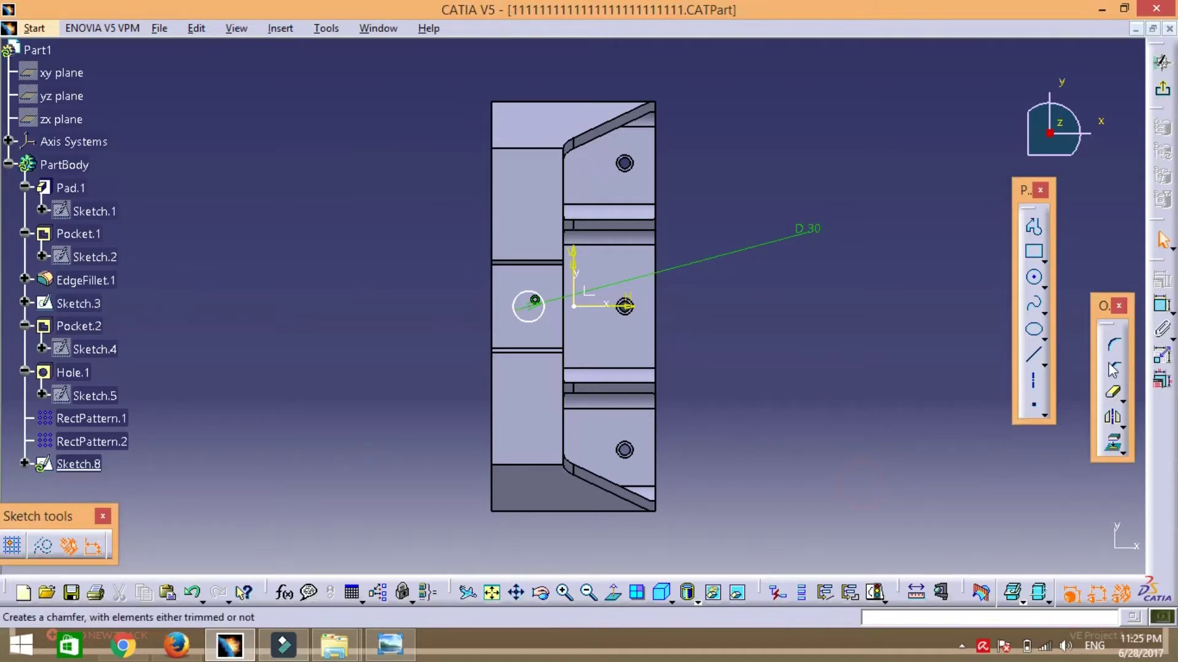
- Place the circle's centre 35 mm from the left edge, checking the 70 mm width
left_click(534, 313)
left_click(491, 310)
left_click(316, 228)
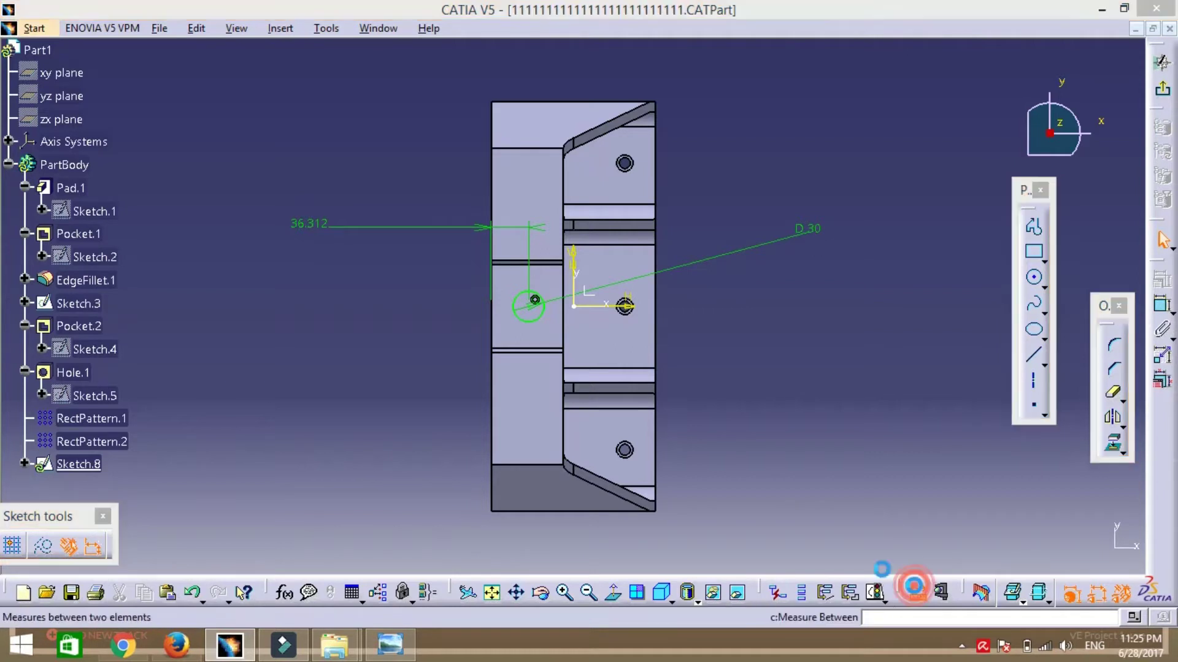
left_click(916, 592)
left_click(490, 346)
left_click(563, 408)
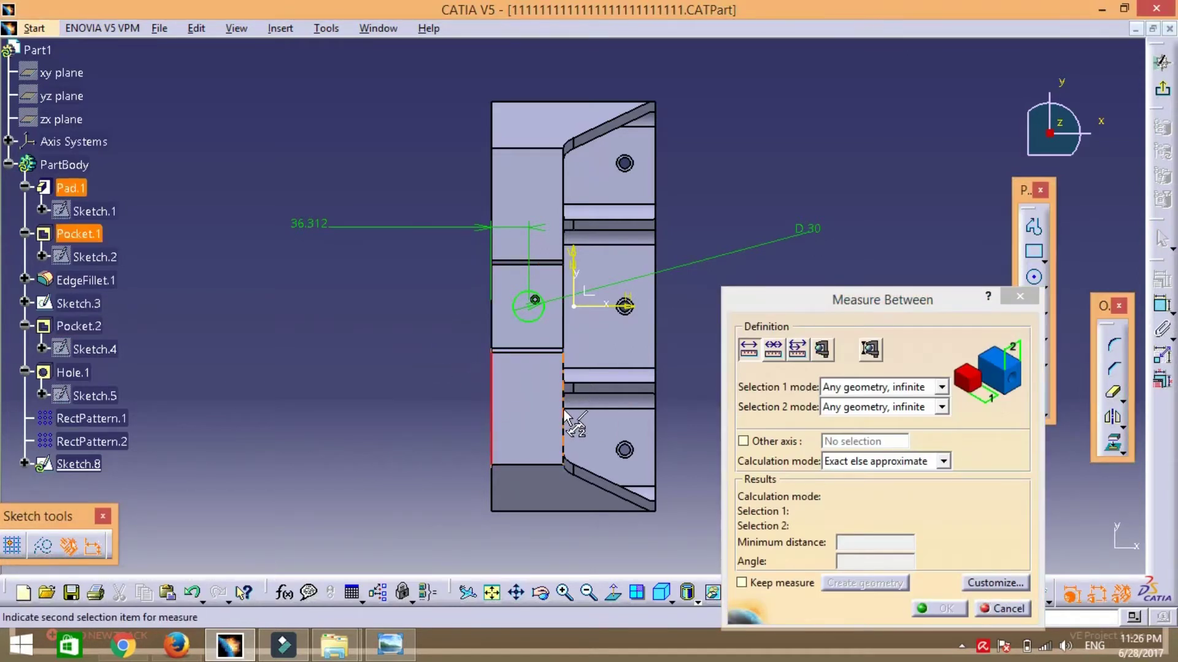
left_click(931, 611)
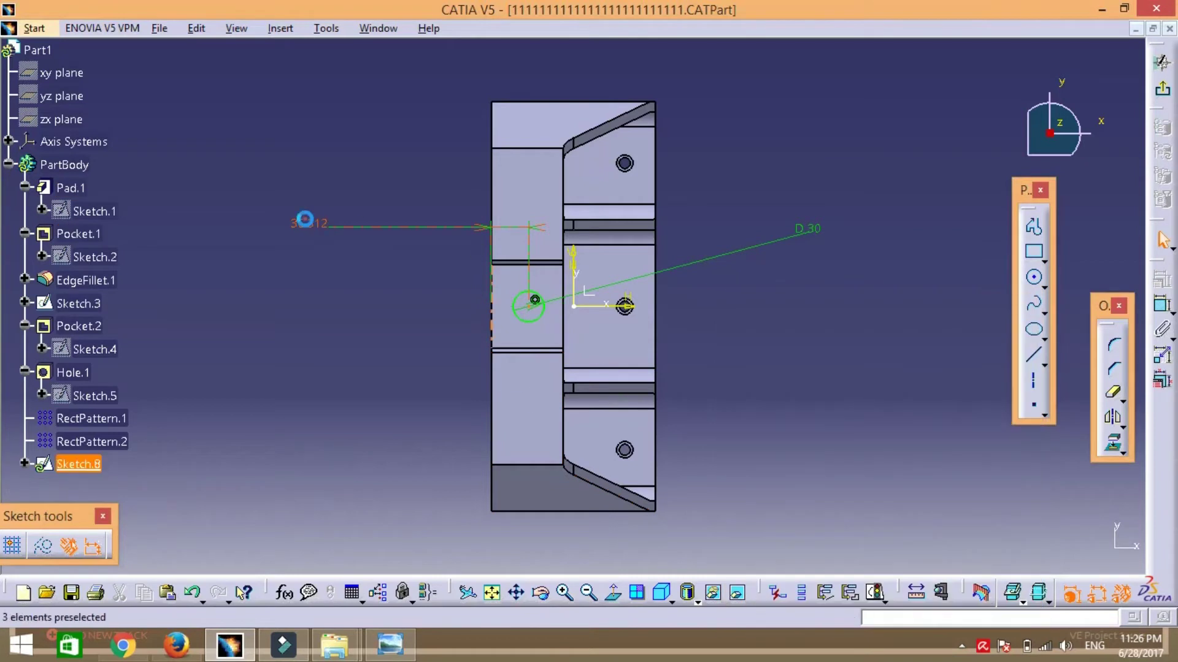
double_click(304, 222)
type("35mm")
key("Return")
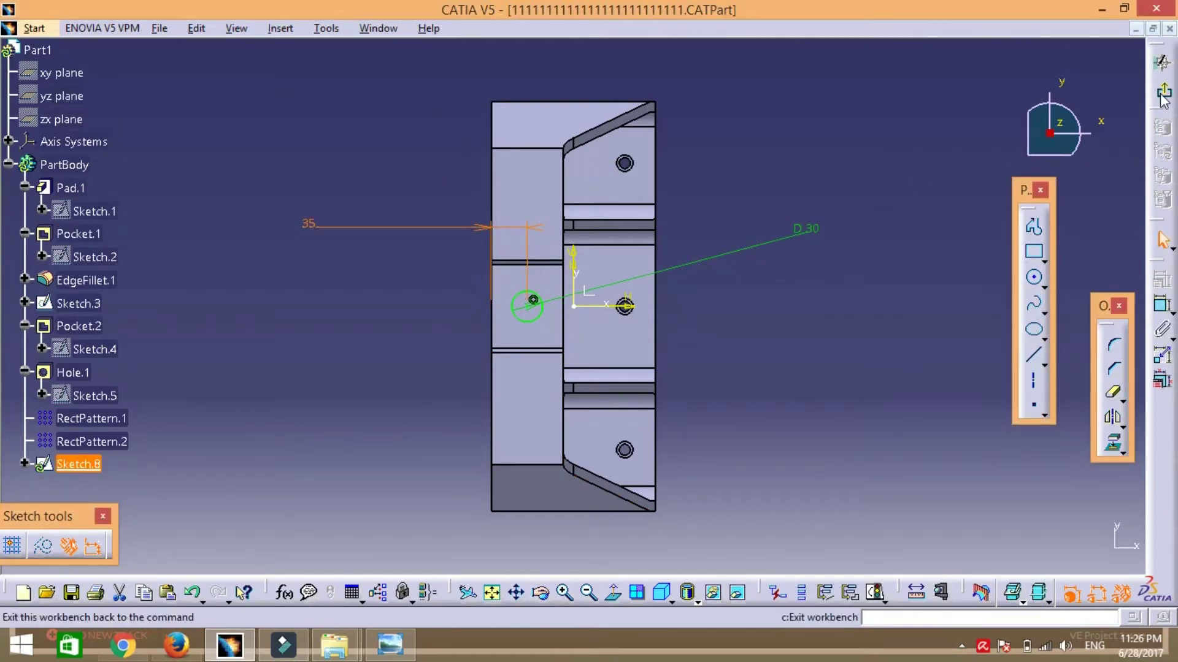
- Exit the sketch and cut the circle through as Pocket.3
left_click(1163, 95)
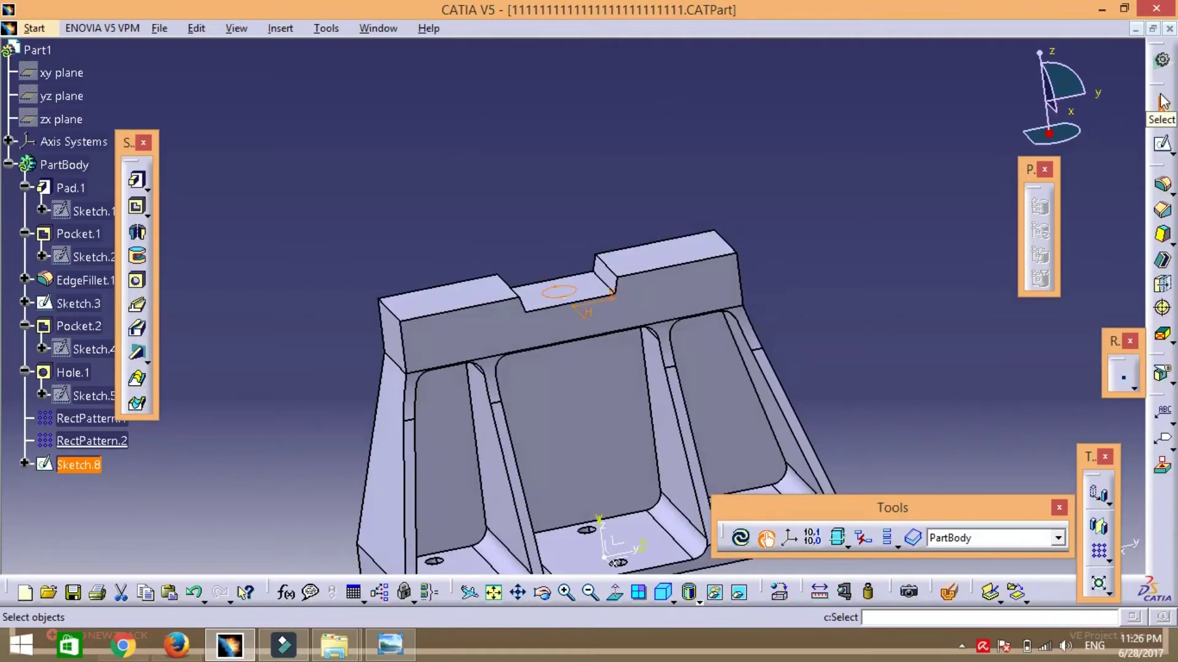
left_click(137, 281)
left_click(138, 206)
left_click(37, 283)
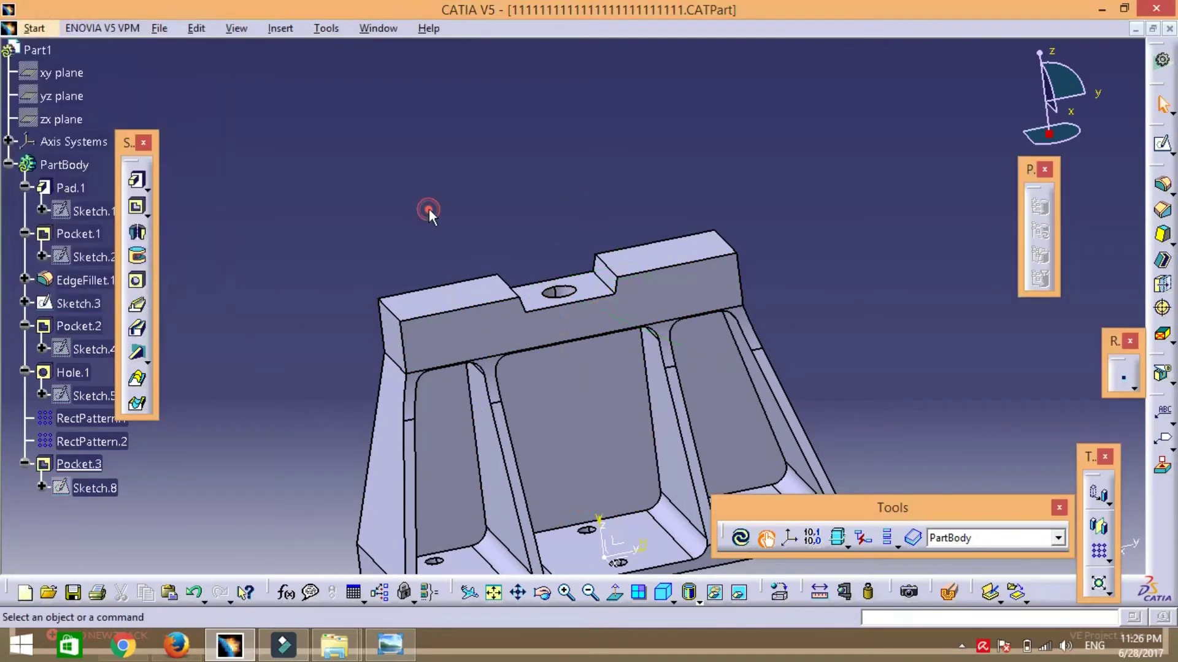
left_click(392, 343)
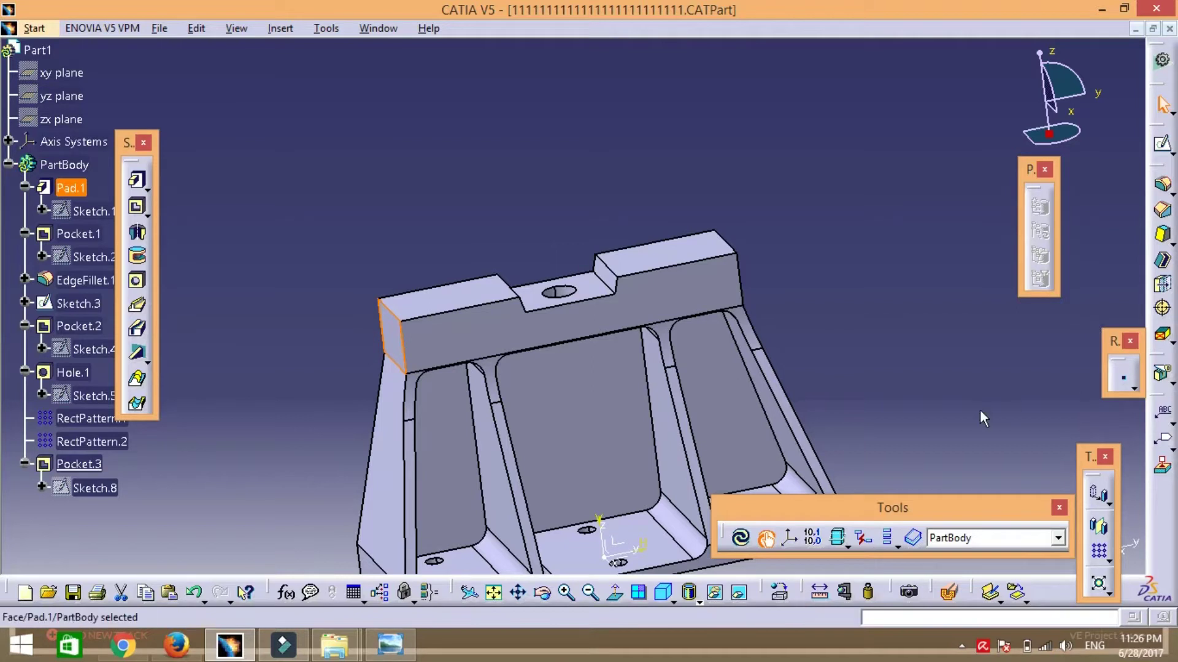
- Start a sketch on the end face and project its top edge into it
left_click(1101, 525)
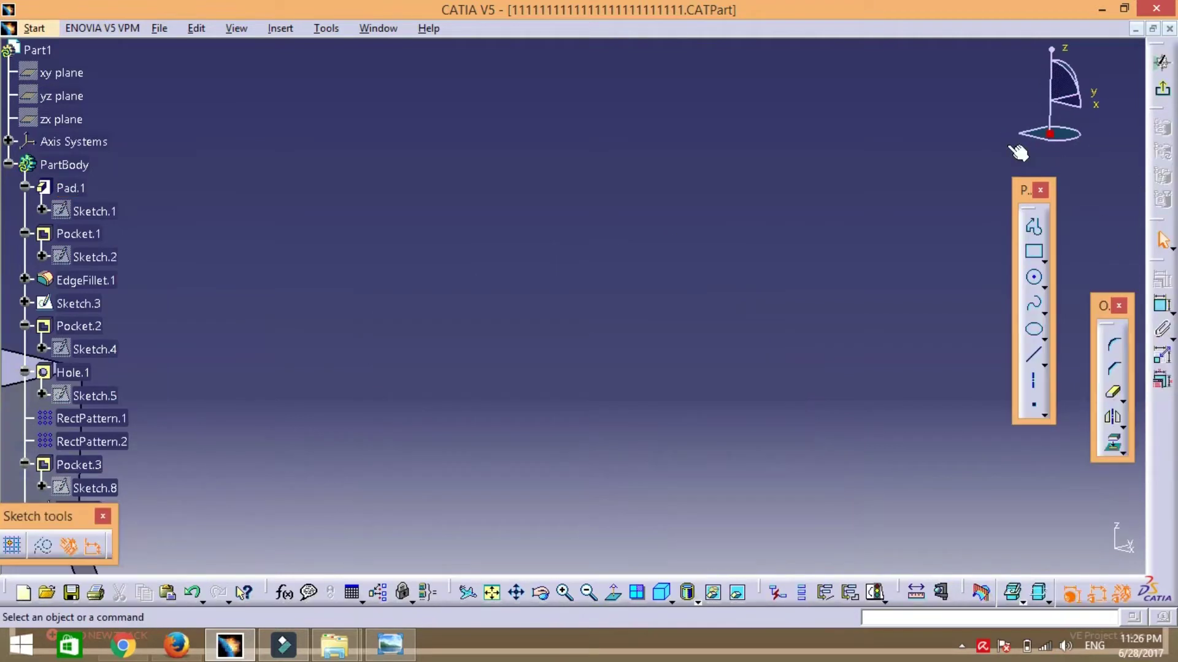
left_click(492, 593)
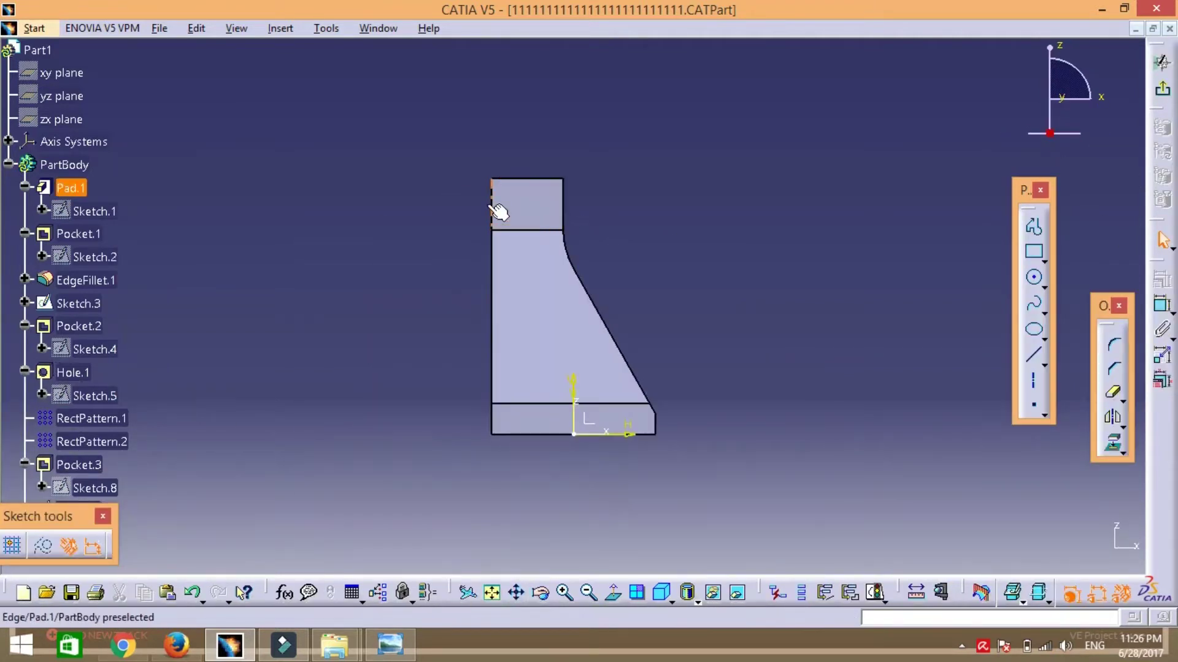
left_click(1033, 227)
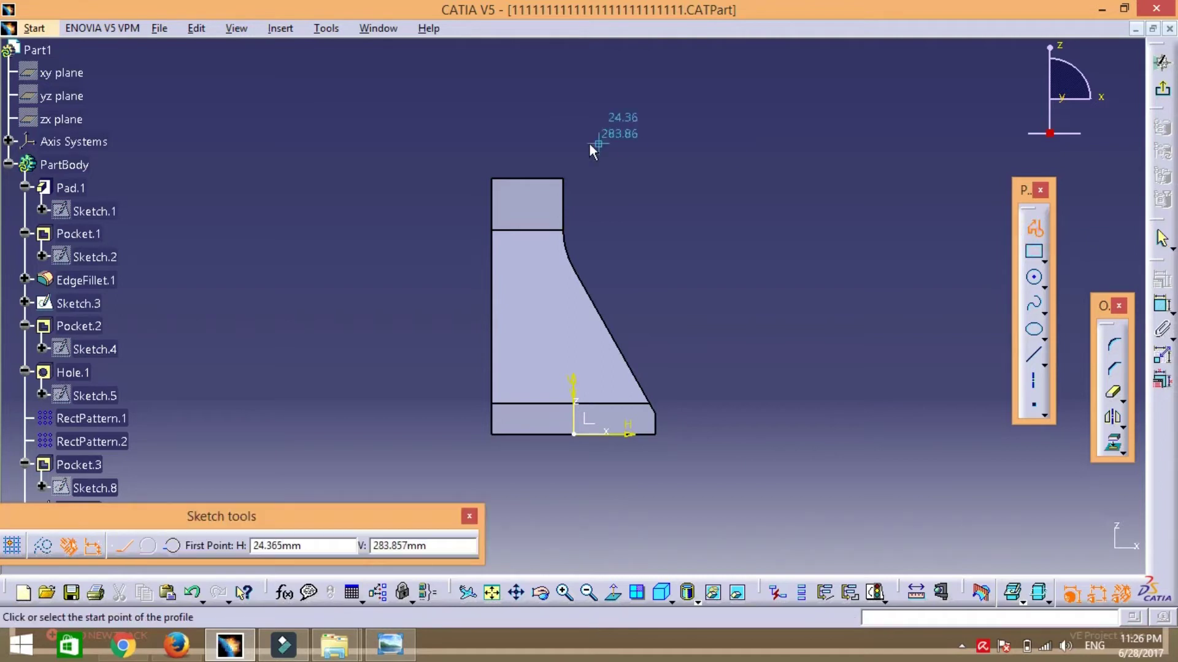
key("Escape")
left_click(527, 179)
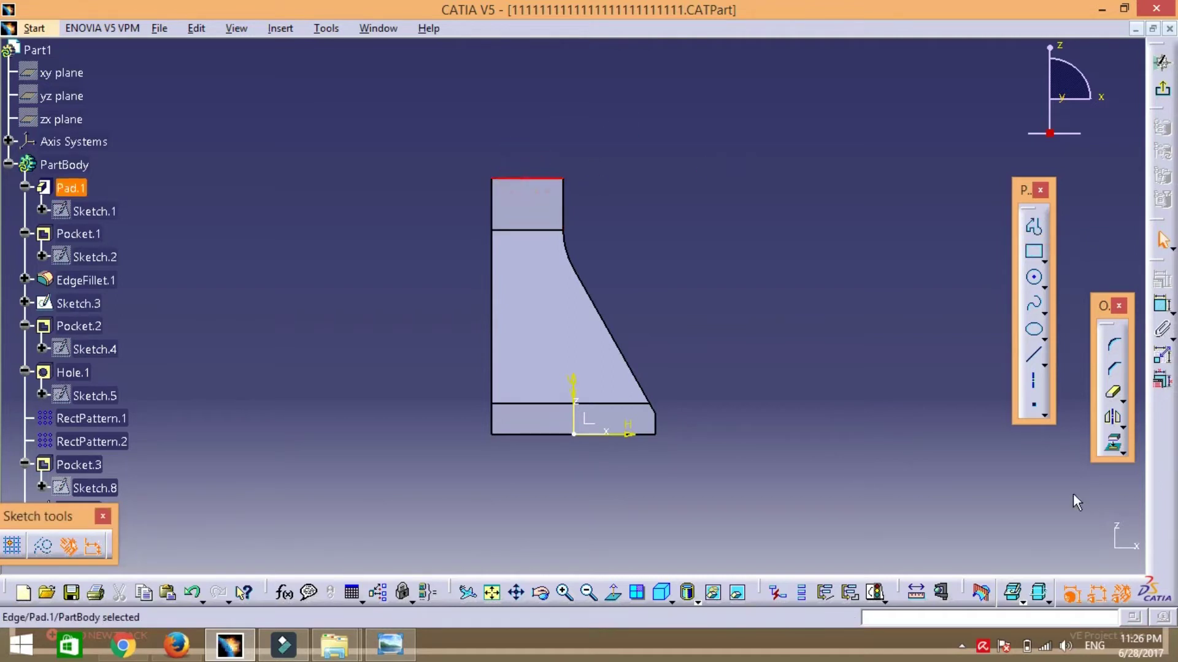
left_click(1112, 443)
left_click(237, 498)
- Draw the tapered recess profile from the top edge and make its bottom line horizontal
left_click(1035, 228)
left_click(506, 178)
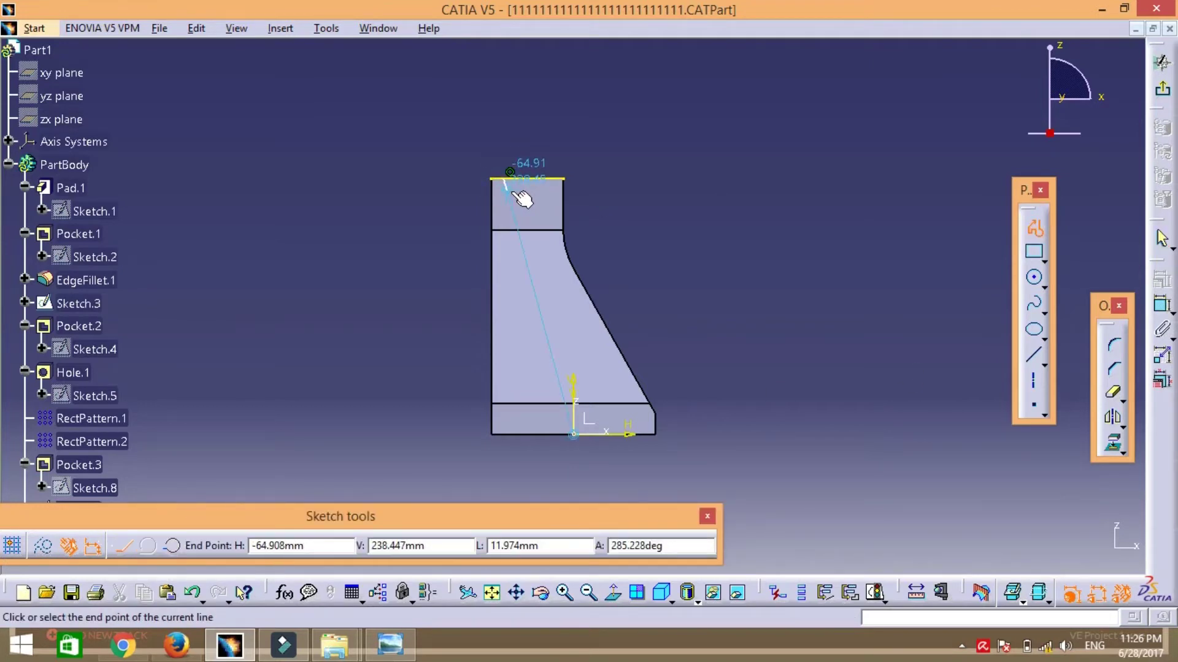
left_click(512, 193)
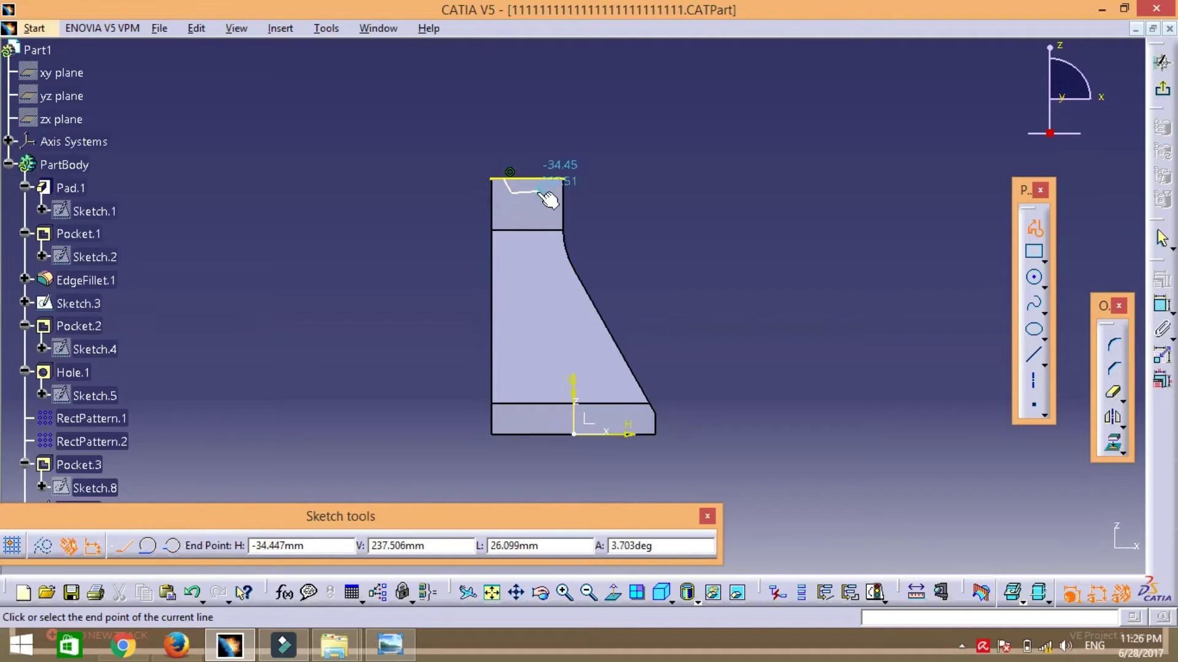
left_click(544, 193)
left_click(554, 179)
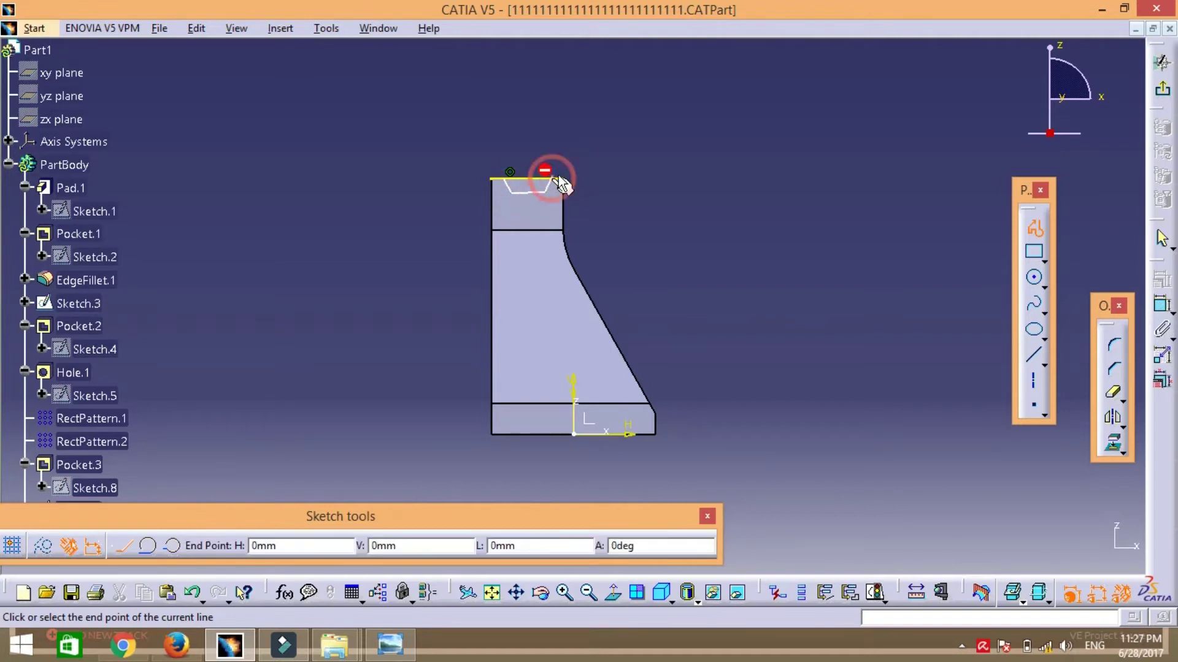
key("Escape")
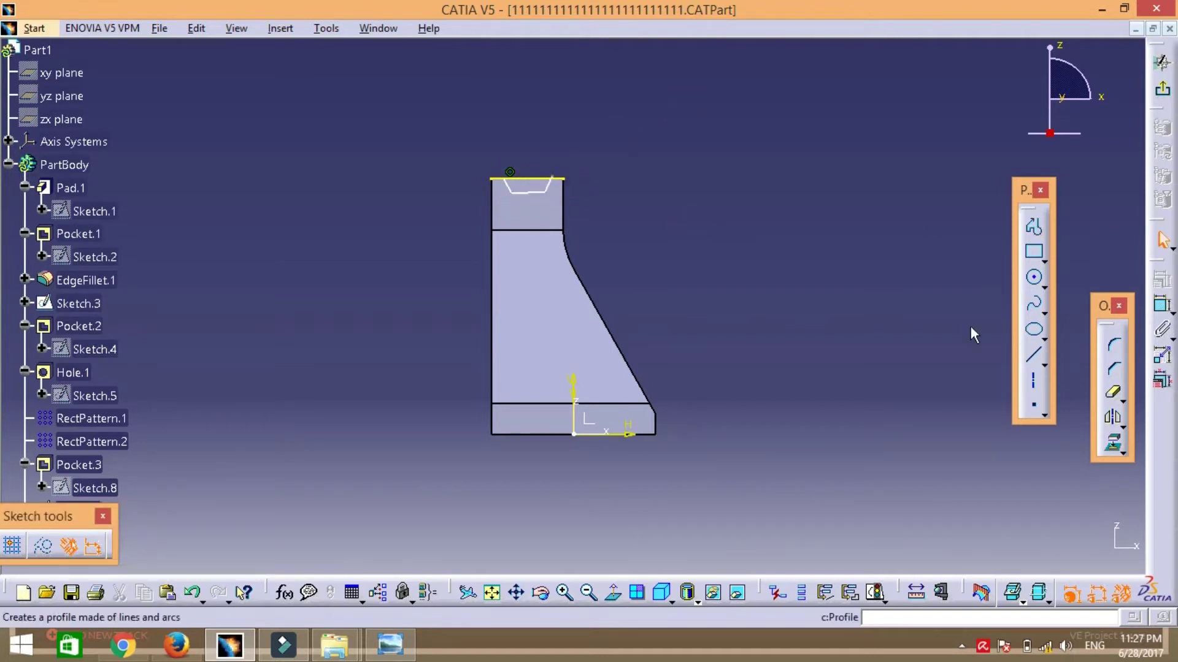
right_click(528, 193)
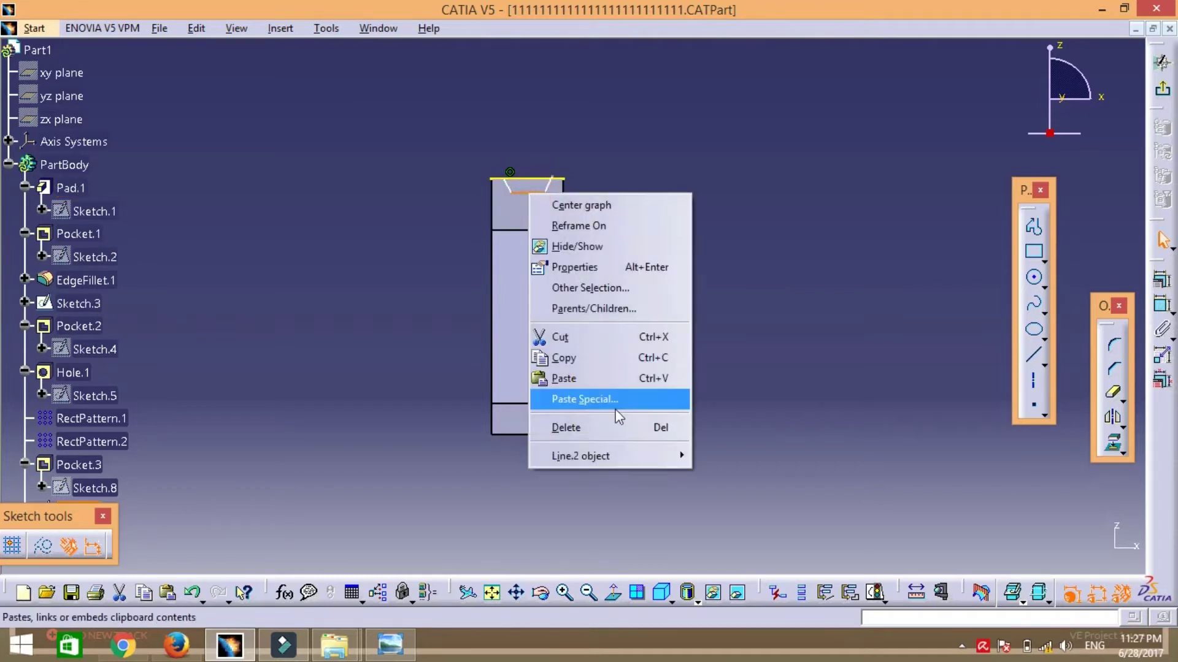
left_click(763, 503)
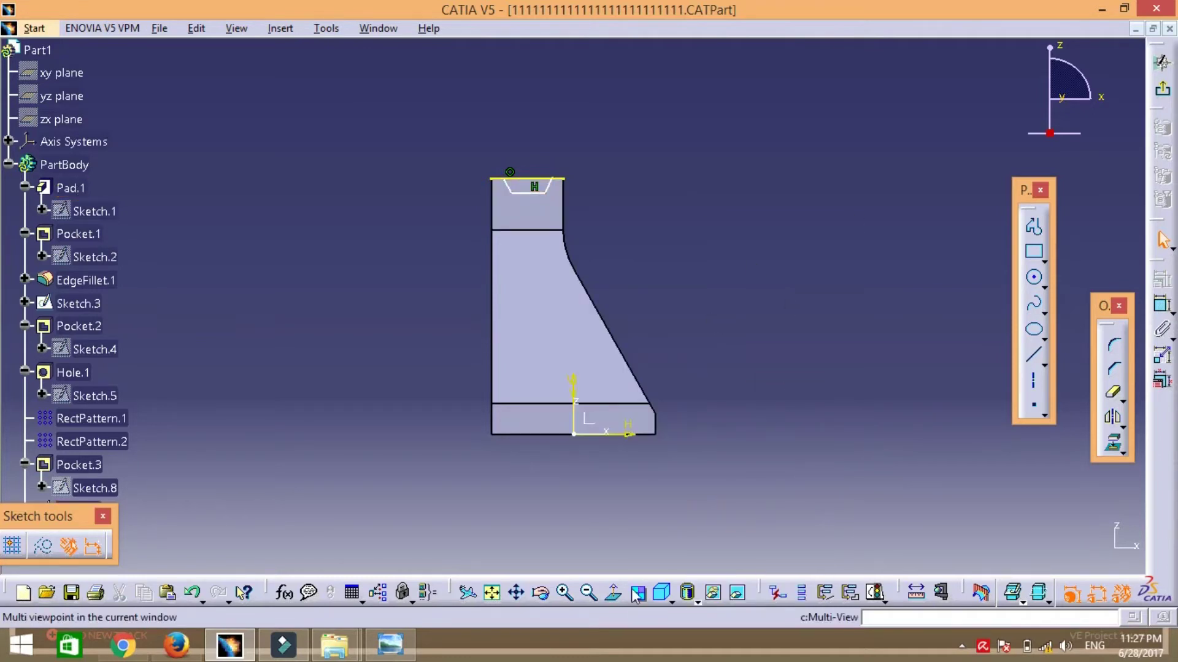
- Compare the profile with the reference drawing and return to a normal sketch view
mouse_move(810, 271)
middle_mouse_down()
mouse_move(820, 328)
mouse_move(553, 562)
middle_mouse_up()
left_click(396, 653)
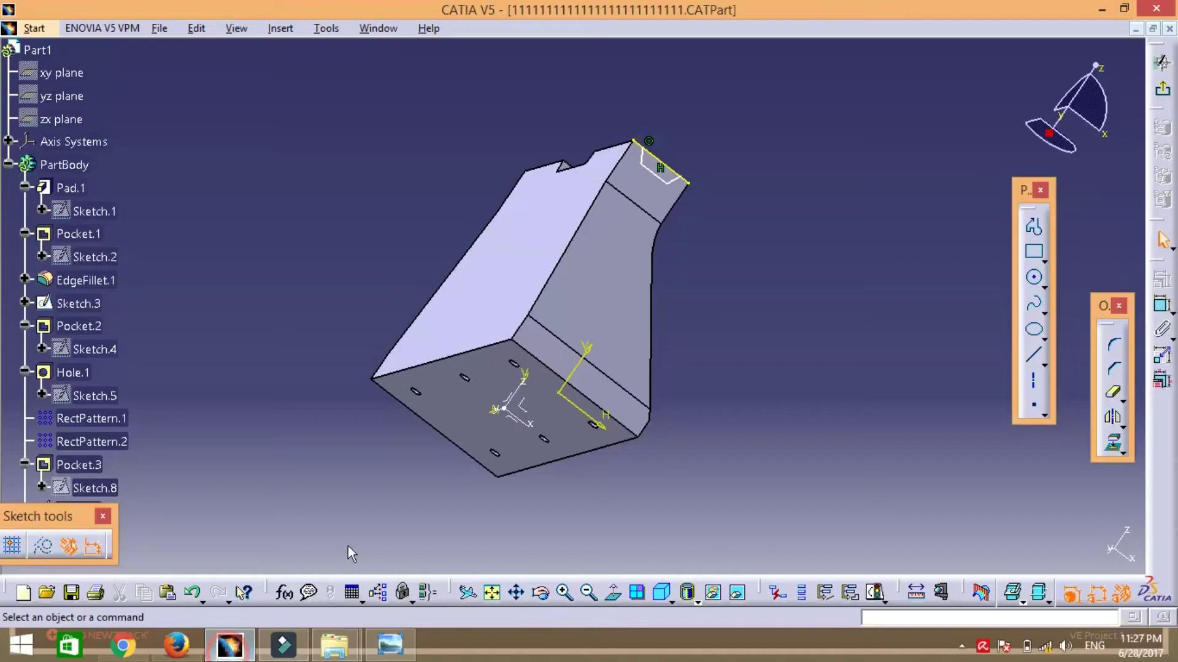
left_click(230, 644)
left_click(614, 598)
left_click(1162, 303)
- Place an angle dimension on the slanted recess edge with the symmetry option enabled
left_click(507, 186)
right_click(657, 121)
left_click(690, 263)
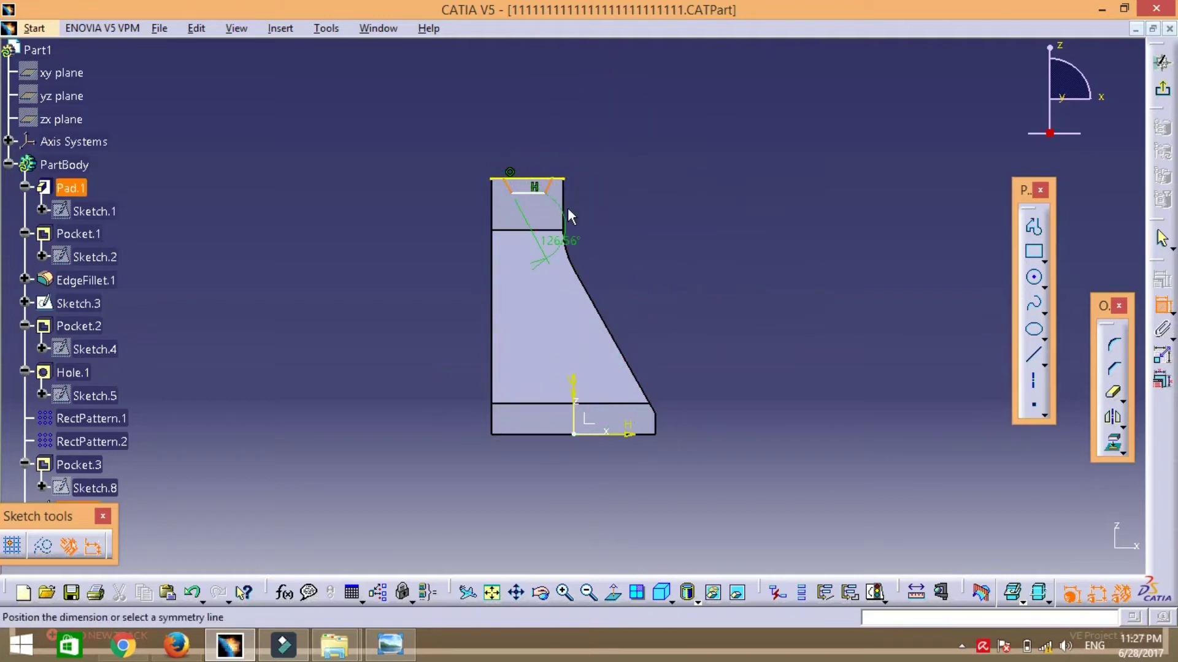
left_click(525, 107)
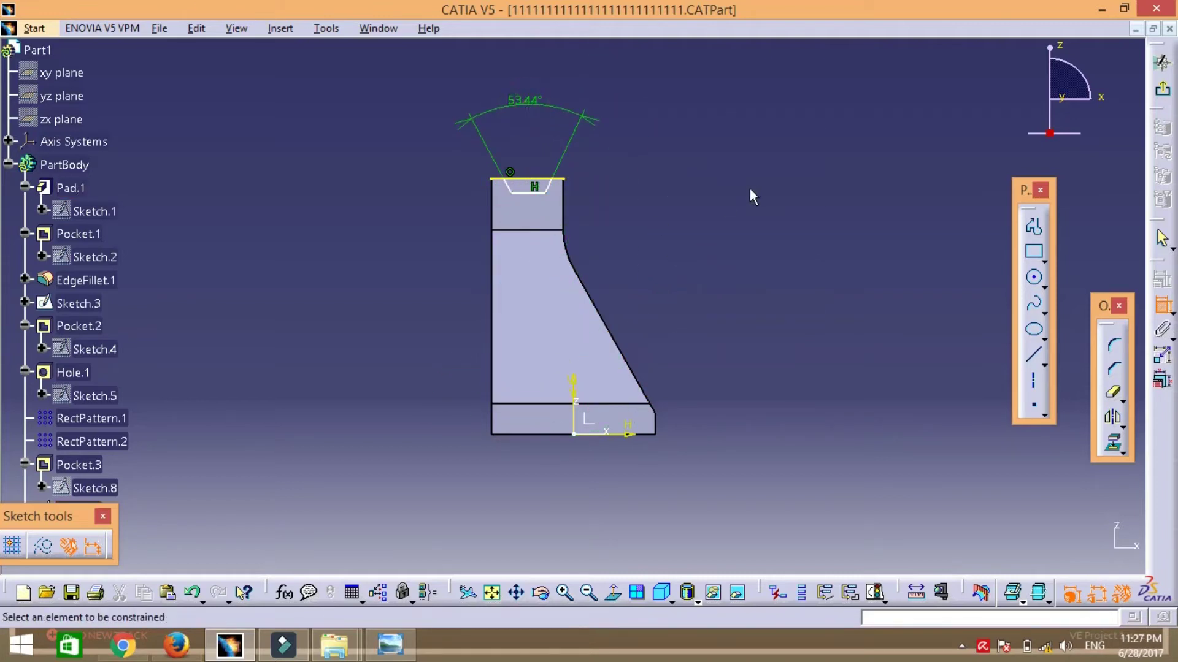
- Draw a vertical construction centreline and dimension it 35 from the left edge
left_click(1034, 354)
left_click(528, 137)
left_click(528, 483)
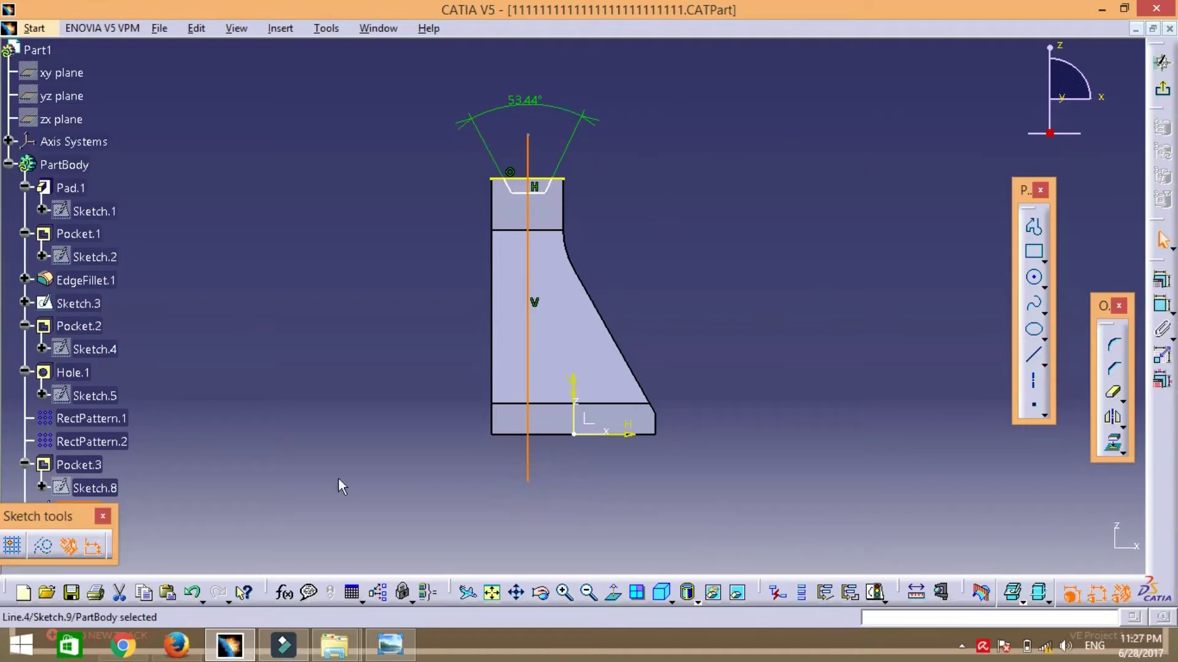
left_click(43, 545)
left_click(1163, 303)
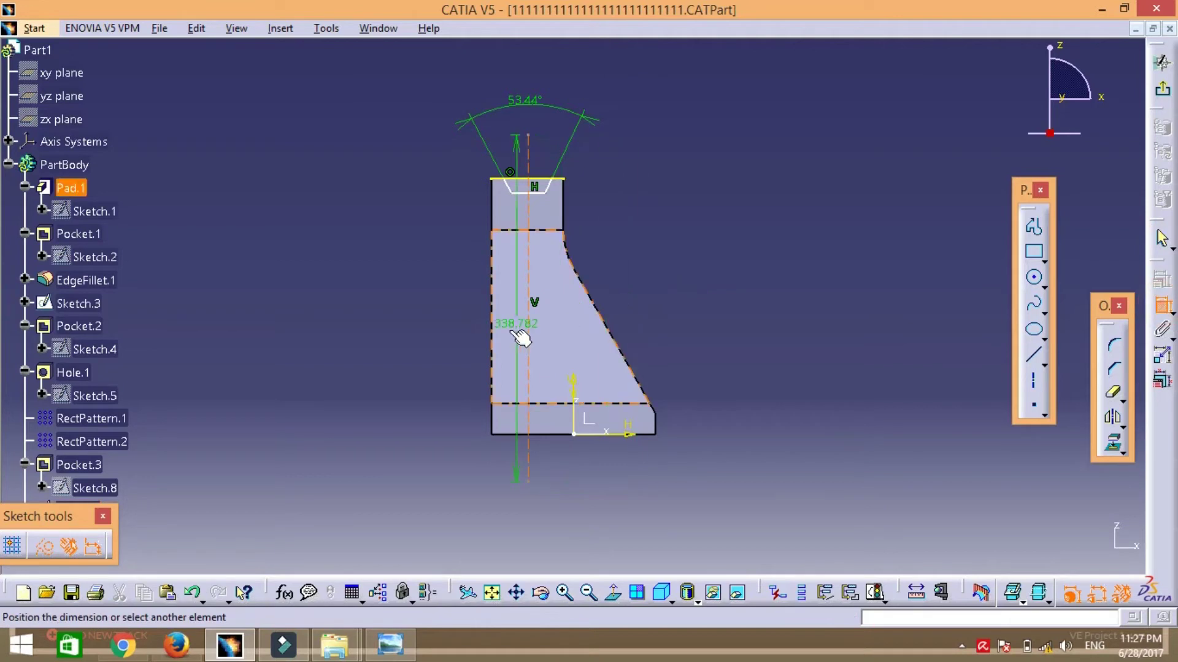
left_click(491, 328)
left_click(372, 341)
double_click(384, 336)
type("35")
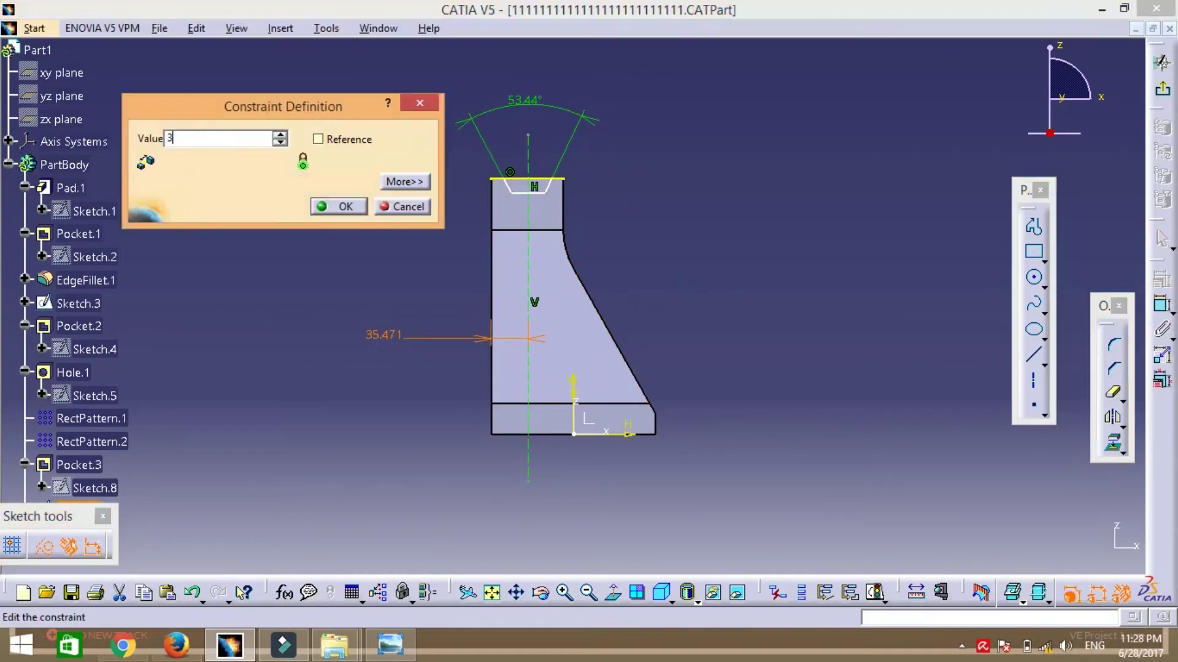
key("Return")
- Constrain the recess sides to a 30° angle symmetric about the centreline
left_click(1159, 310)
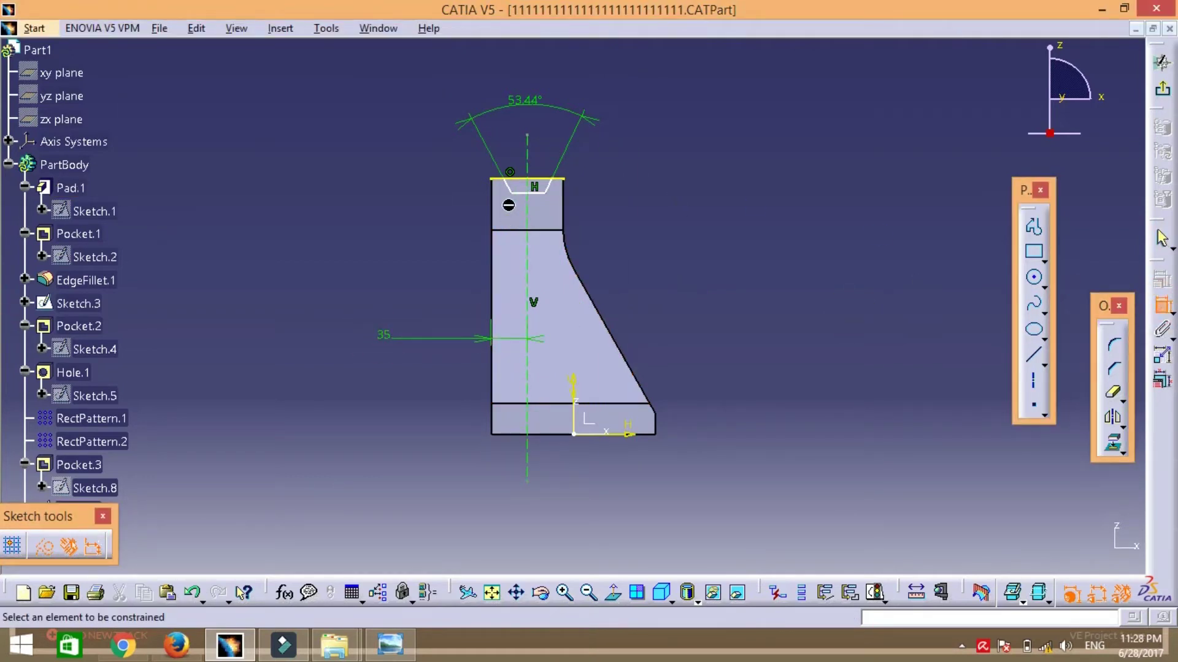
left_click(507, 186)
right_click(730, 176)
left_click(771, 302)
left_click(531, 282)
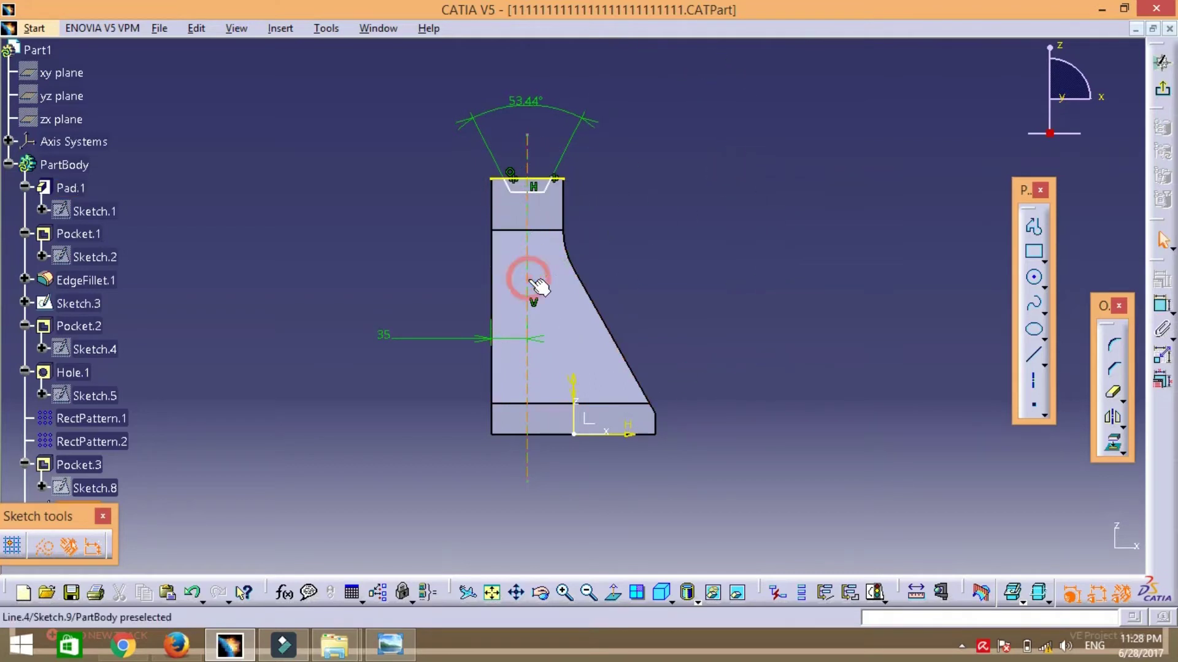
double_click(522, 98)
type("30")
key("Return")
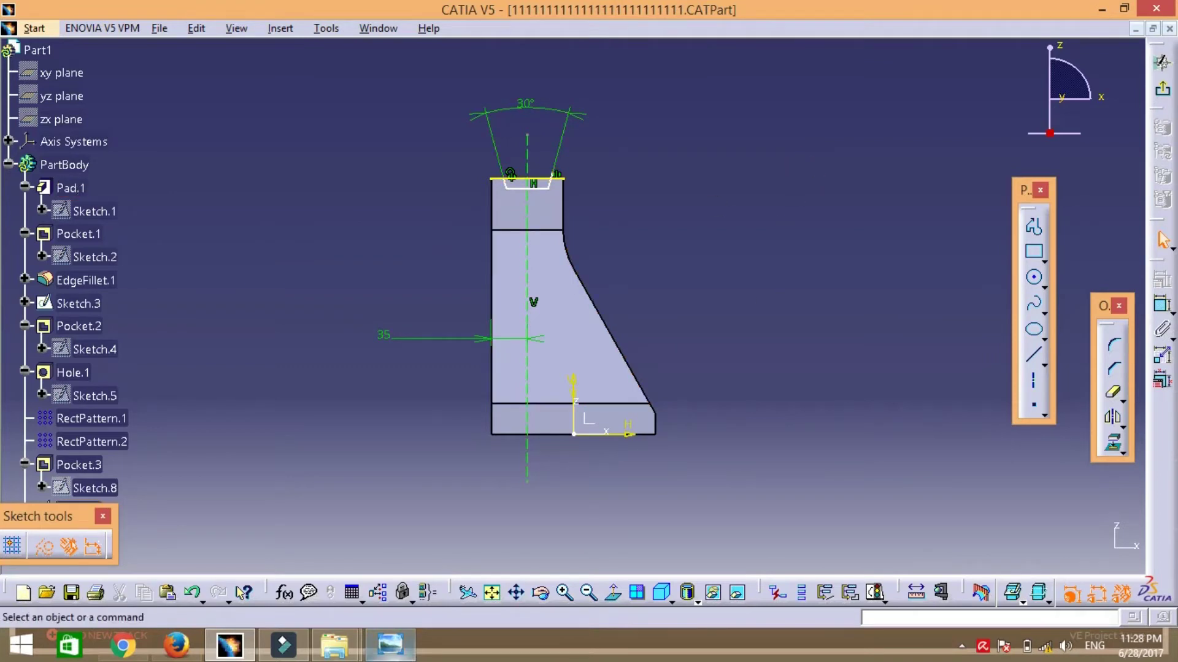
- Check the reference drawing again and set the recess depth to 10
left_click(391, 650)
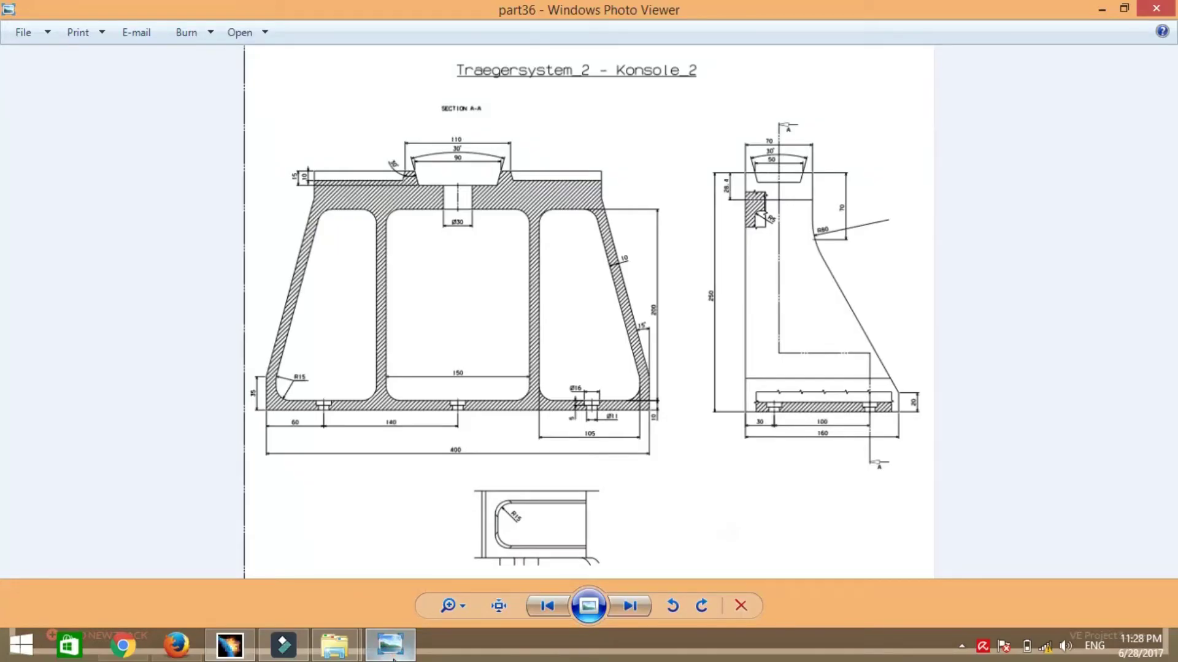
left_click(232, 649)
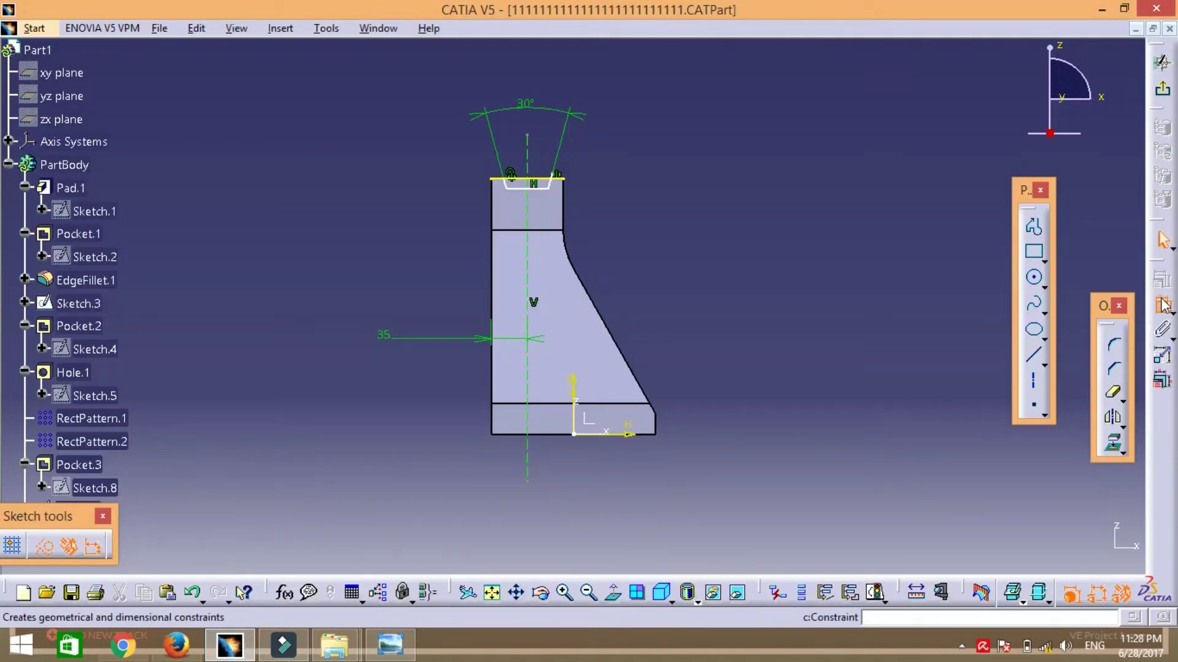
left_click(543, 179)
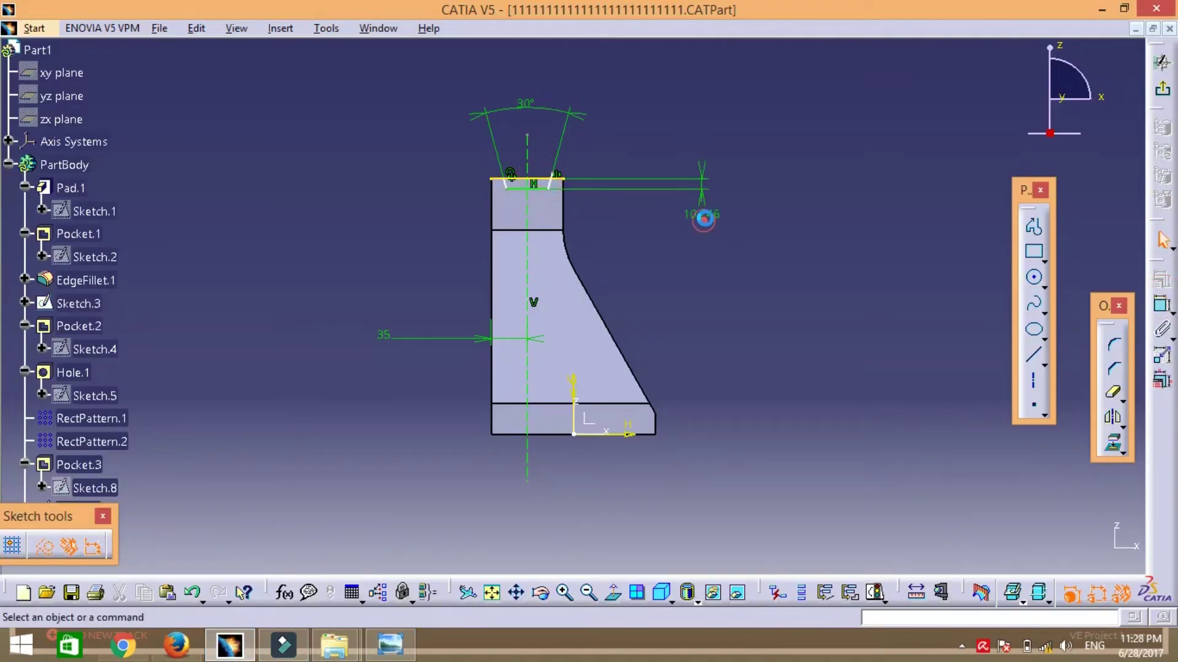
double_click(706, 212)
type("10.246mm")
key("Return")
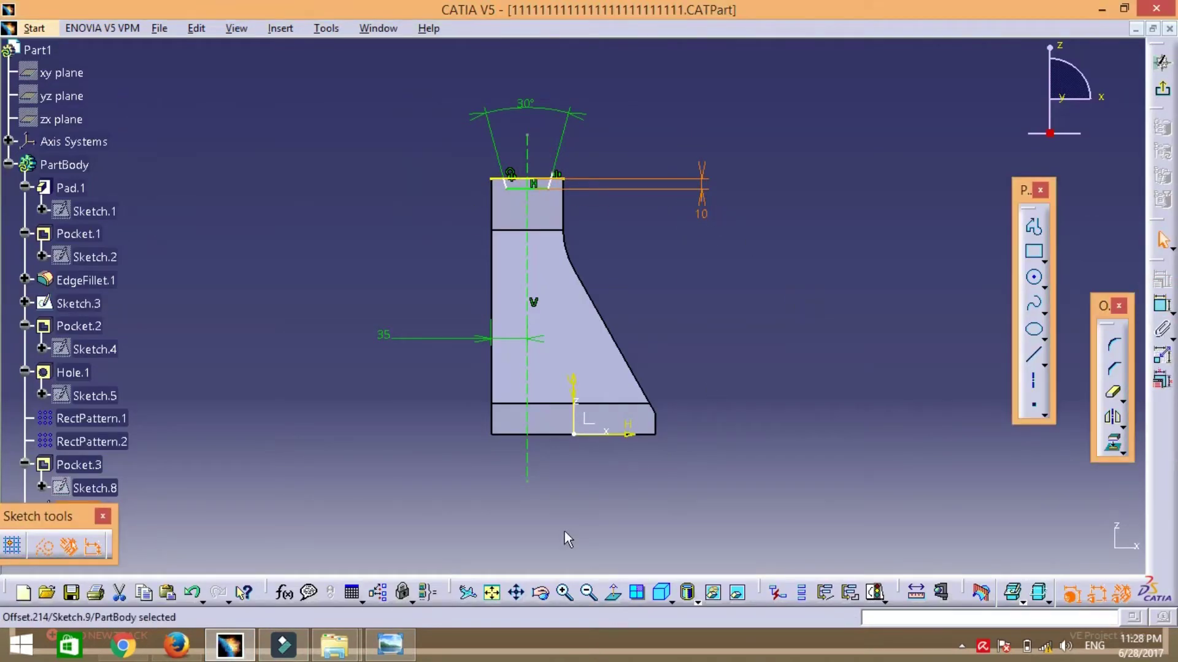
- Zoom in on the profile and trim the stub above the top edge
left_click(563, 592)
left_click(524, 258)
middle_click_drag(562, 427, 636, 659)
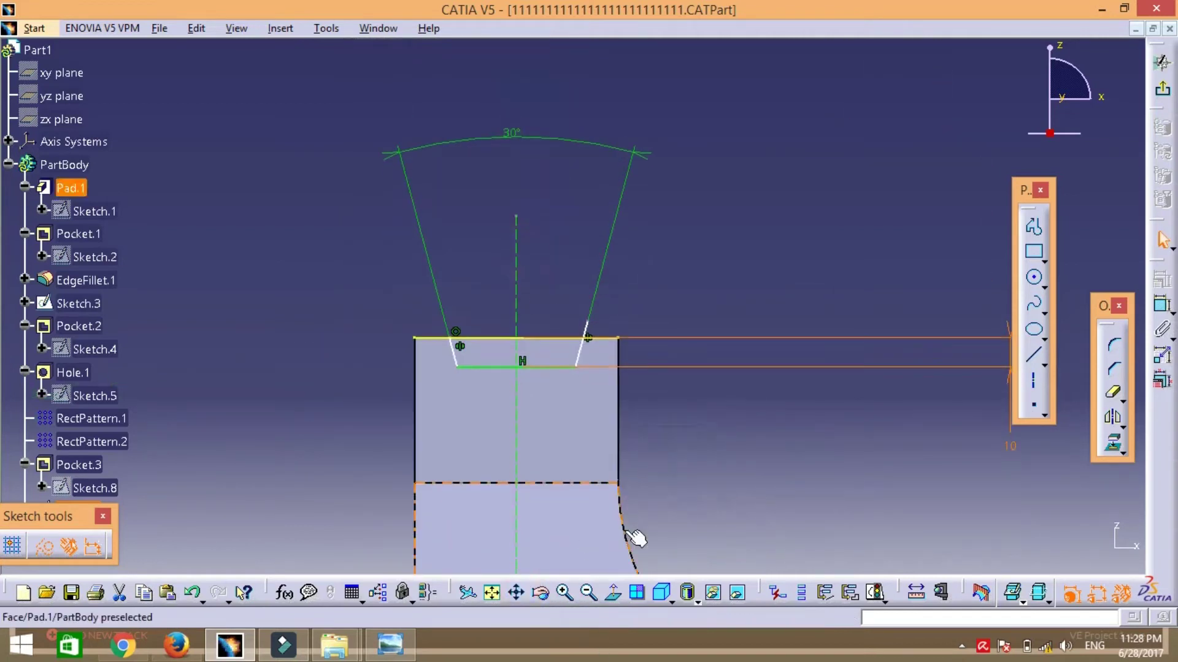
left_click(1113, 393)
left_click(585, 328)
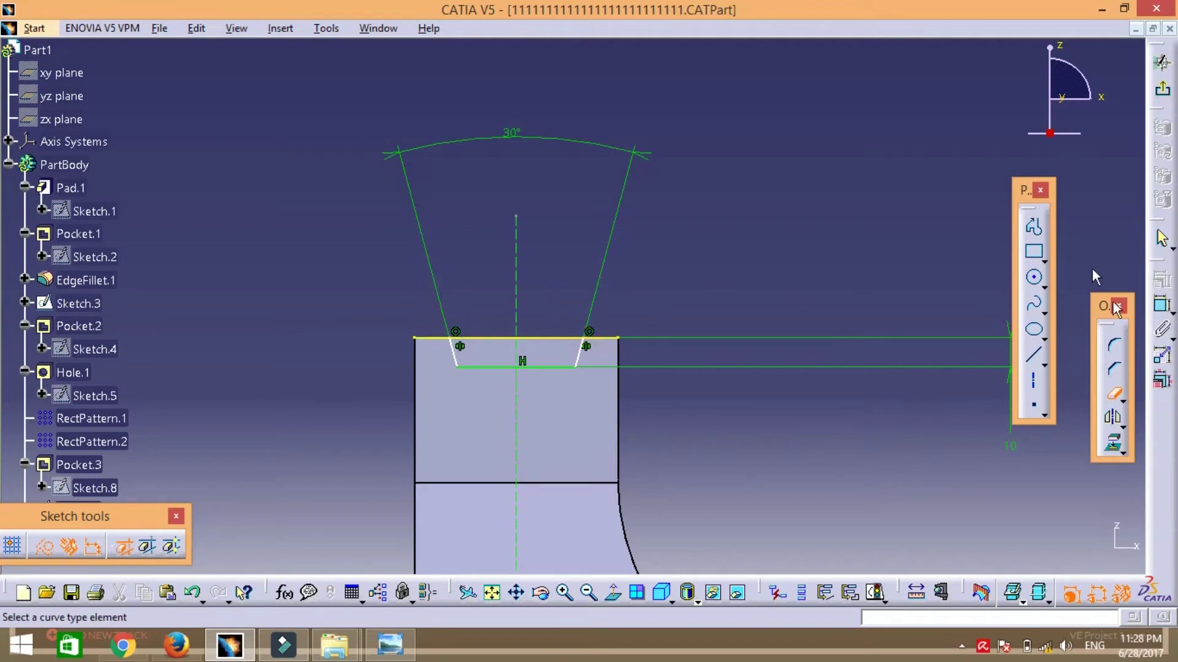
- Dimension the profile's top width between its top vertices to 50
left_click(1163, 304)
left_click(451, 337)
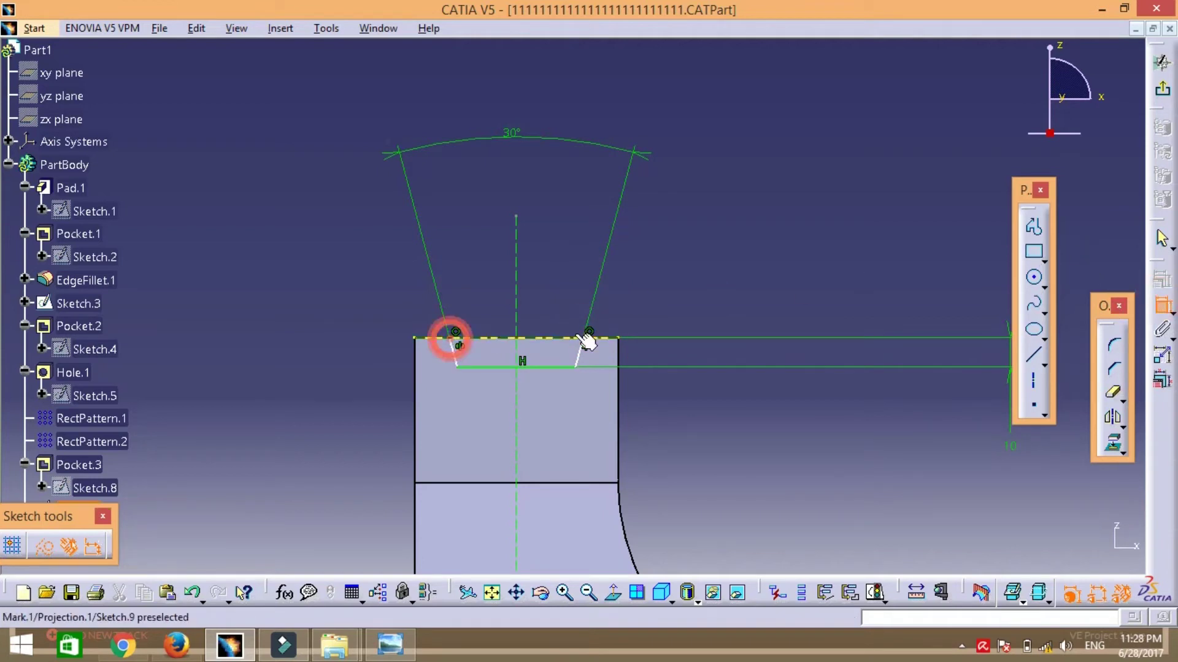
left_click(587, 332)
left_click(516, 178)
double_click(516, 178)
type("50")
key("Return")
left_click(1113, 394)
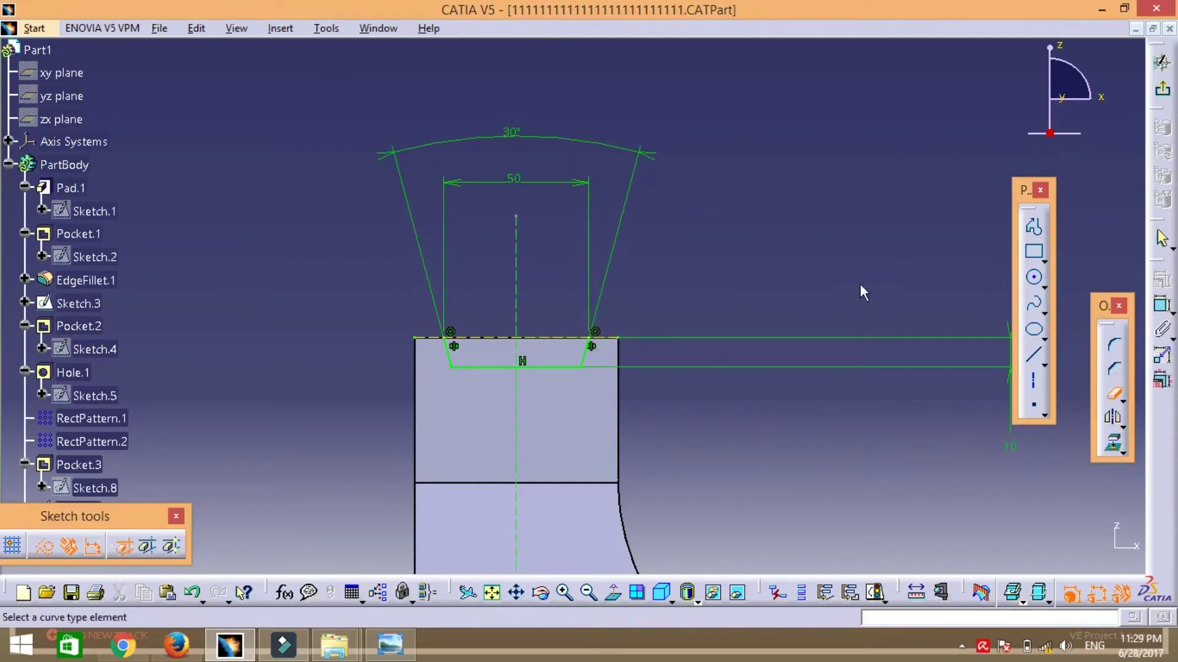
- Close the profile with a line along the top edge and exit Sketch.9
left_click(1039, 356)
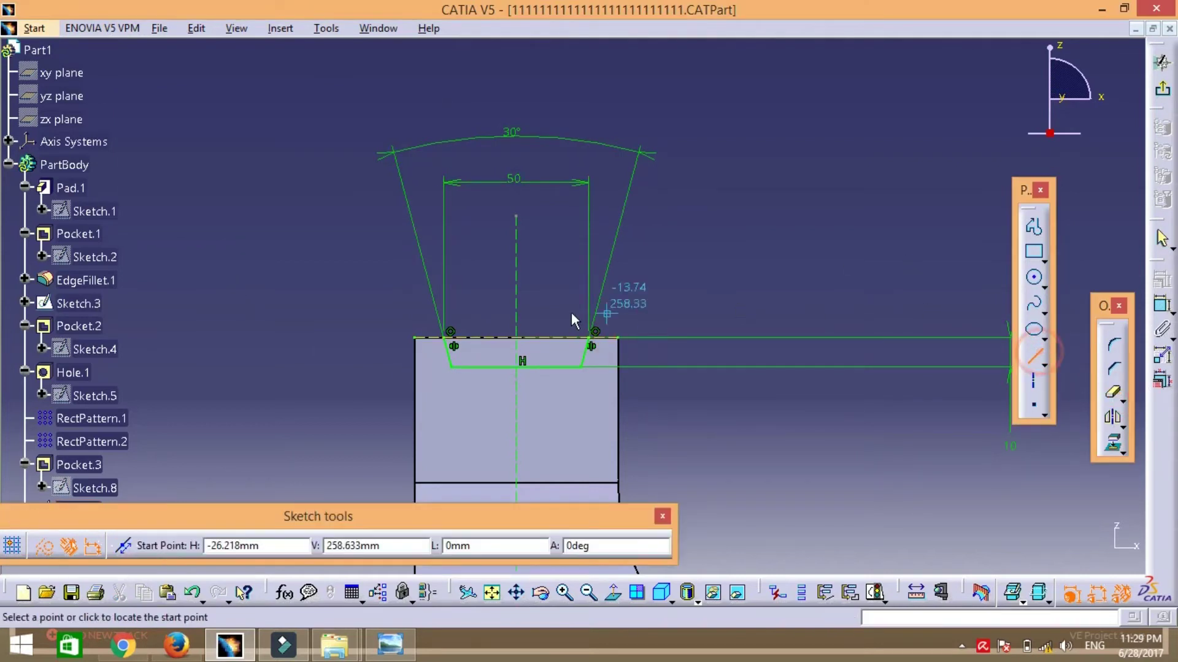
left_click(450, 332)
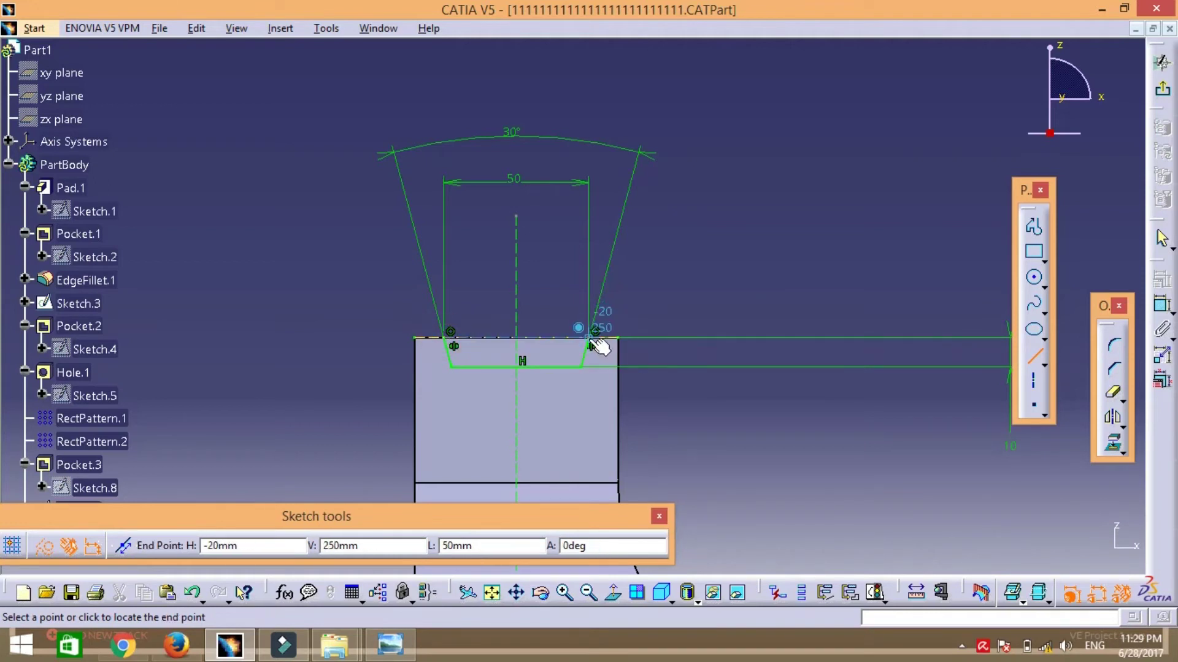
left_click(595, 332)
left_click(43, 546)
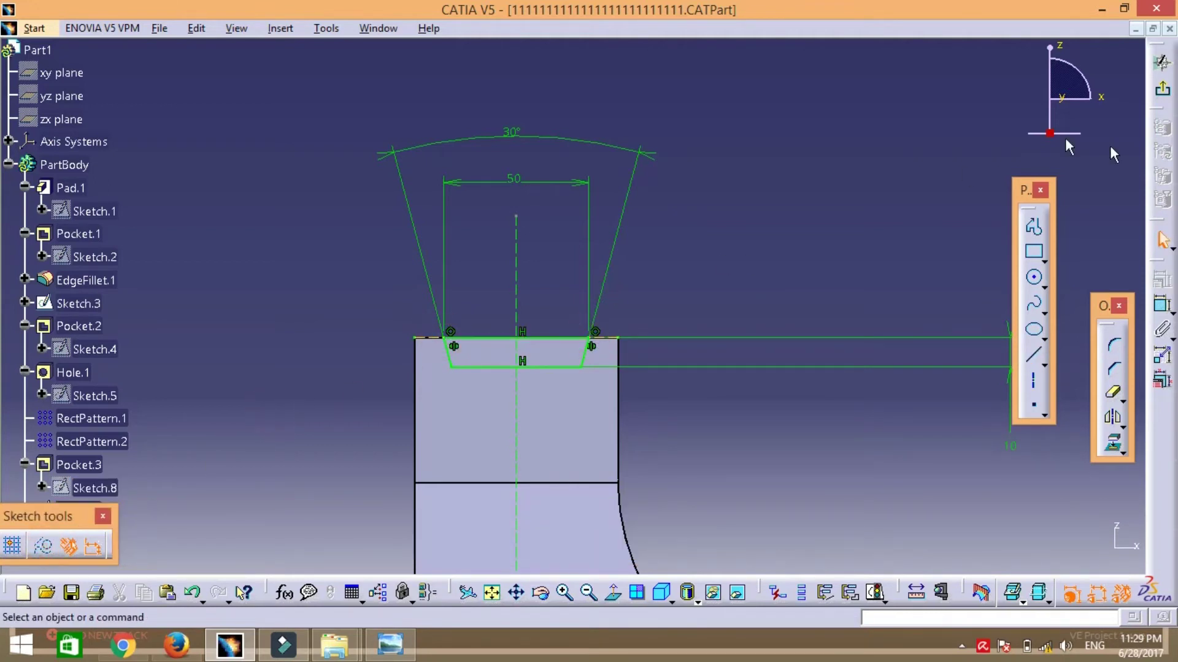
left_click(1163, 95)
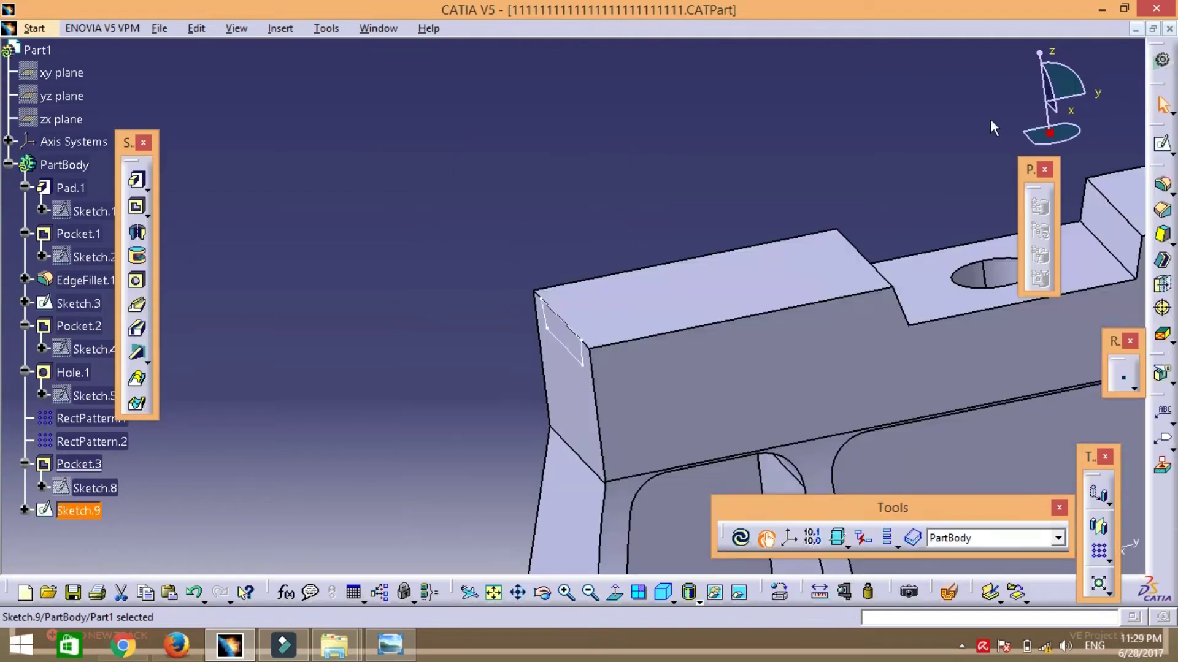
- Pocket Sketch.9 into the bracket top, changing the depth from 145 to 100 mm
left_click(136, 206)
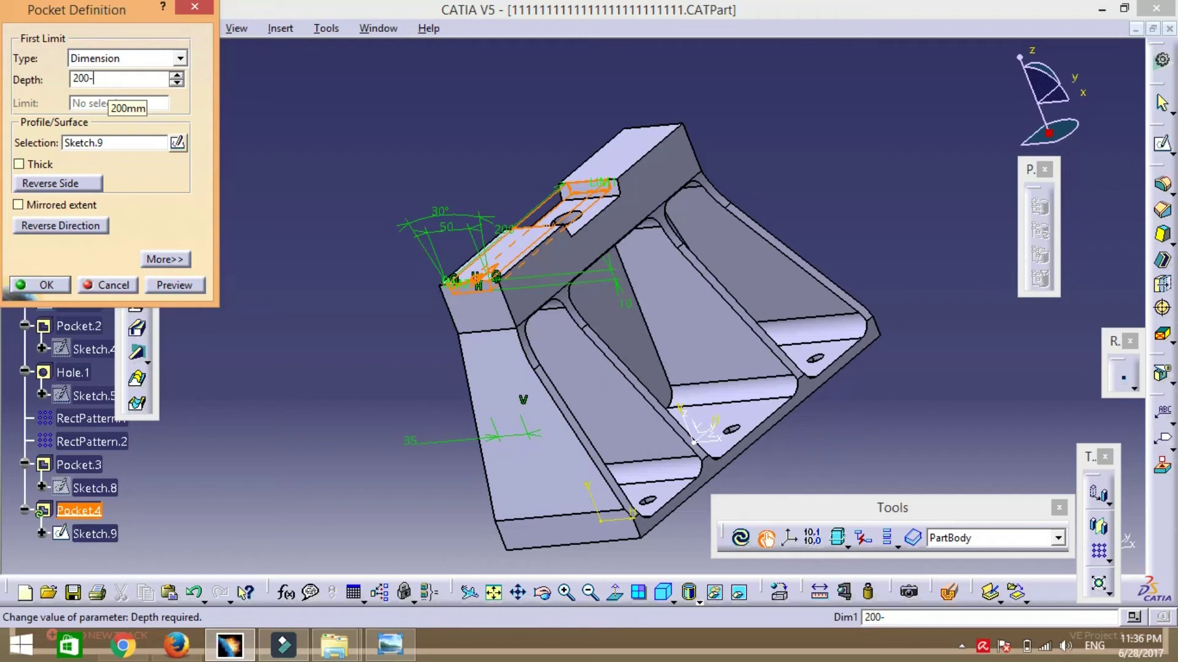
type("200-55")
left_click(178, 286)
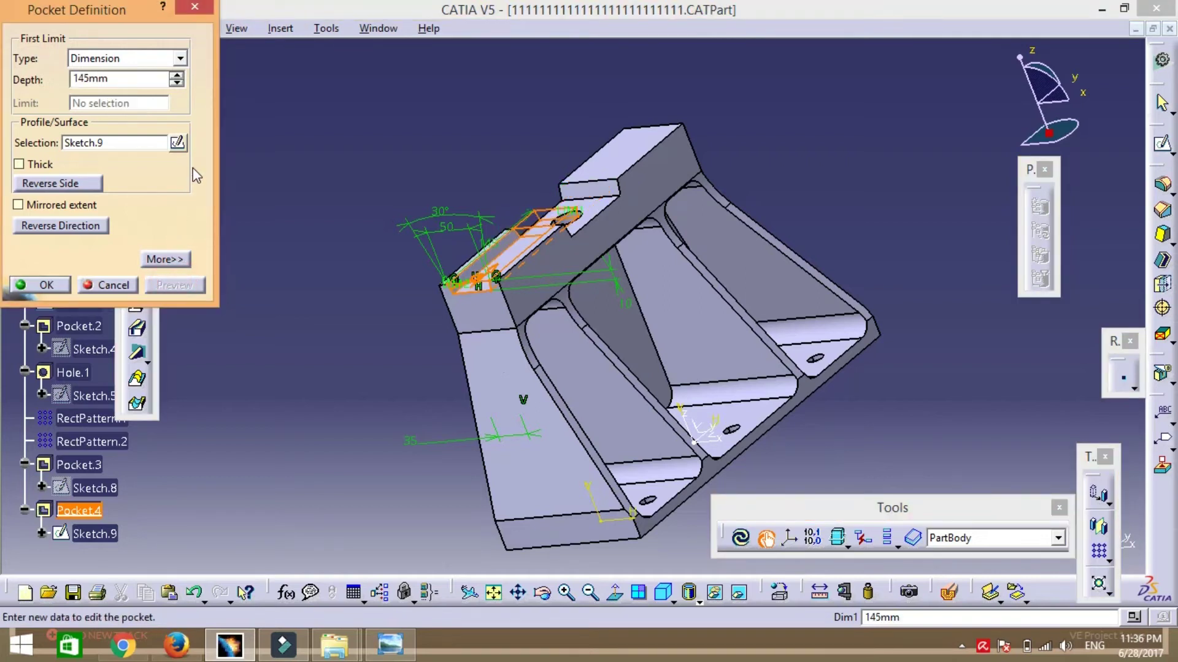
double_click(115, 81)
type("100")
left_click(47, 286)
- Mirror Pocket.4 about the ZX plane to create Mirror.2
left_click(397, 379)
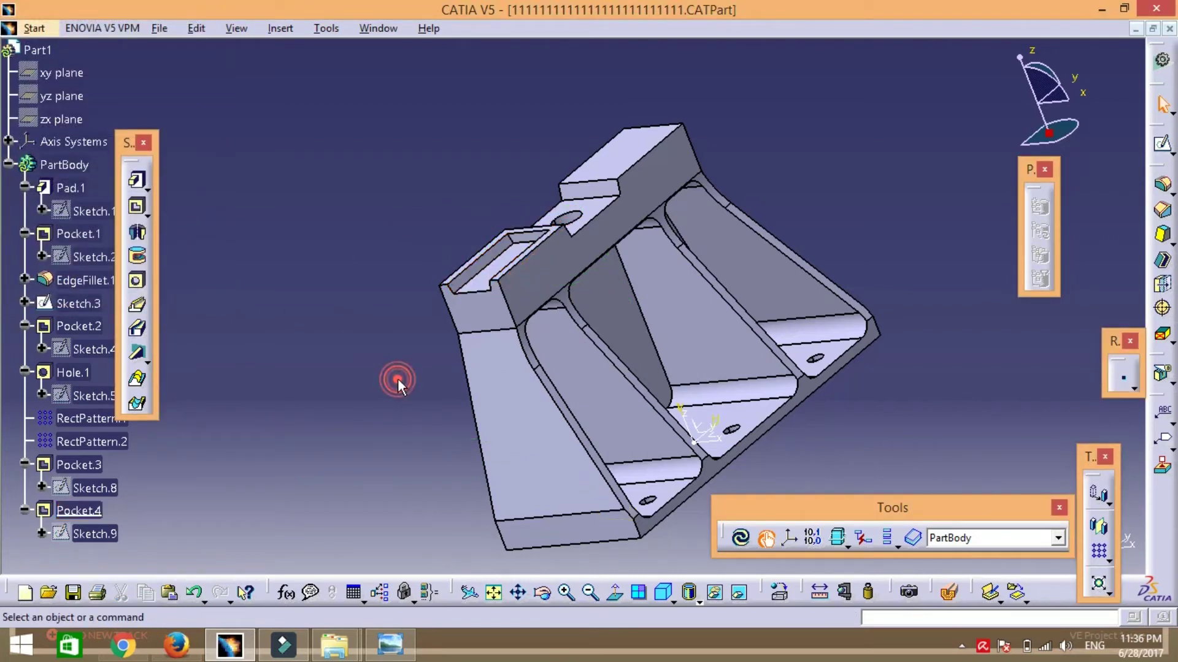
left_click(78, 511)
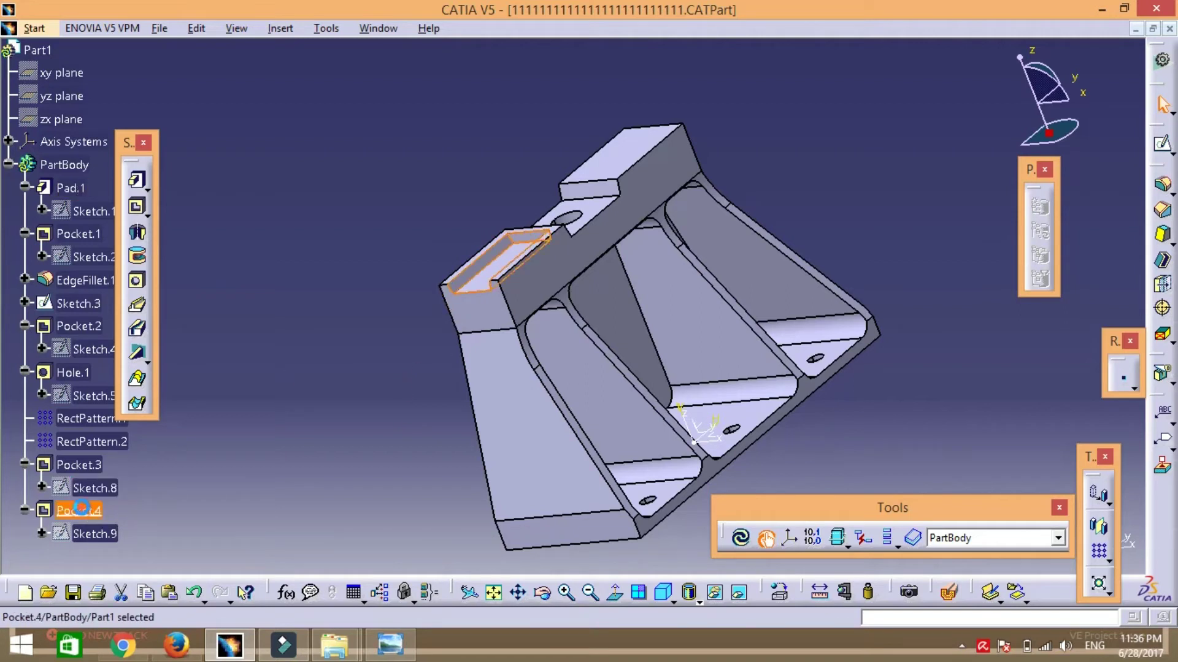
left_click(1098, 526)
left_click(704, 433)
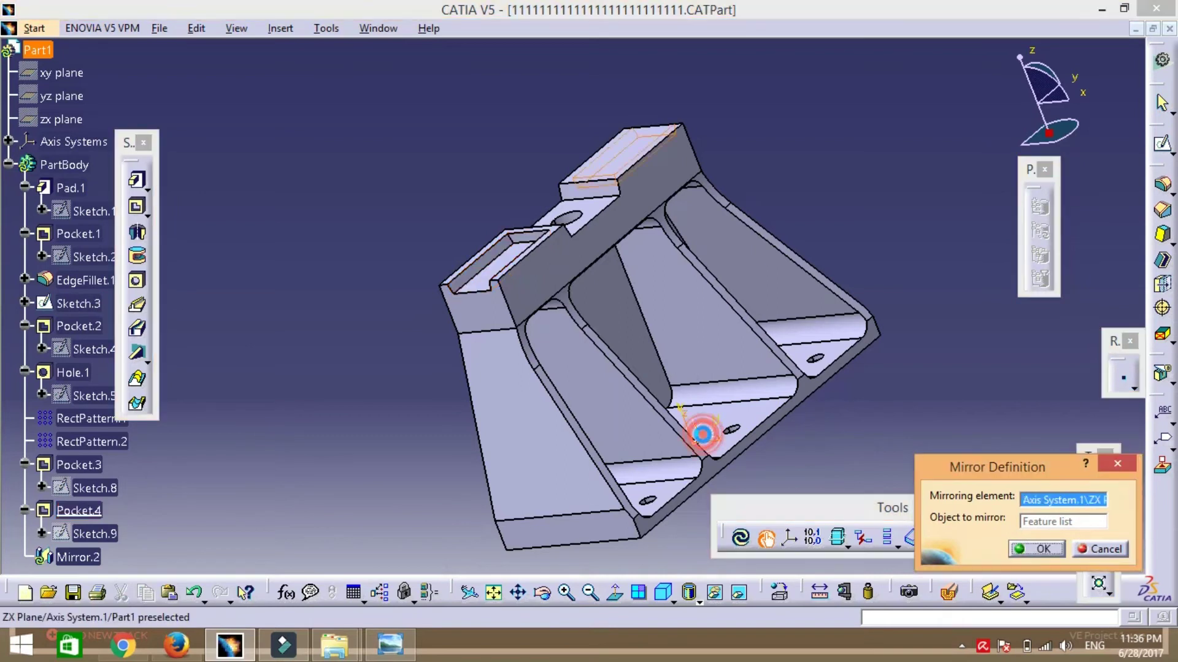
left_click(1039, 549)
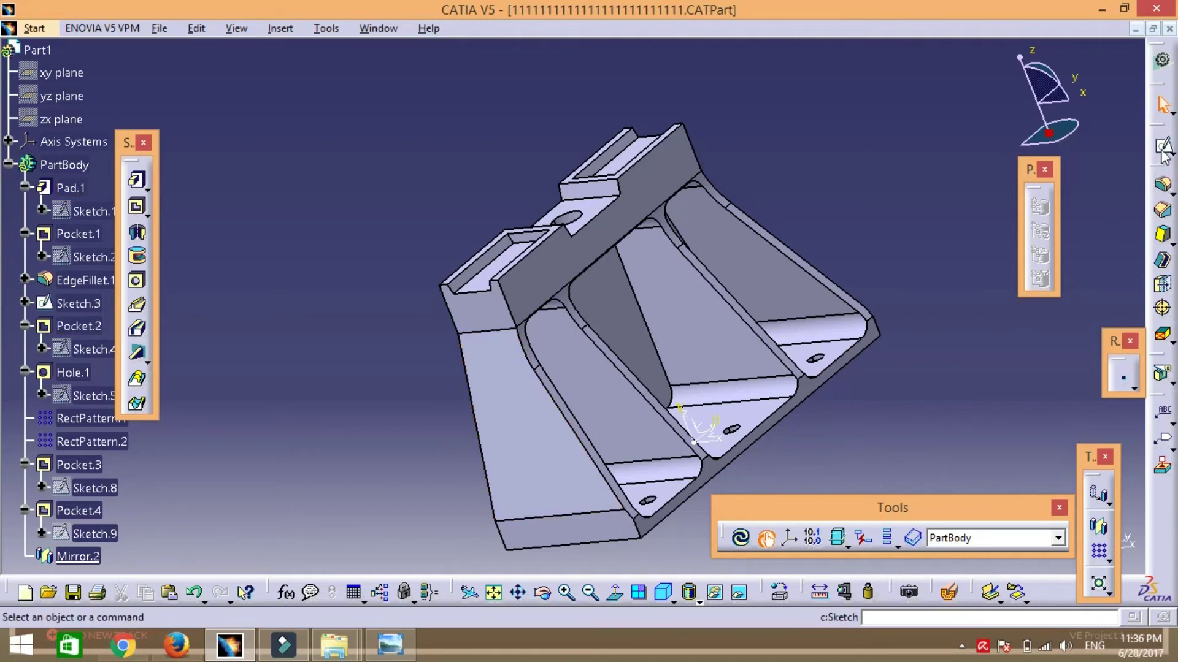
- Start an edge fillet on the first top pocket edge after checking the reference drawing
left_click(1162, 184)
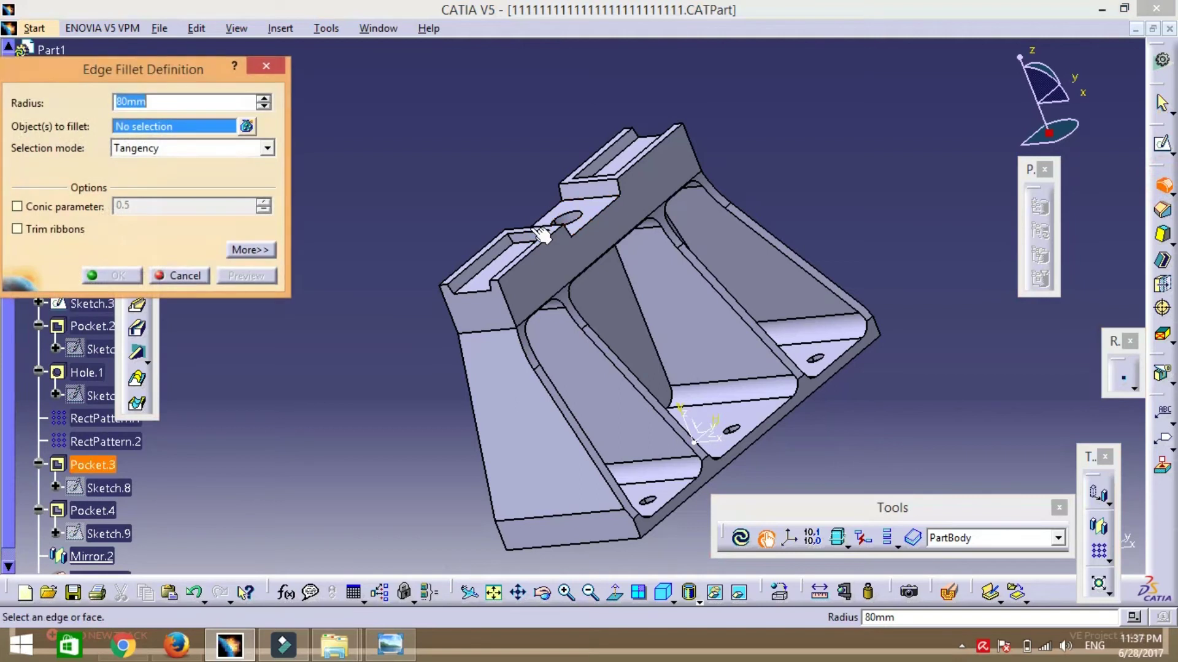
left_click(527, 239)
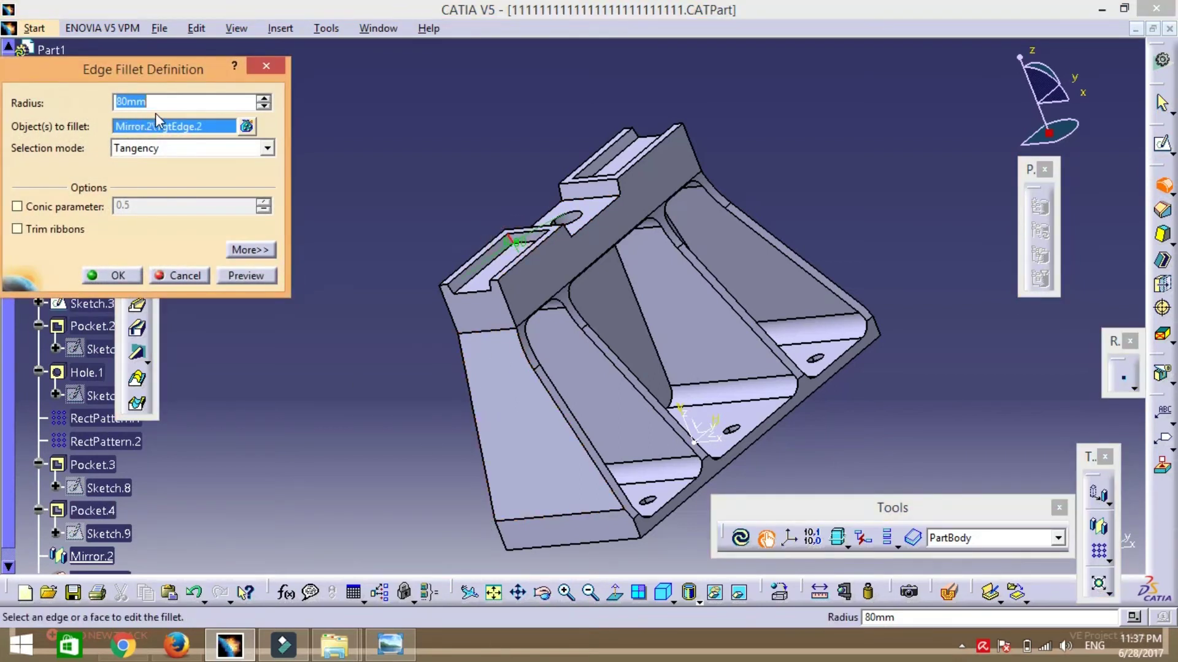
left_click(386, 647)
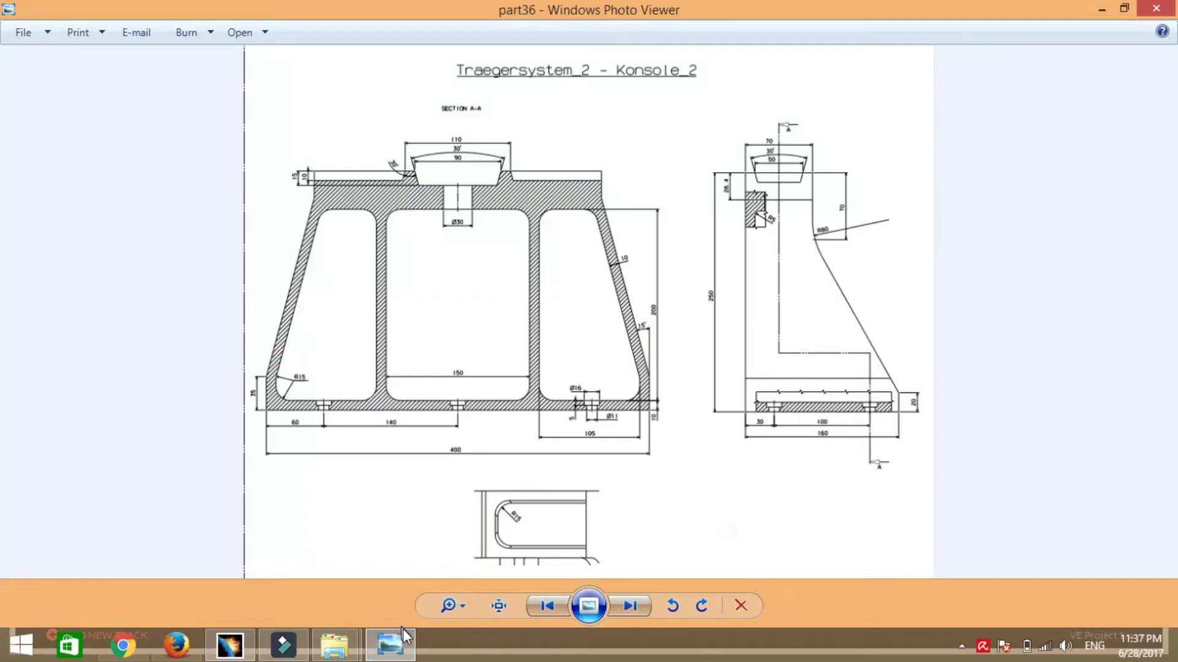
left_click(405, 654)
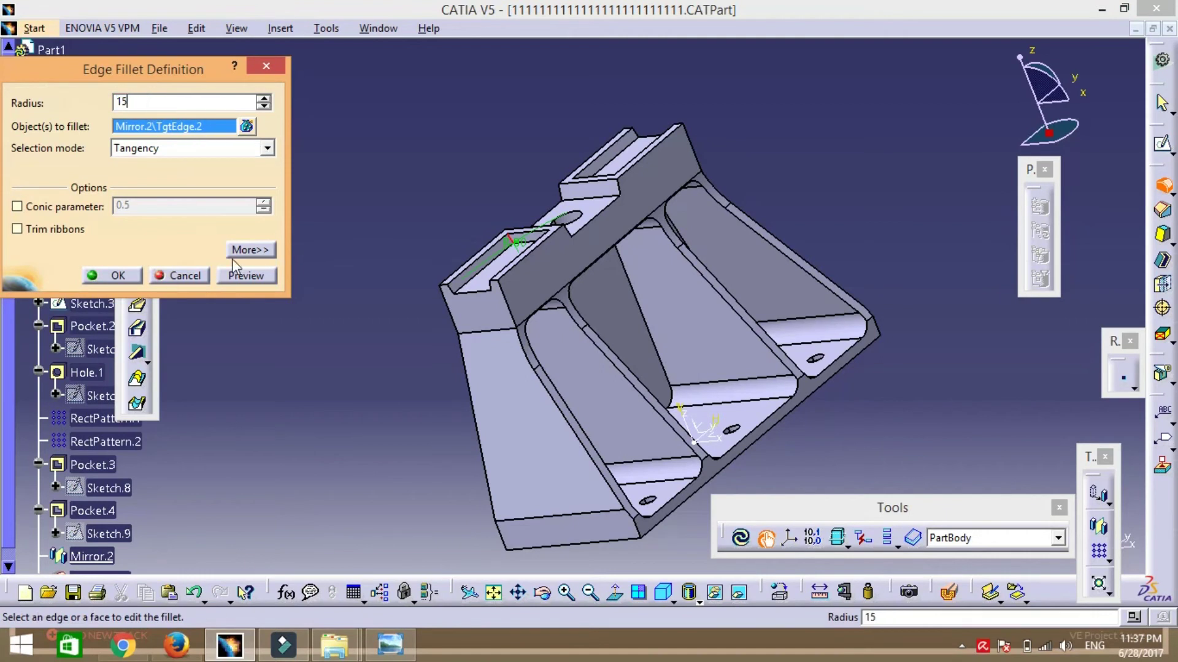
- Add the other pocket's edge and a third corner edge to the fillet
left_click(542, 592)
left_click_drag(389, 355, 686, 334)
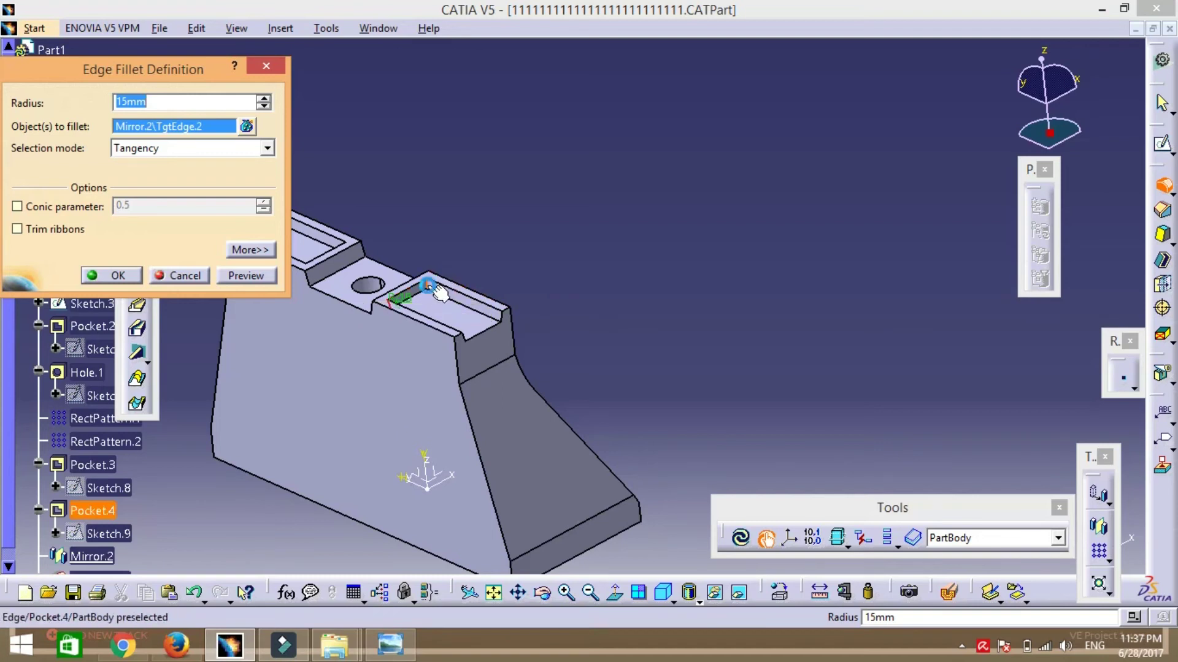
left_click(433, 288)
left_click(542, 593)
mouse_move(237, 473)
left_mouse_down()
mouse_move(573, 464)
mouse_move(783, 221)
left_mouse_up()
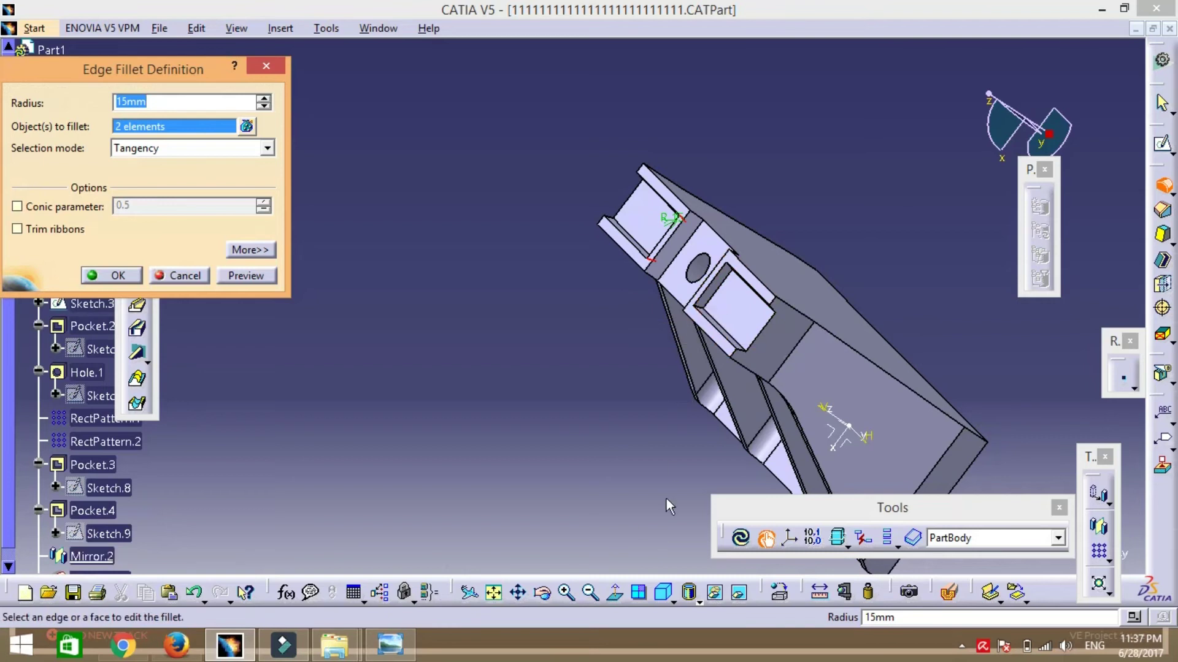
left_click(566, 593)
left_click(566, 593)
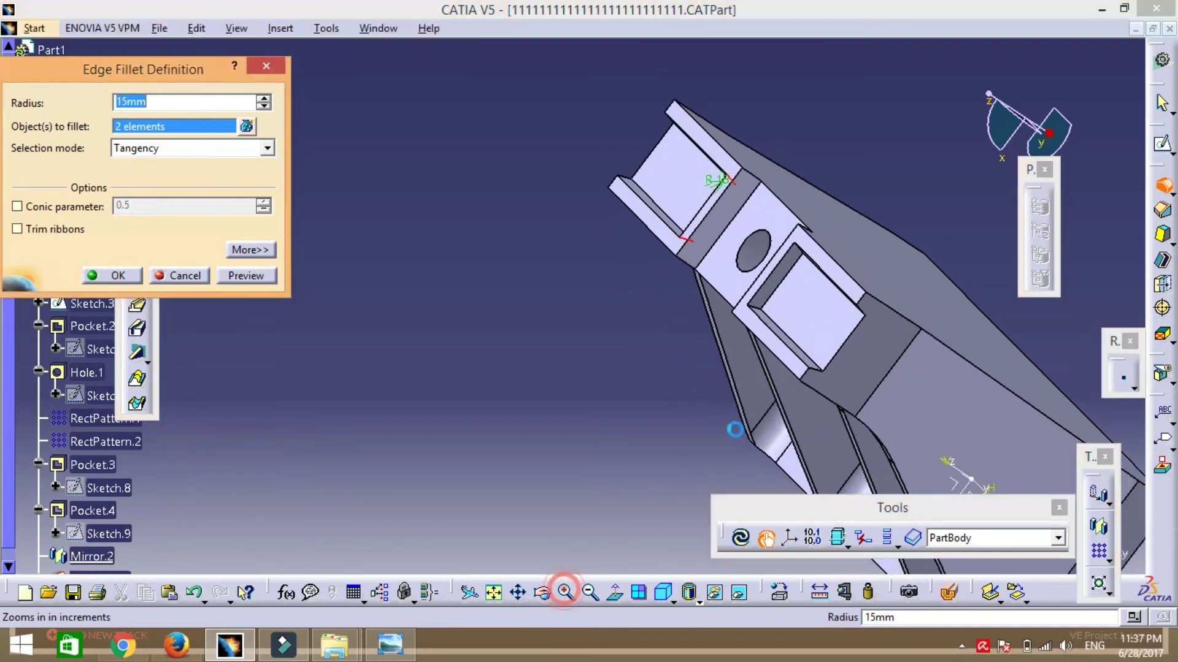
left_click(824, 311)
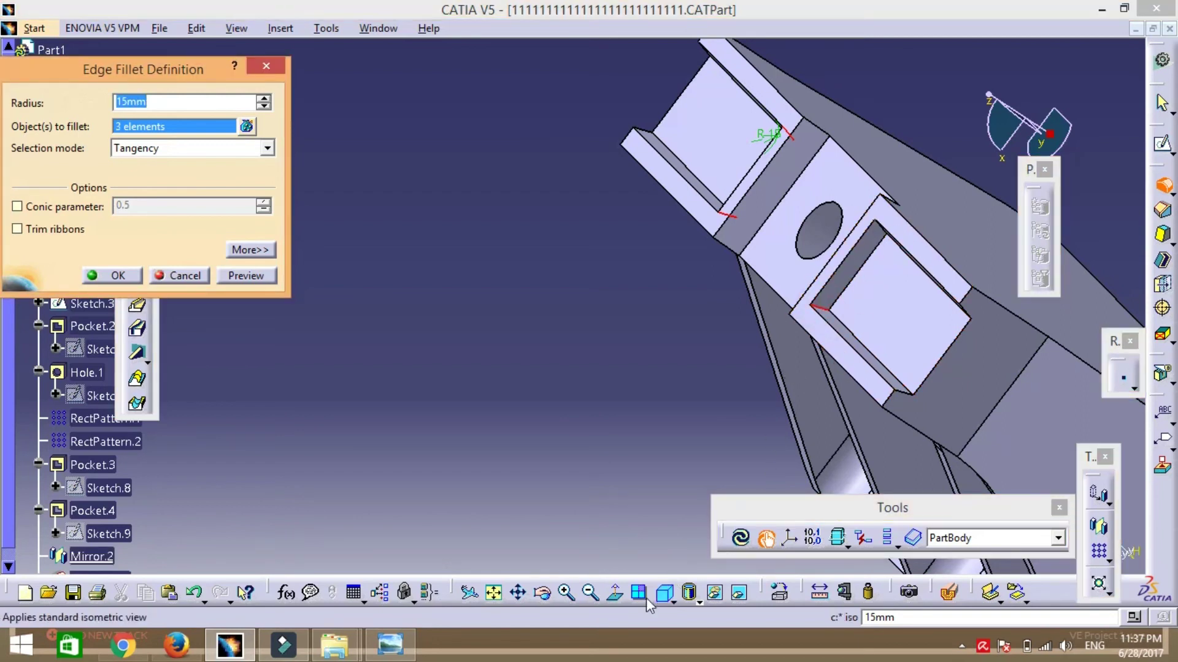
- Add the fourth corner edge, then preview and confirm the 15 mm fillets
left_click(544, 593)
mouse_move(605, 407)
left_mouse_down()
mouse_move(565, 302)
mouse_move(623, 394)
mouse_move(726, 88)
left_mouse_up()
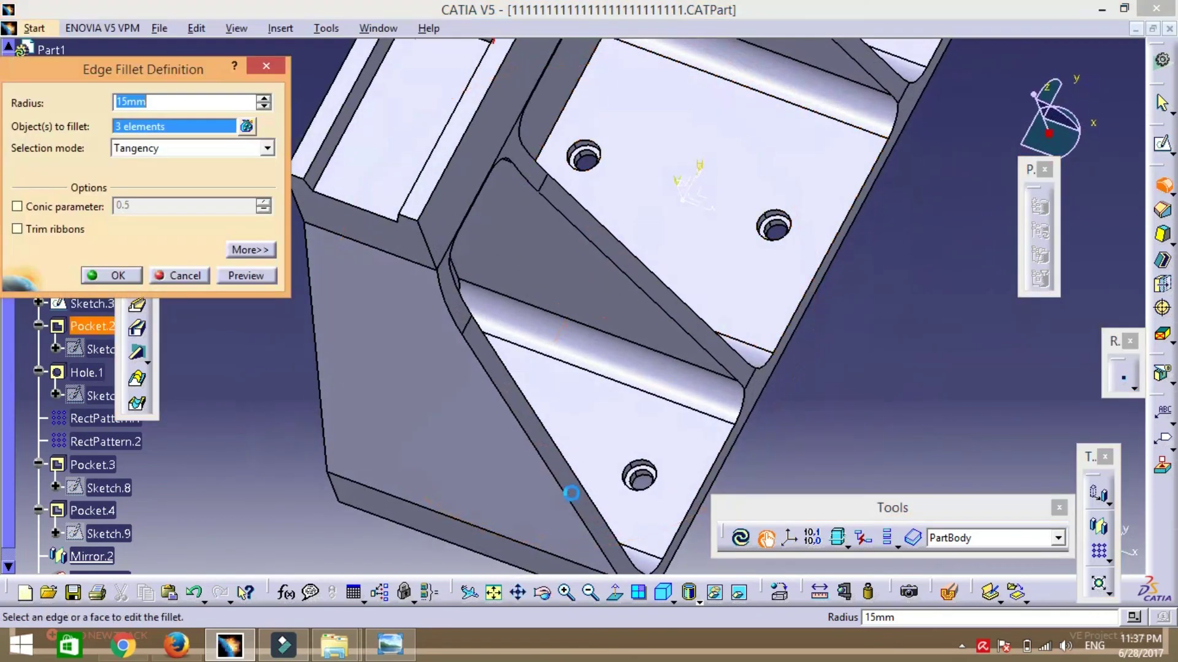
left_click(520, 593)
left_click_drag(565, 391, 658, 475)
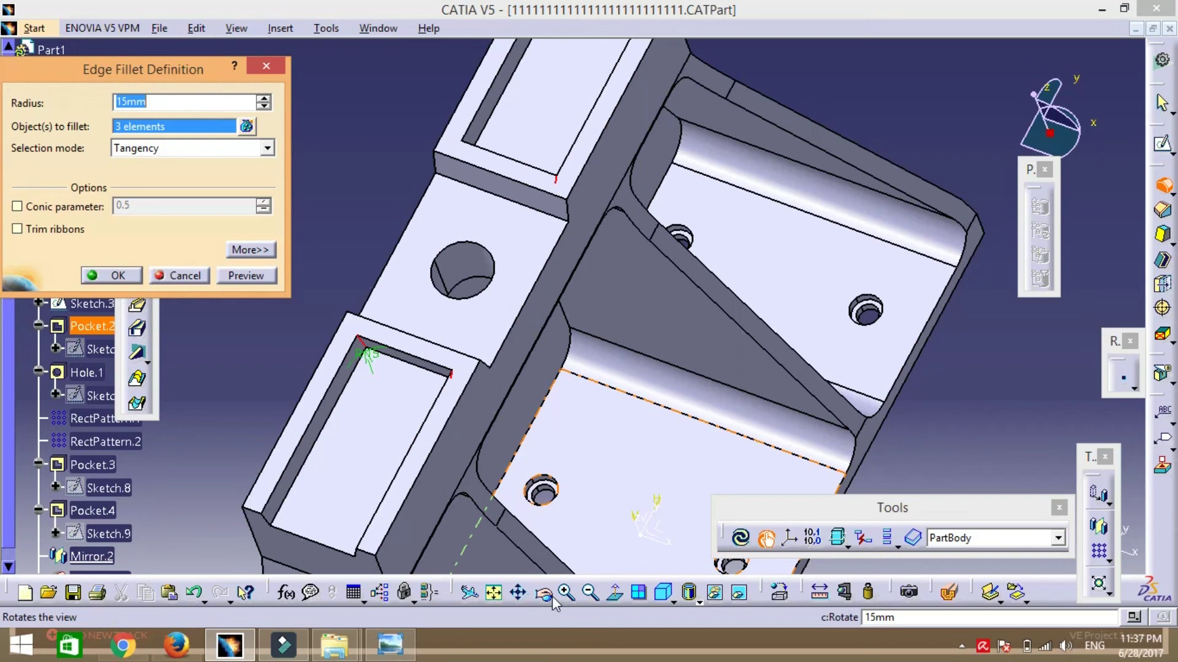
left_click(542, 593)
left_click_drag(831, 250, 652, 407)
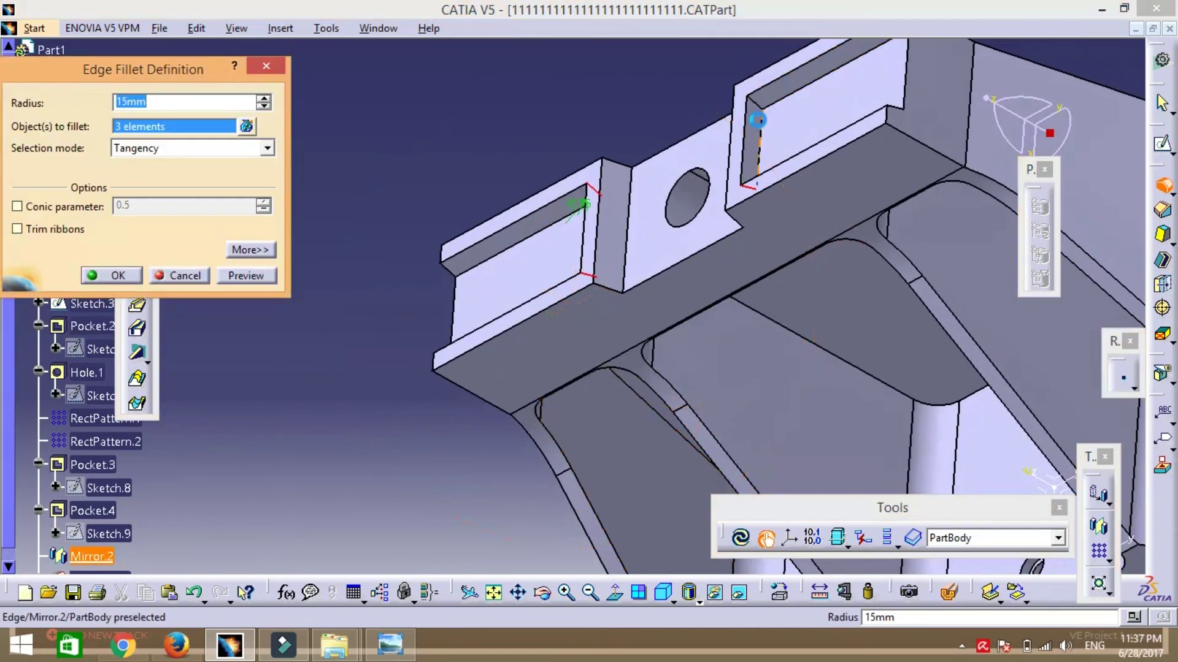
left_click(756, 104)
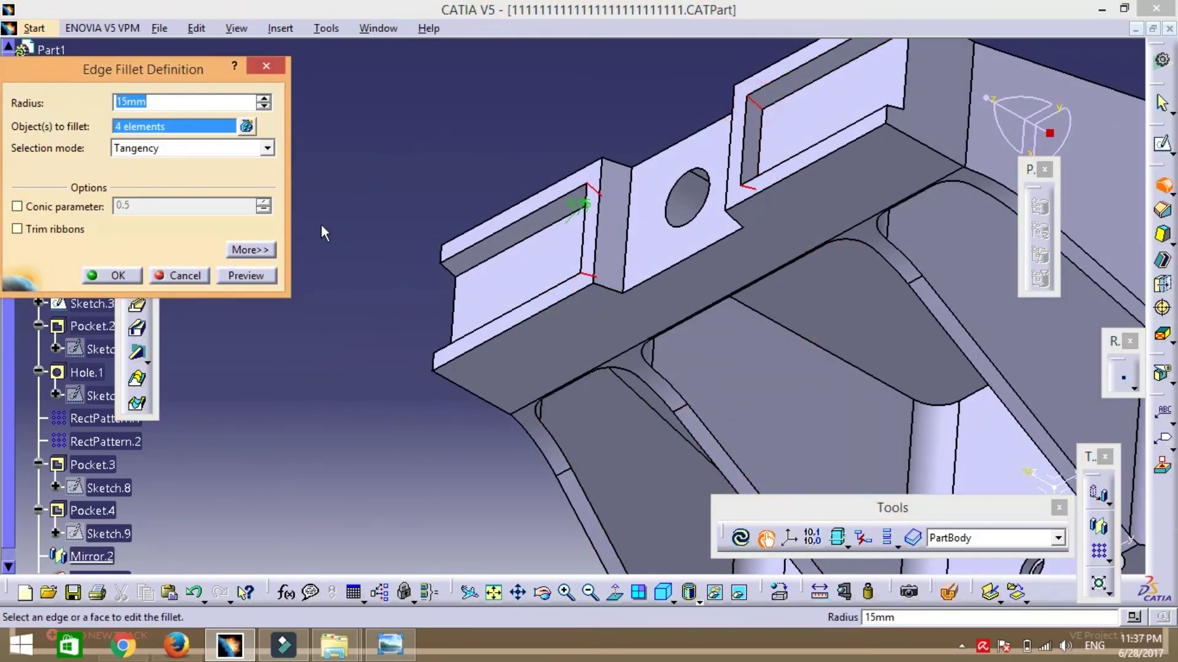
left_click(246, 276)
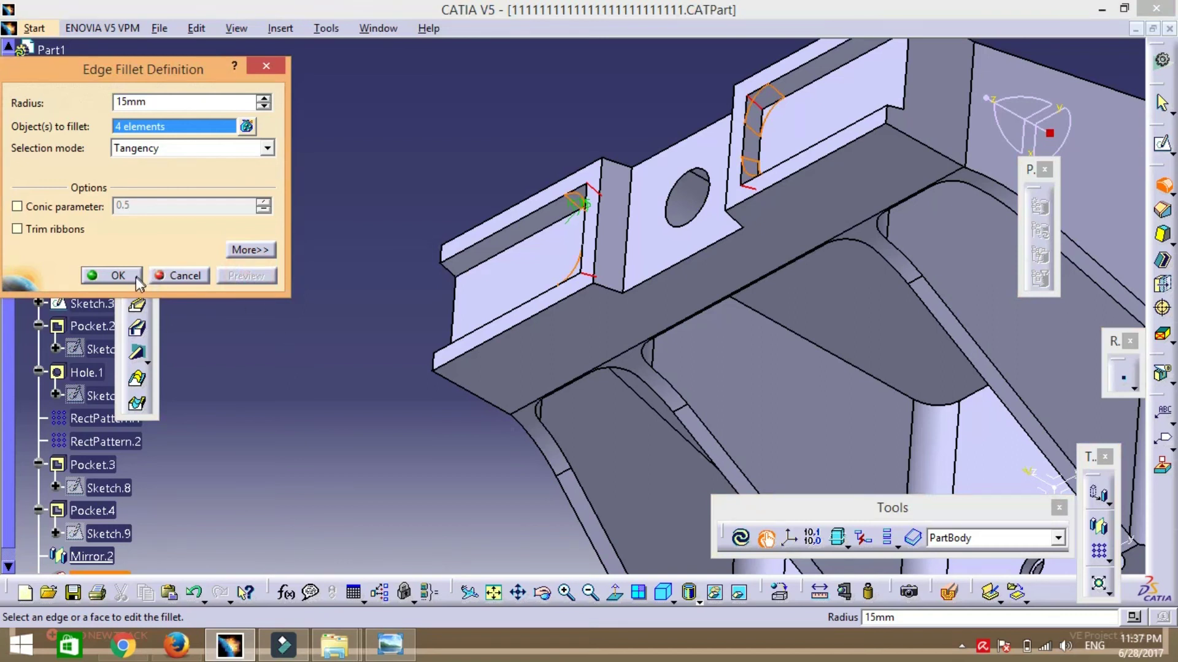
left_click(124, 276)
left_click(332, 428)
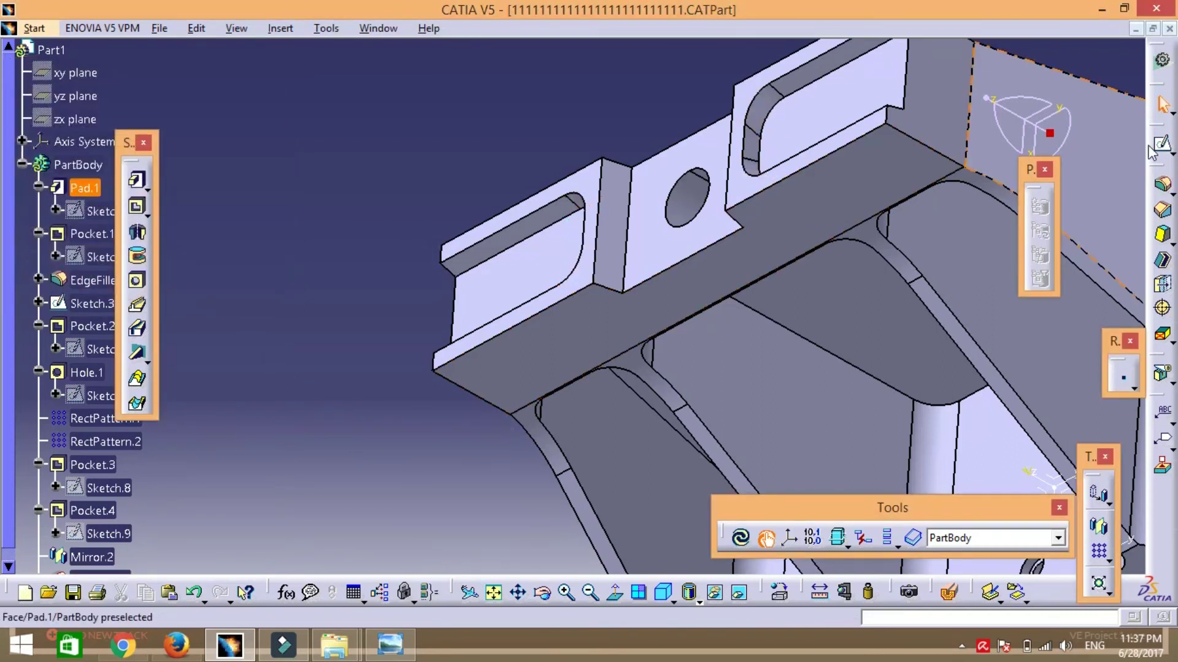
- Add a 15 mm edge fillet to the bottom edges of the right and left top pockets
left_click(1164, 183)
left_click(836, 69)
left_click(546, 237)
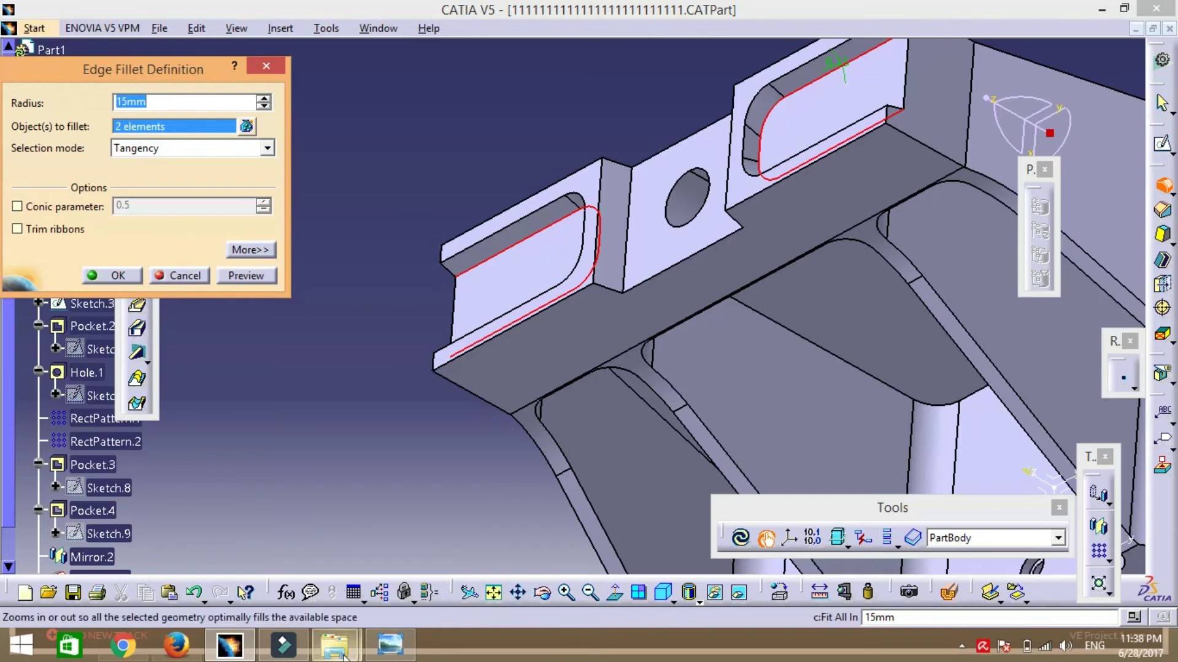
left_click(389, 651)
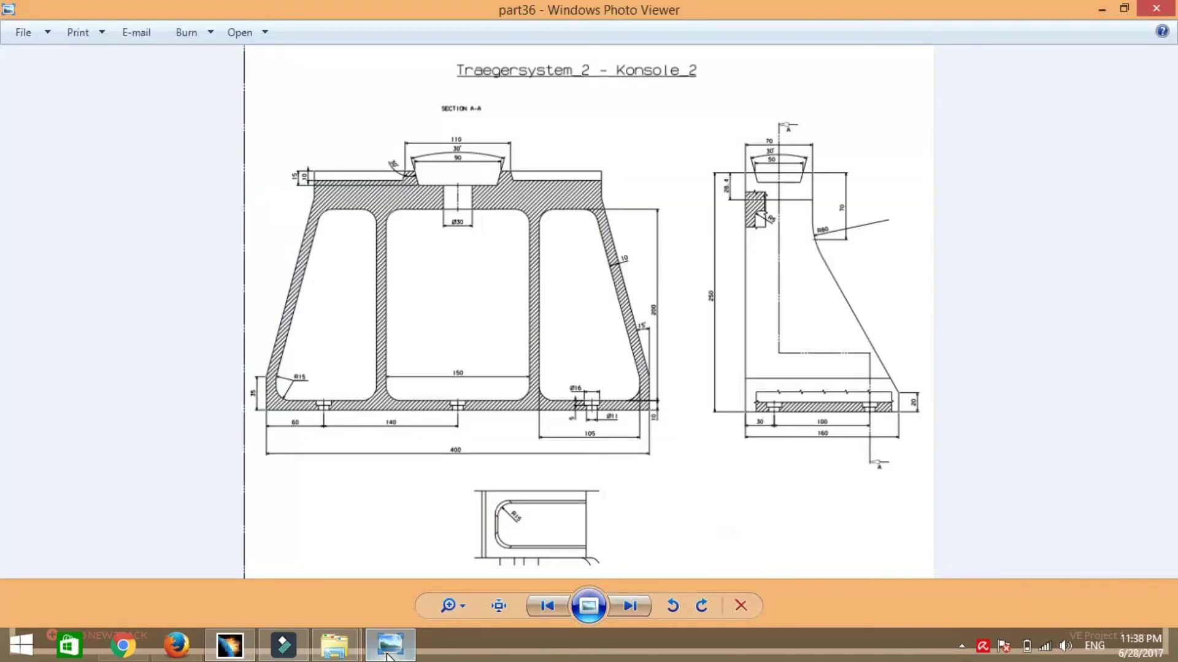
left_click(389, 651)
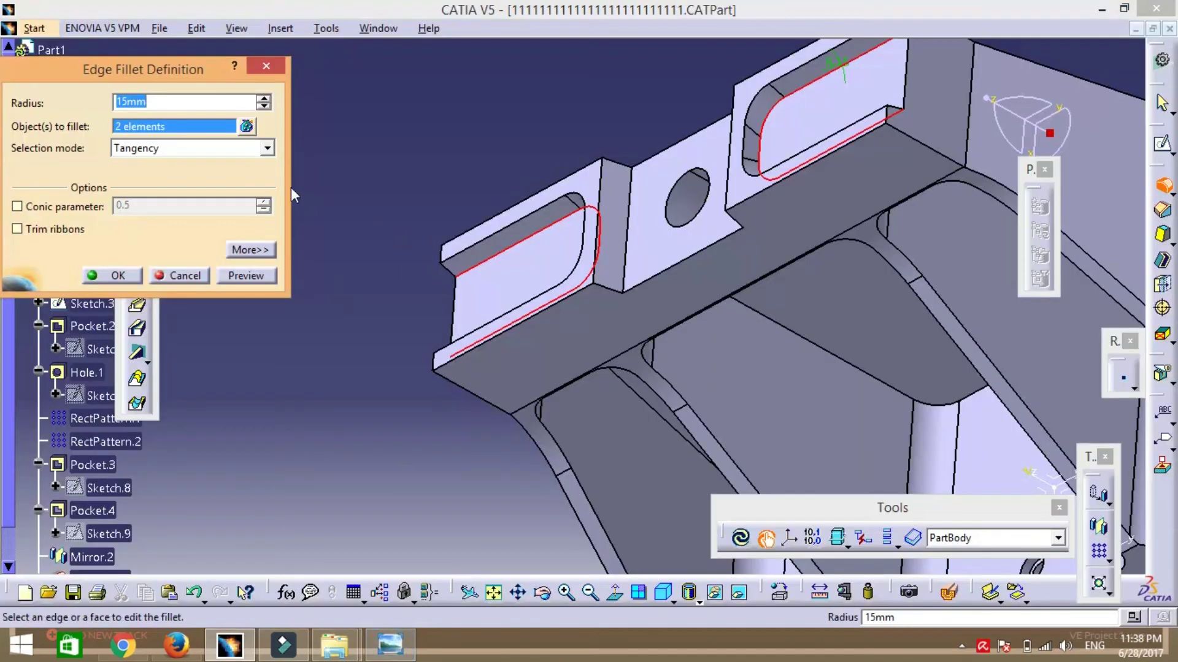
key("Return")
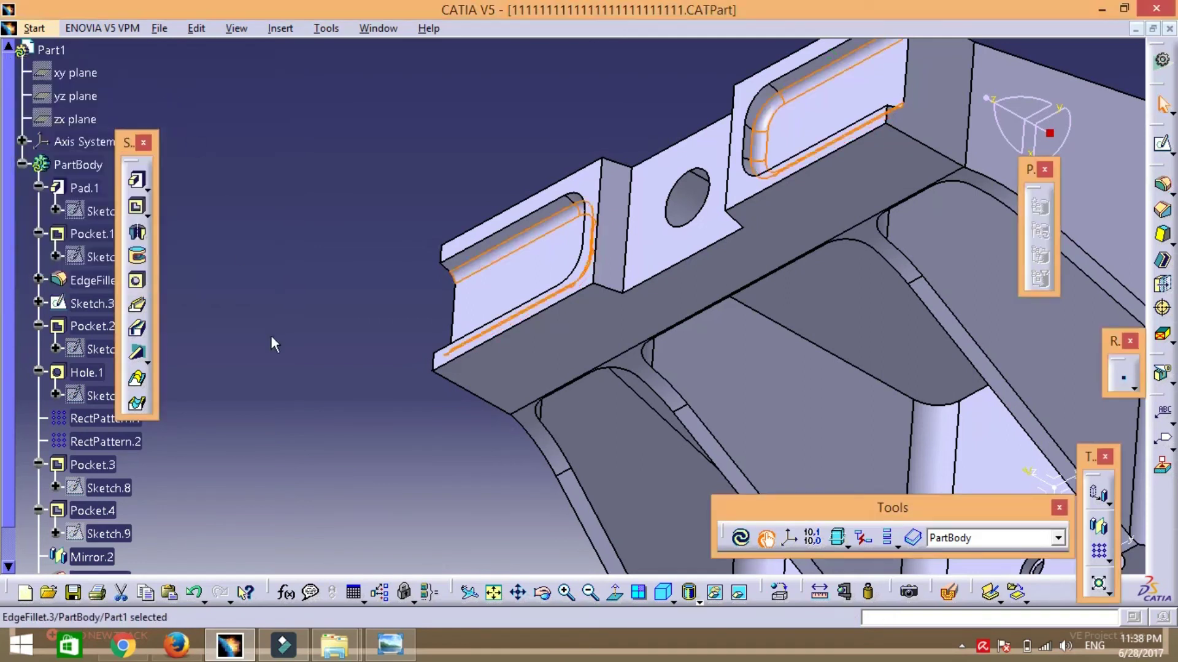
- Fillet the floor edges of the middle, right and left web pockets at 5 mm
left_click(542, 592)
mouse_move(517, 480)
left_mouse_down()
mouse_move(498, 496)
mouse_move(486, 245)
mouse_move(517, 208)
left_mouse_up()
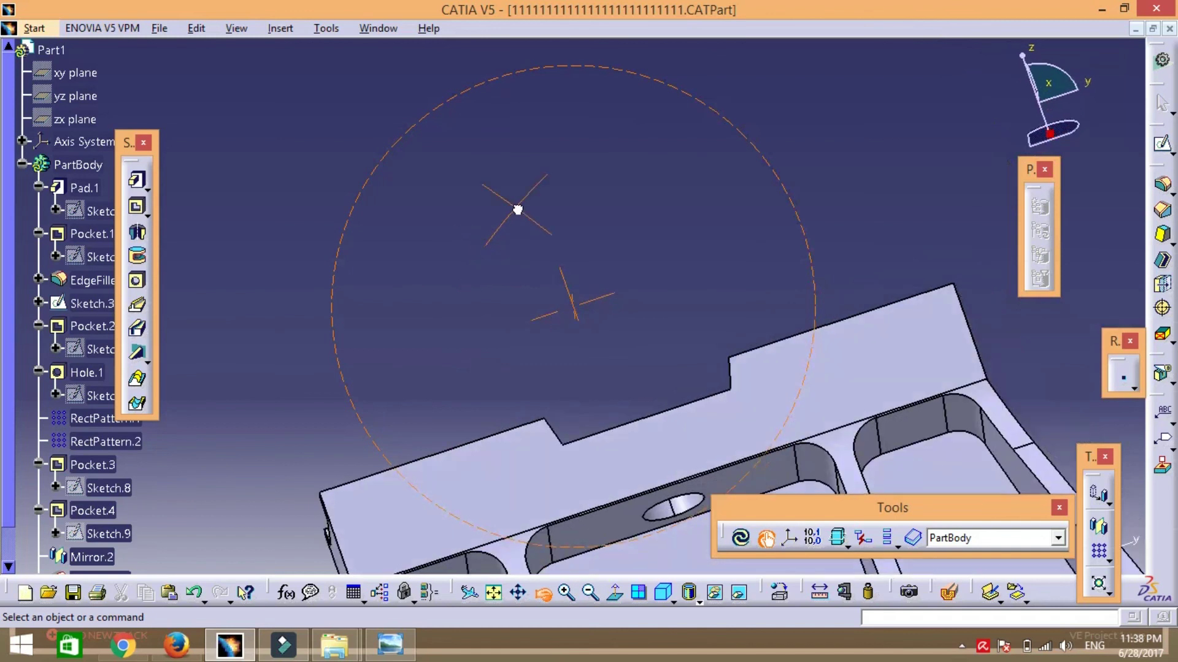
left_click(619, 542)
left_click(1160, 189)
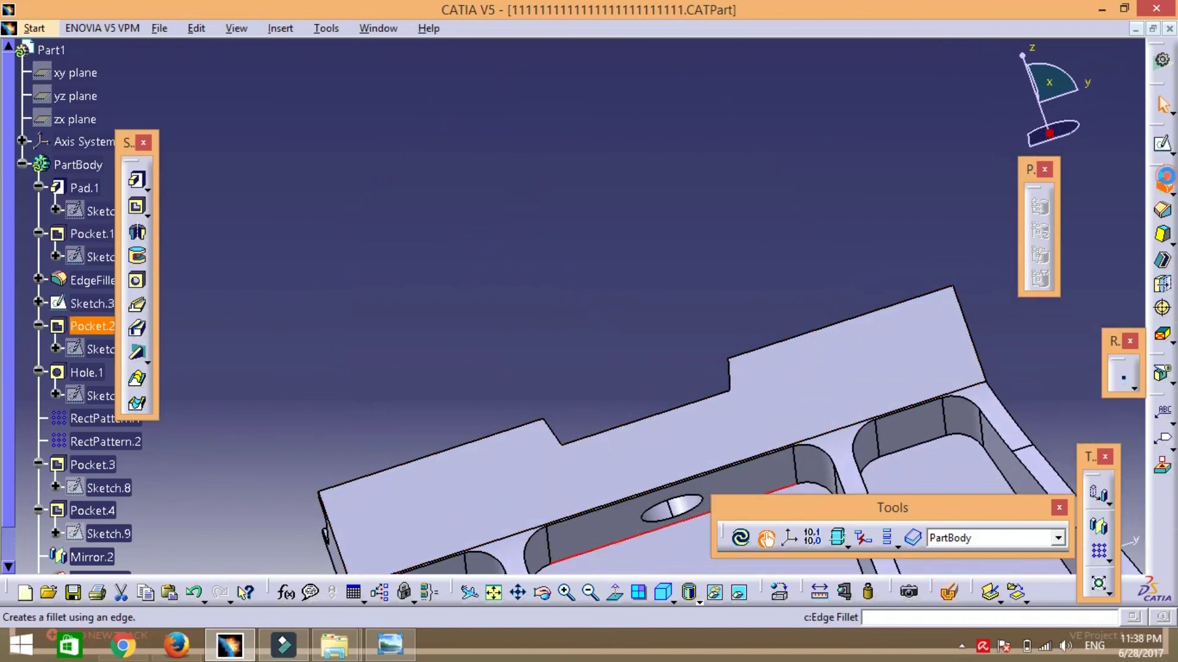
left_click(941, 447)
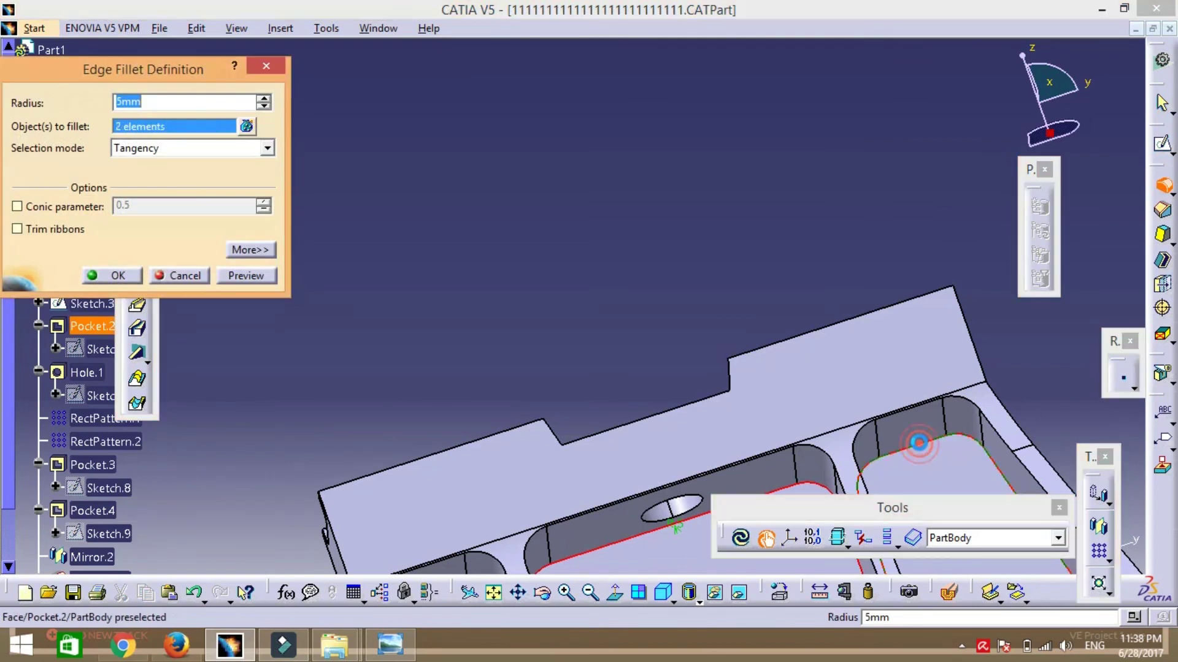
left_click(543, 592)
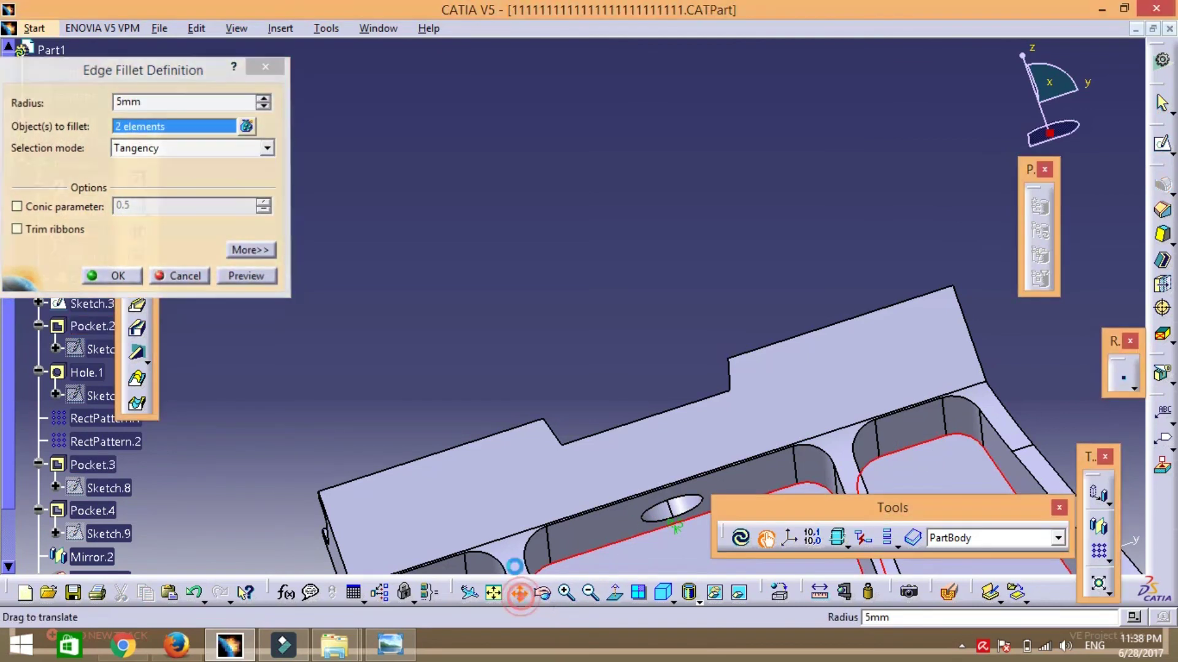
left_click_drag(539, 429, 549, 276)
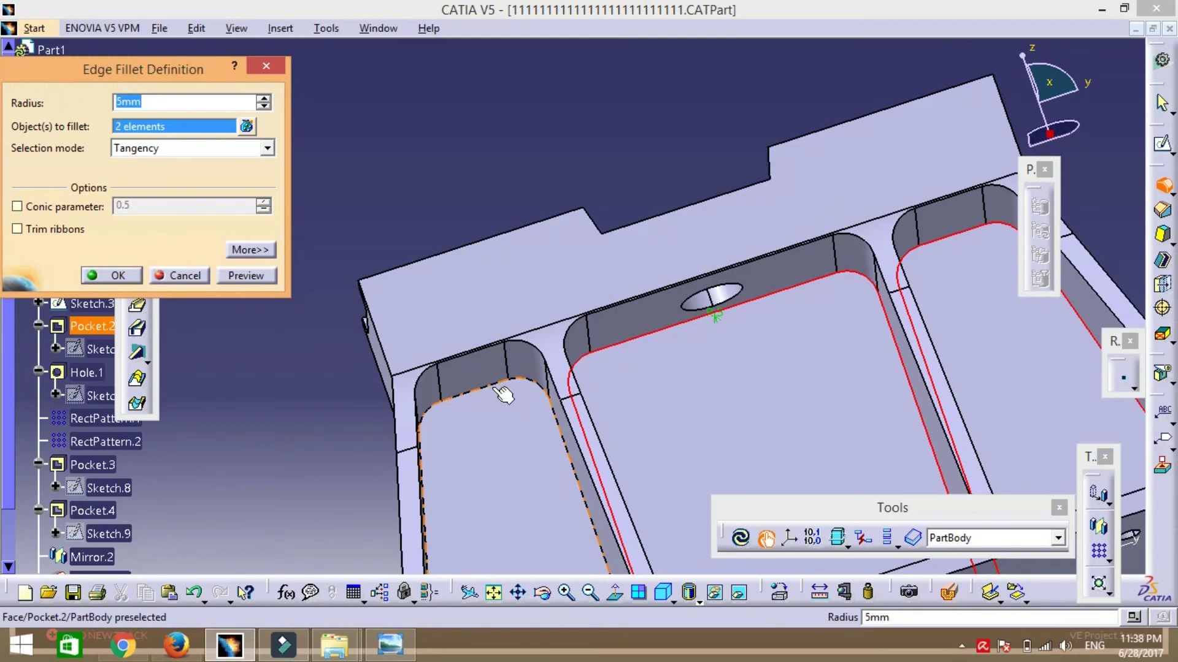
left_click(493, 391)
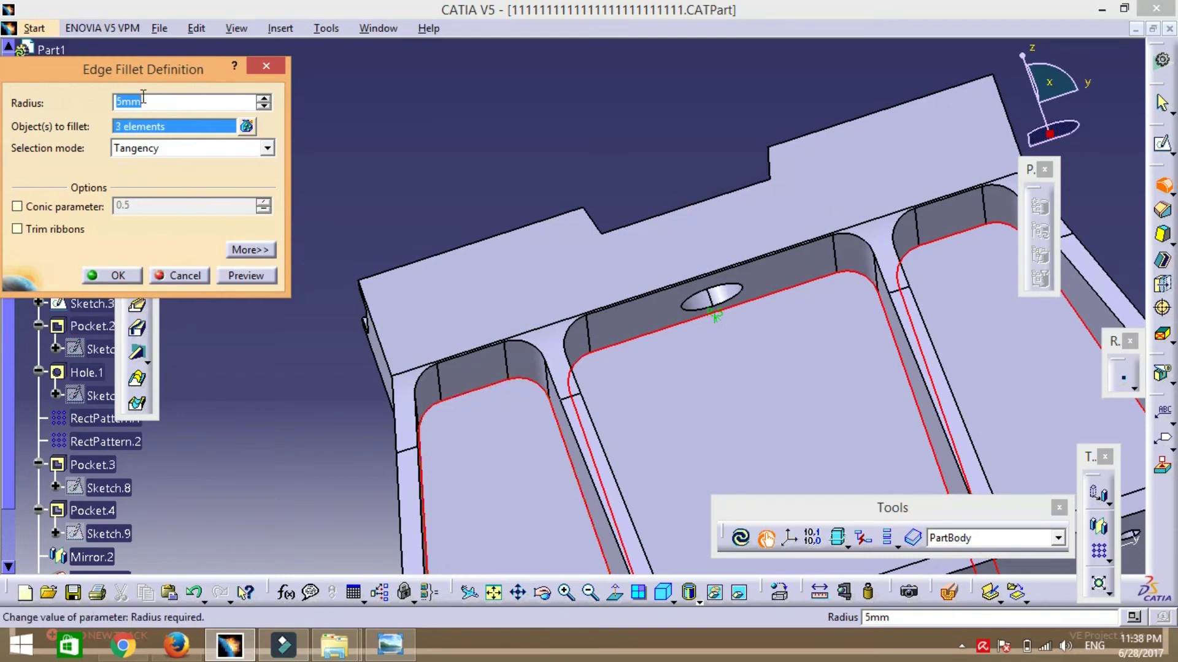
type("3")
key("Return")
- Fit the whole bracket in view and orbit it to inspect the new fillets
left_click(402, 204)
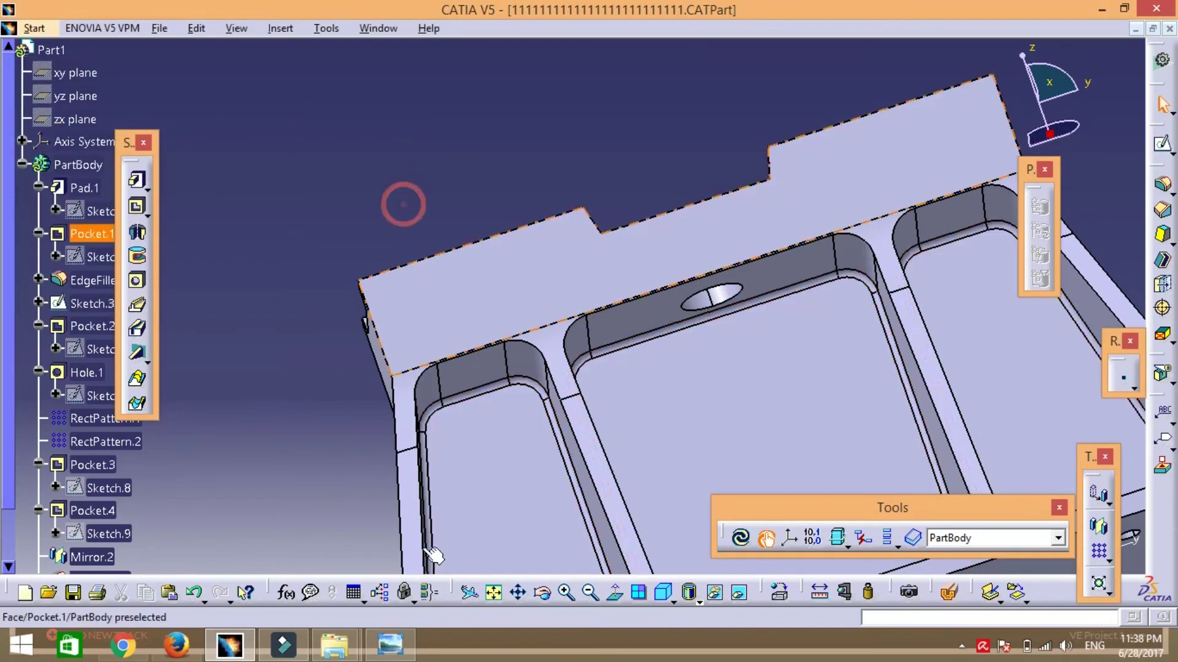
left_click(493, 593)
left_click(542, 592)
mouse_move(310, 319)
left_mouse_down()
mouse_move(517, 332)
mouse_move(450, 469)
mouse_move(418, 365)
mouse_move(355, 281)
mouse_move(361, 349)
mouse_move(425, 351)
mouse_move(419, 359)
left_mouse_up()
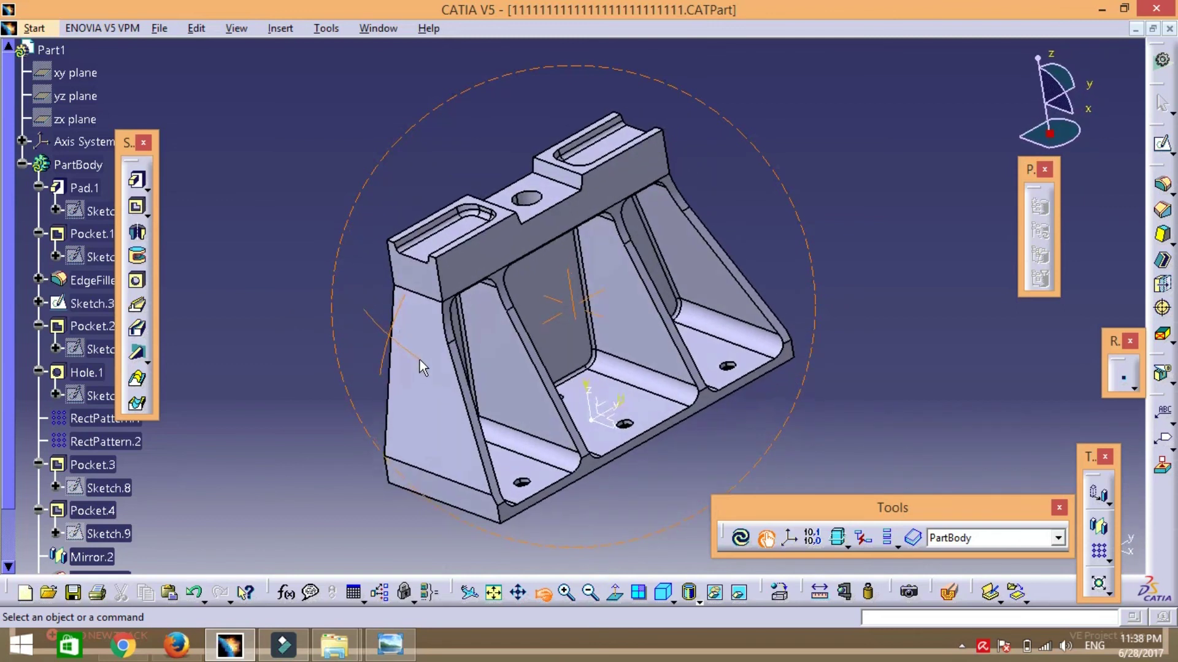